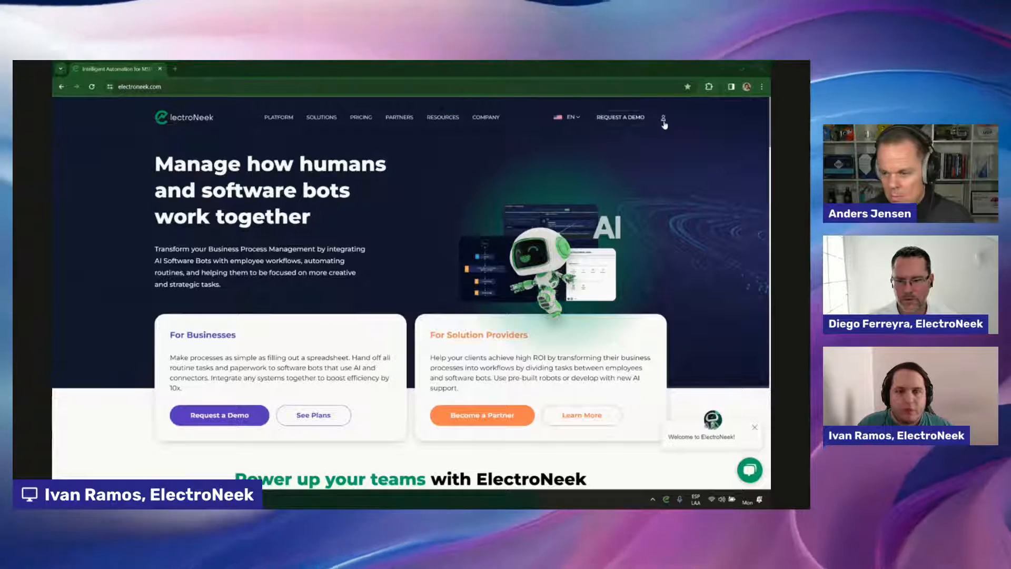
Open the ElectroNeek account portal and view the Studio Pro and Bot Runner product pages, ending on the portal home page.
{"action": "left_click", "coordinate": [664, 119]}
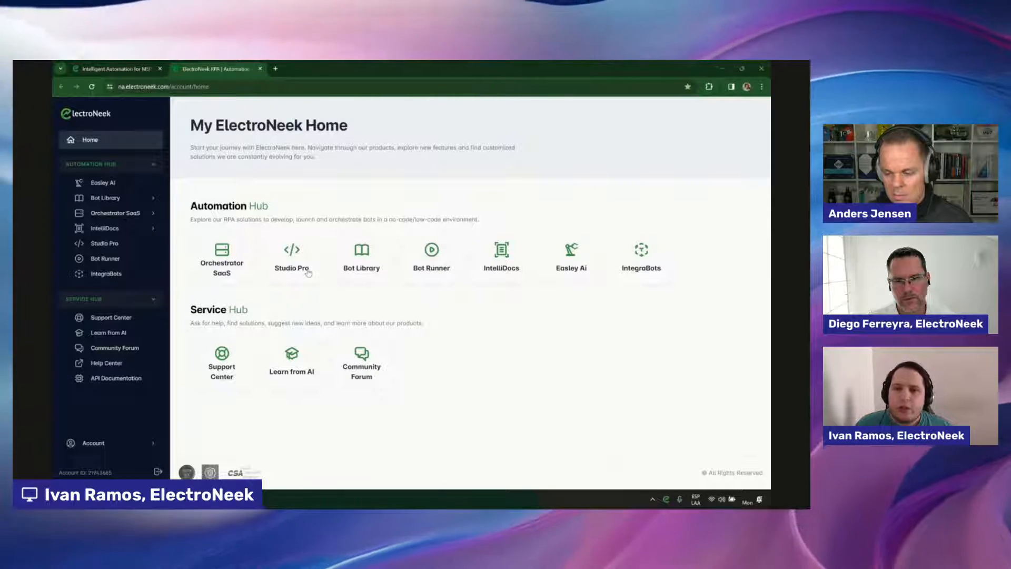
{"action": "left_click", "coordinate": [308, 272]}
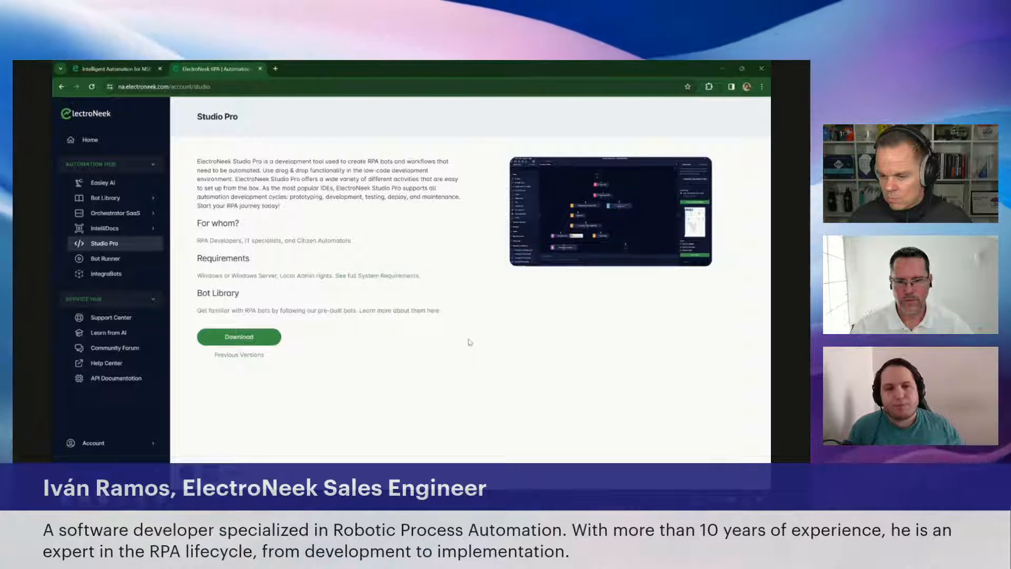
{"action": "left_click", "coordinate": [138, 145]}
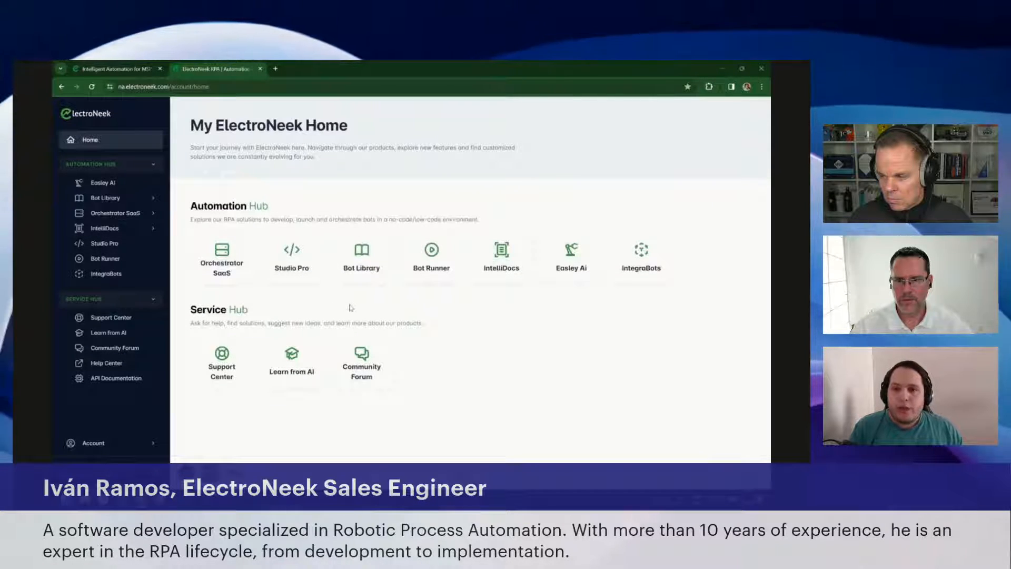
{"action": "left_click", "coordinate": [431, 283]}
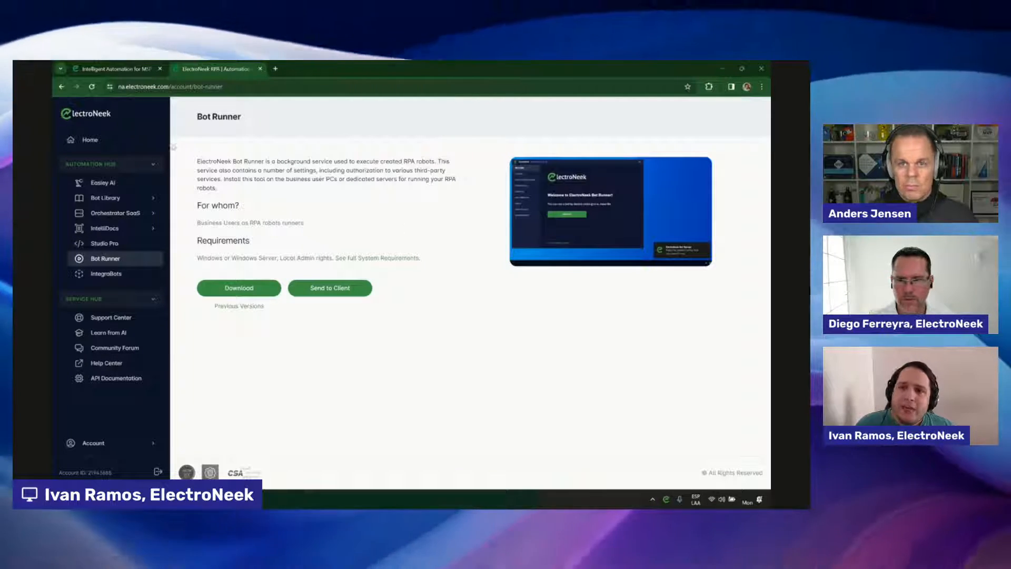
{"action": "left_click", "coordinate": [135, 142]}
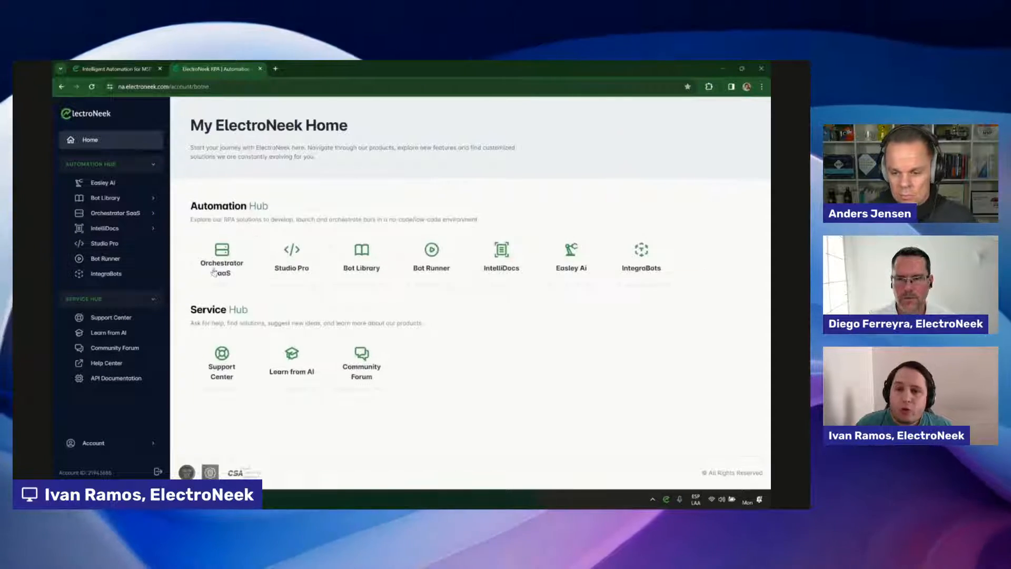
Open the Orchestrator SaaS workflows list and examine the ClickON workflow's settings and run options.
{"action": "left_click", "coordinate": [115, 212]}
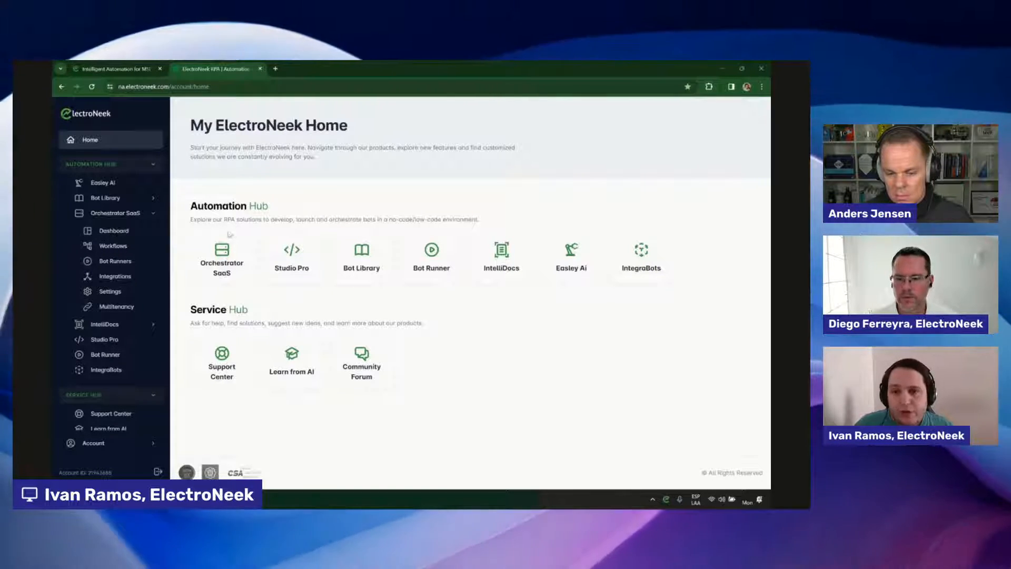
{"action": "left_click", "coordinate": [134, 246]}
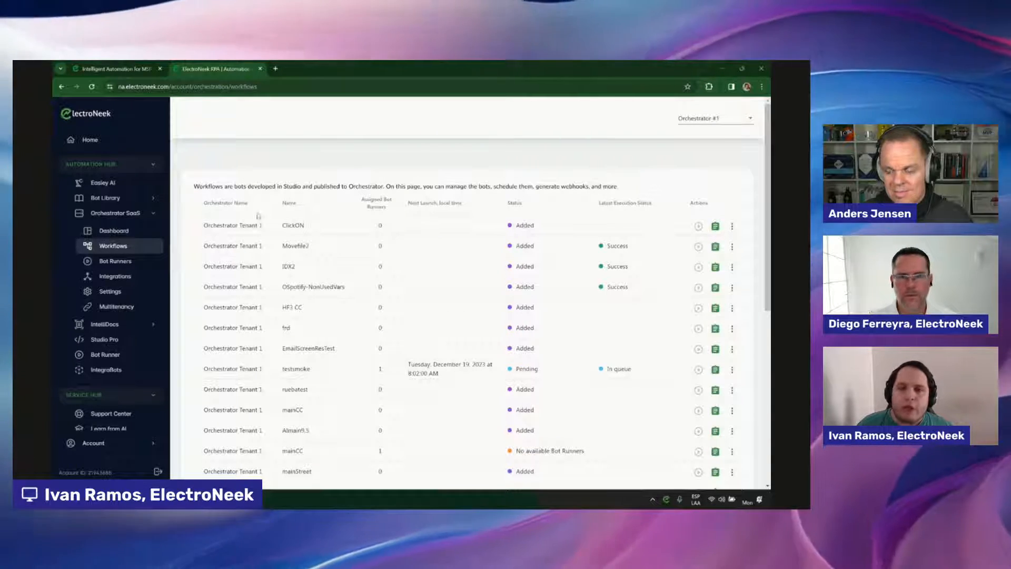
{"action": "left_click", "coordinate": [250, 227]}
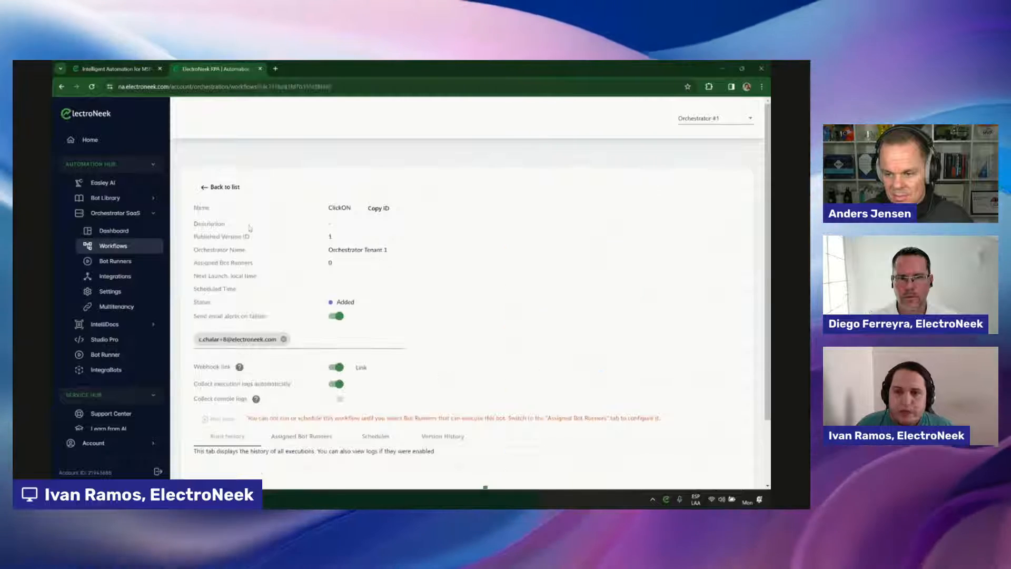
{"action": "scroll", "coordinate": [432, 269], "scroll_direction": "down", "scroll_amount": 1}
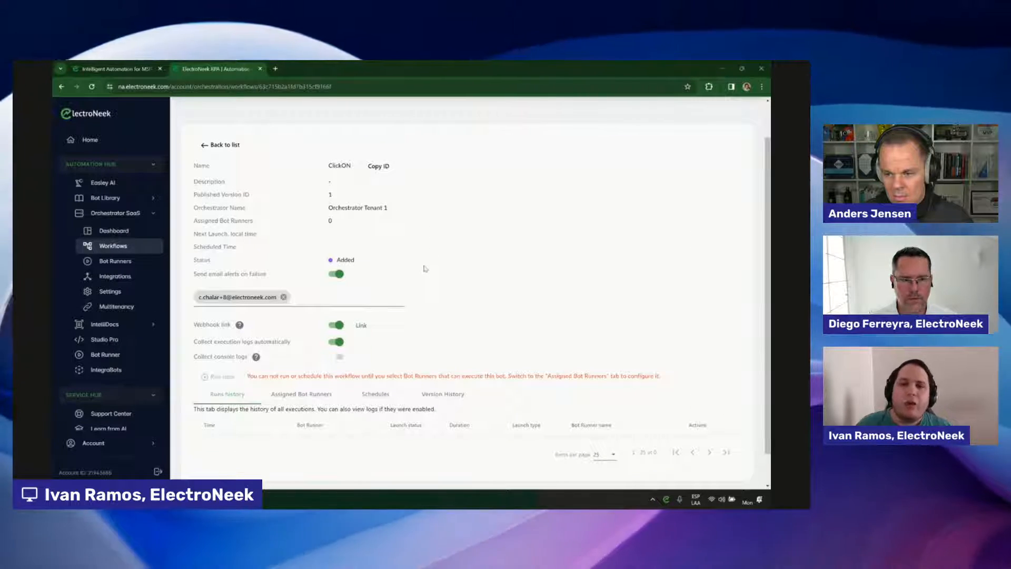
{"action": "scroll", "coordinate": [426, 269], "scroll_direction": "up", "scroll_amount": 1}
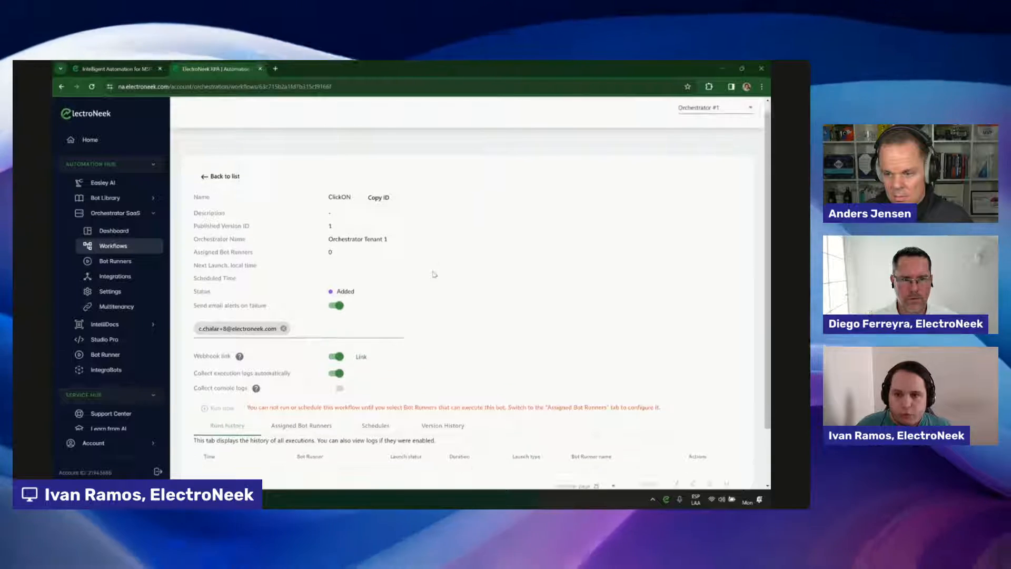
{"action": "scroll", "coordinate": [429, 272], "scroll_direction": "down", "scroll_amount": 1}
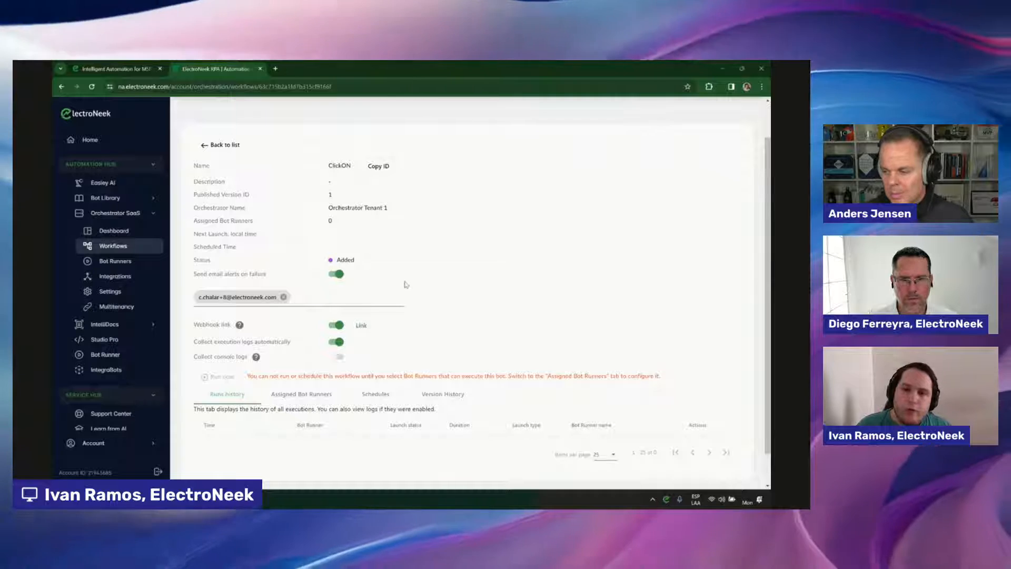
{"action": "scroll", "coordinate": [405, 285], "scroll_direction": "down", "scroll_amount": 1}
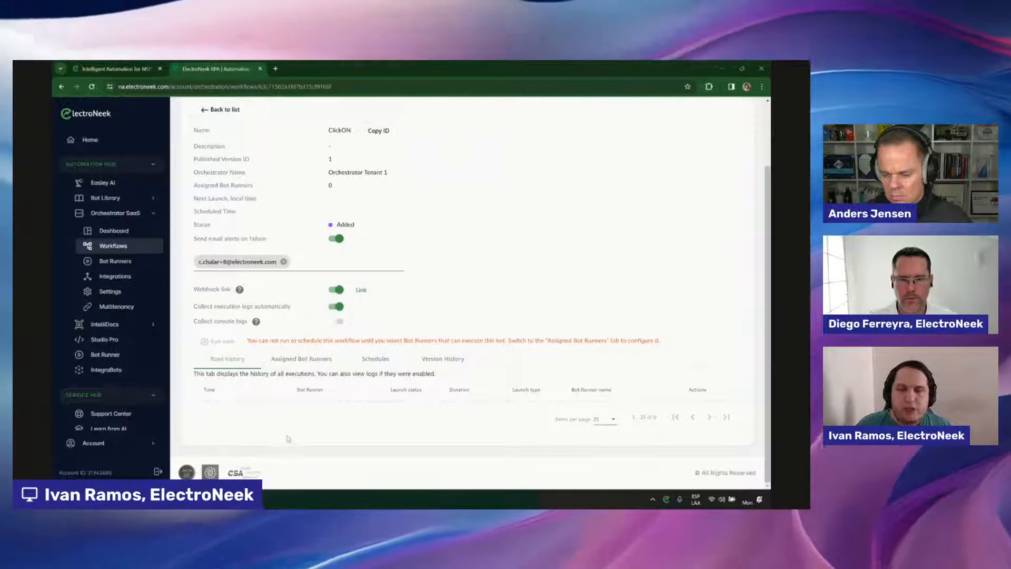
Open the Movefile2 workflow from the Orchestrator workflows list and examine its runs history.
{"action": "left_click", "coordinate": [158, 246]}
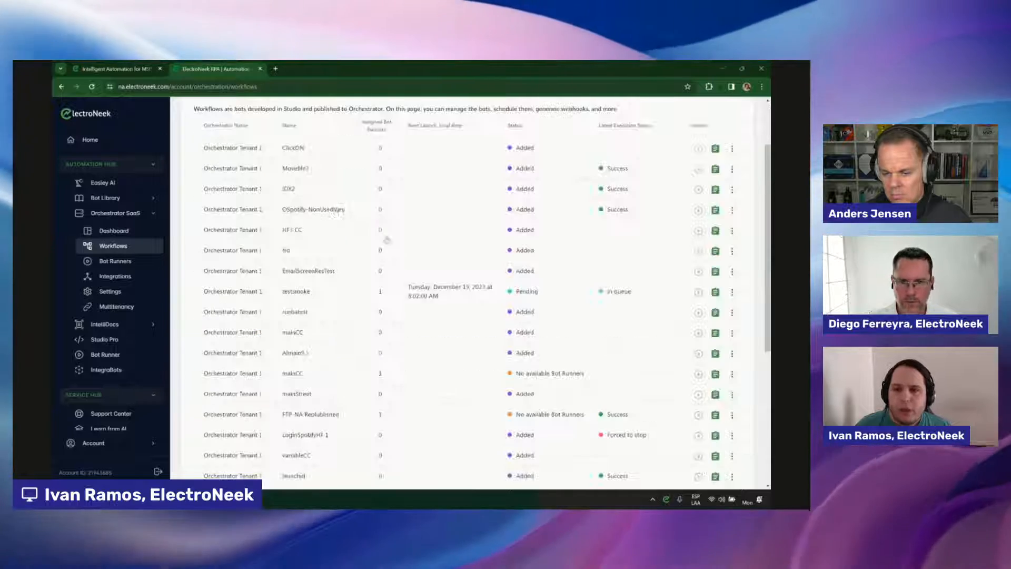
{"action": "left_click", "coordinate": [262, 219]}
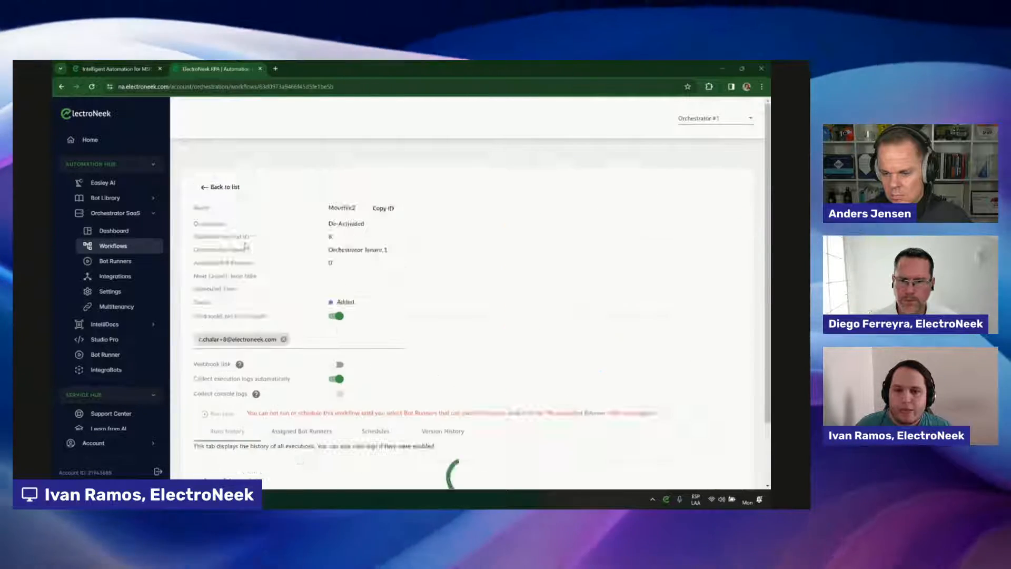
{"action": "scroll", "coordinate": [255, 305], "scroll_direction": "down", "scroll_amount": 5}
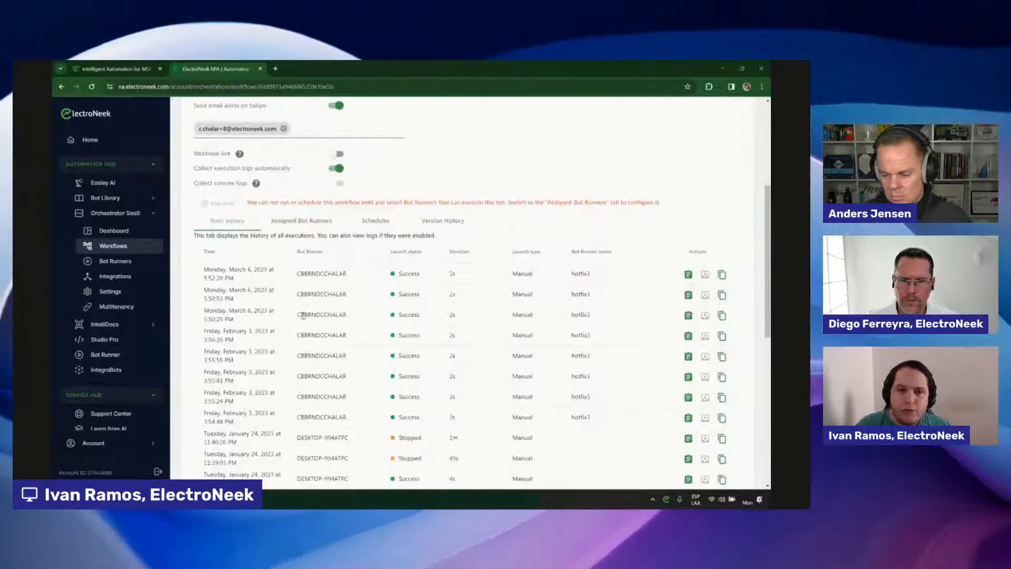
{"action": "scroll", "coordinate": [373, 289], "scroll_direction": "up", "scroll_amount": 1}
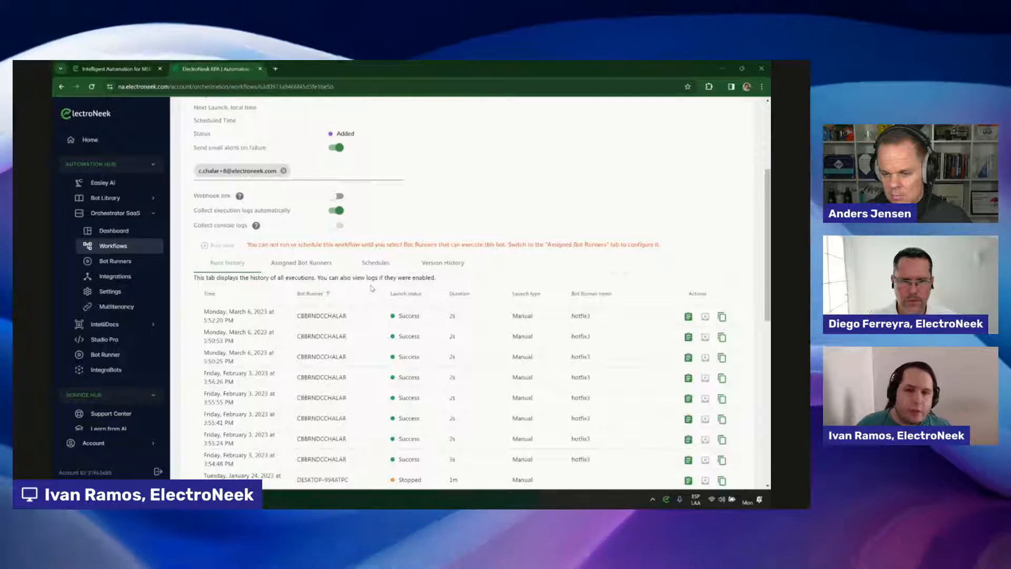
{"action": "scroll", "coordinate": [419, 243], "scroll_direction": "up", "scroll_amount": 1}
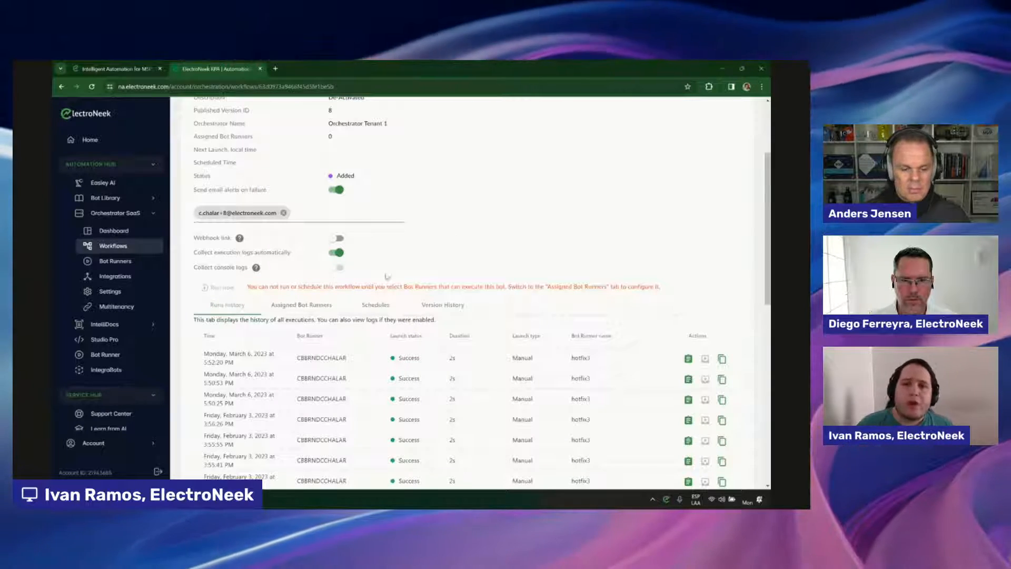
Review Movefile2's assigned bot runners, schedules and version history, and return to its runs history.
{"action": "left_click", "coordinate": [299, 306]}
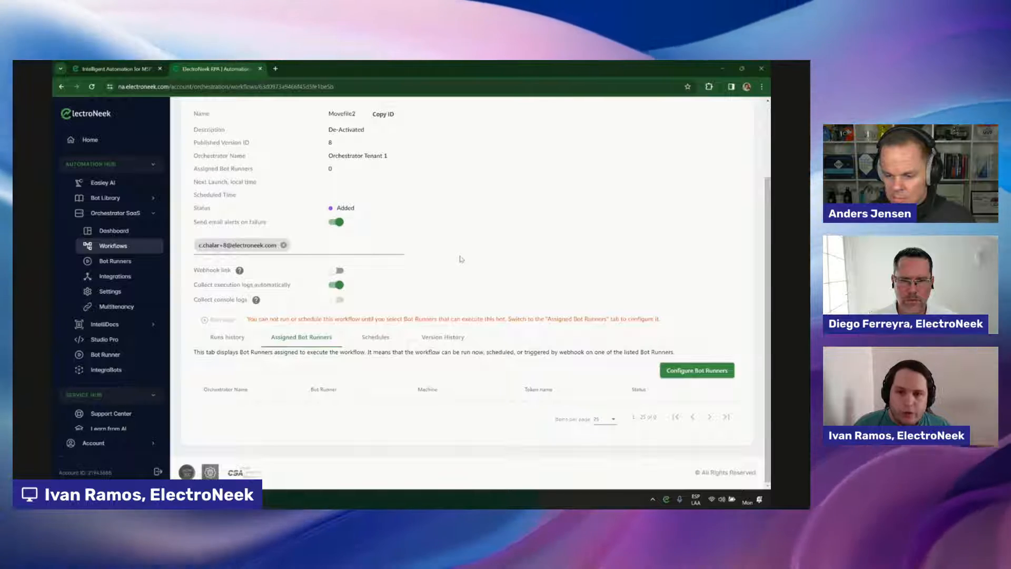
{"action": "left_click", "coordinate": [382, 346]}
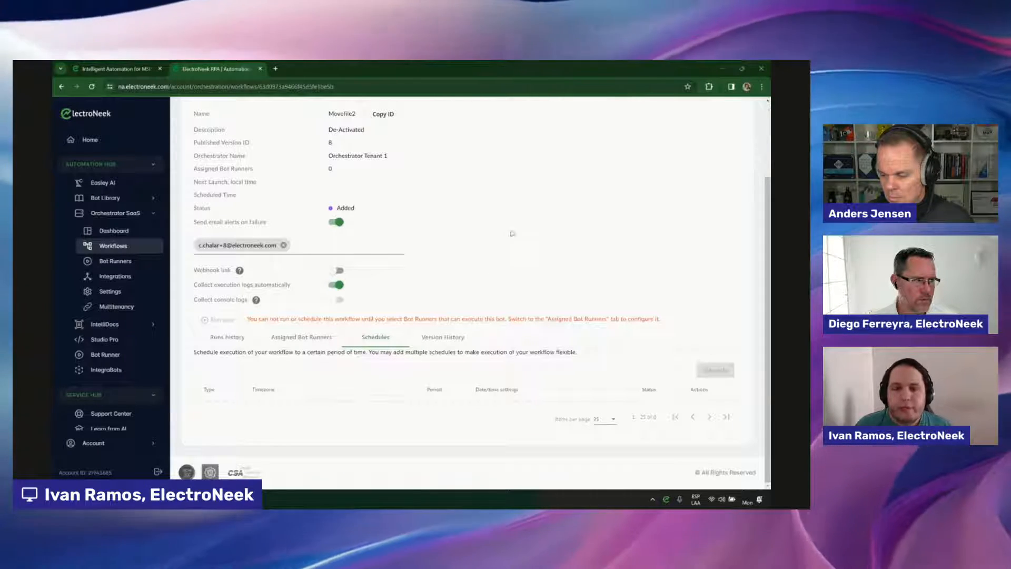
{"action": "scroll", "coordinate": [362, 269], "scroll_direction": "up", "scroll_amount": 1}
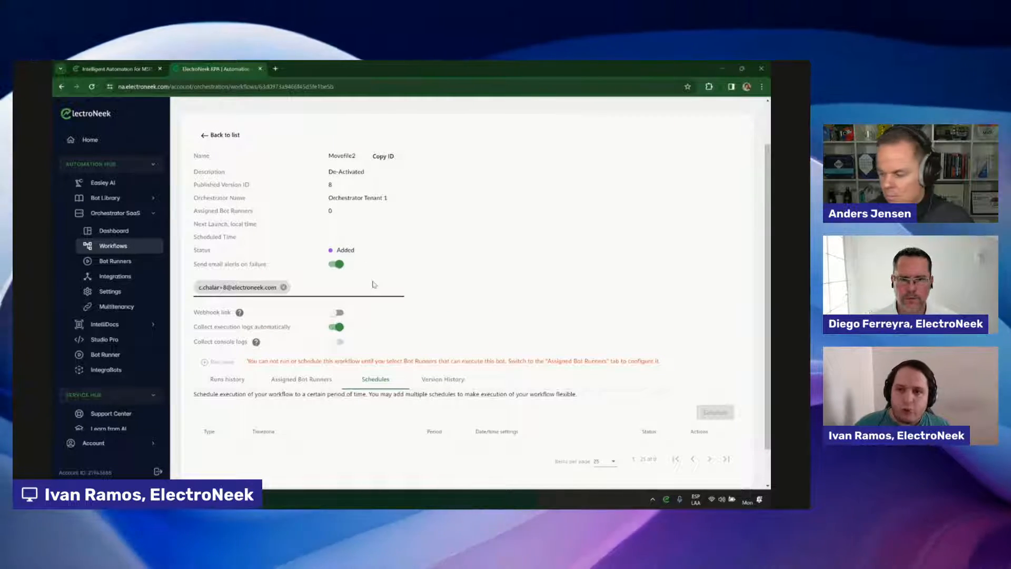
{"action": "left_click", "coordinate": [444, 379]}
{"action": "scroll", "coordinate": [456, 238], "scroll_direction": "down", "scroll_amount": 2}
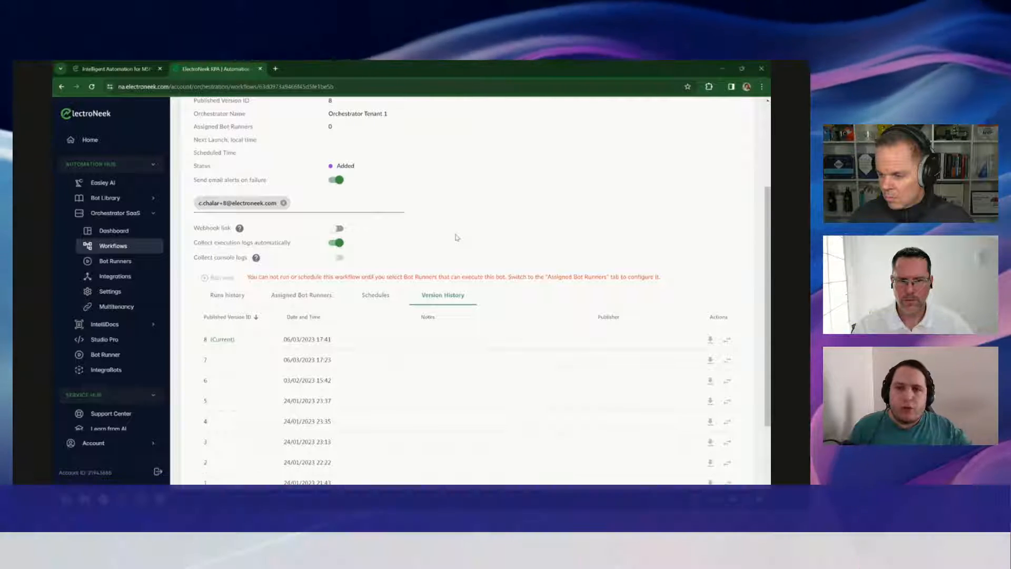
{"action": "scroll", "coordinate": [457, 237], "scroll_direction": "down", "scroll_amount": 2}
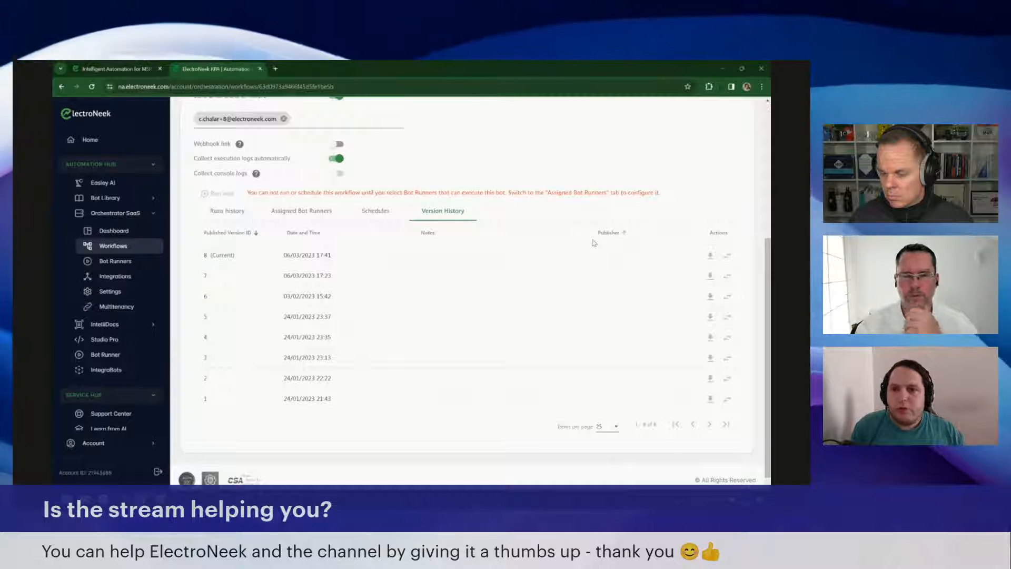
{"action": "scroll", "coordinate": [462, 255], "scroll_direction": "up", "scroll_amount": 3}
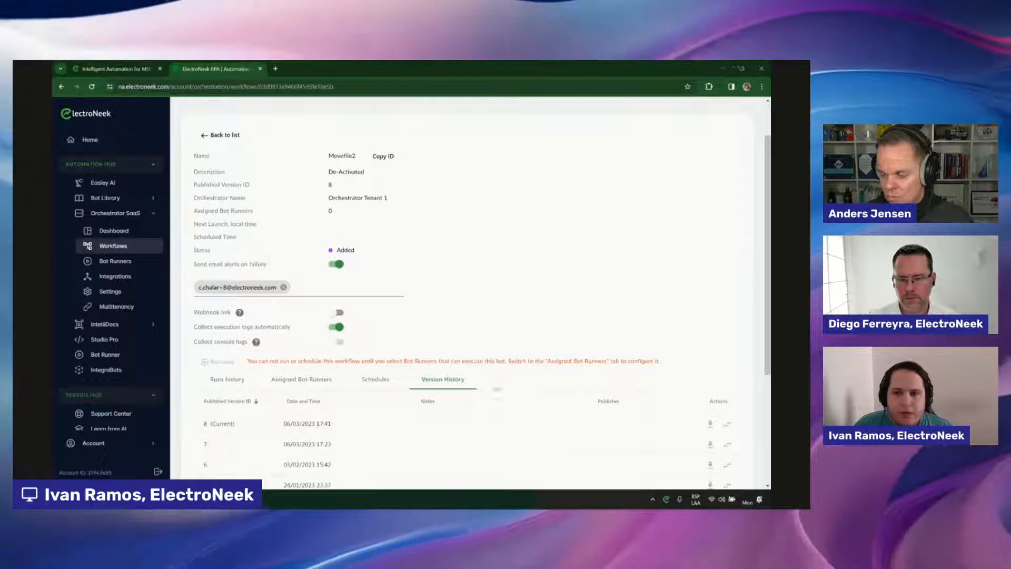
{"action": "left_click", "coordinate": [236, 381]}
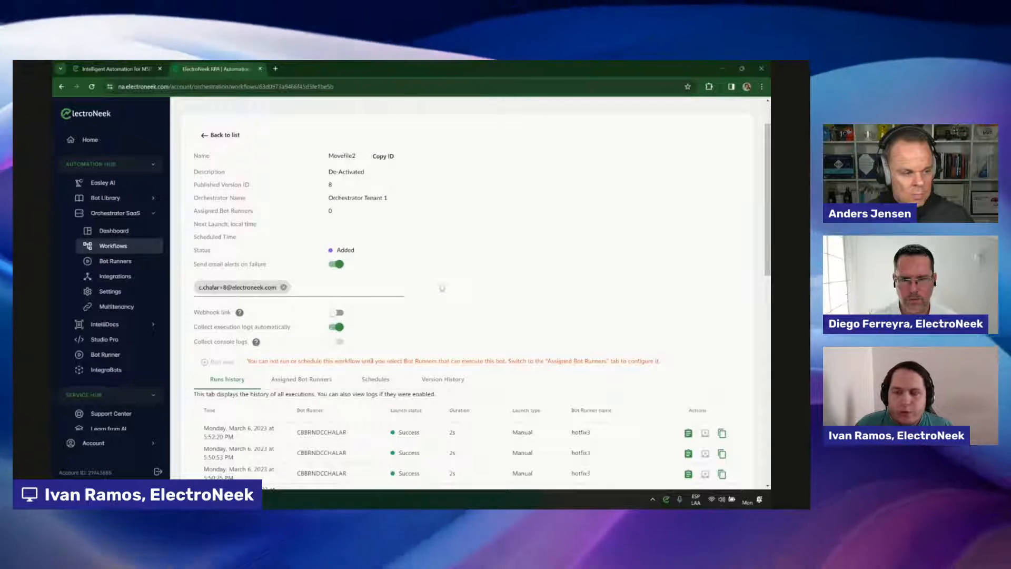
View the Orchestrator's bot runners and its Zapier and API integrations, and return to the portal home page.
{"action": "left_click", "coordinate": [144, 266]}
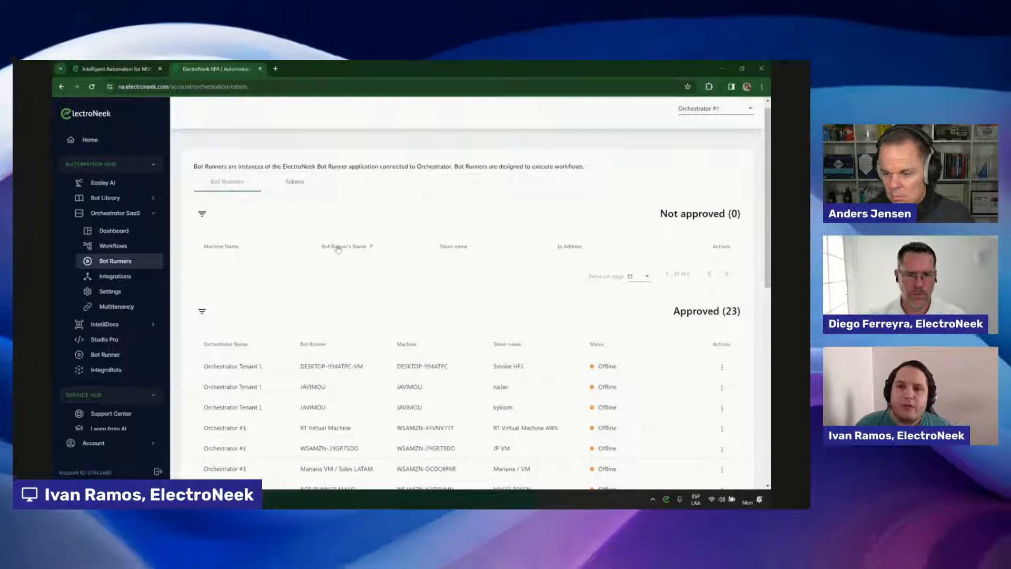
{"action": "left_click", "coordinate": [133, 279]}
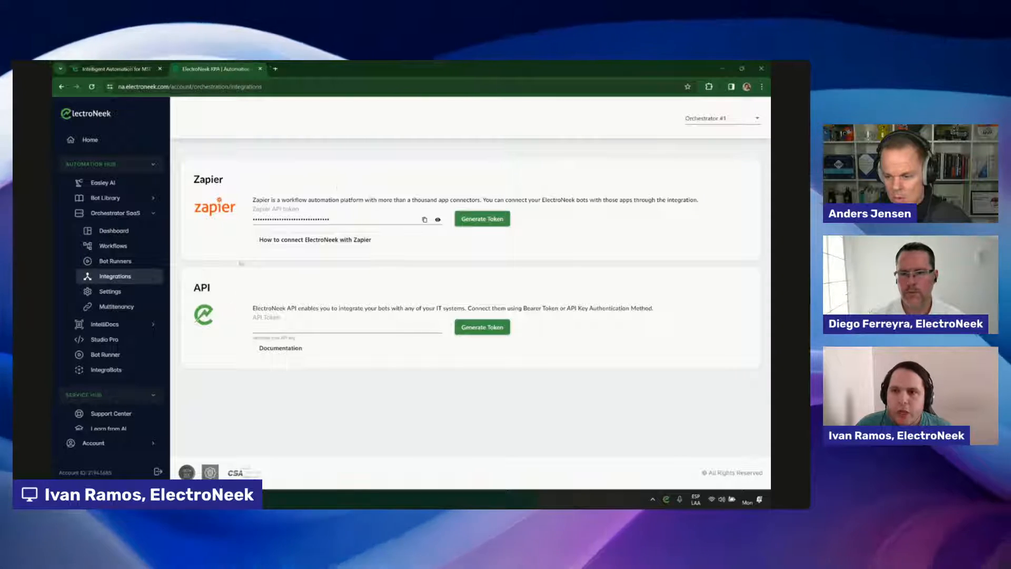
{"action": "left_click", "coordinate": [115, 212]}
{"action": "left_click", "coordinate": [126, 138]}
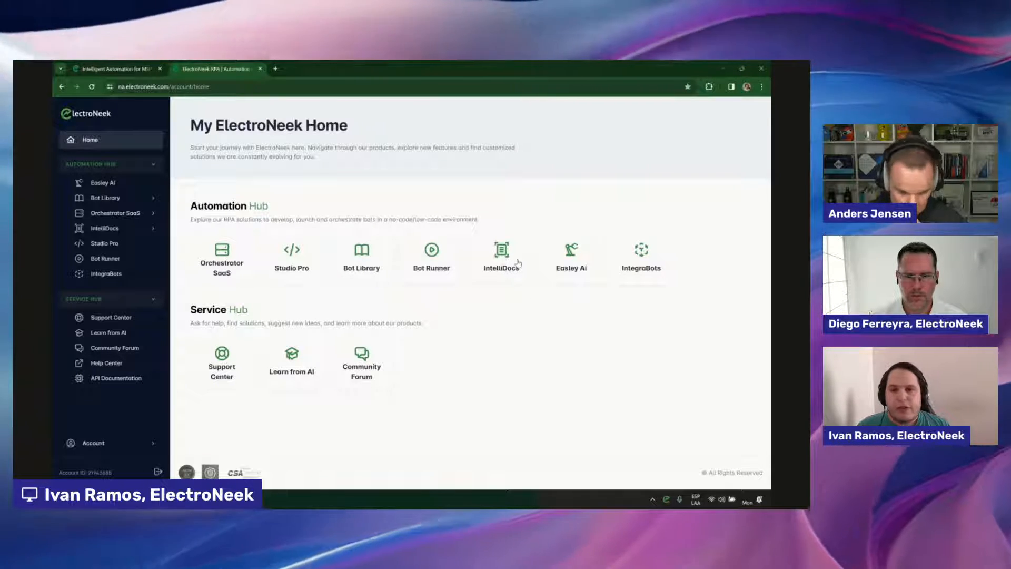
View the IntelliDocs document streams and the Test Recognition page, and return to the portal home page.
{"action": "left_click", "coordinate": [518, 263]}
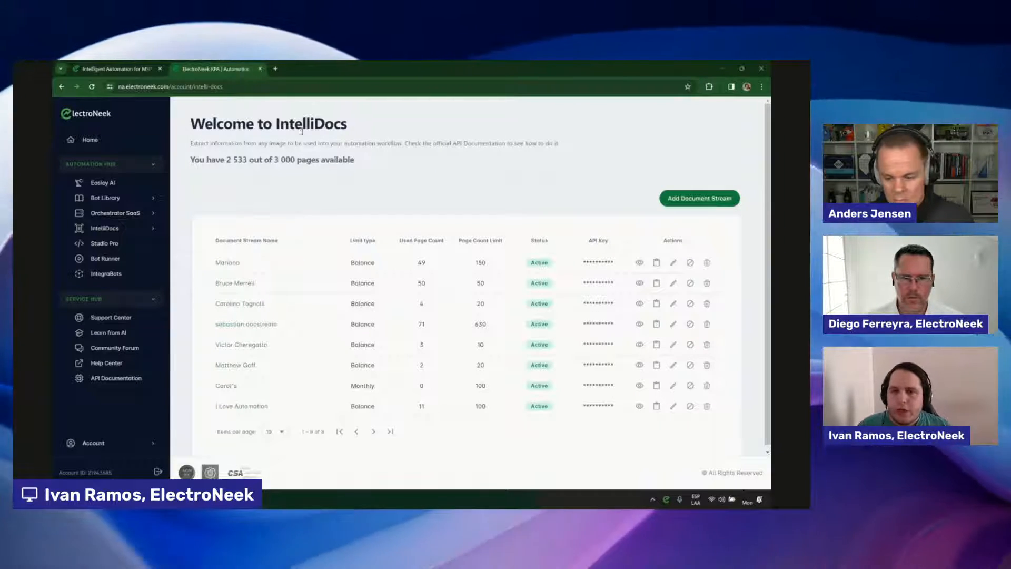
{"action": "left_click", "coordinate": [144, 228]}
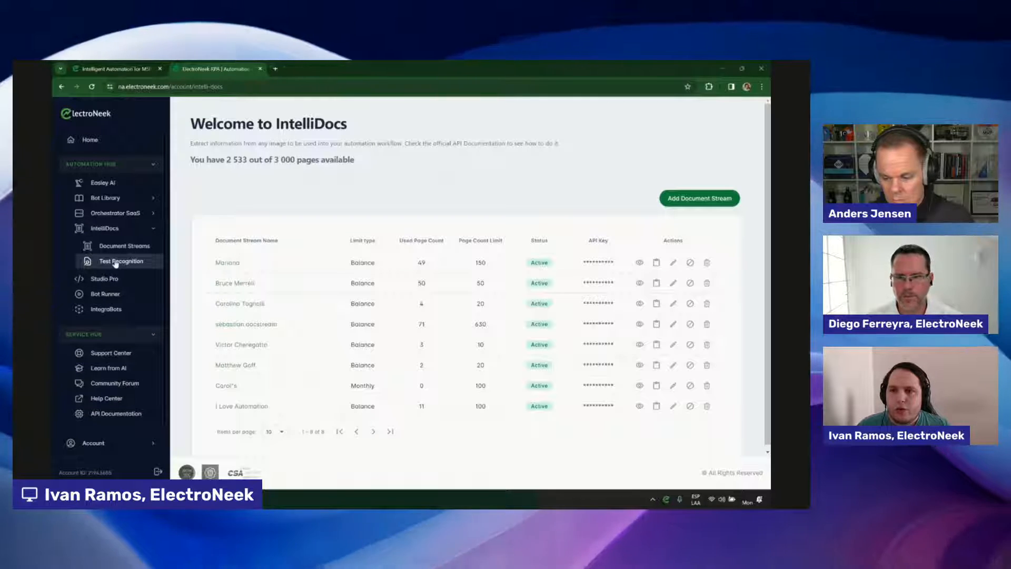
{"action": "left_click", "coordinate": [127, 261]}
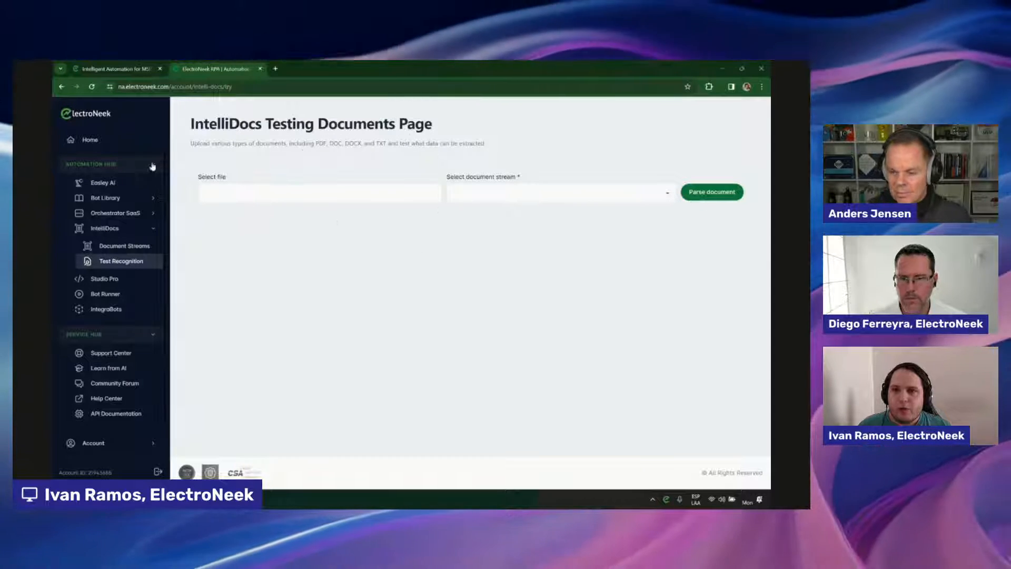
{"action": "left_click", "coordinate": [122, 142]}
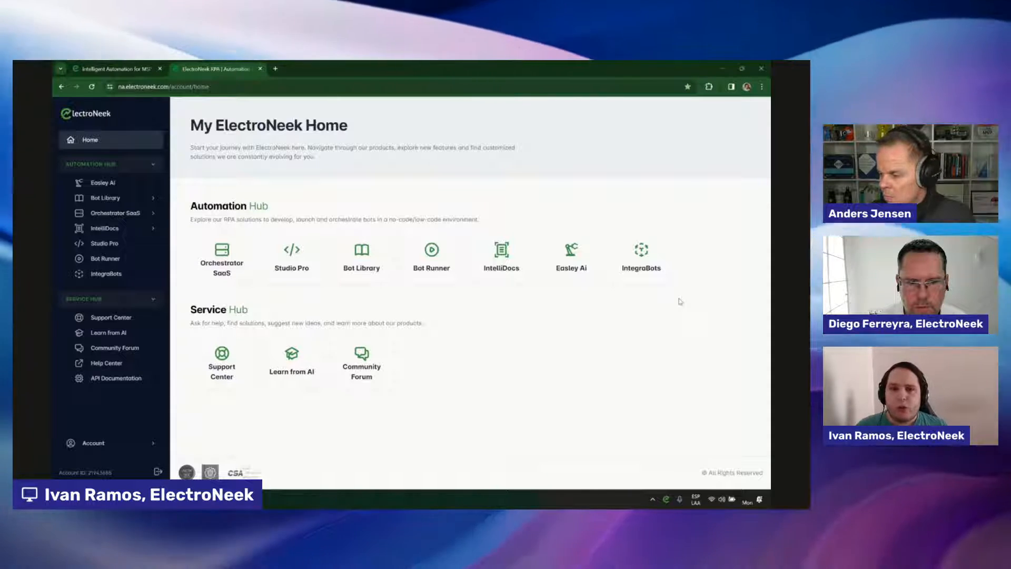
View the list of IntegraBots flows and return to the portal home page.
{"action": "left_click", "coordinate": [669, 258]}
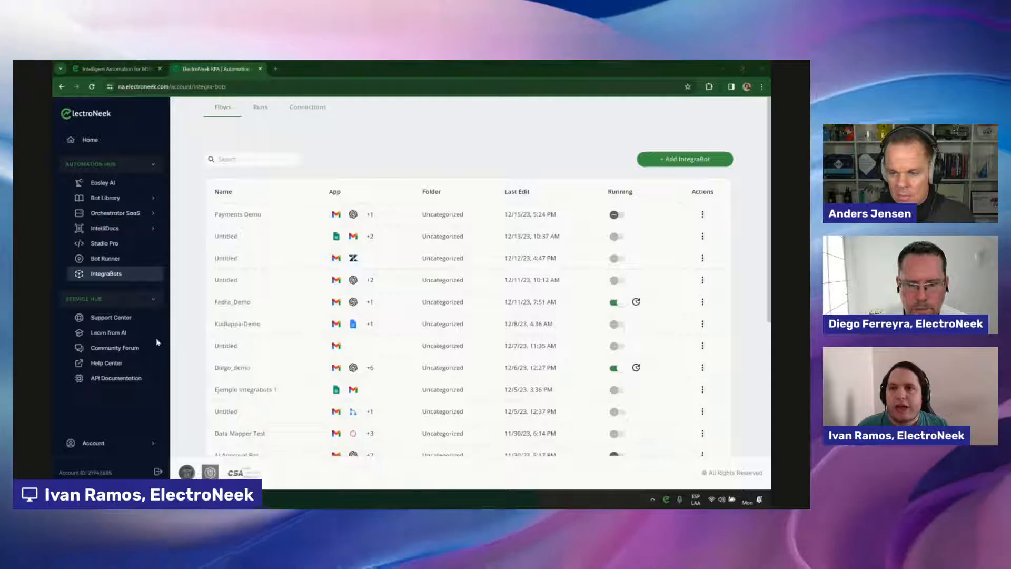
{"action": "left_click", "coordinate": [91, 140]}
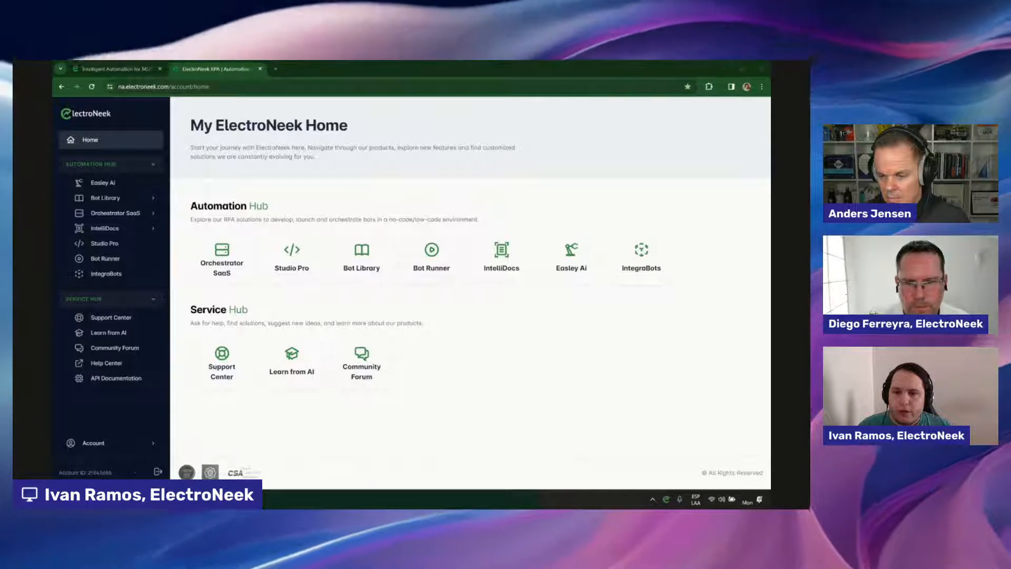
Switch to ElectroNeek Studio Pro and open a blank playground workflow.
{"action": "left_click", "coordinate": [122, 500]}
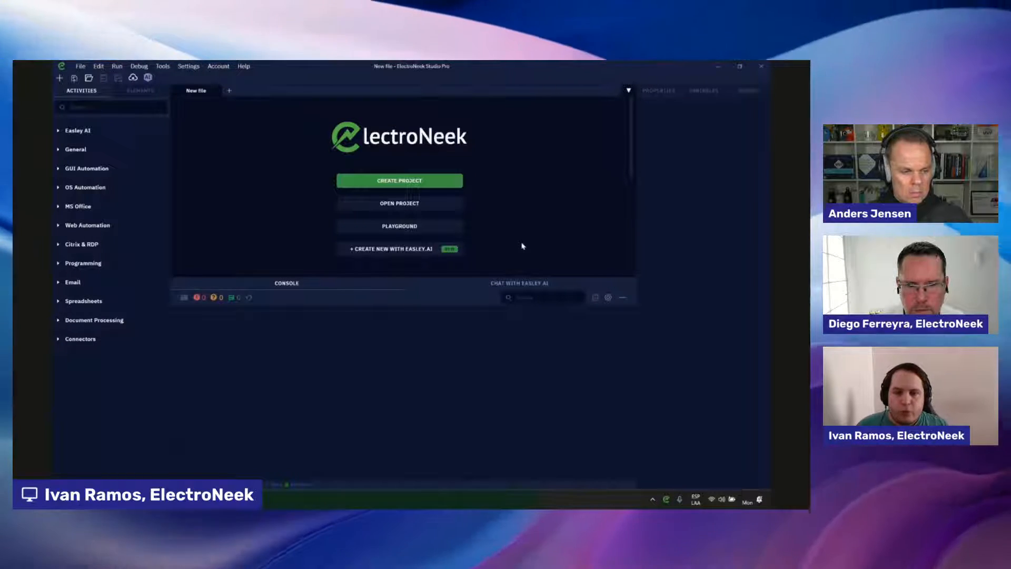
{"action": "left_click", "coordinate": [404, 226]}
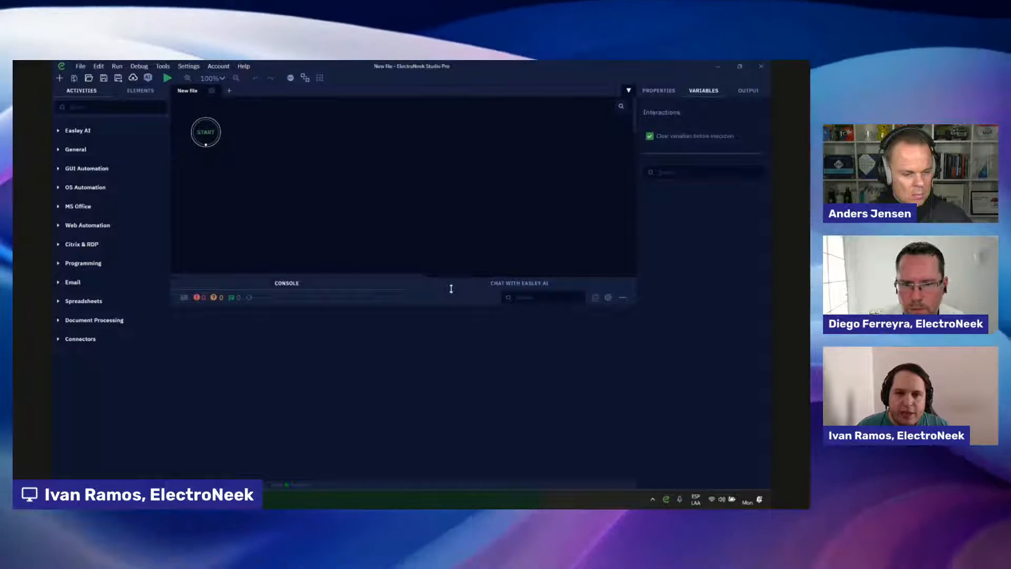
Shrink the console area to enlarge the workflow canvas.
{"action": "left_click_drag", "start_coordinate": [451, 287], "coordinate": [454, 413]}
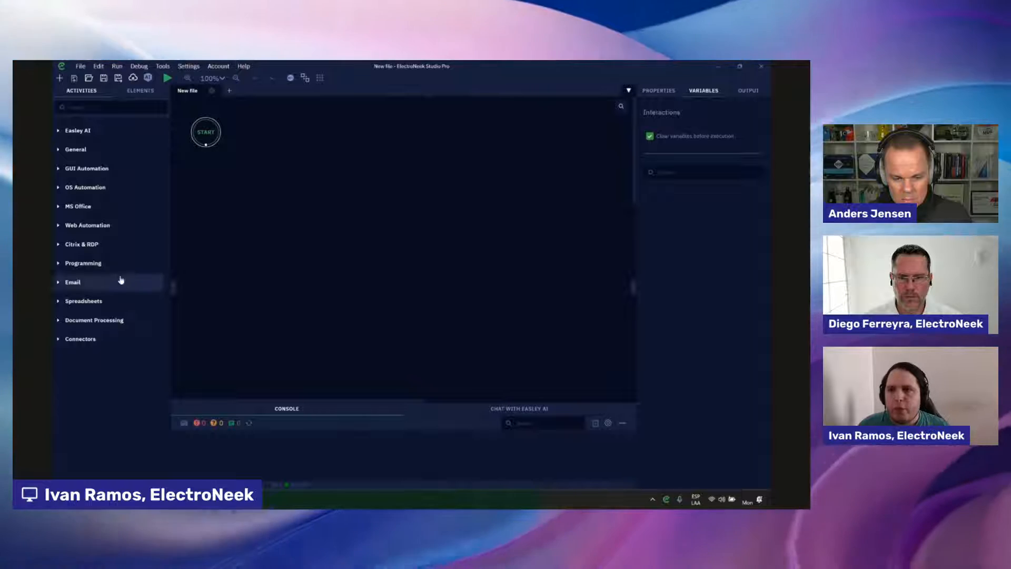
Add the Assign value to variable activity from General > Logic below START and line START up above it.
{"action": "left_click", "coordinate": [92, 151]}
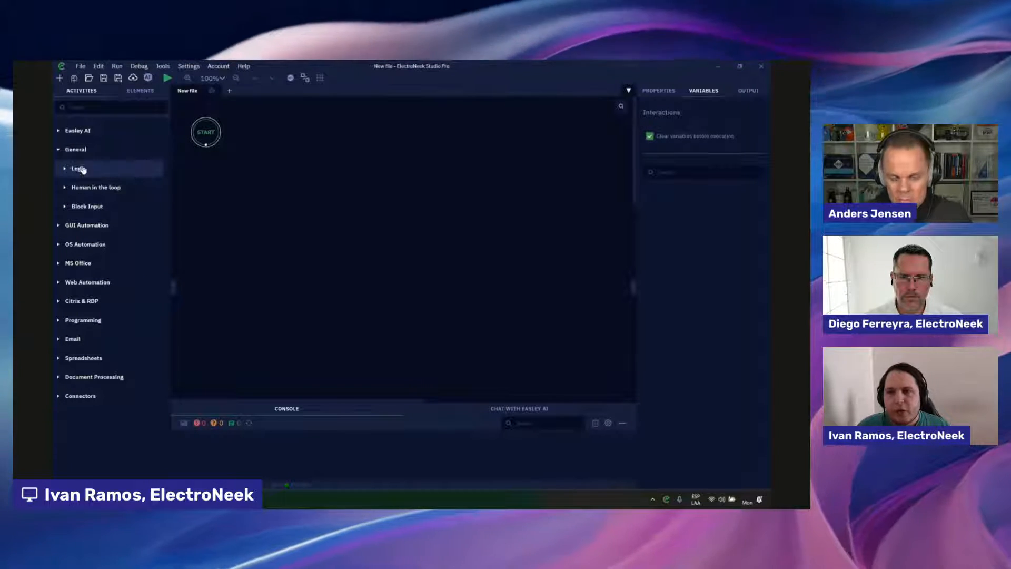
{"action": "left_click", "coordinate": [84, 167]}
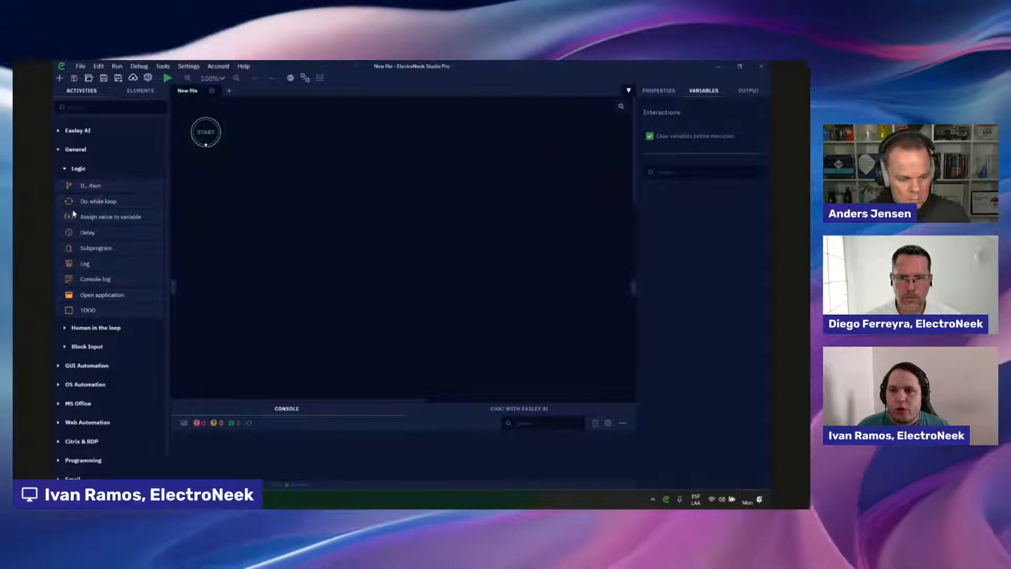
{"action": "left_click_drag", "start_coordinate": [72, 220], "coordinate": [191, 170]}
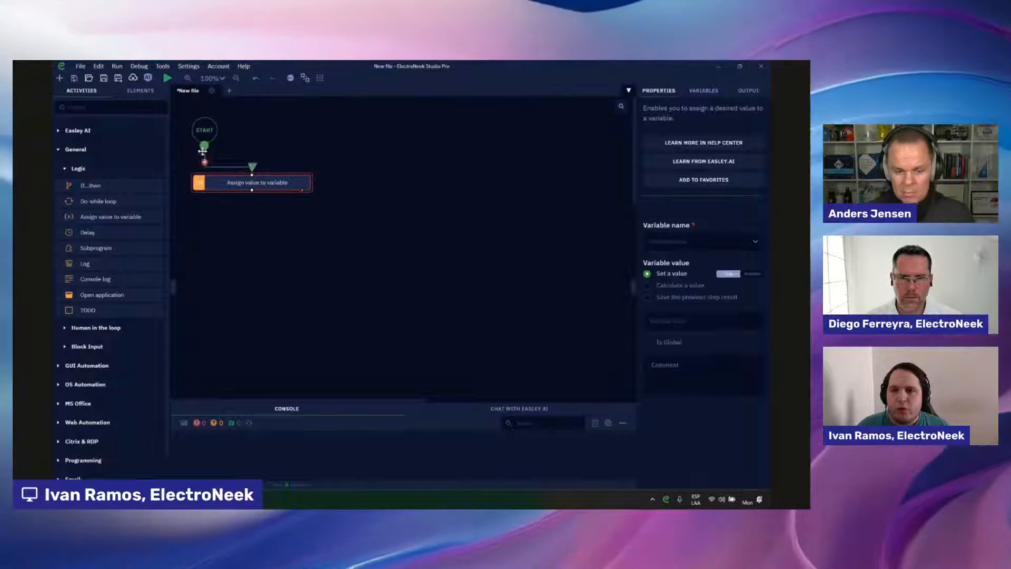
{"action": "left_click_drag", "start_coordinate": [303, 184], "coordinate": [299, 191]}
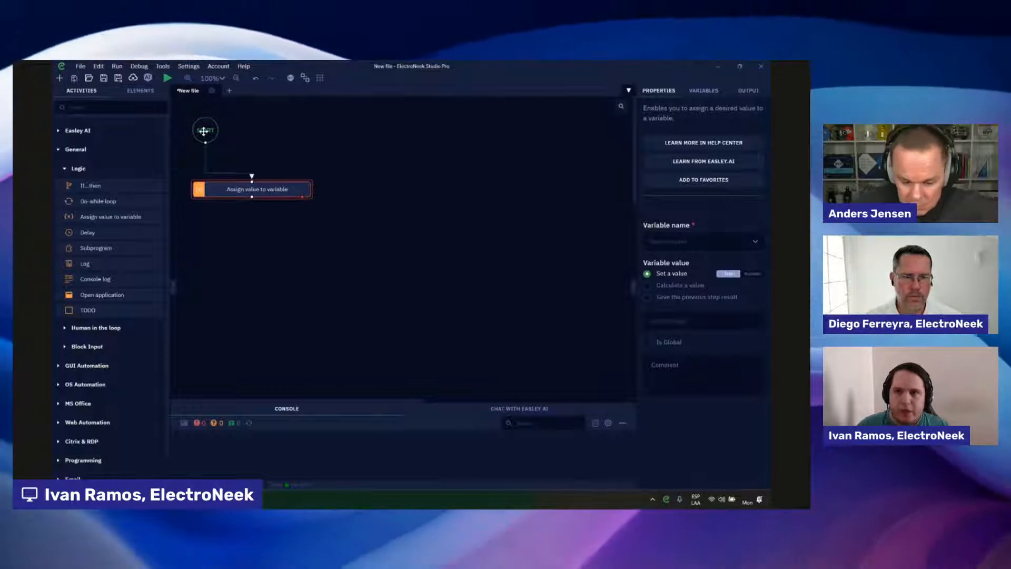
{"action": "left_click_drag", "start_coordinate": [208, 131], "coordinate": [252, 130]}
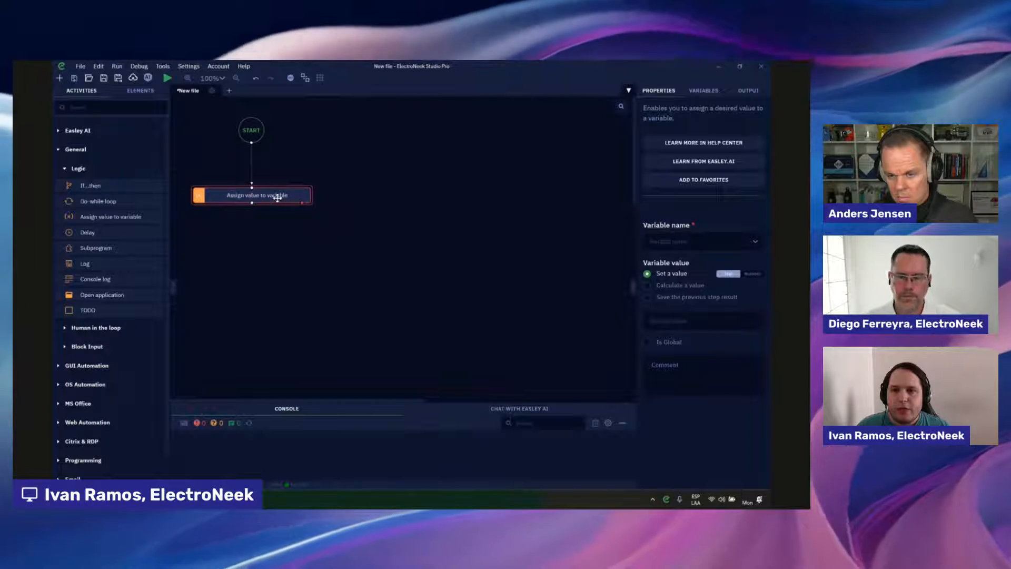
{"action": "mouse_move", "coordinate": [277, 197]}
{"action": "left_mouse_down"}
{"action": "mouse_move", "coordinate": [413, 183]}
{"action": "mouse_move", "coordinate": [255, 171]}
{"action": "mouse_move", "coordinate": [424, 169]}
{"action": "mouse_move", "coordinate": [324, 227]}
{"action": "mouse_move", "coordinate": [269, 187]}
{"action": "mouse_move", "coordinate": [278, 190]}
{"action": "left_mouse_up"}
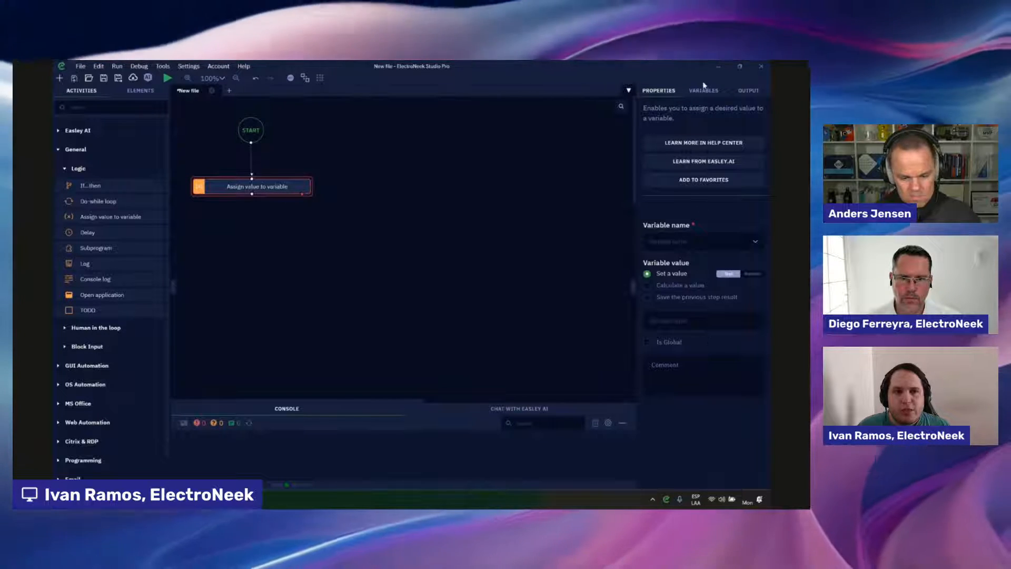
{"action": "left_click", "coordinate": [679, 392]}
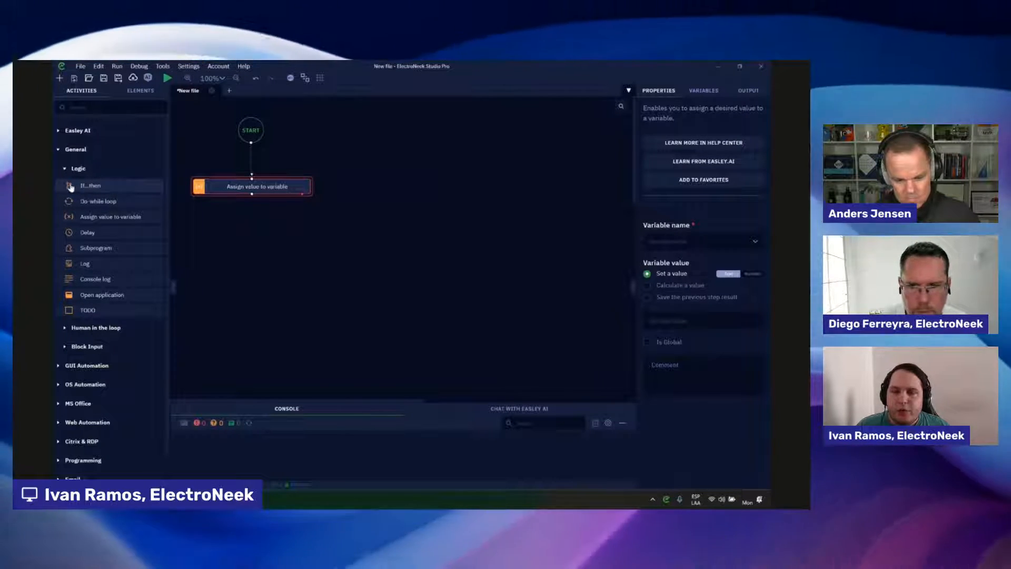
Add an If...then activity below Assign value to variable, with Console log and Open application on its two branches.
{"action": "left_click_drag", "start_coordinate": [106, 185], "coordinate": [271, 230]}
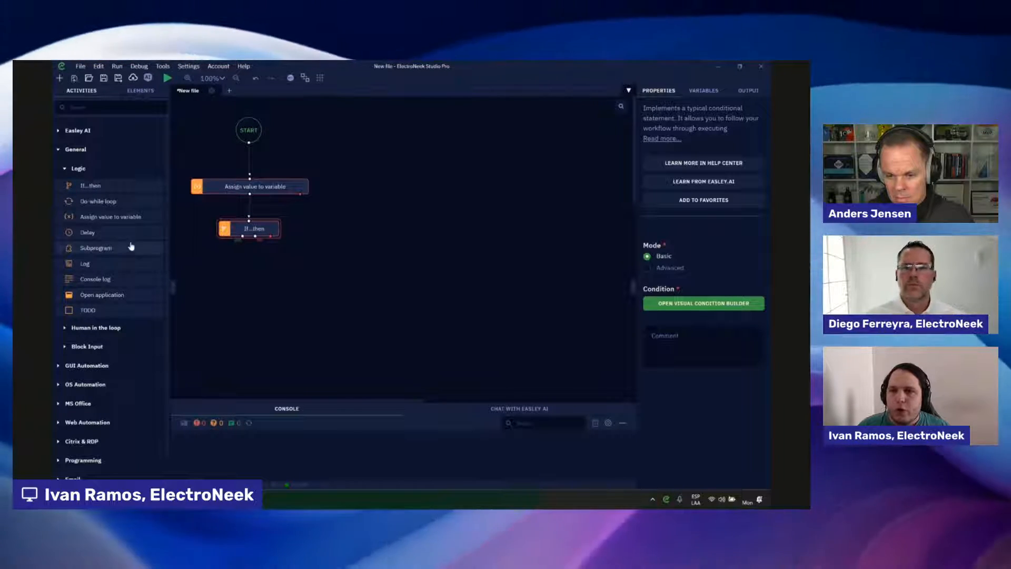
{"action": "left_click_drag", "start_coordinate": [114, 279], "coordinate": [389, 270]}
{"action": "left_click", "coordinate": [237, 288]}
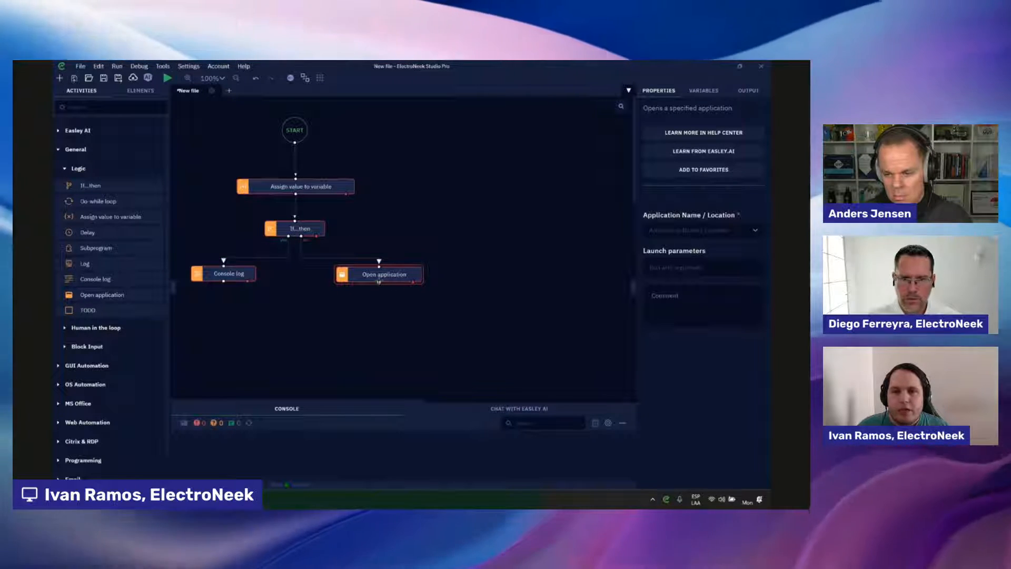
Try a loop connection from Open application back to Assign value to variable, reroute it around the blocks, and remove it.
{"action": "left_click_drag", "start_coordinate": [379, 283], "coordinate": [296, 173]}
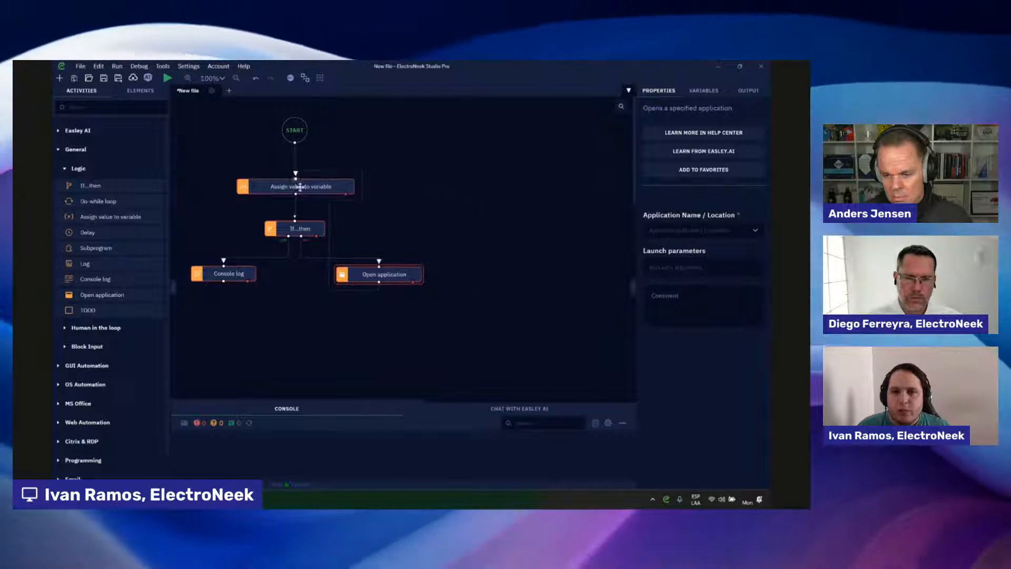
{"action": "left_click_drag", "start_coordinate": [328, 292], "coordinate": [456, 162]}
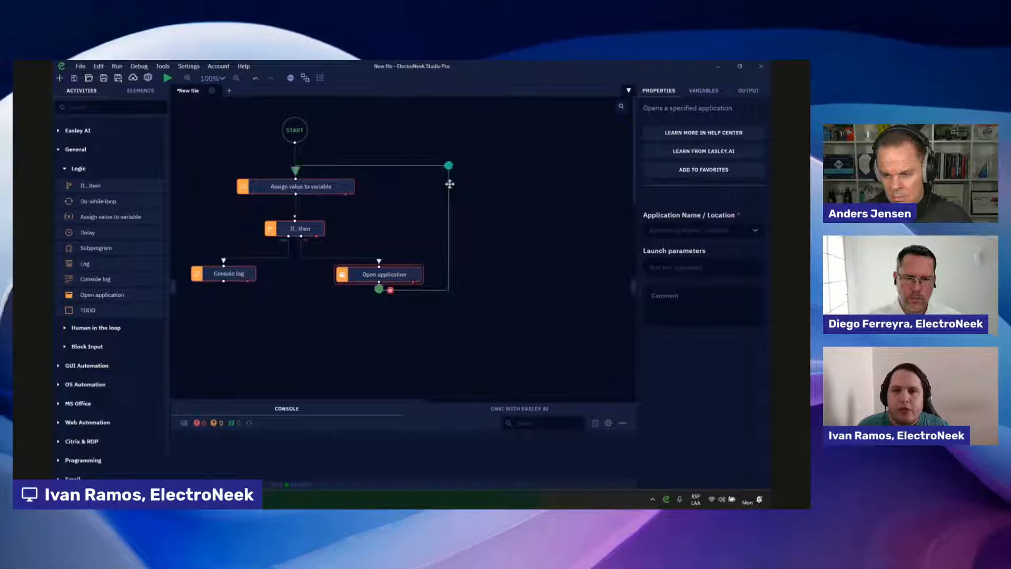
{"action": "left_click", "coordinate": [457, 159]}
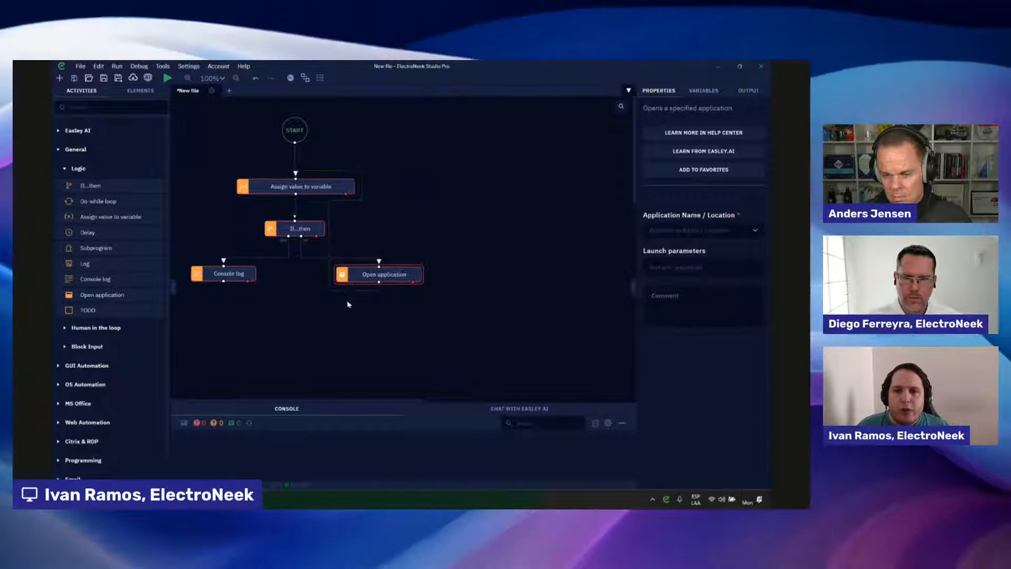
{"action": "left_click_drag", "start_coordinate": [365, 272], "coordinate": [370, 274]}
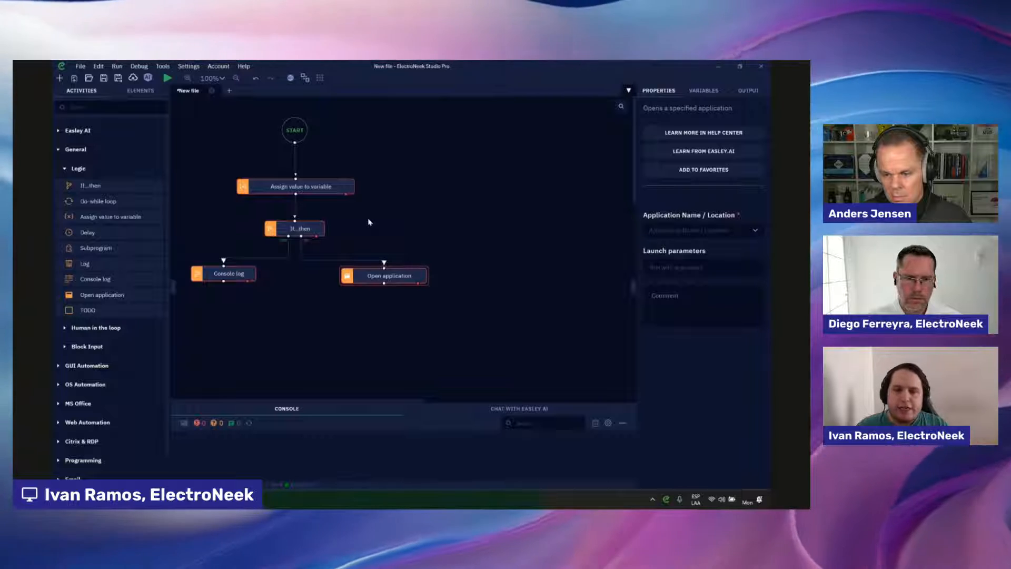
Review the properties of the Assign value to variable, If...then, Open application and Console log activities.
{"action": "left_click", "coordinate": [329, 186]}
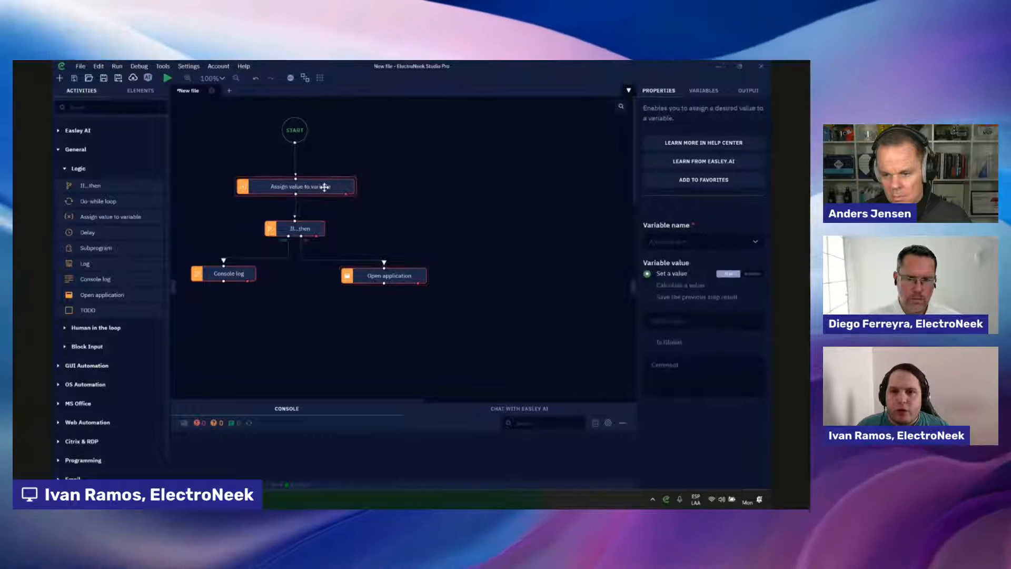
{"action": "left_click", "coordinate": [307, 230]}
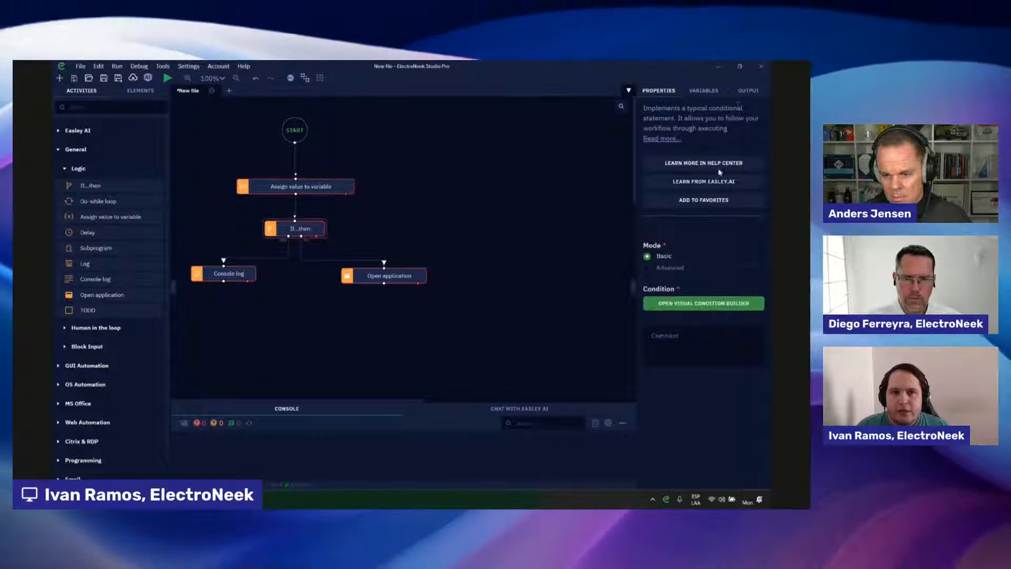
{"action": "left_click", "coordinate": [393, 275]}
{"action": "left_click", "coordinate": [247, 273]}
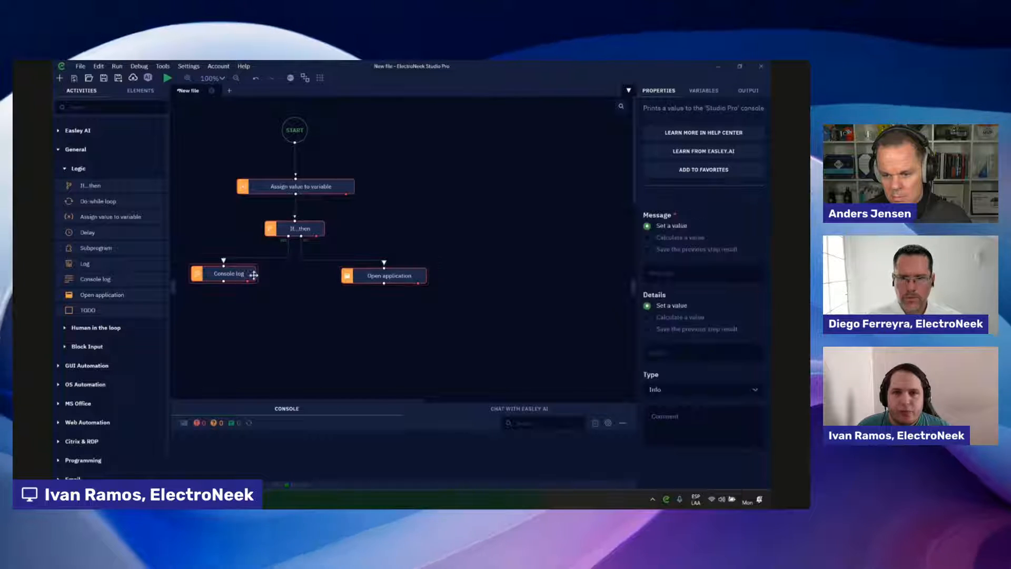
{"action": "left_click", "coordinate": [320, 186]}
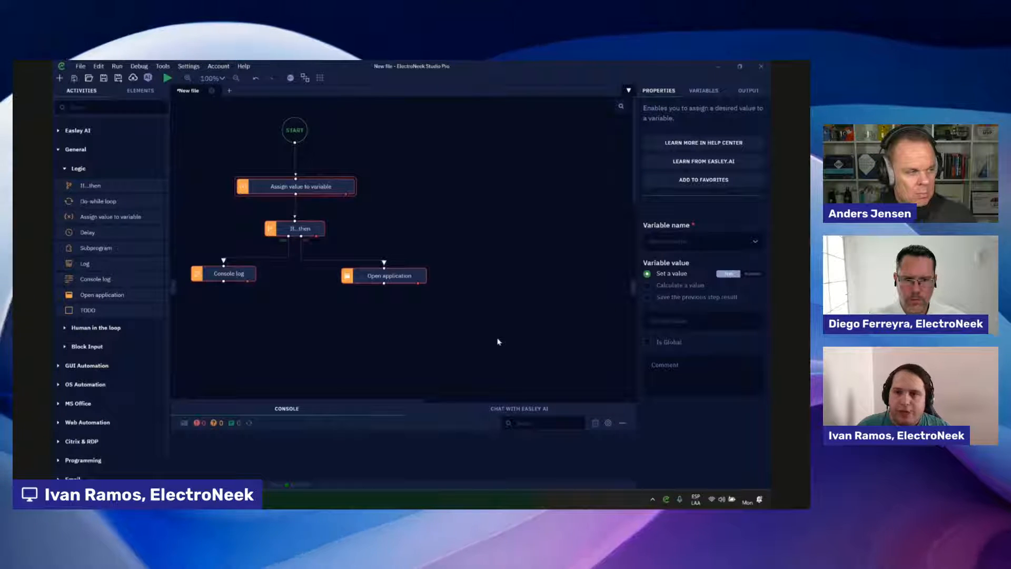
Set Adobe Acrobat as the application launched by the Open application activity.
{"action": "left_click", "coordinate": [409, 273]}
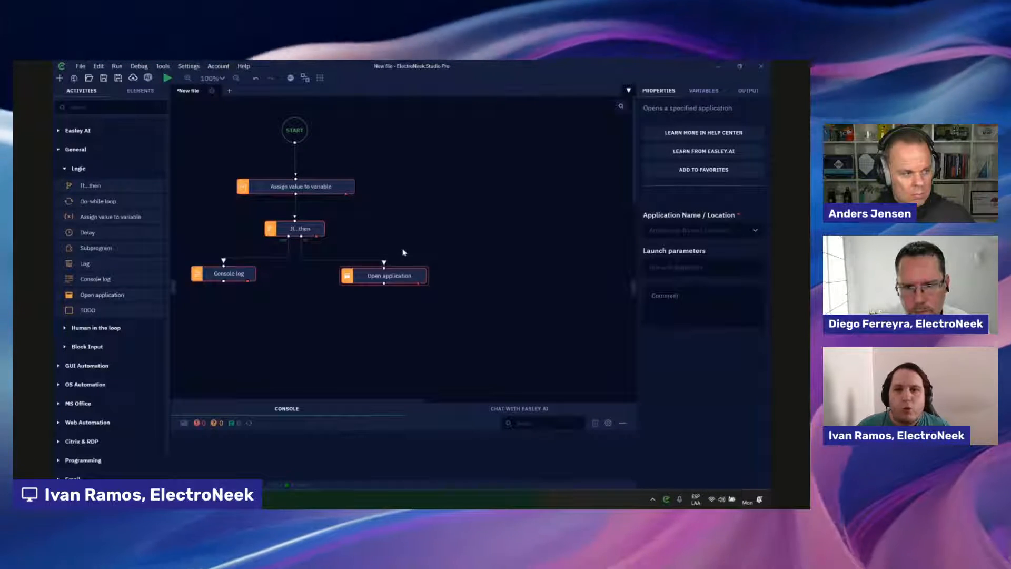
{"action": "left_click", "coordinate": [689, 228]}
{"action": "scroll", "coordinate": [693, 310], "scroll_direction": "down", "scroll_amount": 2}
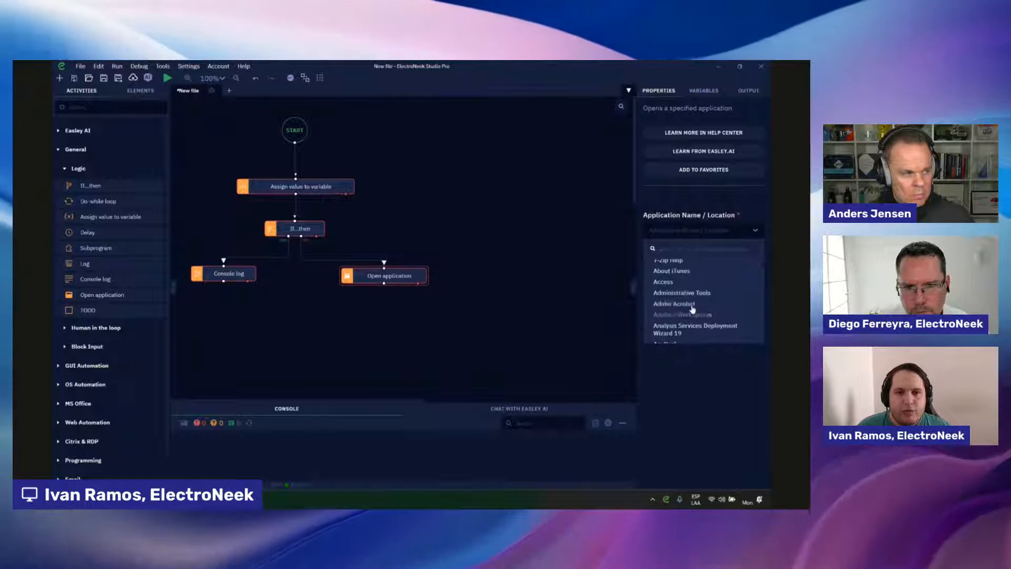
{"action": "scroll", "coordinate": [706, 295], "scroll_direction": "up", "scroll_amount": 2}
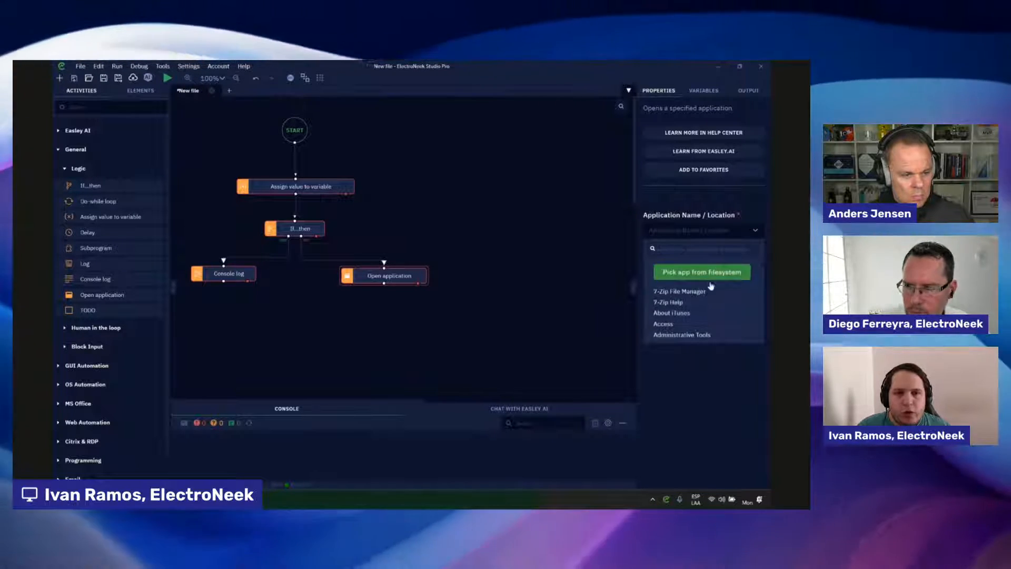
{"action": "scroll", "coordinate": [692, 310], "scroll_direction": "down", "scroll_amount": 2}
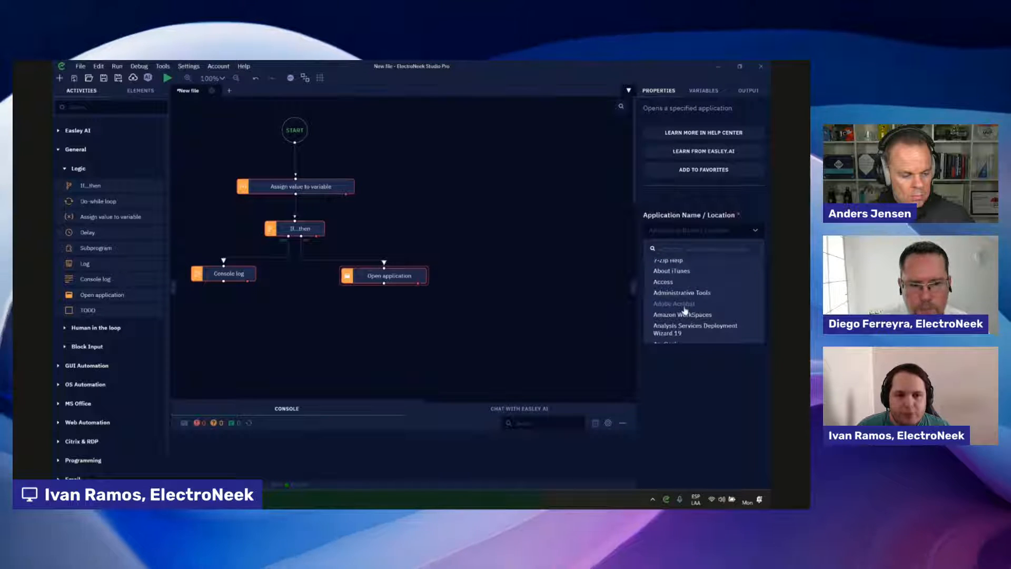
{"action": "left_click", "coordinate": [682, 305]}
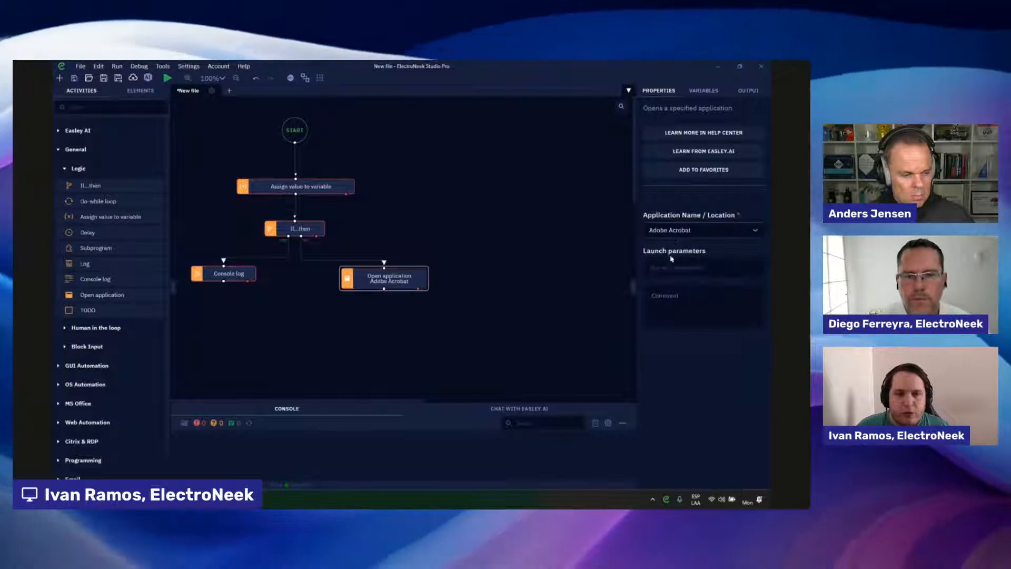
{"action": "left_click", "coordinate": [693, 266]}
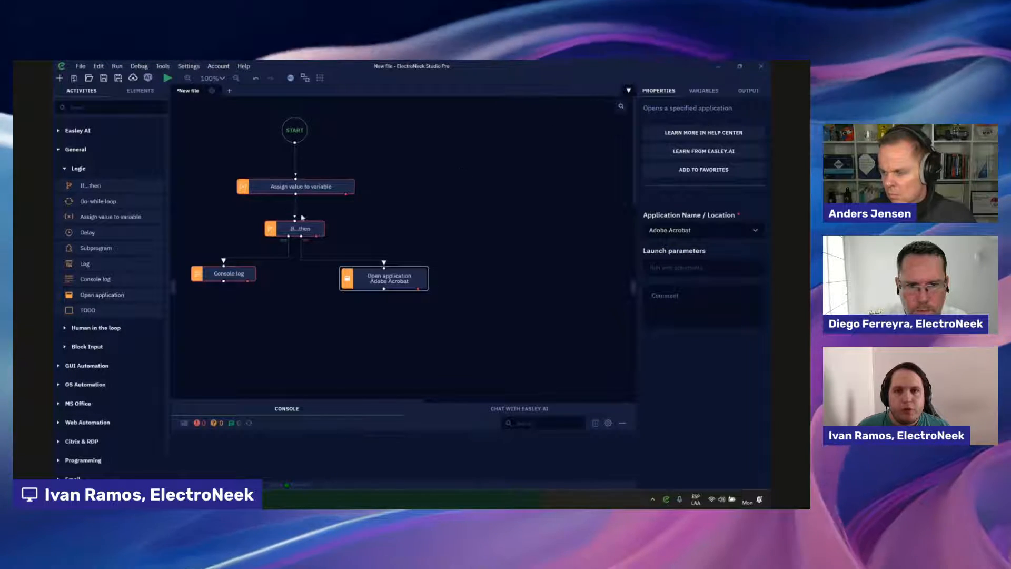
View the help center article for the If...then activity and close it.
{"action": "left_click", "coordinate": [311, 230]}
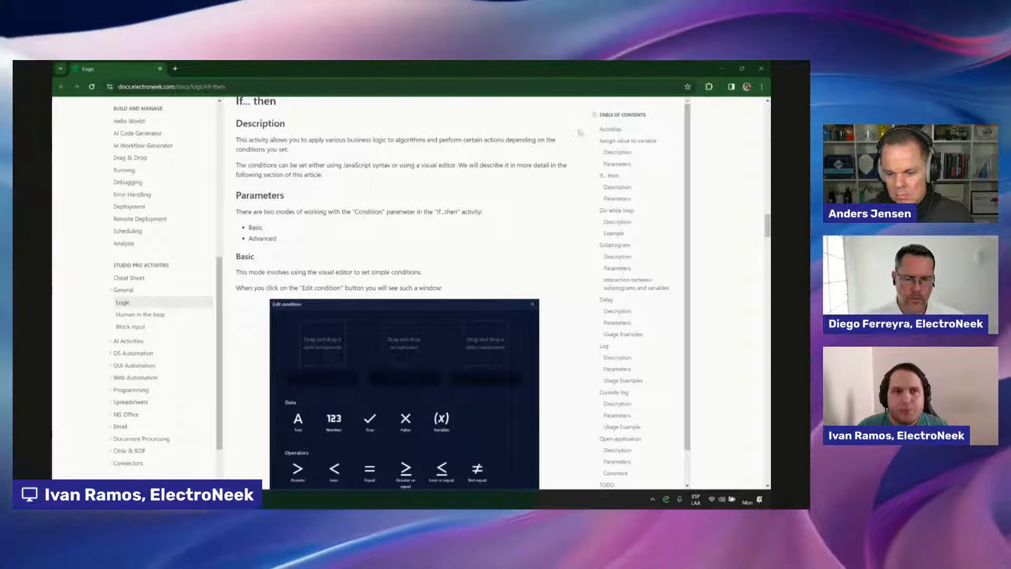
{"action": "left_click", "coordinate": [760, 71]}
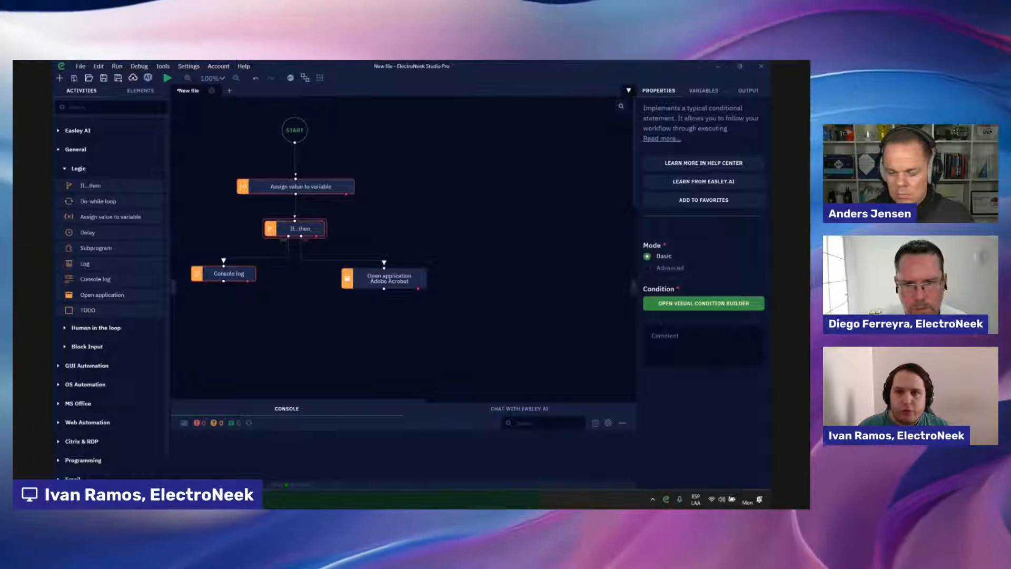
Delete all activities from the canvas except START and collapse the Logic and General activity groups.
{"action": "right_click", "coordinate": [388, 279]}
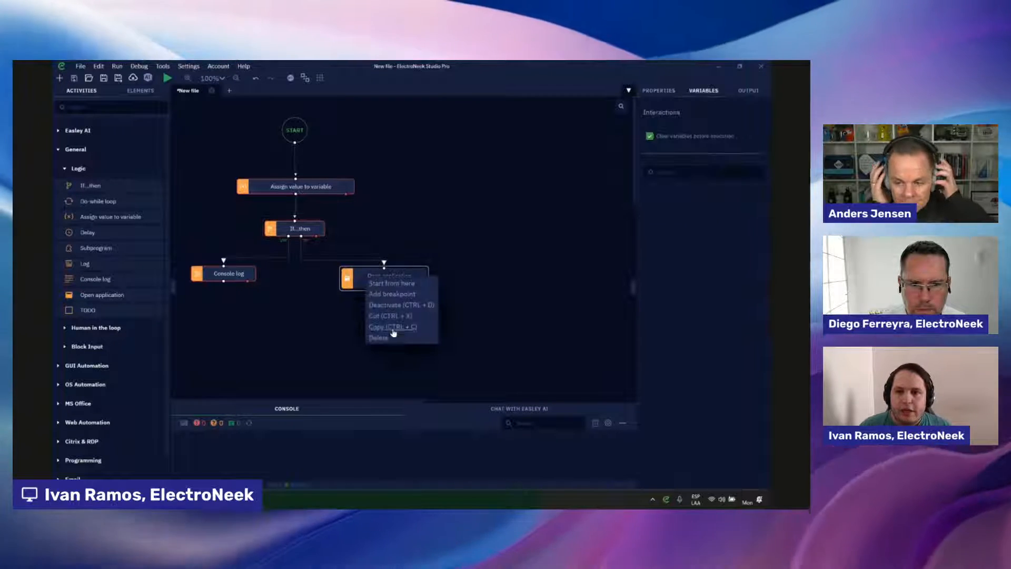
{"action": "left_click", "coordinate": [376, 328]}
{"action": "right_click", "coordinate": [228, 277]}
{"action": "left_click", "coordinate": [232, 324]}
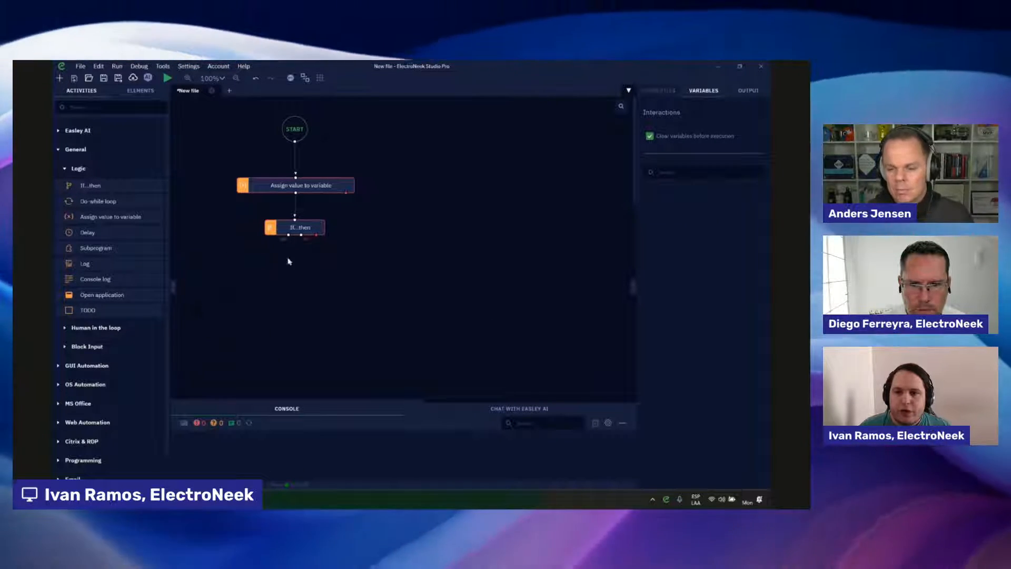
{"action": "right_click", "coordinate": [239, 225]}
{"action": "left_click", "coordinate": [250, 269]}
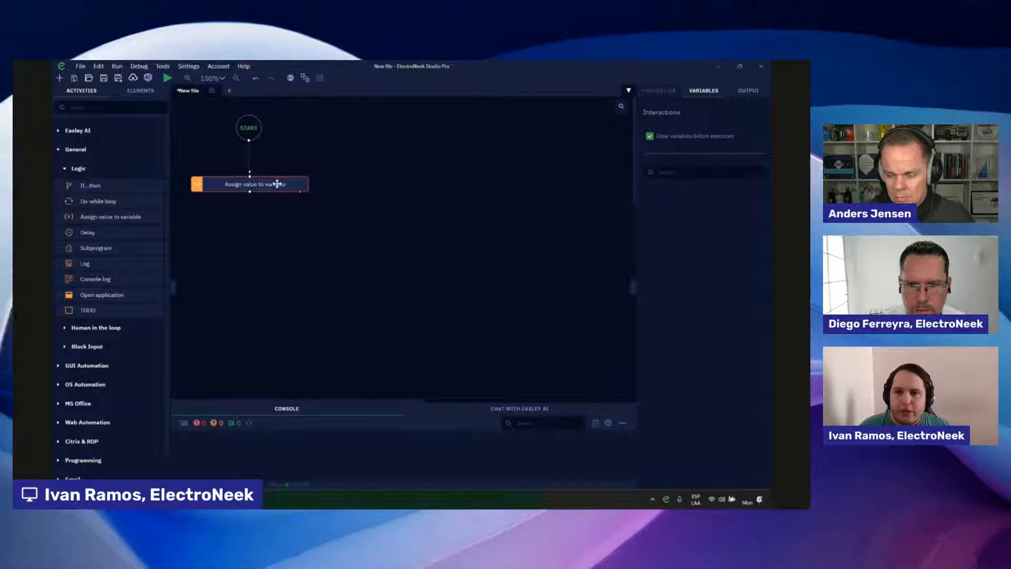
{"action": "right_click", "coordinate": [259, 183]}
{"action": "left_click", "coordinate": [271, 230]}
{"action": "left_click", "coordinate": [84, 170]}
{"action": "left_click", "coordinate": [84, 150]}
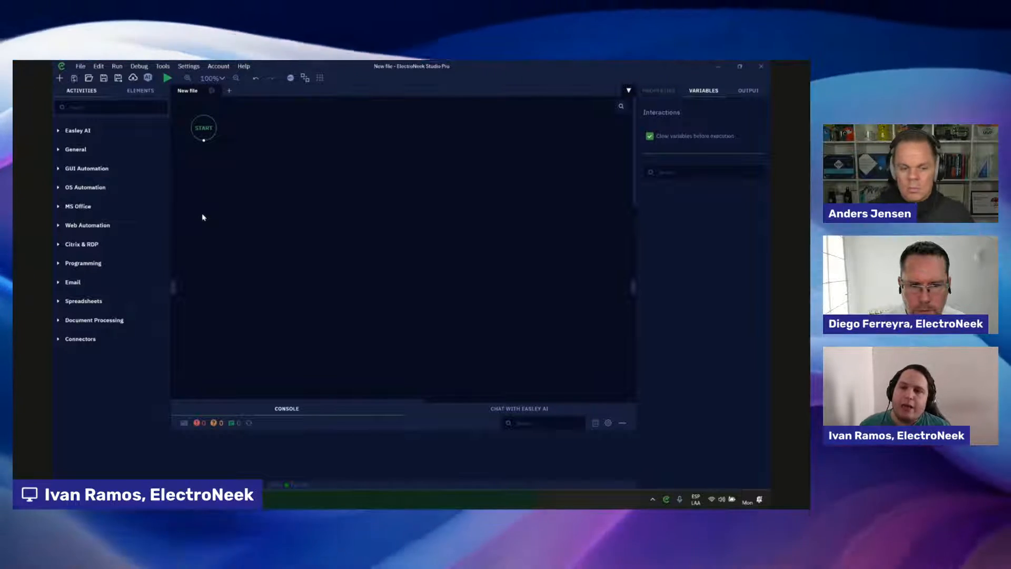
View the Document Processing activities, including IntelliDocs' Extract Document Data, and collapse the group.
{"action": "left_click", "coordinate": [74, 321]}
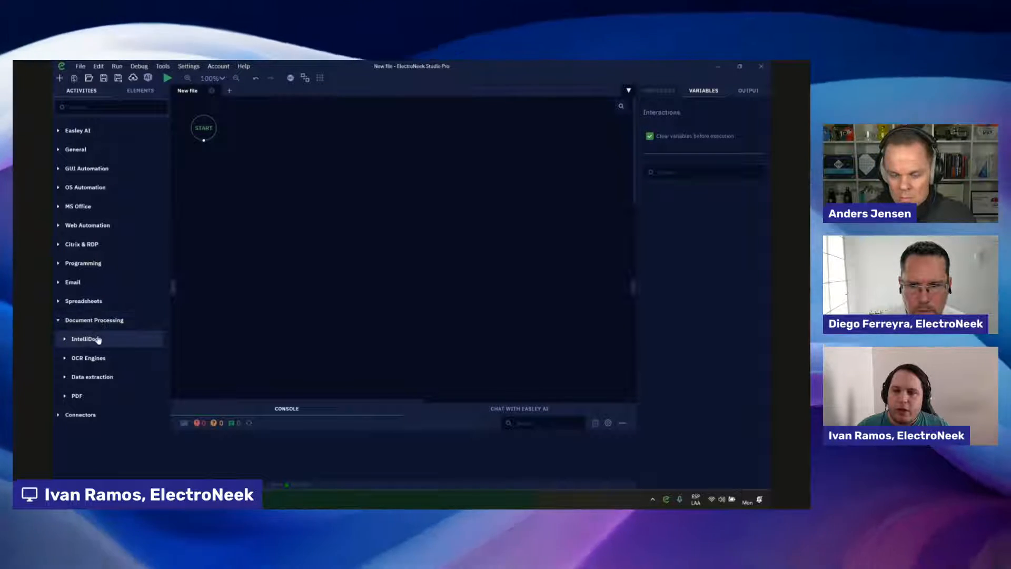
{"action": "left_click", "coordinate": [100, 339]}
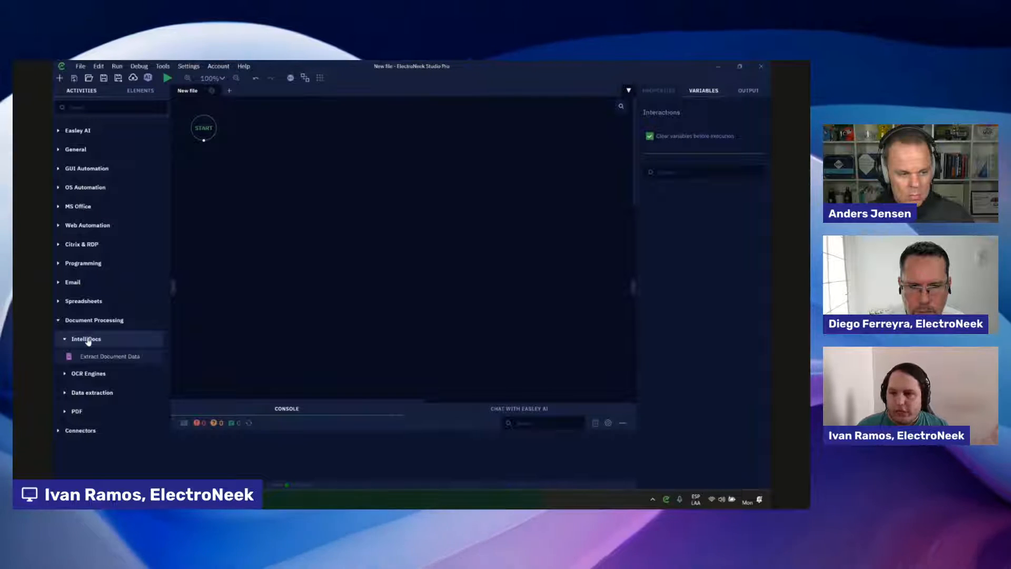
{"action": "left_click", "coordinate": [102, 321]}
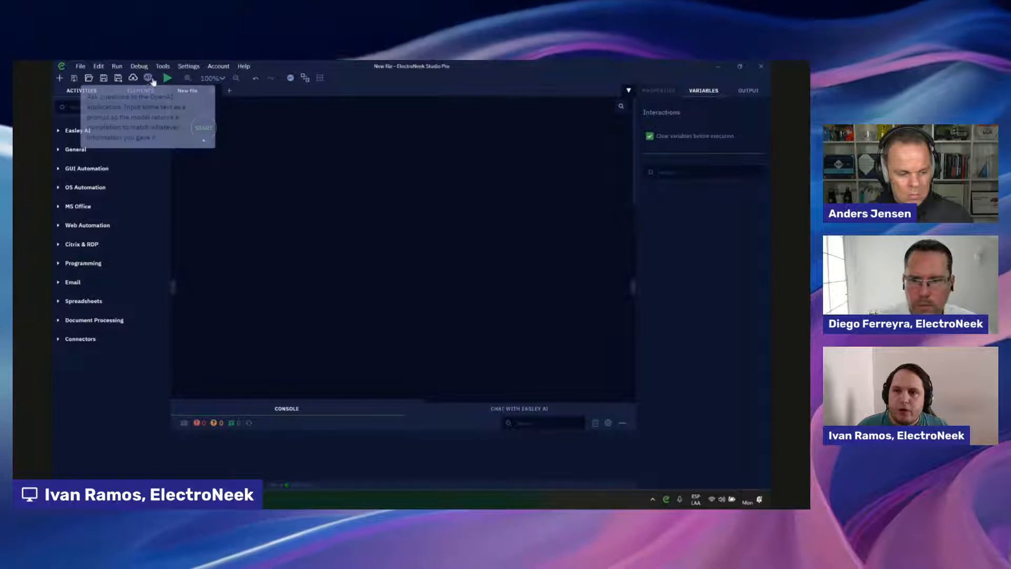
Generate an Easley.AI workflow that reads an email with "Invoice" in the subject, saves it to a variable, and extracts its attachment path and document data.
{"action": "left_click", "coordinate": [150, 80]}
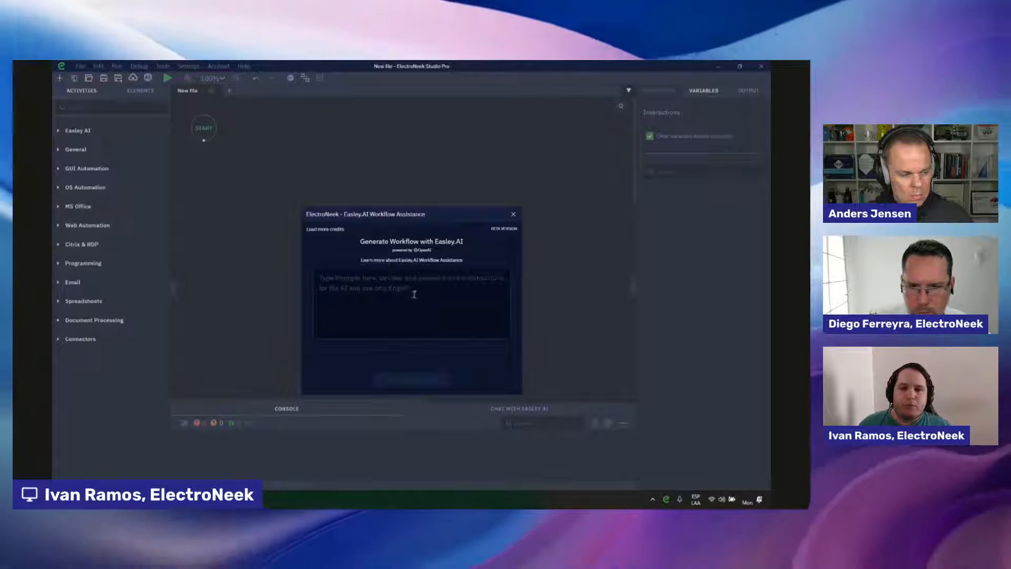
{"action": "type", "text": "Read an email with the word \"Invoice\" in the subject, and save it to a variable. Then from that variable extract the path to the first attachment. Finally process that path via IntelliDocs, and save the results to a variable."}
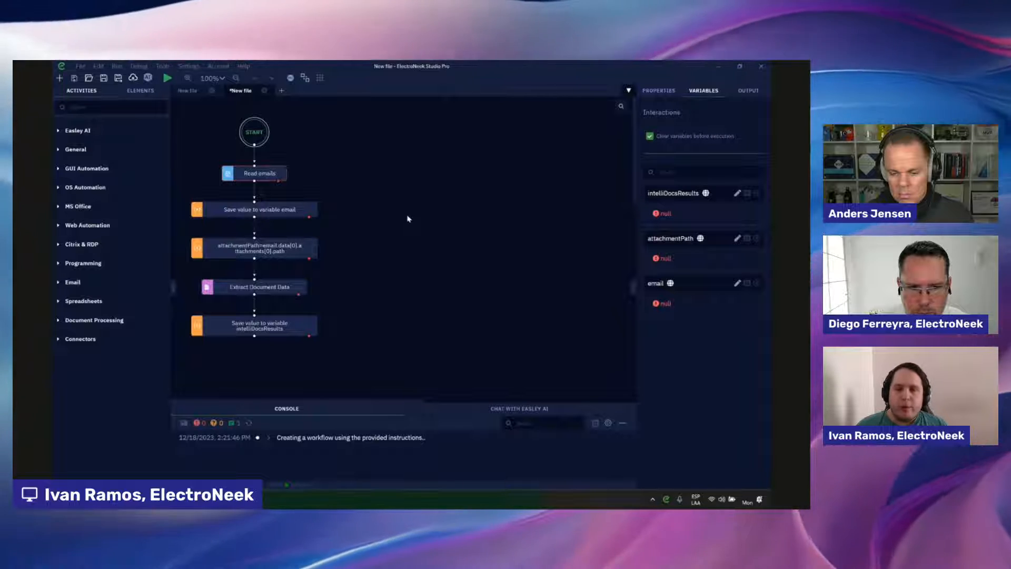
Examine the Read emails activity's properties, including its subject content filter and the accounts available for Host and login.
{"action": "left_click", "coordinate": [279, 174]}
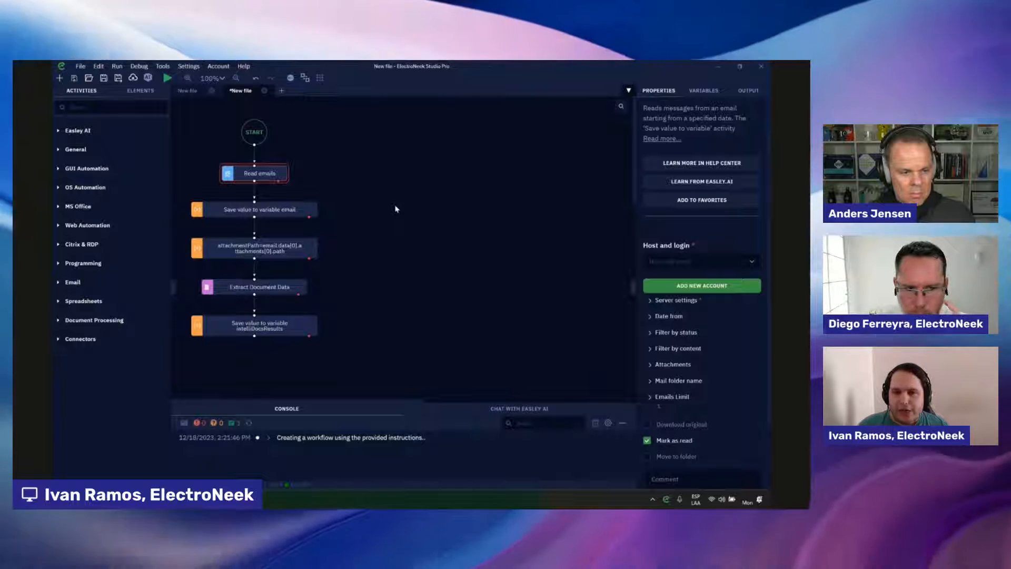
{"action": "left_click", "coordinate": [679, 348]}
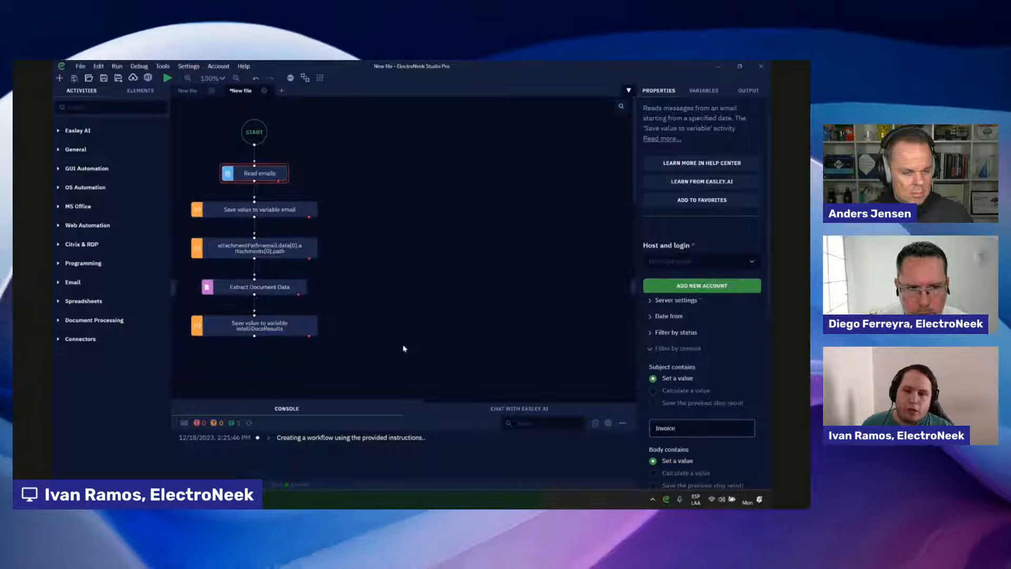
{"action": "left_click", "coordinate": [672, 349]}
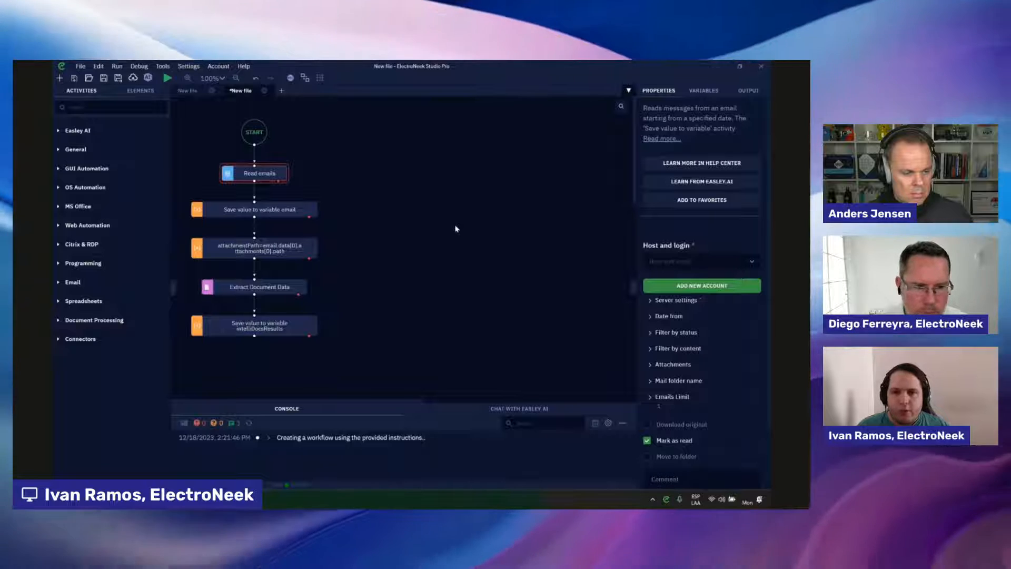
{"action": "left_click", "coordinate": [684, 262]}
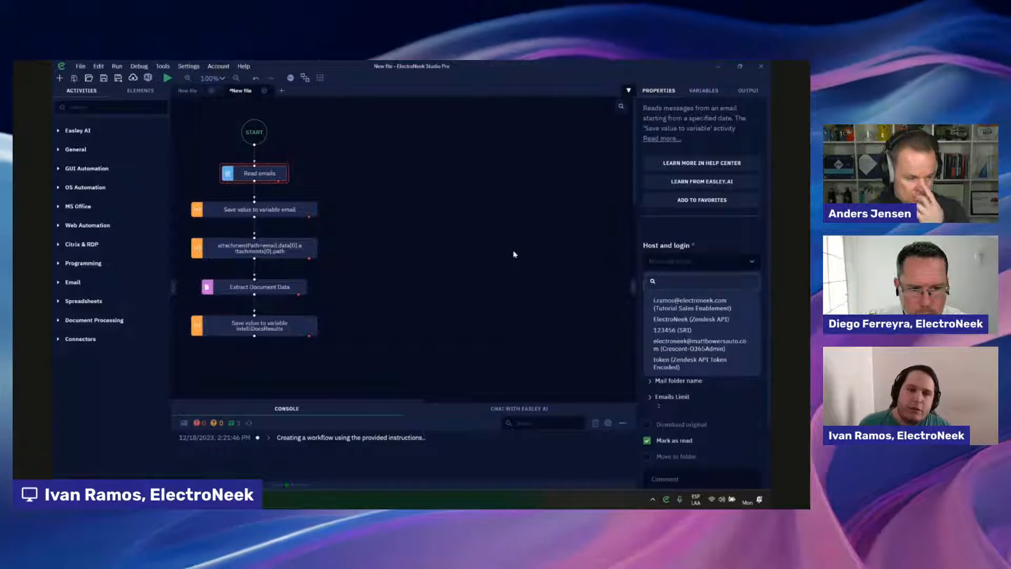
{"action": "left_click", "coordinate": [514, 254]}
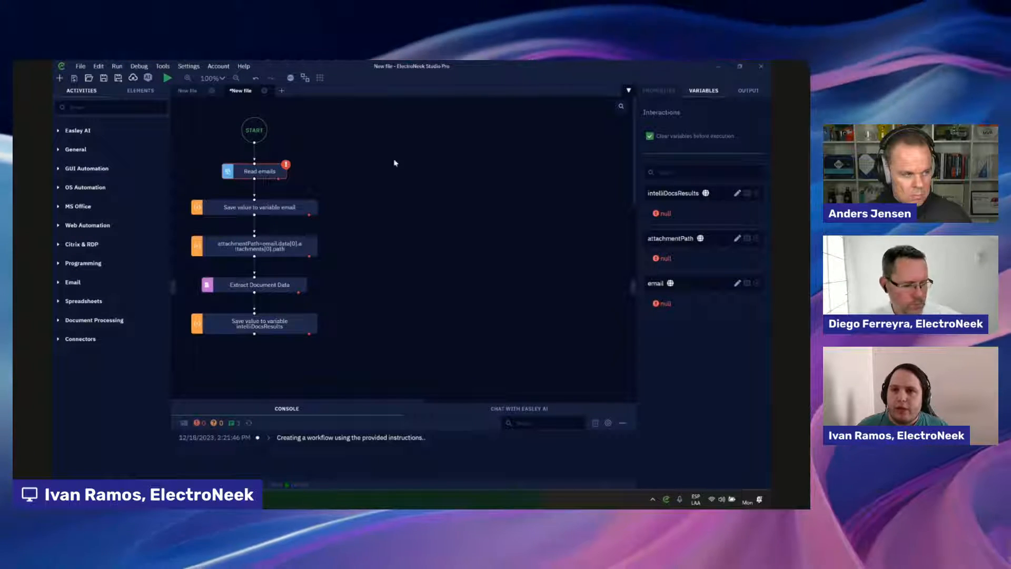
Examine the stored service logins in Credential Management and close the settings window.
{"action": "left_click", "coordinate": [189, 66]}
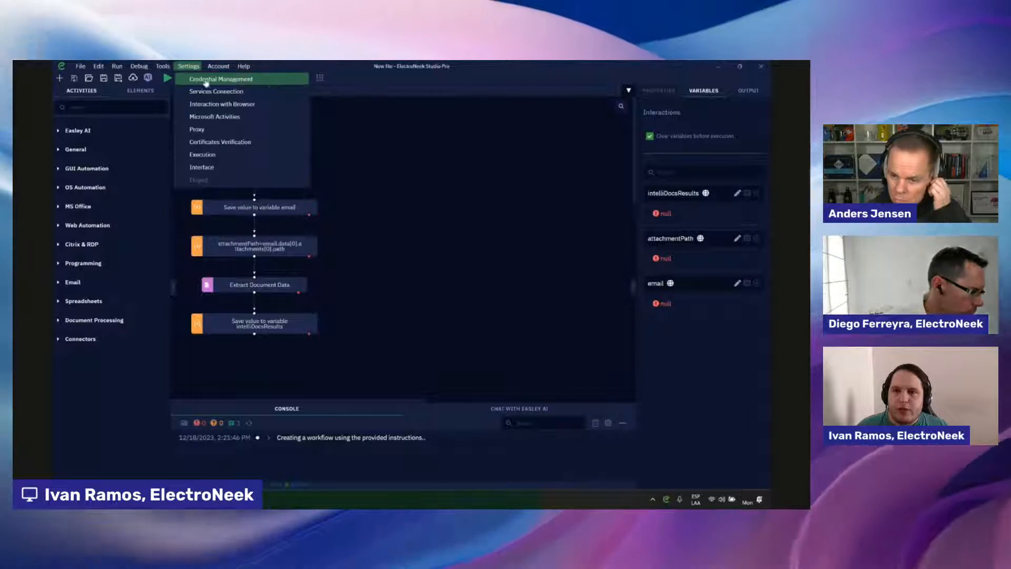
{"action": "left_click", "coordinate": [273, 82]}
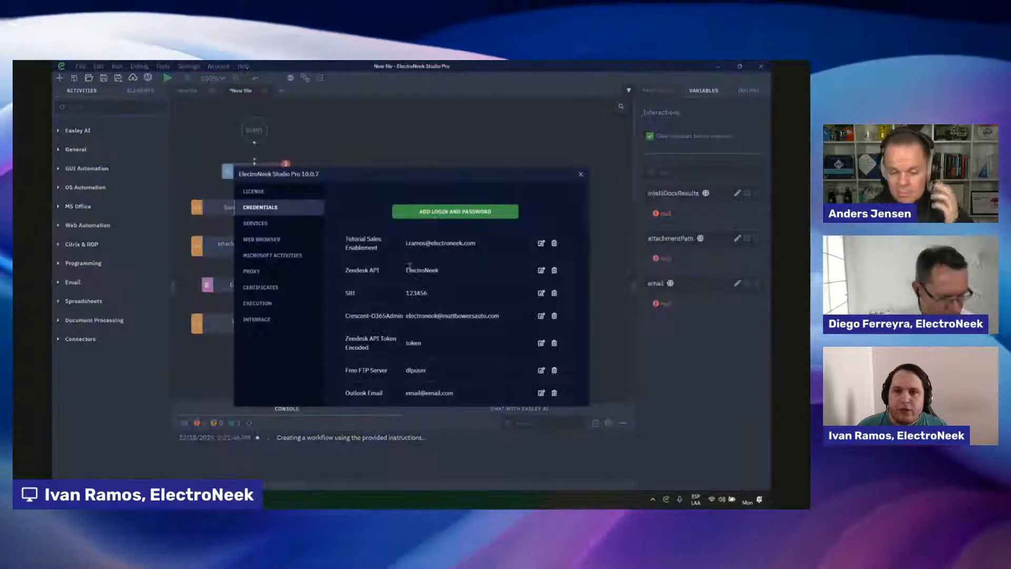
{"action": "scroll", "coordinate": [372, 271], "scroll_direction": "down", "scroll_amount": 10}
{"action": "scroll", "coordinate": [361, 251], "scroll_direction": "down", "scroll_amount": 10}
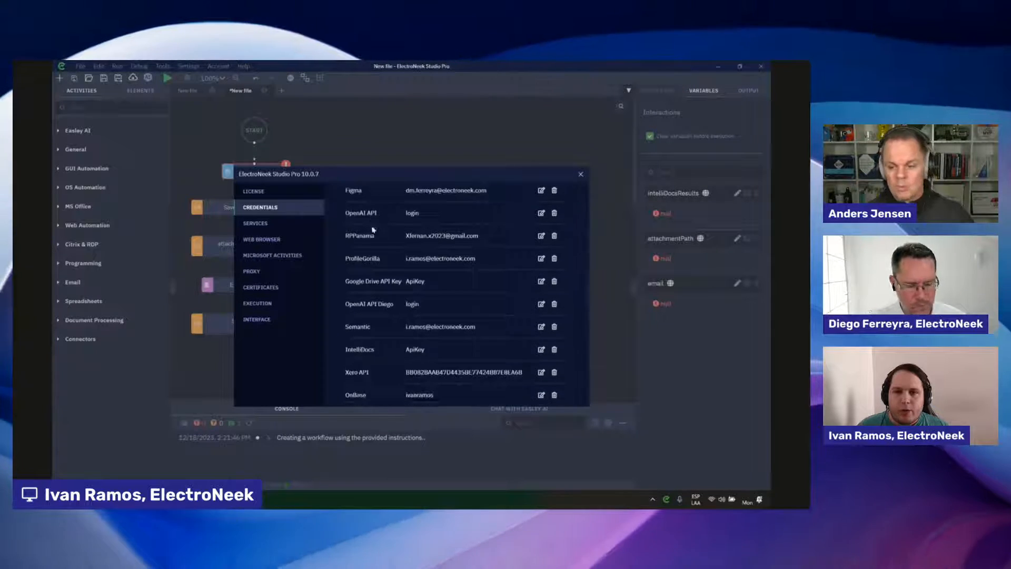
{"action": "scroll", "coordinate": [416, 249], "scroll_direction": "down", "scroll_amount": 2}
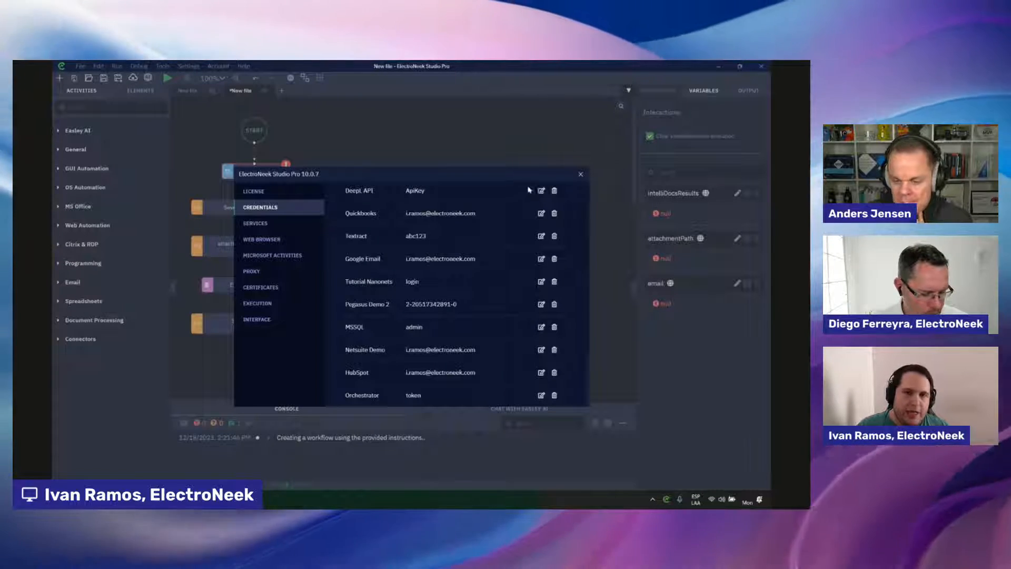
{"action": "left_click", "coordinate": [582, 174]}
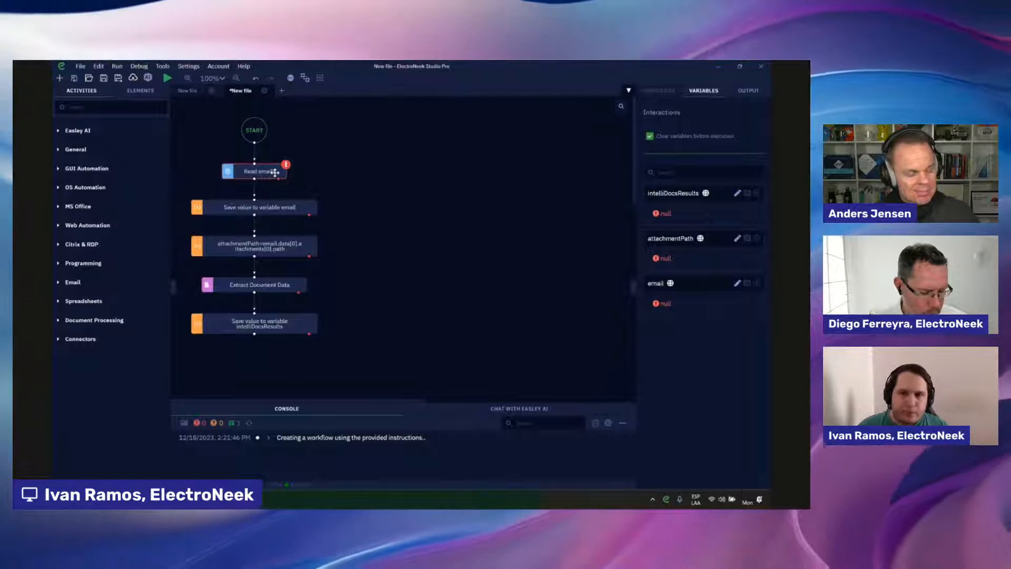
View the form for adding a new account from the Read emails activity and cancel it.
{"action": "left_click", "coordinate": [275, 172]}
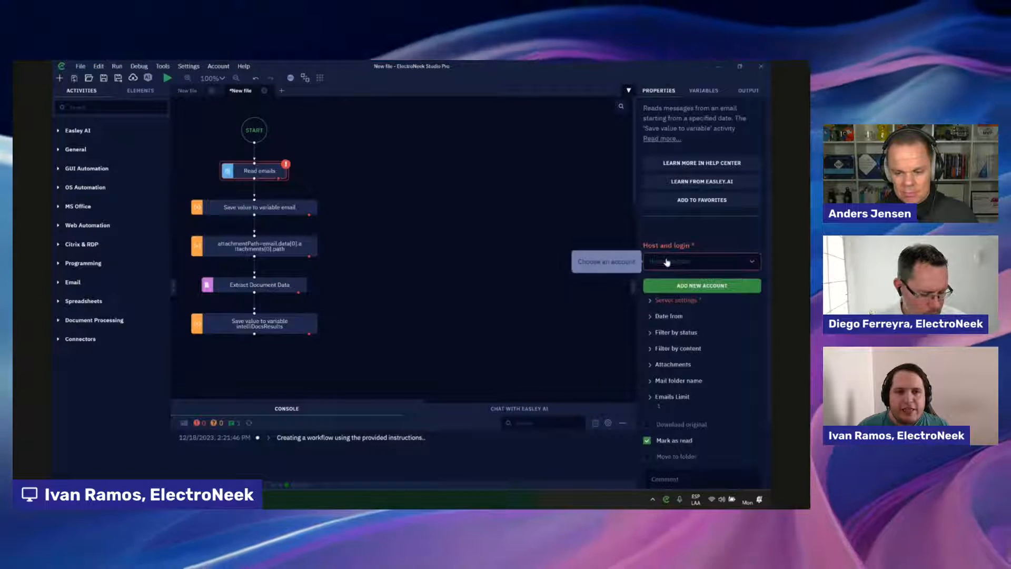
{"action": "left_click", "coordinate": [688, 262]}
{"action": "left_click", "coordinate": [682, 246]}
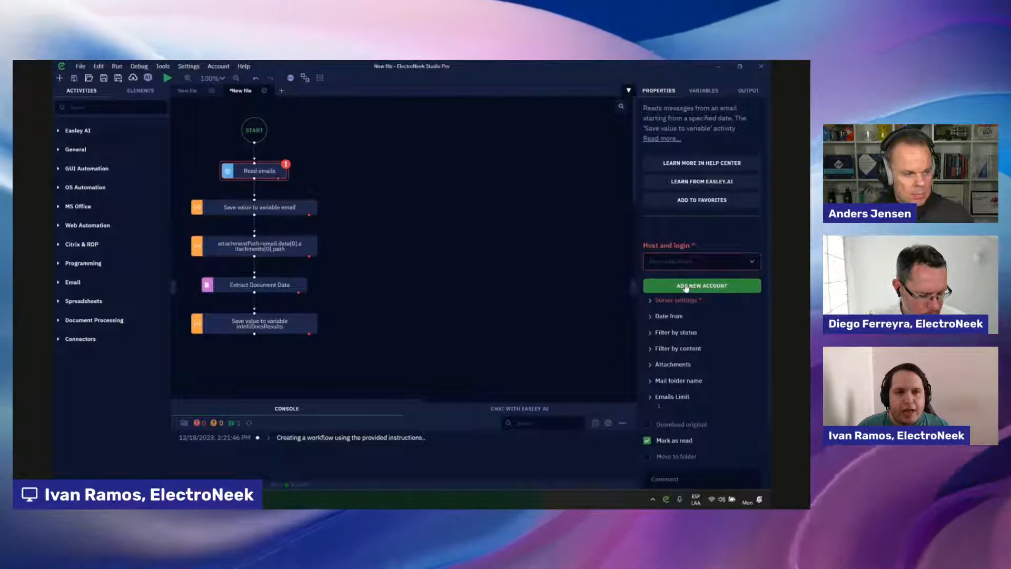
{"action": "left_click", "coordinate": [686, 286]}
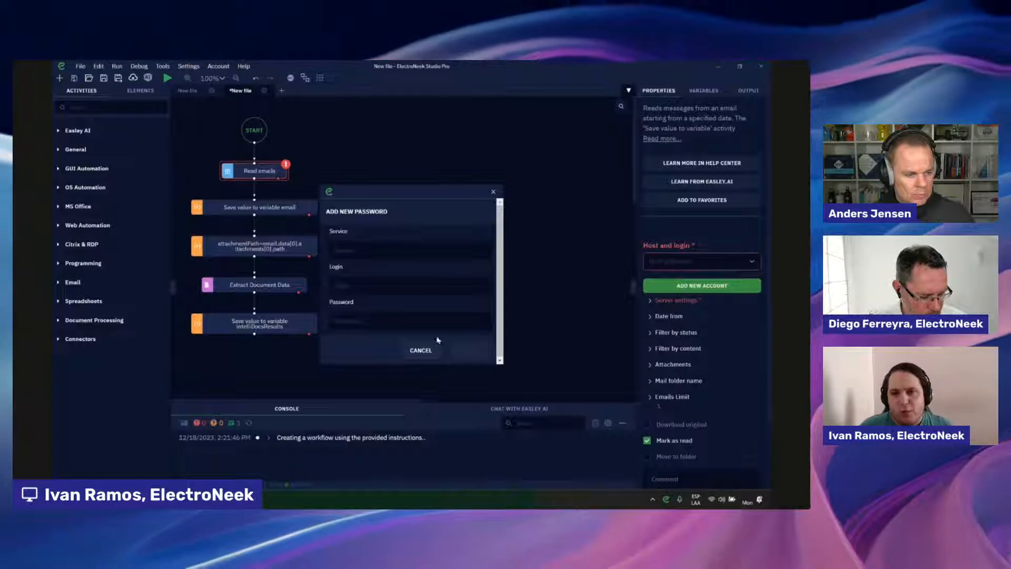
{"action": "left_click", "coordinate": [418, 352]}
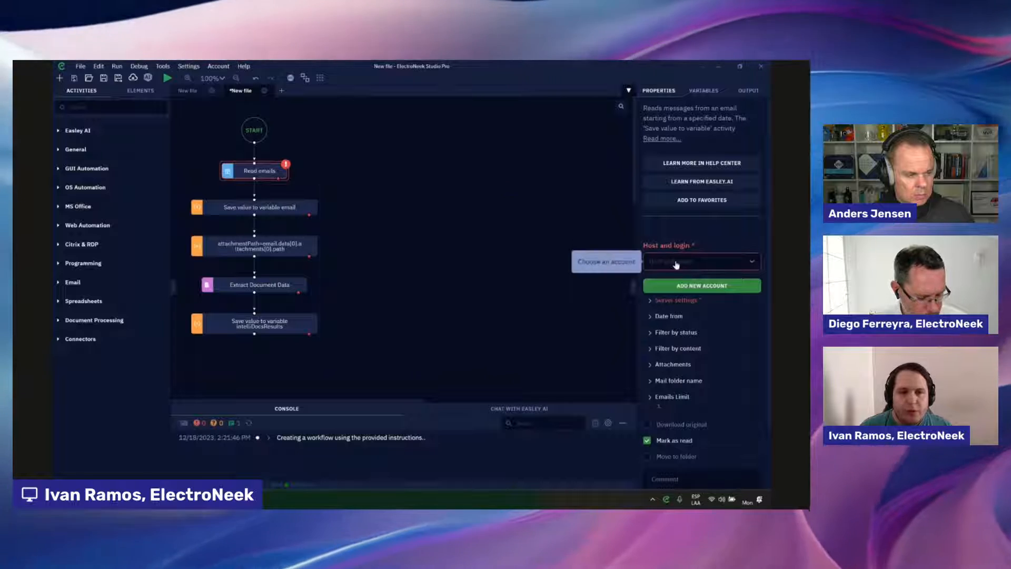
Assign the saved Gmail account to the Read emails activity and set its mail server to Google.
{"action": "left_click", "coordinate": [676, 262]}
{"action": "type", "text": "gma"}
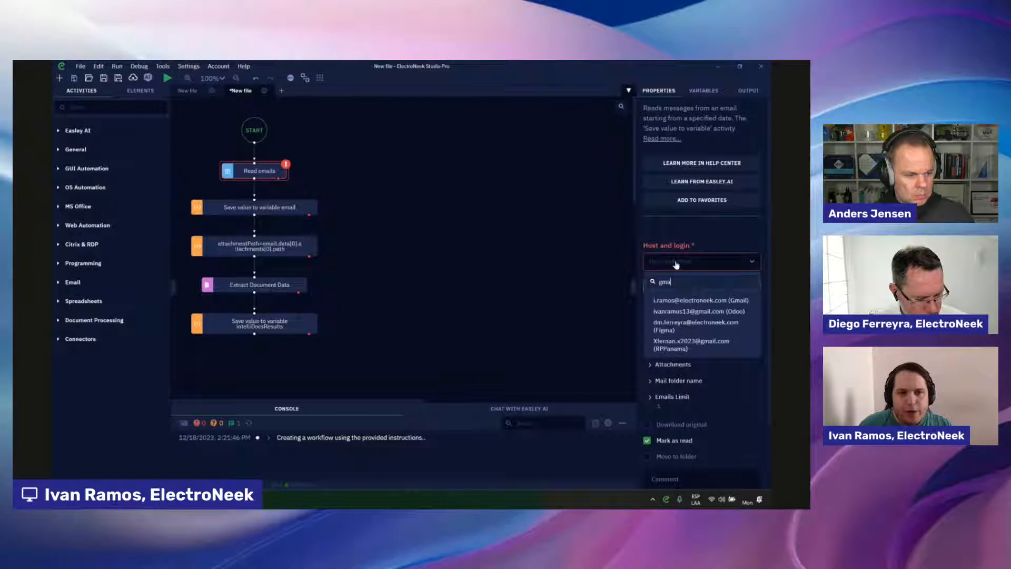
{"action": "left_click", "coordinate": [711, 301]}
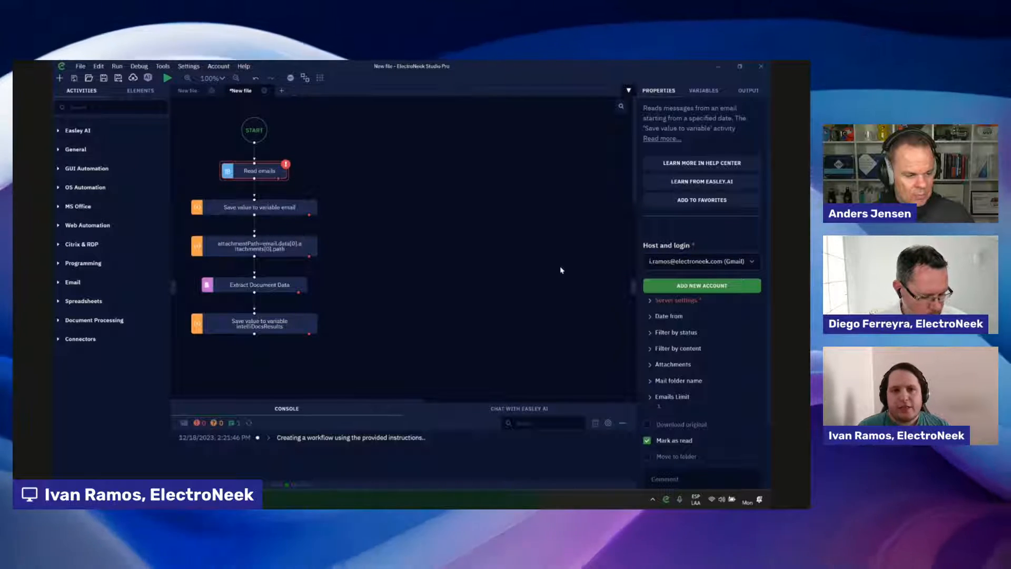
{"action": "left_click", "coordinate": [658, 300]}
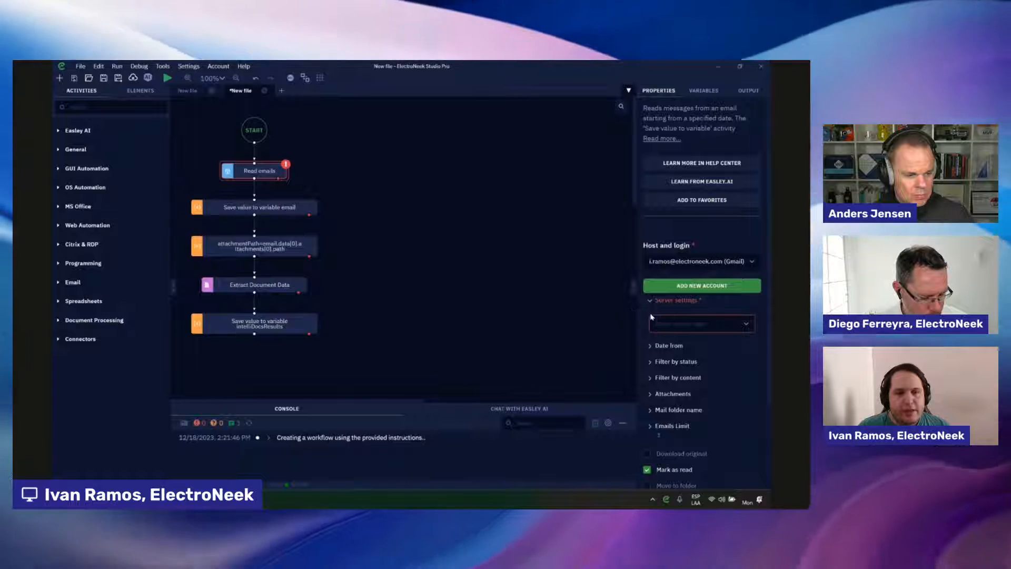
{"action": "left_click", "coordinate": [658, 323]}
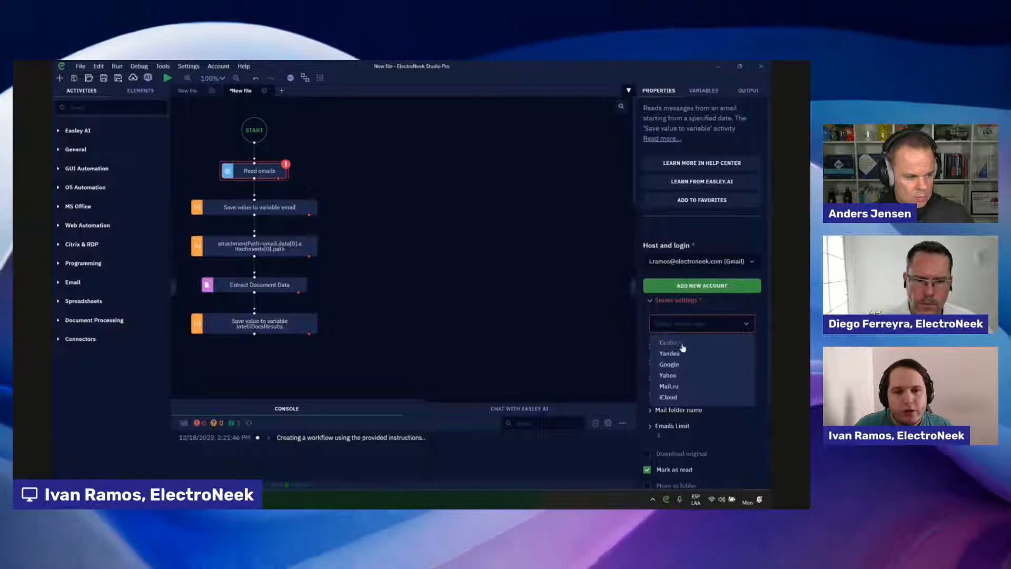
{"action": "left_click", "coordinate": [669, 364]}
Enable downloading attachments in the Read emails activity.
{"action": "scroll", "coordinate": [695, 384], "scroll_direction": "down", "scroll_amount": 1}
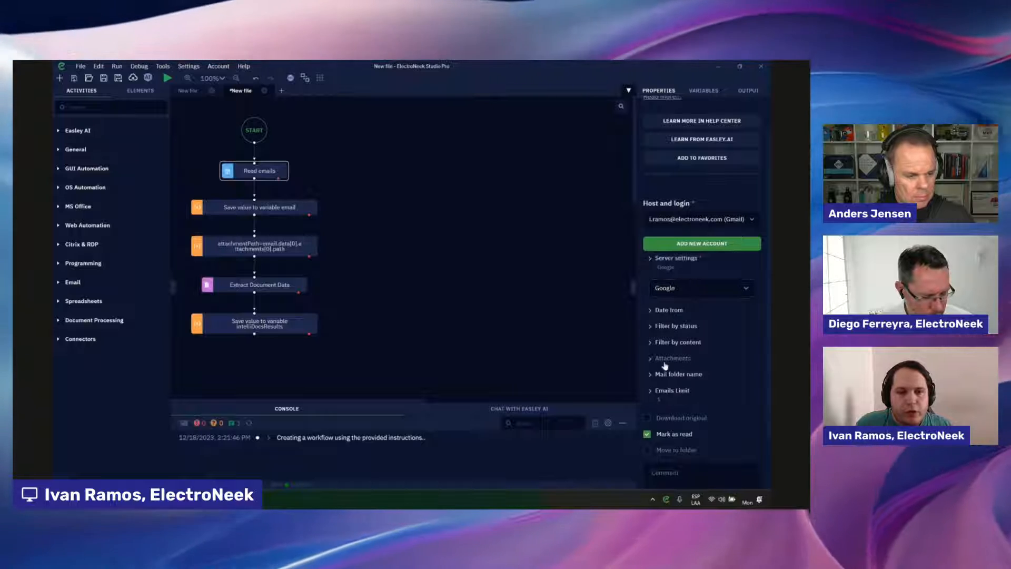
{"action": "left_click", "coordinate": [665, 362]}
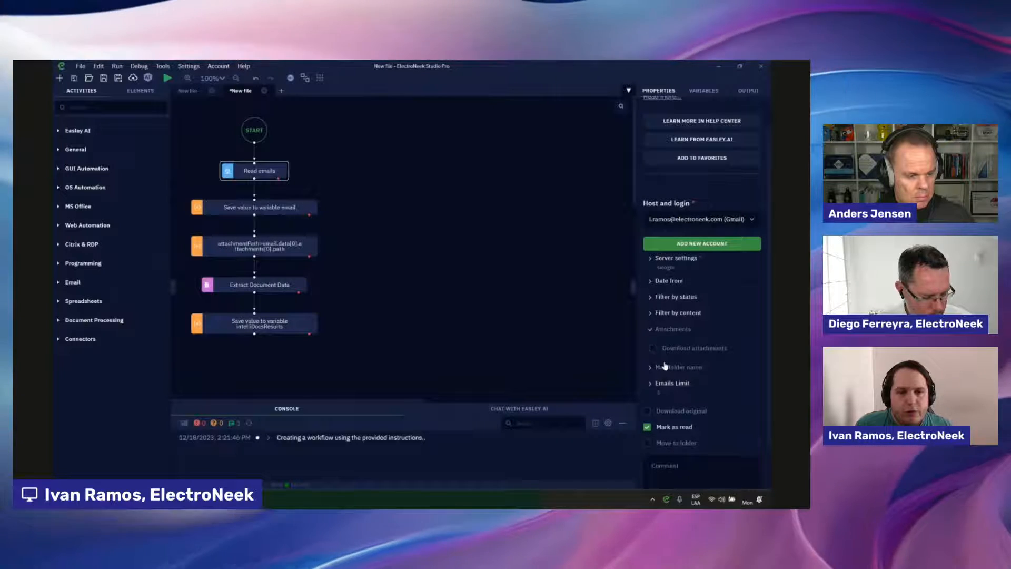
{"action": "left_click", "coordinate": [703, 350]}
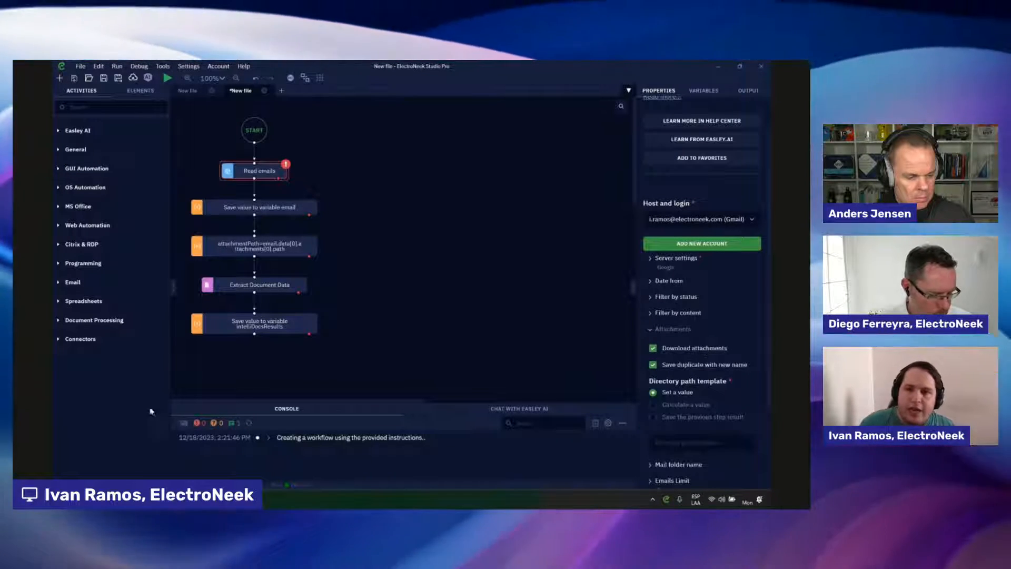
Copy the path of the desktop's Attachments folder from File Explorer and set it as the Read emails attachment directory path in Studio Pro.
{"action": "left_click", "coordinate": [158, 499]}
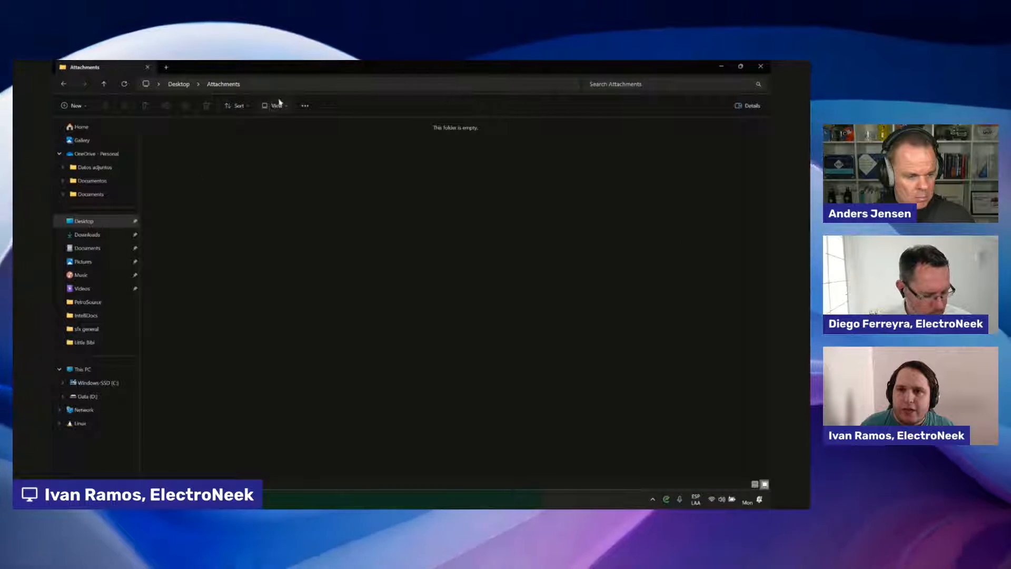
{"action": "left_click", "coordinate": [290, 87]}
{"action": "left_click", "coordinate": [289, 279]}
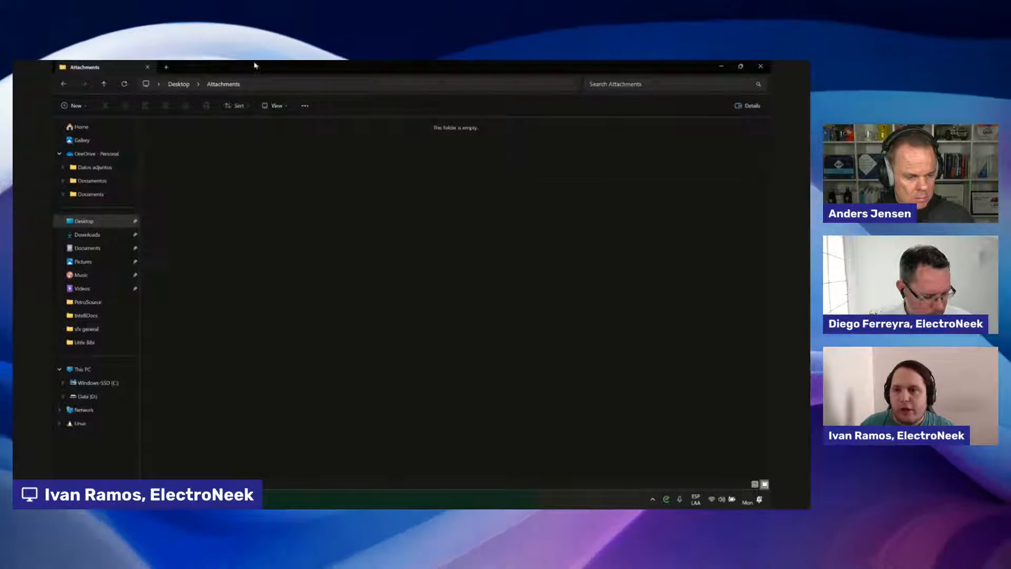
{"action": "left_click", "coordinate": [721, 65]}
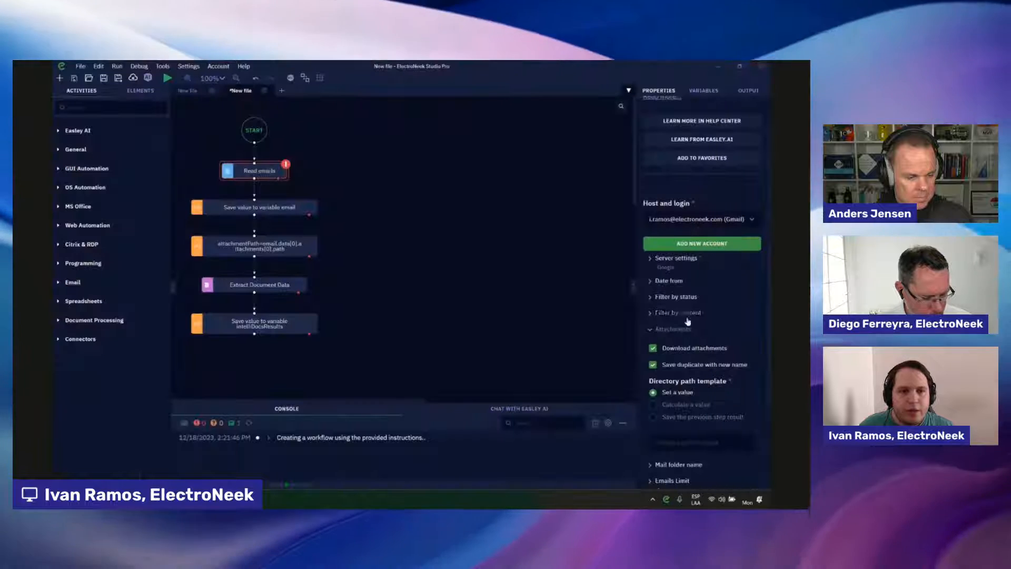
{"action": "type", "text": "C:\\Users\\ivanr\\Desktop\\Attachments"}
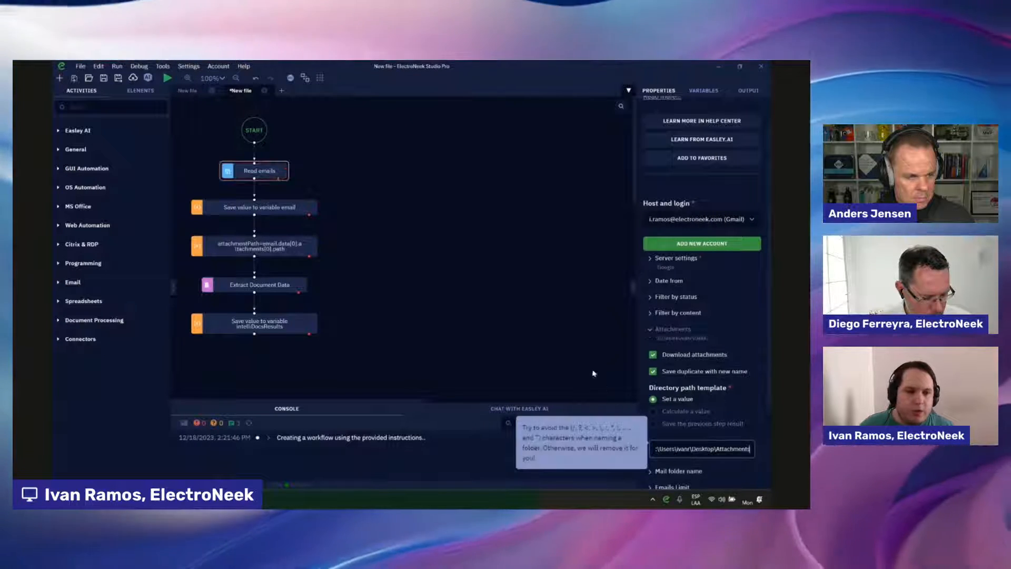
{"action": "scroll", "coordinate": [680, 305], "scroll_direction": "down", "scroll_amount": 2}
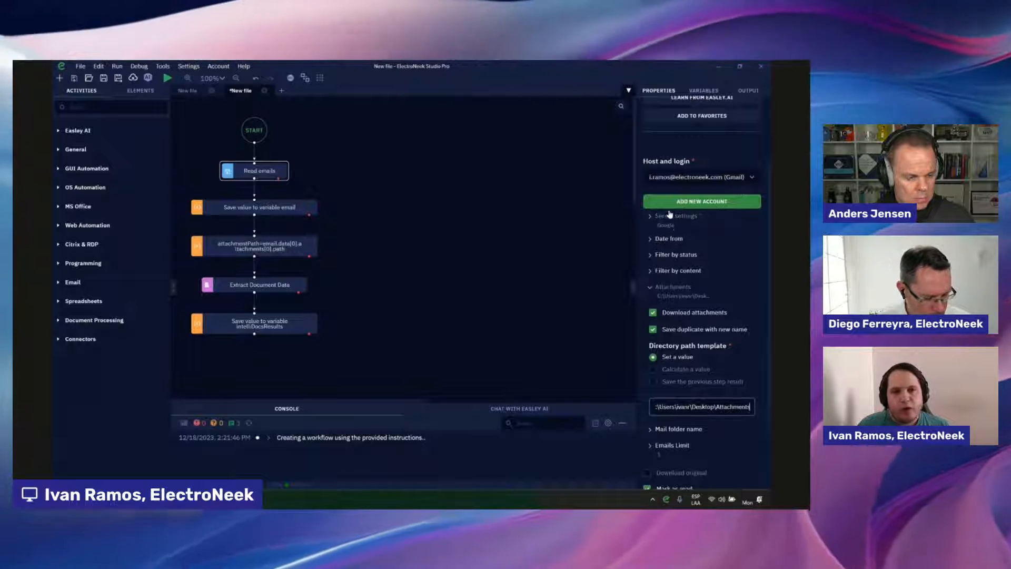
{"action": "left_click", "coordinate": [688, 404]}
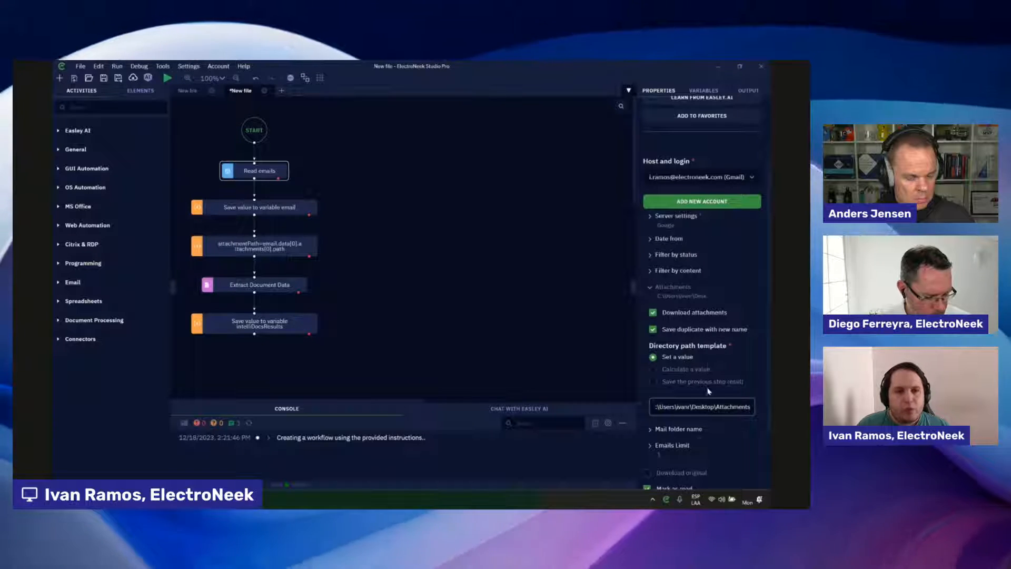
Add the comment 'Reading all emails from inbox with the word "Invoice" in subject' to the Read emails activity and realign it below START.
{"action": "scroll", "coordinate": [709, 391], "scroll_direction": "down", "scroll_amount": 2}
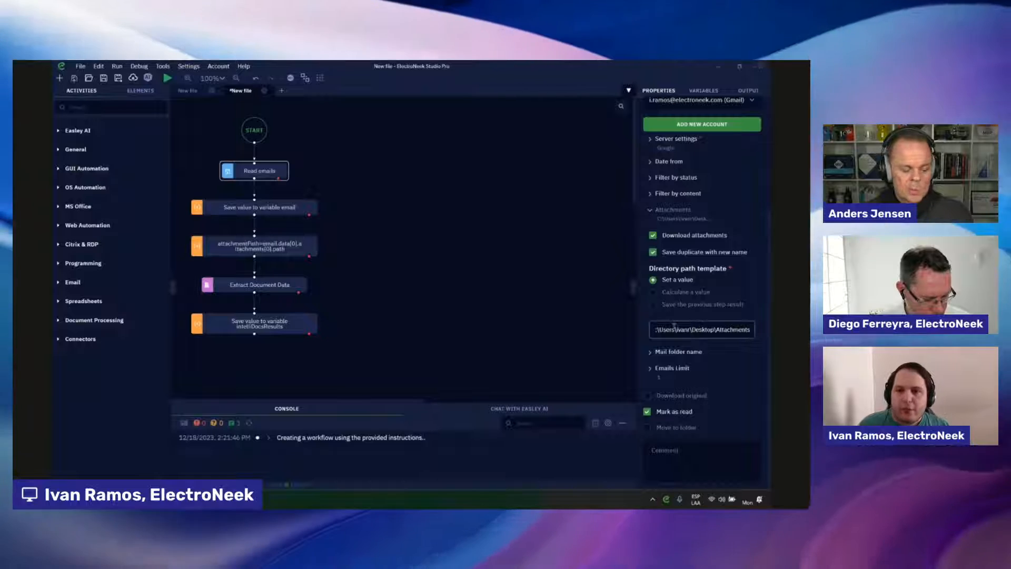
{"action": "scroll", "coordinate": [725, 194], "scroll_direction": "up", "scroll_amount": 1}
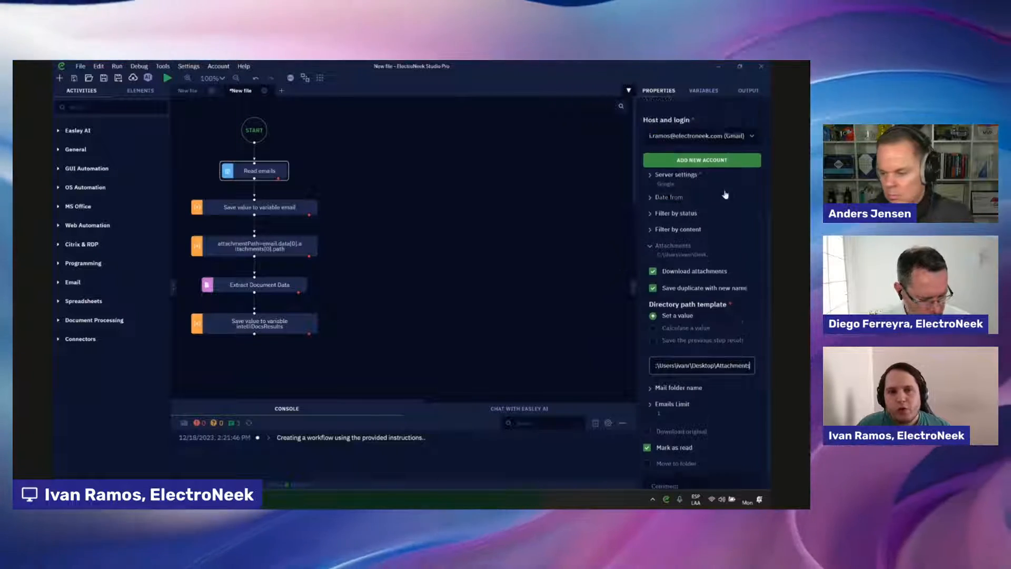
{"action": "scroll", "coordinate": [725, 193], "scroll_direction": "up", "scroll_amount": 1}
{"action": "scroll", "coordinate": [712, 361], "scroll_direction": "down", "scroll_amount": 2}
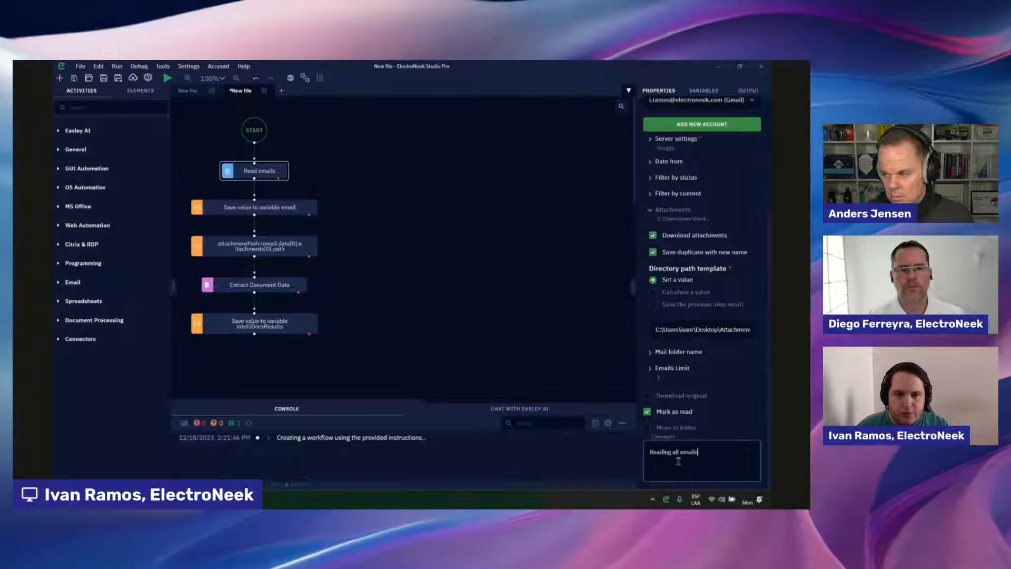
{"action": "type", "text": "m in"}
{"action": "type", "text": "box wi"}
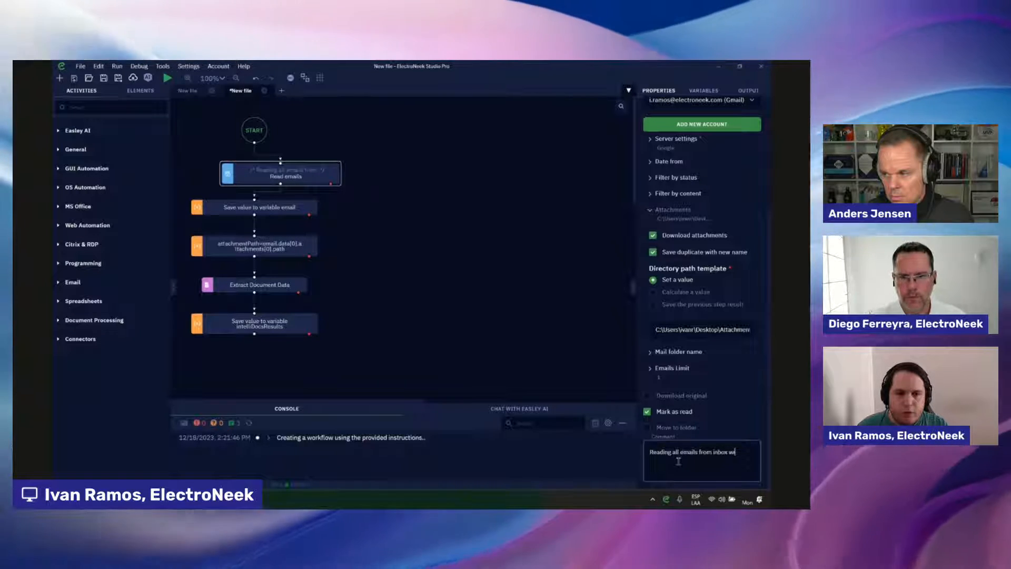
{"action": "type", "text": "th the word \"Invoice\" in subje"}
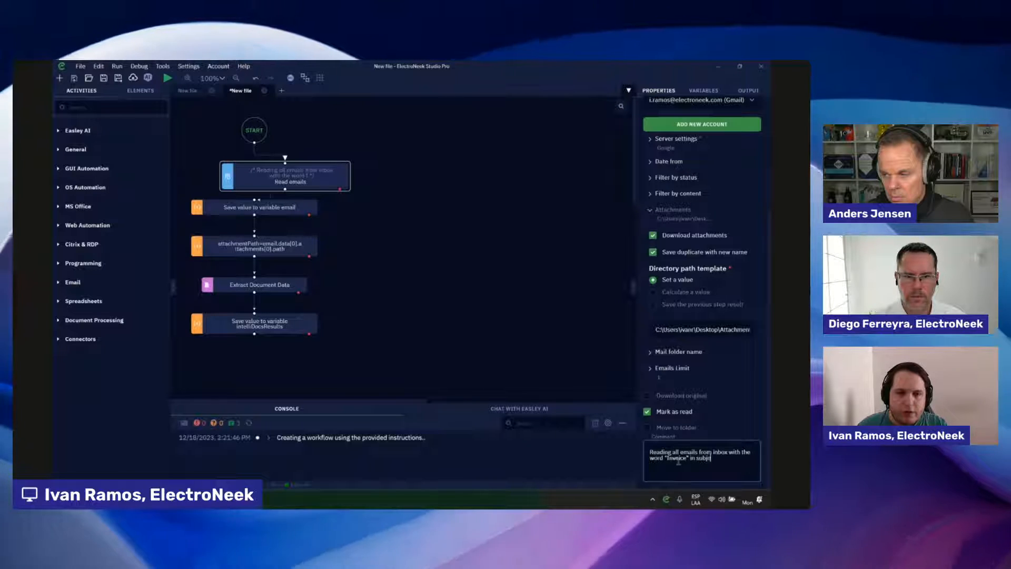
{"action": "type", "text": "ct"}
{"action": "left_click_drag", "start_coordinate": [301, 172], "coordinate": [256, 105]}
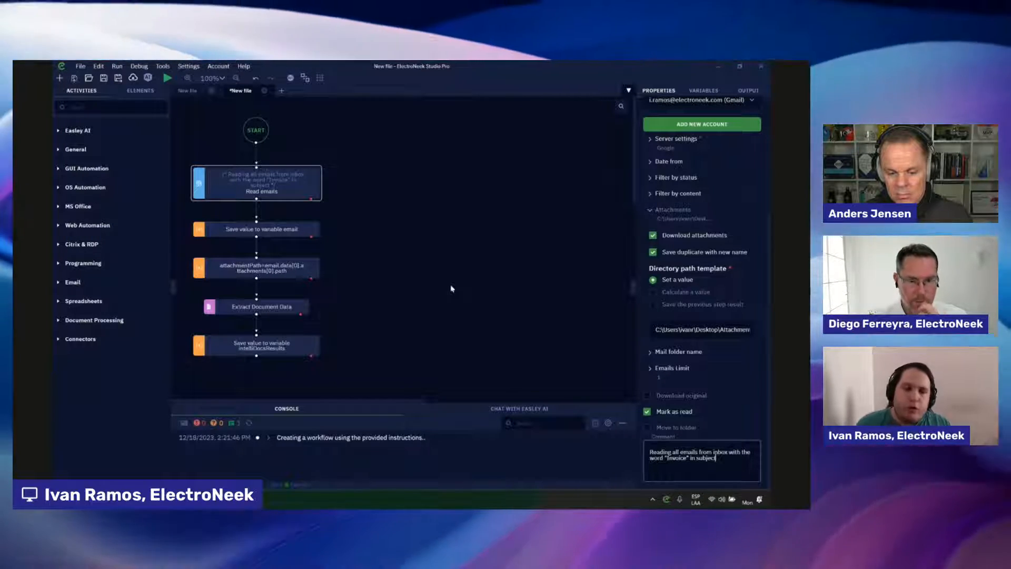
View the properties of the activity that saves the value to the email variable.
{"action": "scroll", "coordinate": [460, 237], "scroll_direction": "down", "scroll_amount": 2}
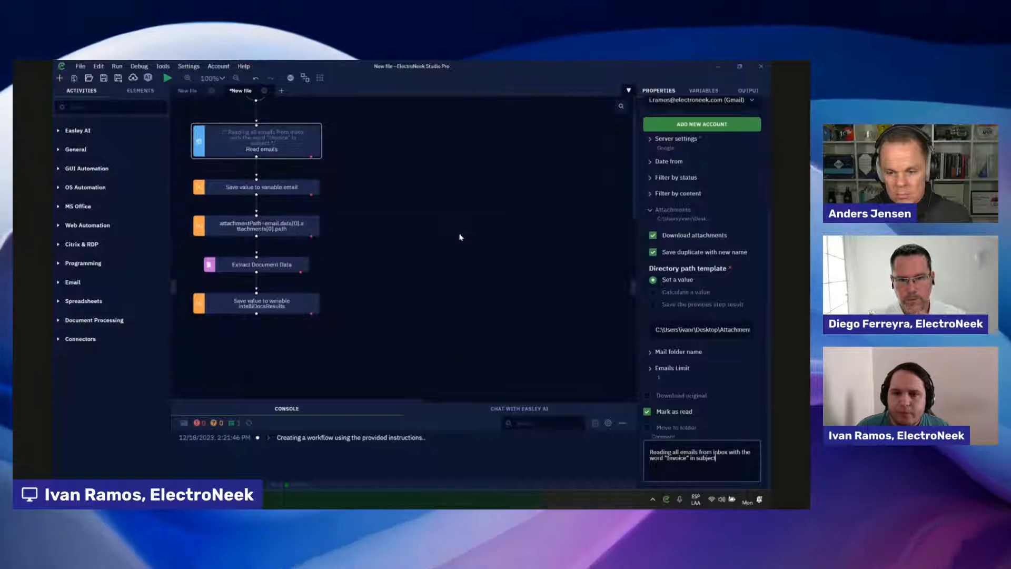
{"action": "left_click", "coordinate": [255, 189]}
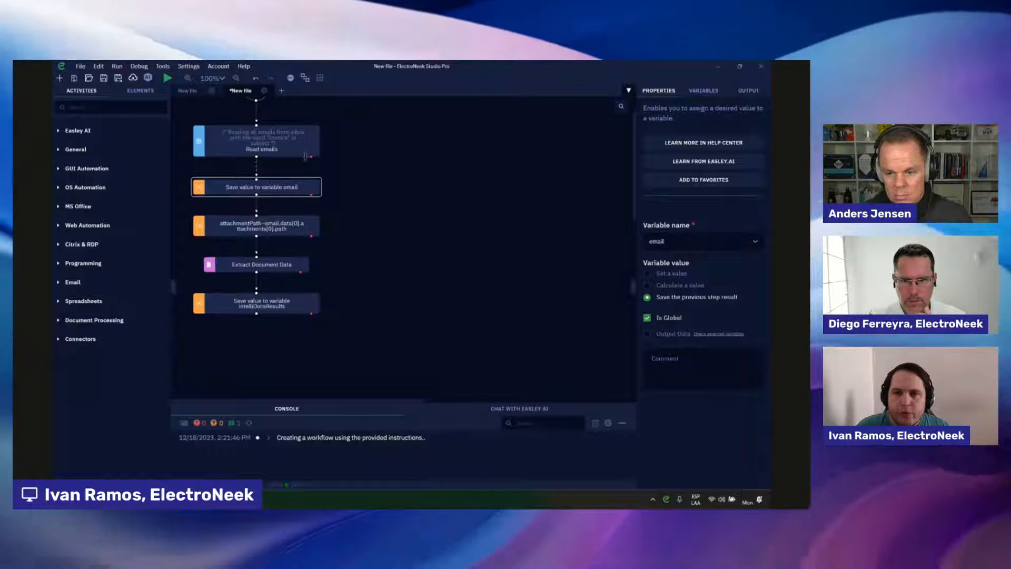
Try the email variable's value as the set text "test" and as a calculated value, and return it to saving the previous step result.
{"action": "scroll", "coordinate": [275, 226], "scroll_direction": "up", "scroll_amount": 2}
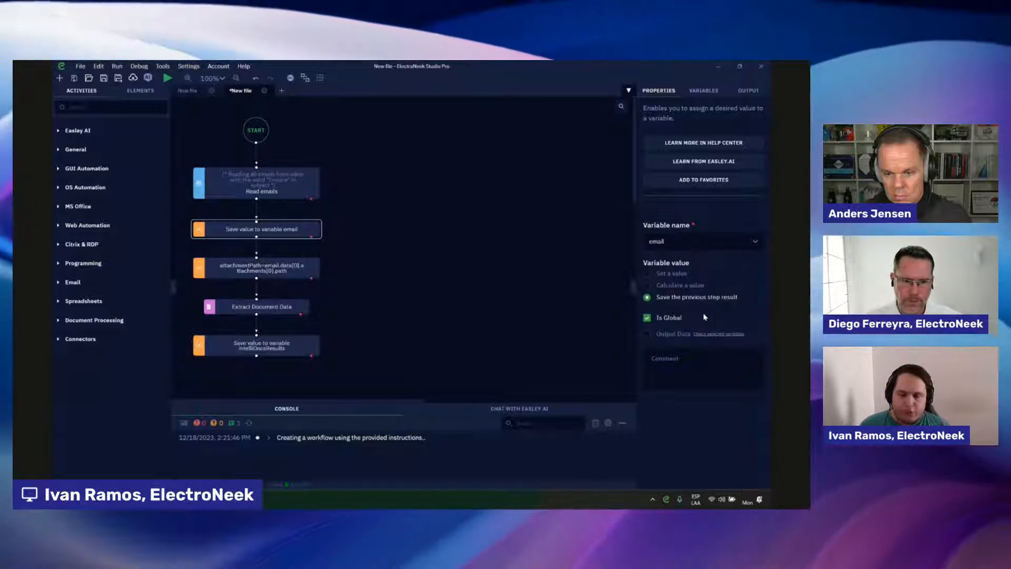
{"action": "left_click", "coordinate": [667, 274]}
{"action": "left_click", "coordinate": [678, 320]}
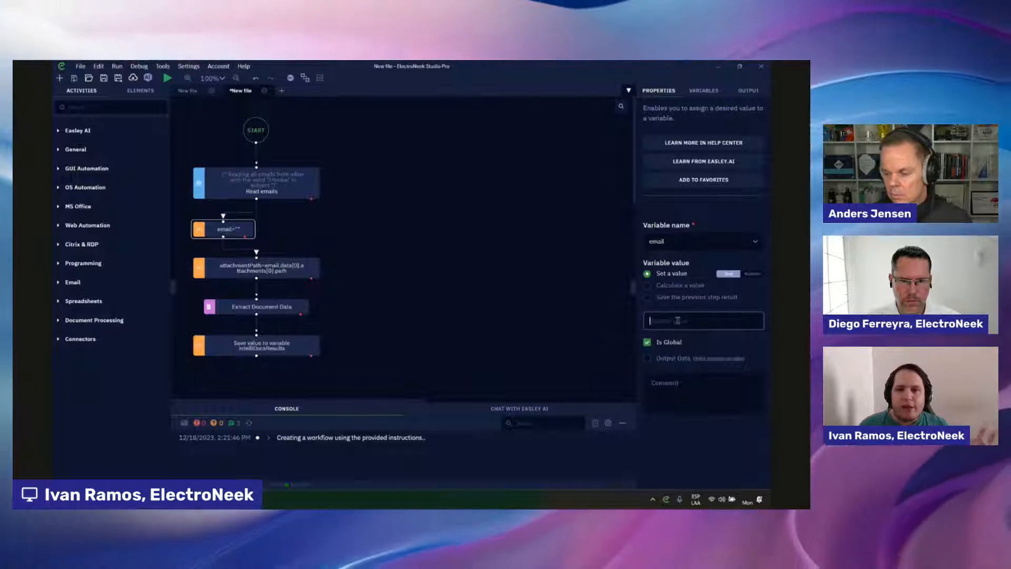
{"action": "type", "text": "test"}
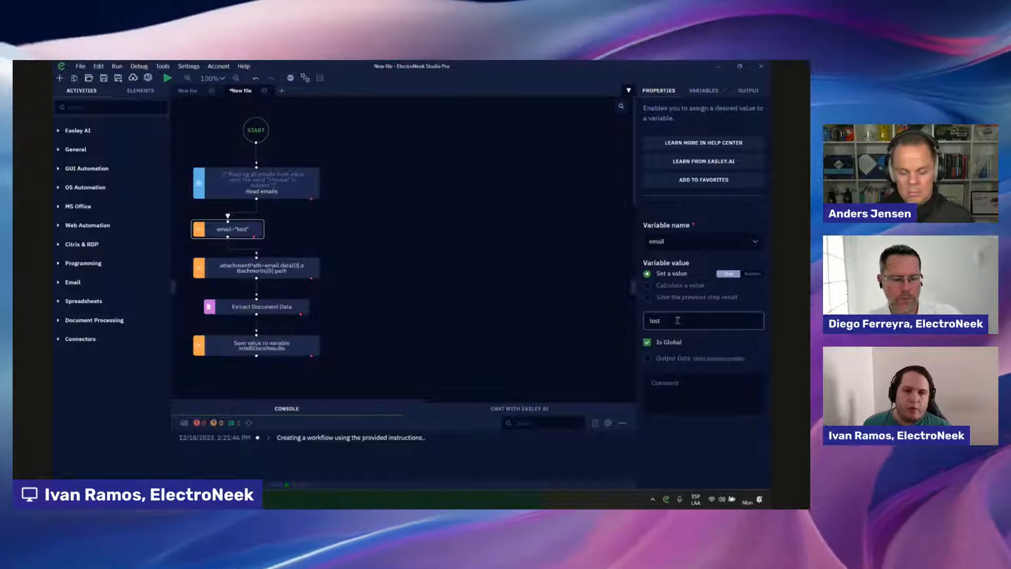
{"action": "left_click", "coordinate": [693, 285]}
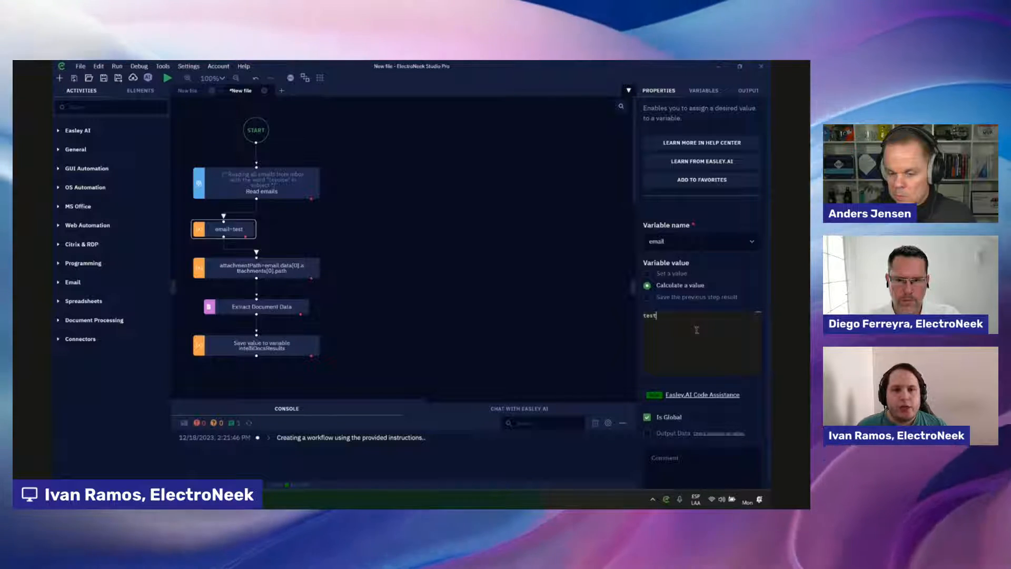
{"action": "left_click", "coordinate": [683, 298]}
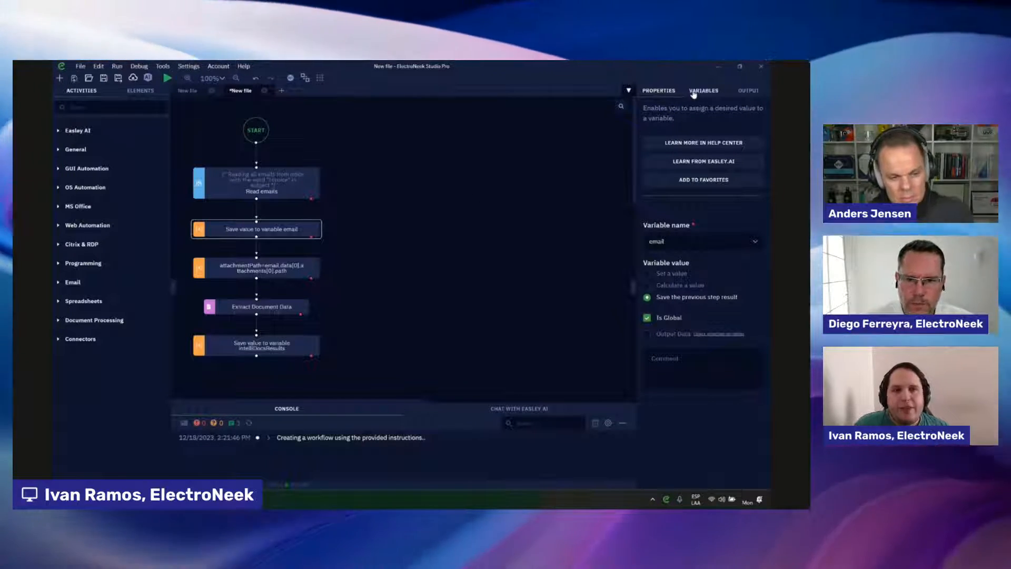
Review the list of workflow variables and return to the properties of the email variable activity.
{"action": "left_click", "coordinate": [693, 92]}
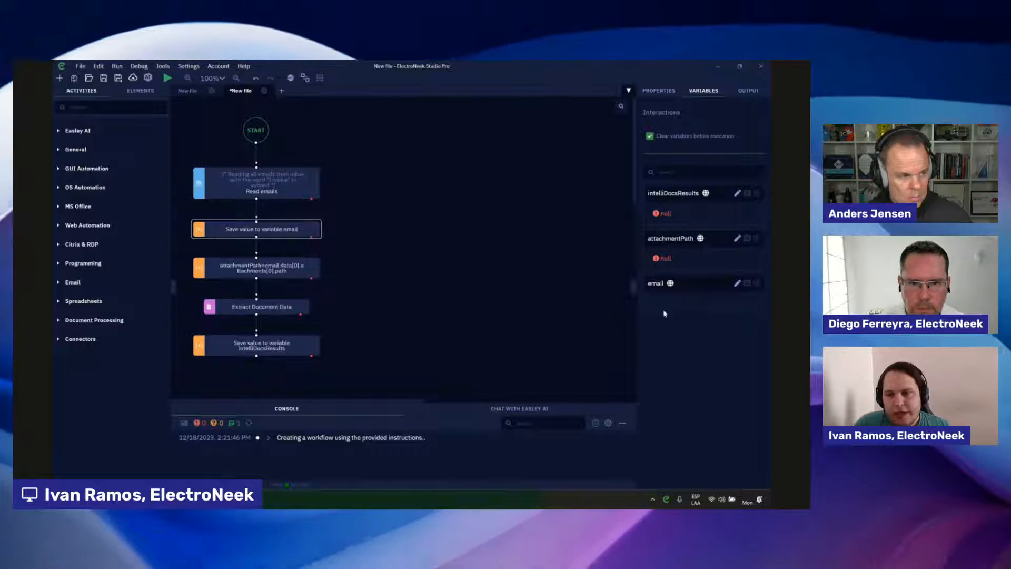
{"action": "left_click", "coordinate": [658, 96]}
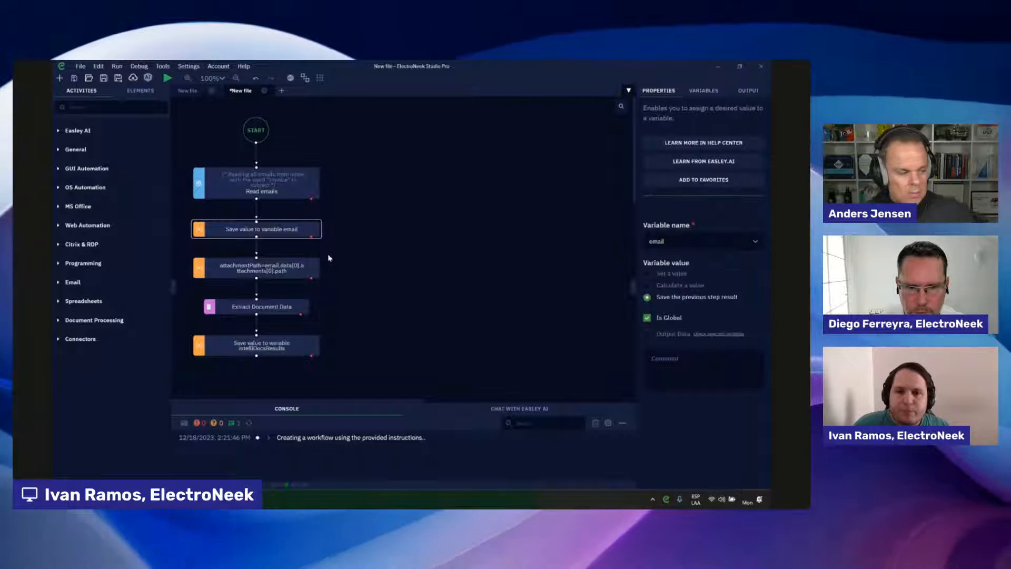
Remove data from the attachmentPath expression so that it reads email[0].attachments[0].path.
{"action": "left_click", "coordinate": [264, 268]}
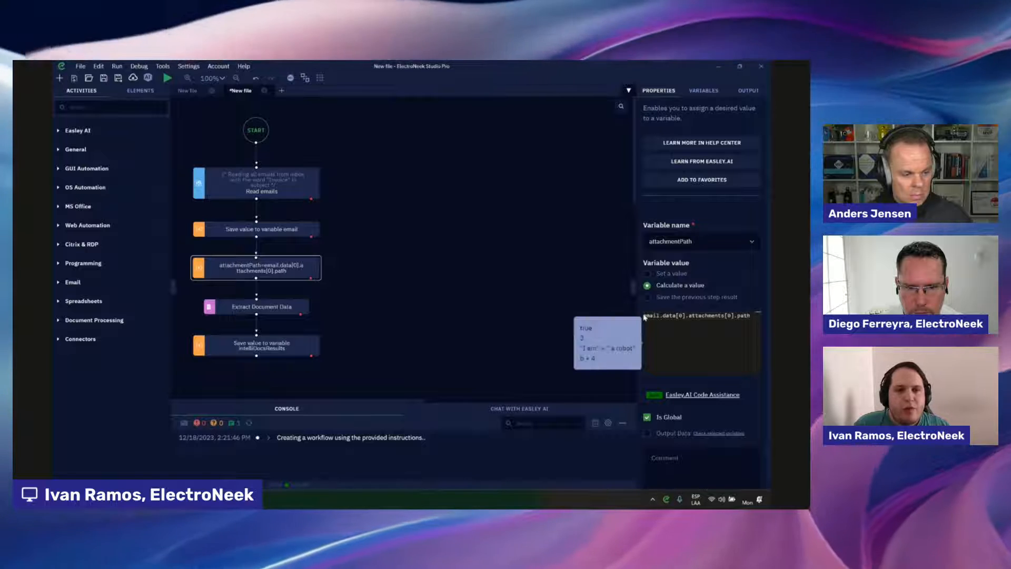
{"action": "left_click_drag", "start_coordinate": [643, 315], "coordinate": [742, 323]}
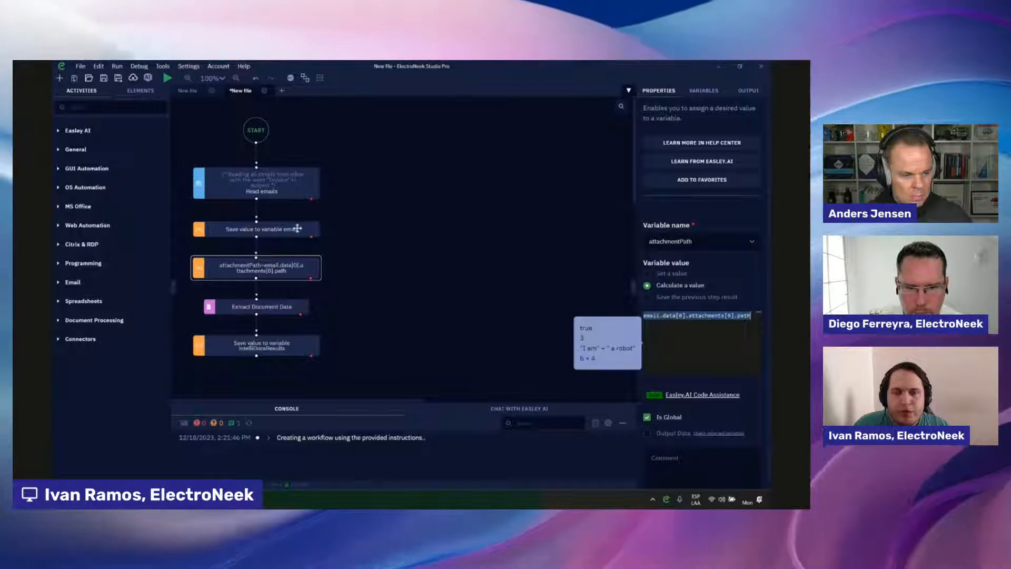
{"action": "left_click", "coordinate": [668, 317]}
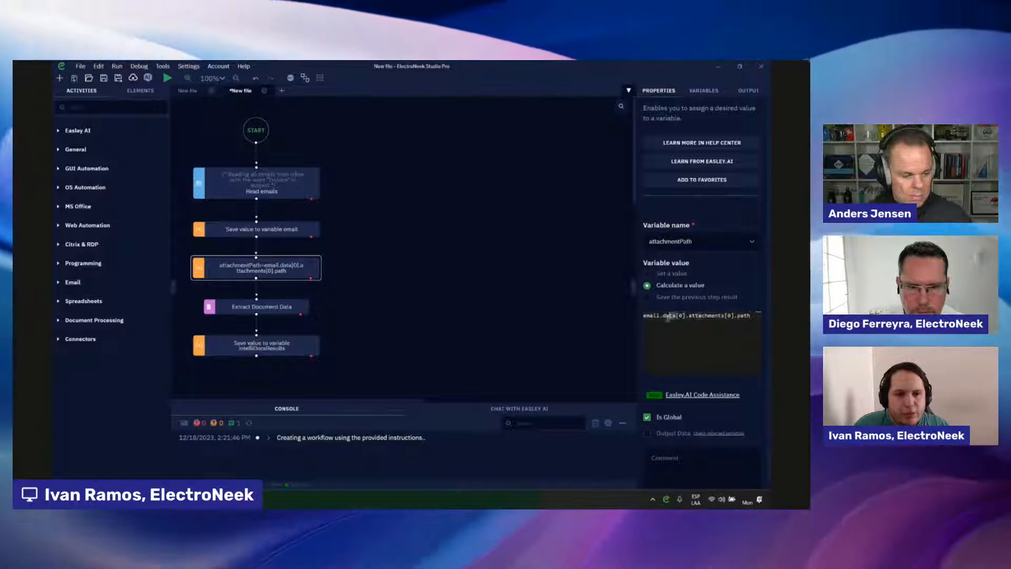
{"action": "double_click", "coordinate": [668, 316]}
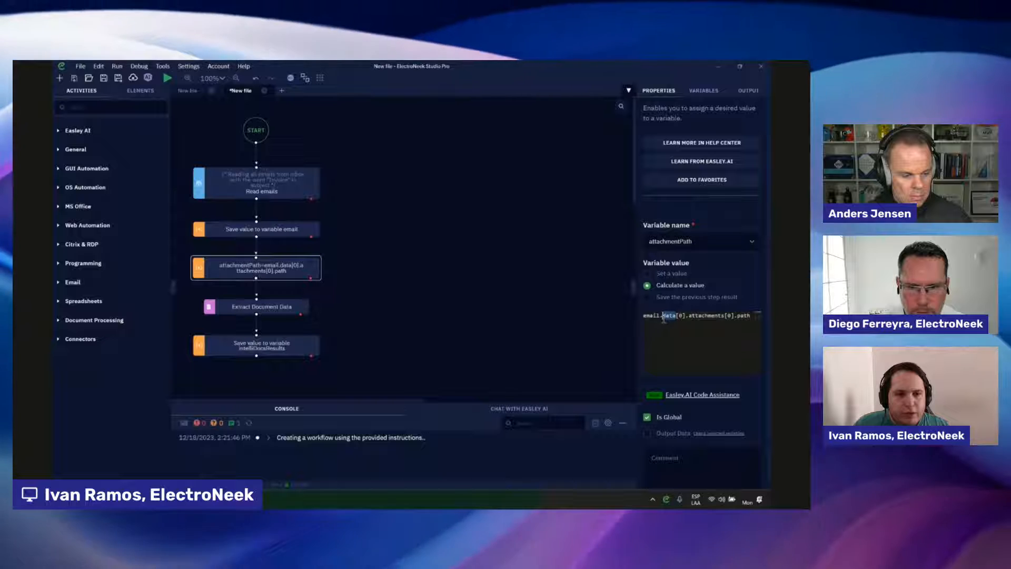
{"action": "key", "text": "BackSpace"}
{"action": "left_click", "coordinate": [728, 330]}
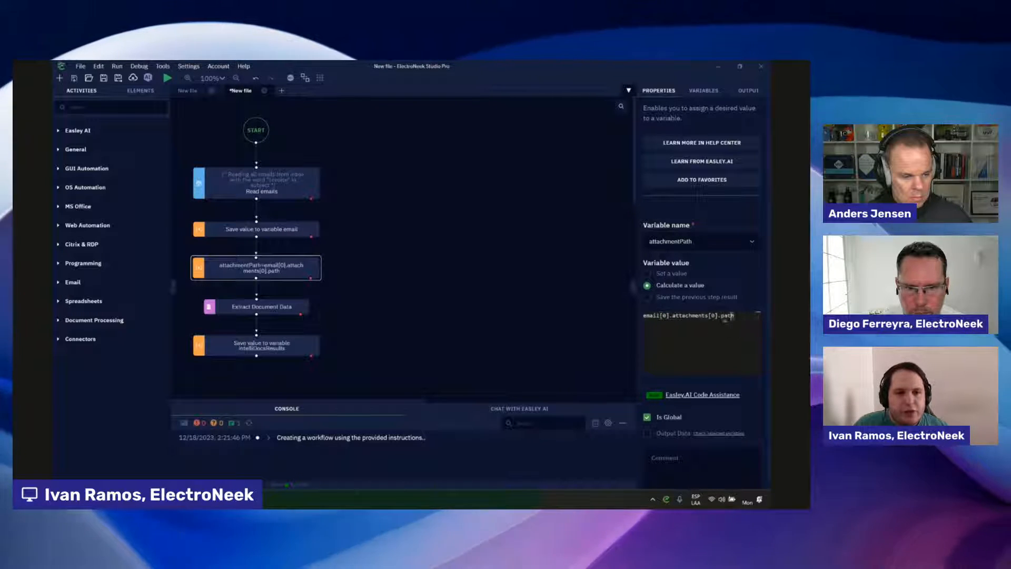
{"action": "triple_click", "coordinate": [725, 319]}
{"action": "left_click", "coordinate": [741, 318]}
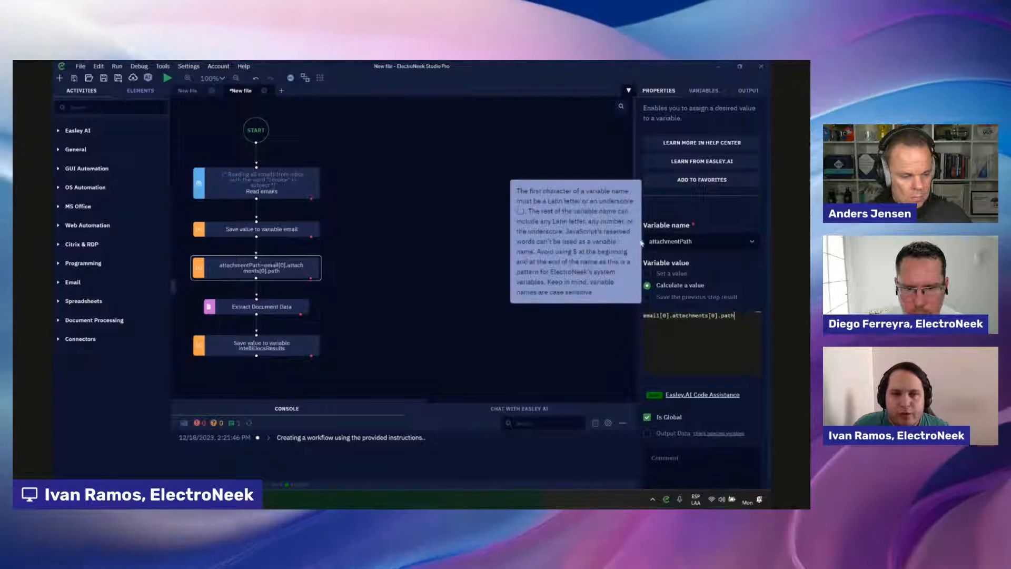
Select the ApiKey (IntelliDocs) account as the API key of the Extract Document Data activity.
{"action": "left_click", "coordinate": [293, 305]}
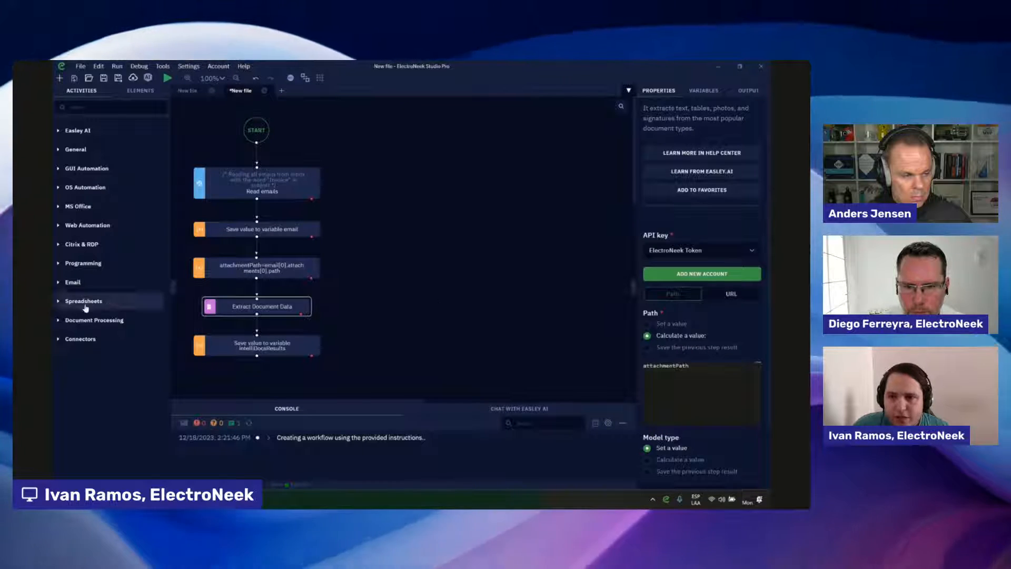
{"action": "left_click", "coordinate": [94, 319]}
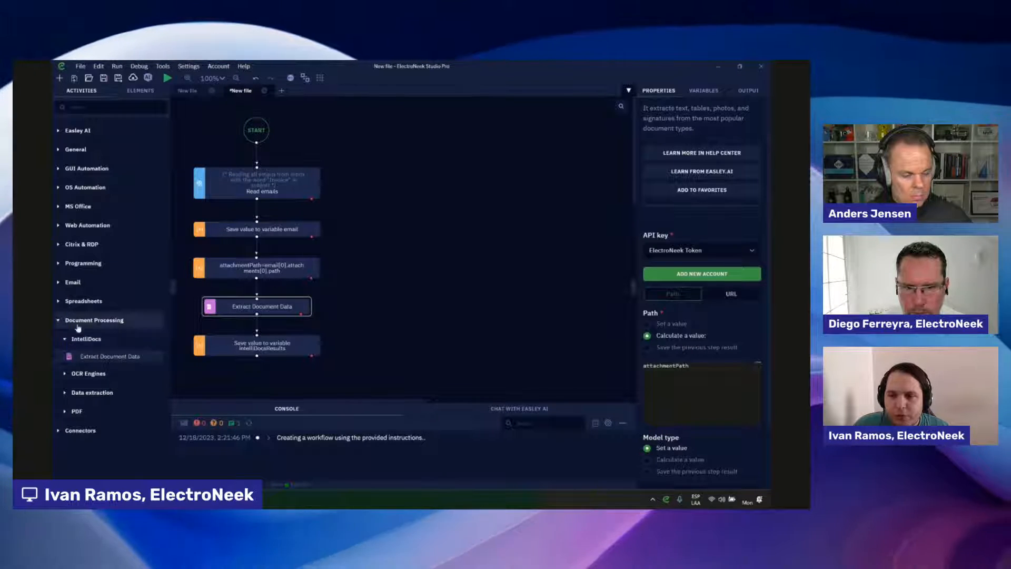
{"action": "left_click", "coordinate": [93, 320]}
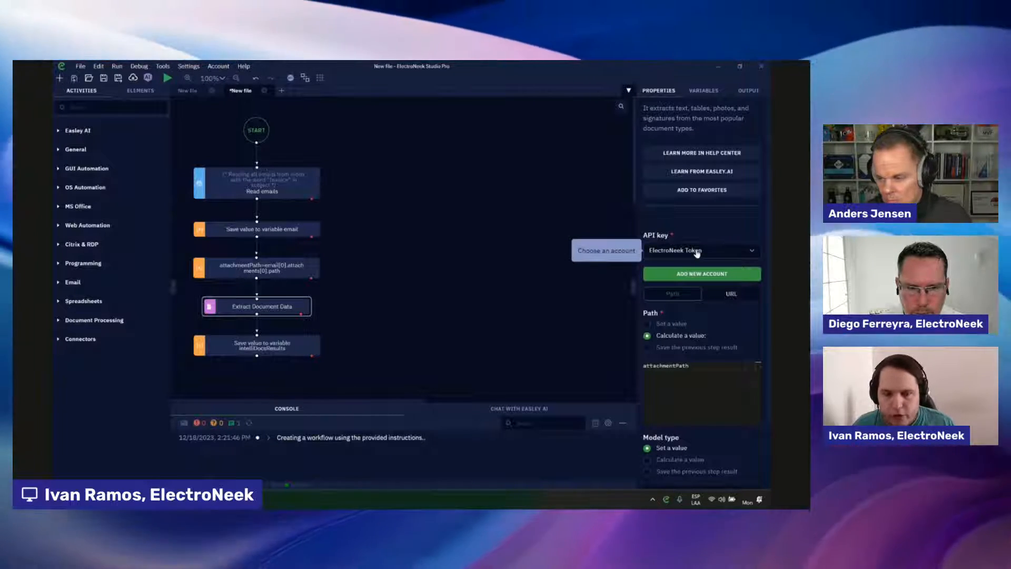
{"action": "left_click", "coordinate": [697, 251]}
{"action": "type", "text": "inte"}
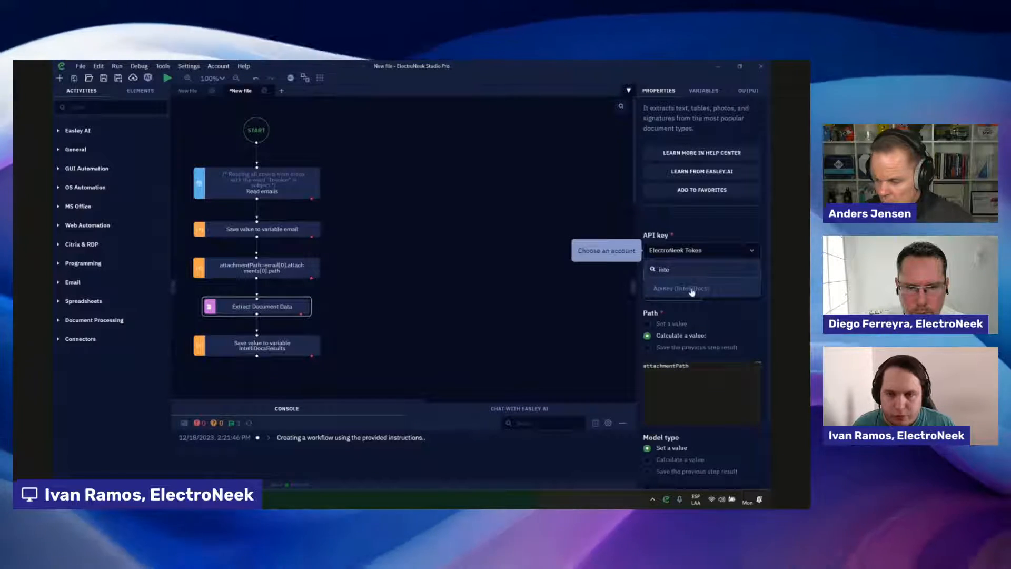
{"action": "left_click", "coordinate": [691, 289]}
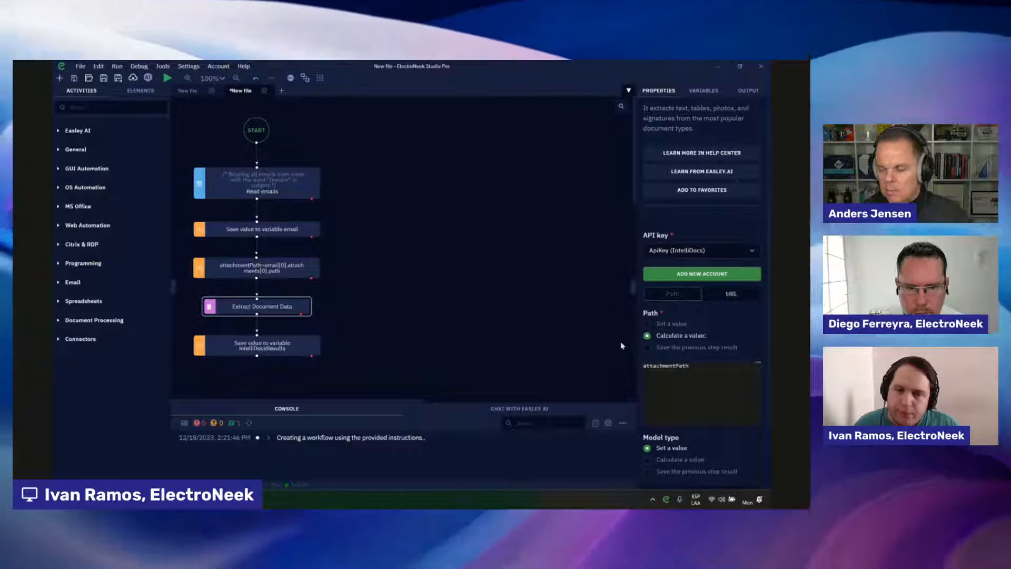
Review the path and model type settings of Extract Document Data and the properties of the activity saving to intelliDocsResults.
{"action": "scroll", "coordinate": [667, 337], "scroll_direction": "down", "scroll_amount": 1}
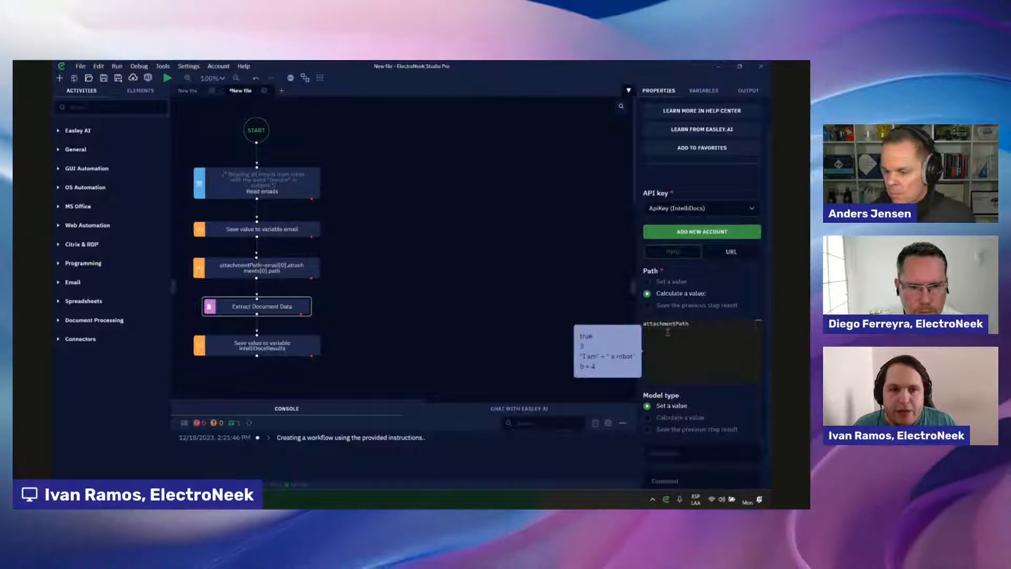
{"action": "double_click", "coordinate": [716, 333]}
{"action": "left_click", "coordinate": [719, 333]}
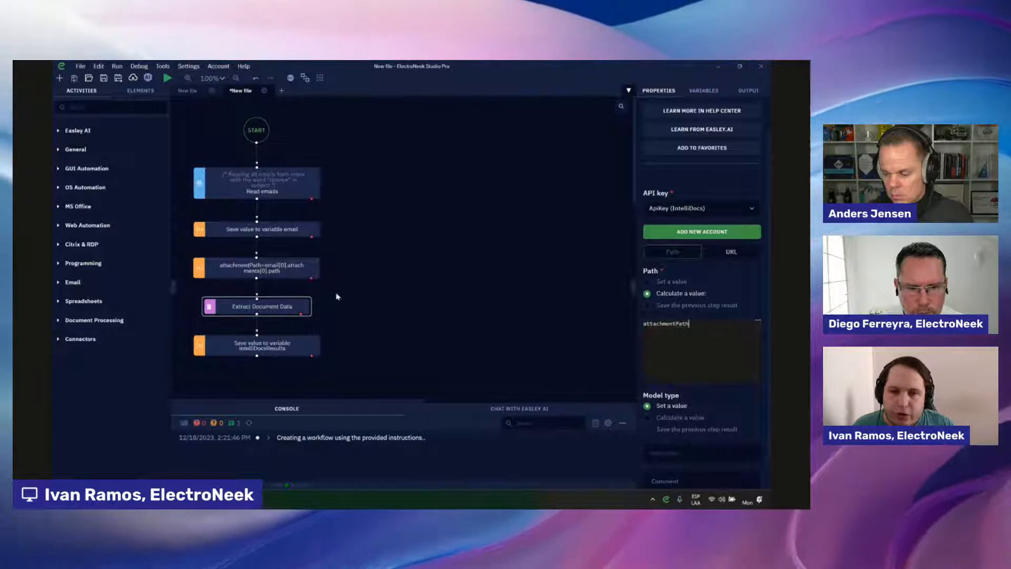
{"action": "scroll", "coordinate": [660, 417], "scroll_direction": "down", "scroll_amount": 1}
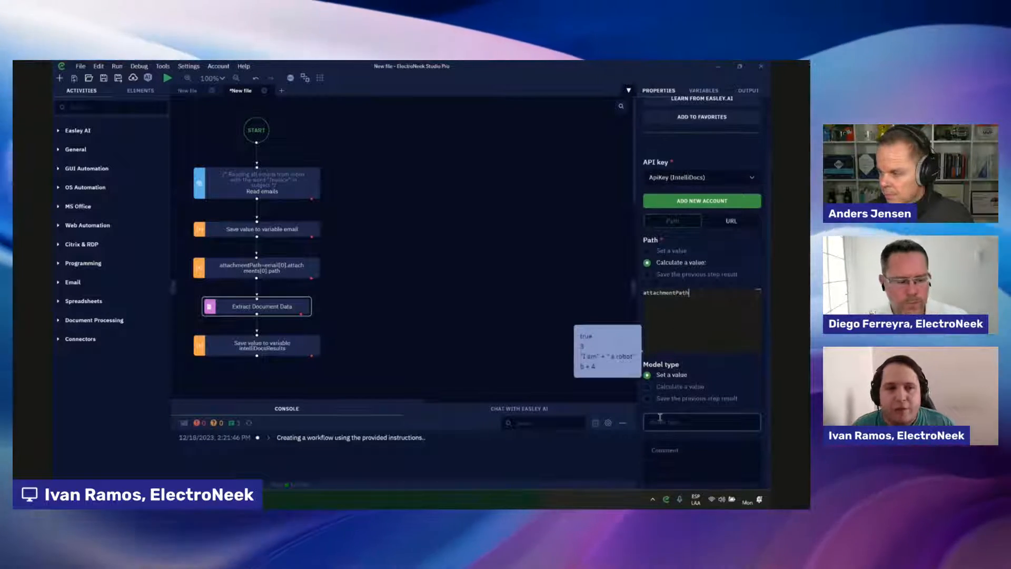
{"action": "left_click", "coordinate": [723, 318]}
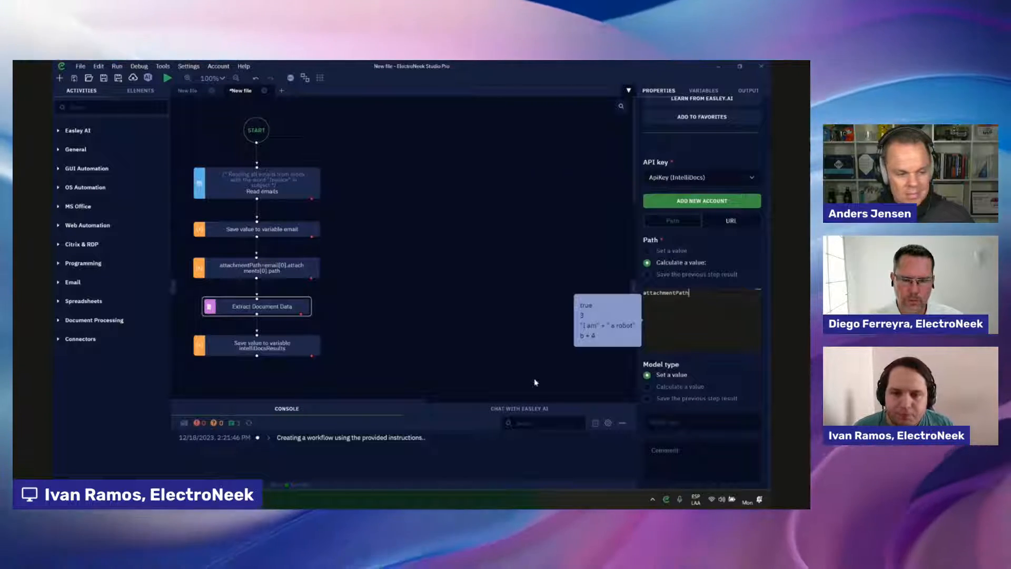
{"action": "left_click", "coordinate": [274, 342]}
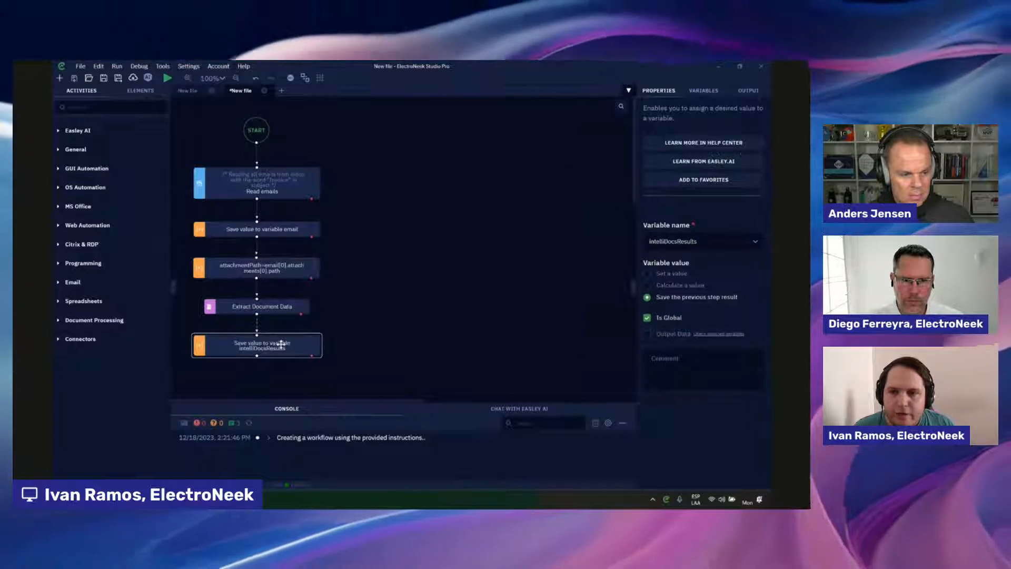
{"action": "scroll", "coordinate": [269, 324], "scroll_direction": "down", "scroll_amount": 1}
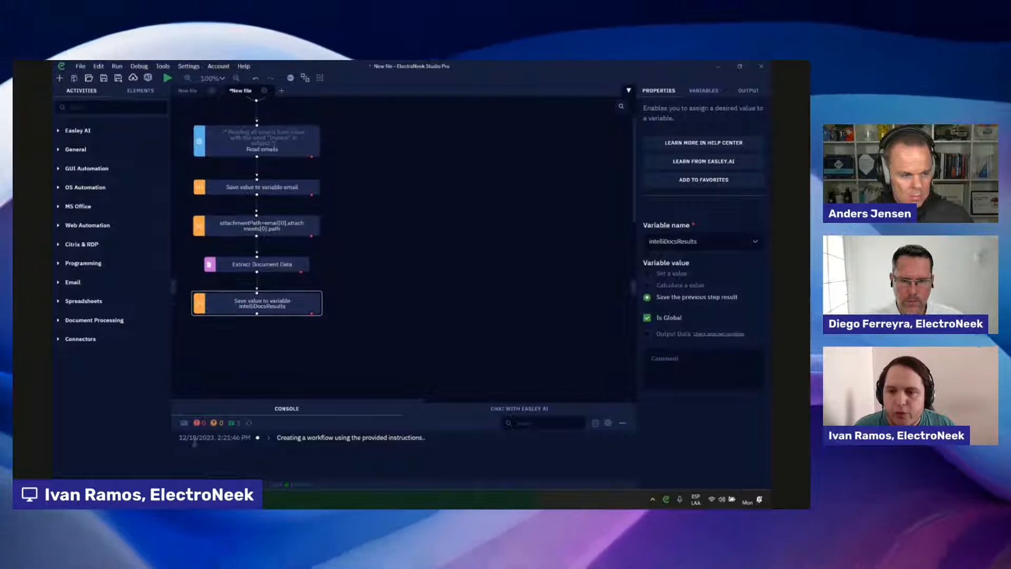
Switch to File Explorer, view the column headers of Downloaded Invoices.xlsx from the desktop, and close the workbook and folder.
{"action": "left_click", "coordinate": [231, 498]}
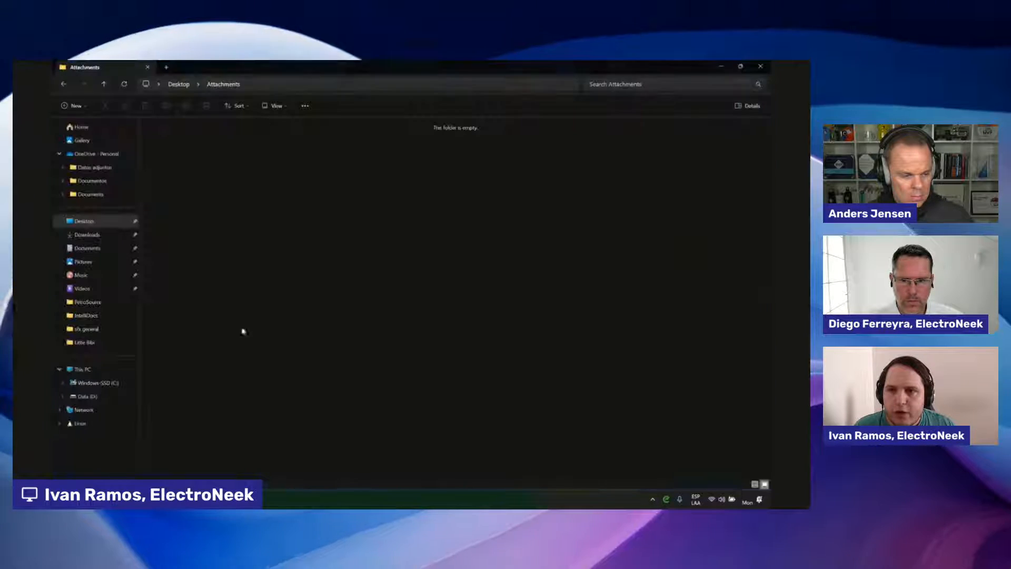
{"action": "left_click", "coordinate": [180, 86]}
{"action": "double_click", "coordinate": [453, 153]}
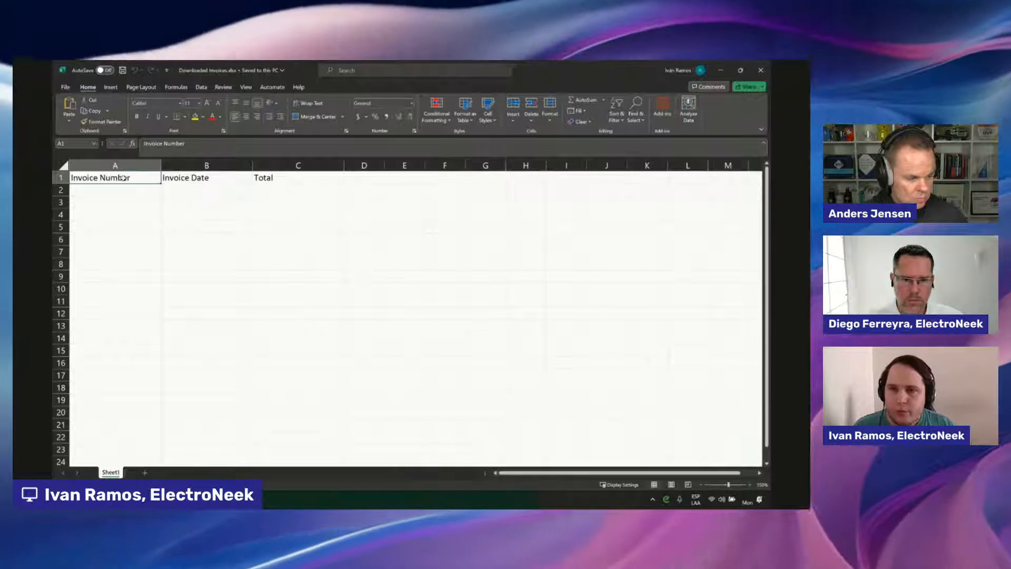
{"action": "left_click", "coordinate": [756, 70]}
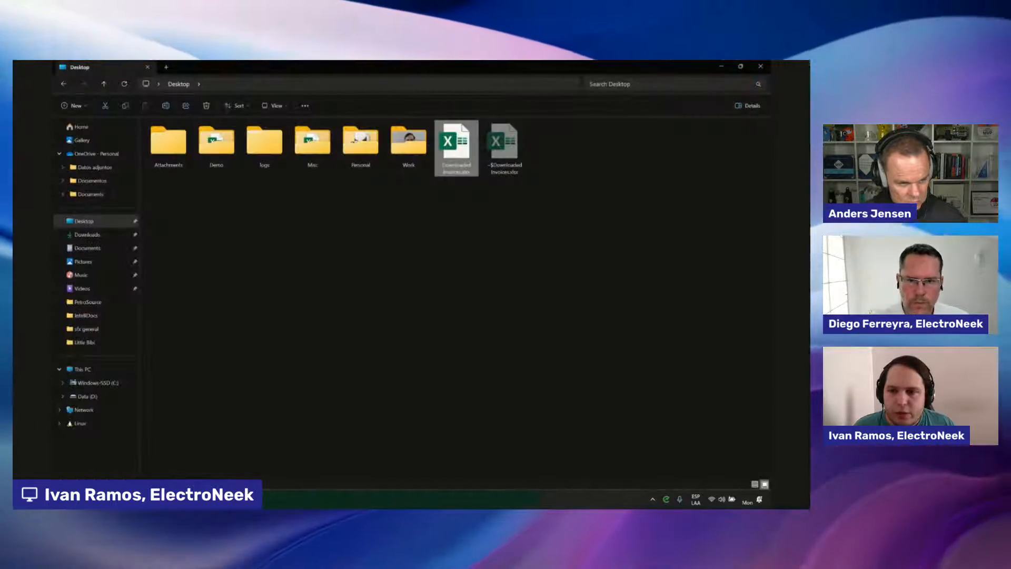
{"action": "left_click", "coordinate": [758, 66]}
Add an Append row to Excel file activity from the MS Excel group below the intelliDocsResults activity.
{"action": "left_click", "coordinate": [68, 205]}
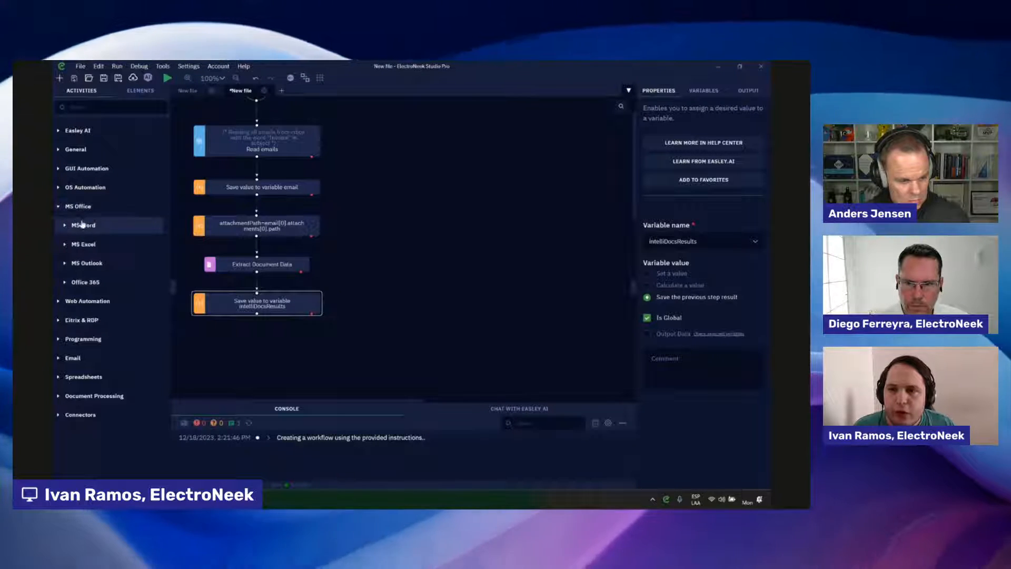
{"action": "left_click", "coordinate": [79, 244]}
{"action": "scroll", "coordinate": [289, 276], "scroll_direction": "down", "scroll_amount": 3}
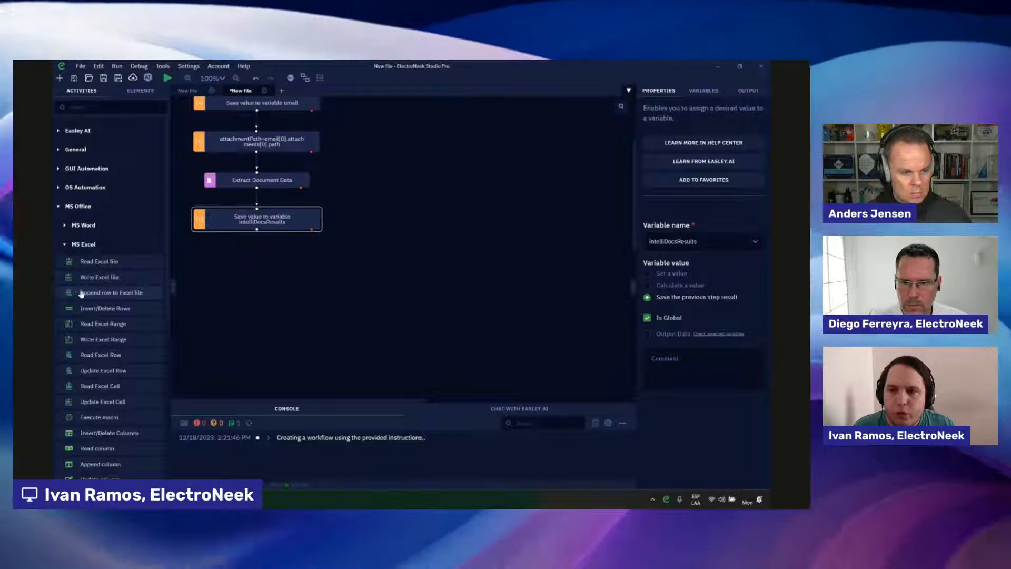
{"action": "left_click_drag", "start_coordinate": [135, 293], "coordinate": [261, 266]}
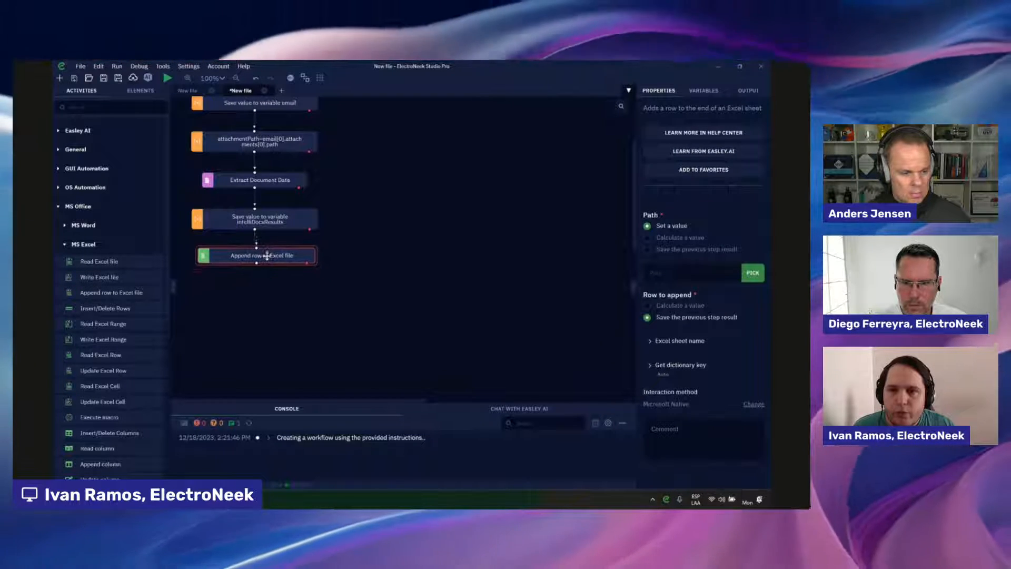
{"action": "left_click", "coordinate": [74, 245]}
{"action": "left_click", "coordinate": [82, 207]}
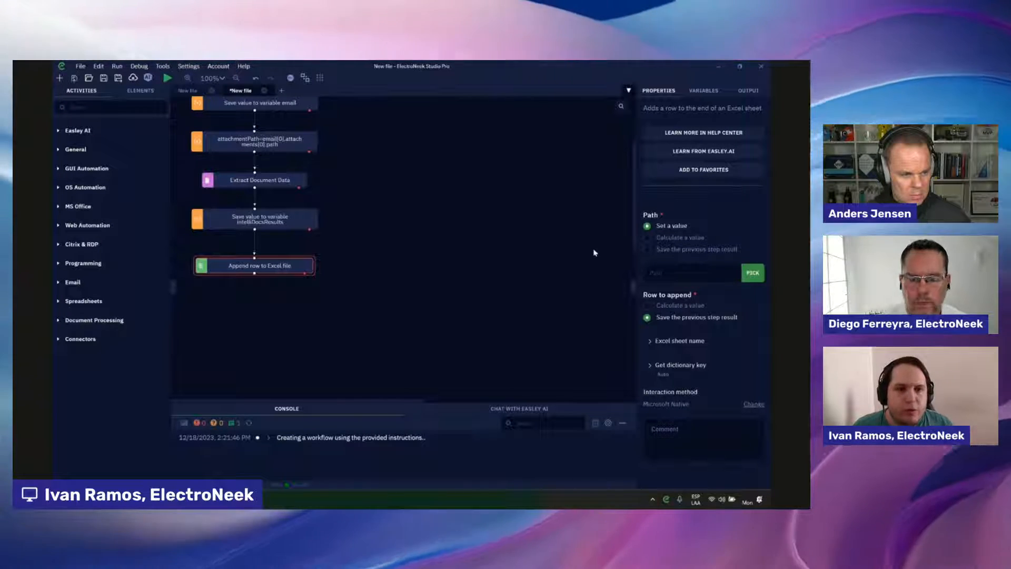
Set the path of the Append row to Excel file activity to Downloaded Invoices.xlsx on the desktop.
{"action": "left_click", "coordinate": [753, 273]}
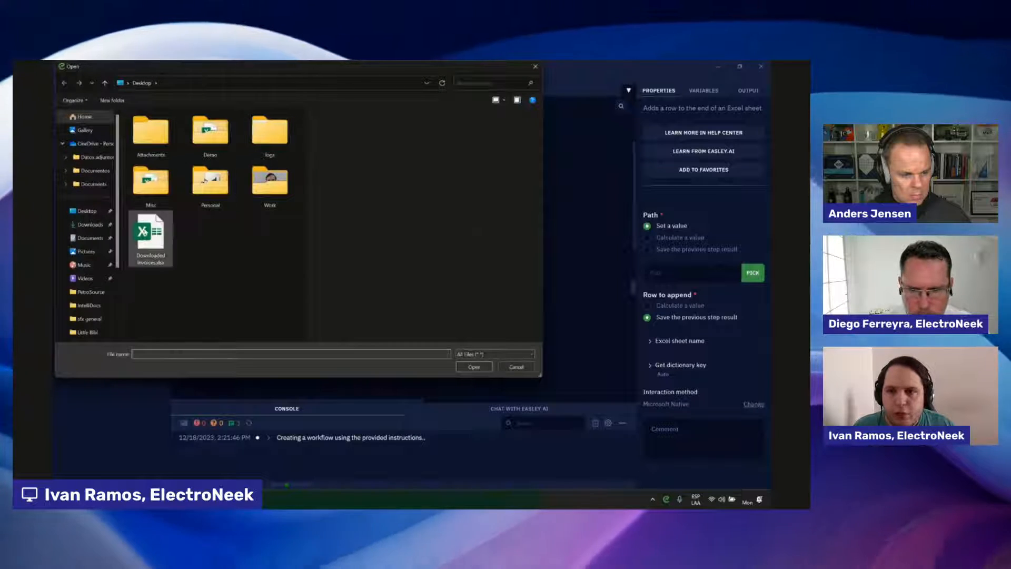
{"action": "left_click", "coordinate": [145, 232]}
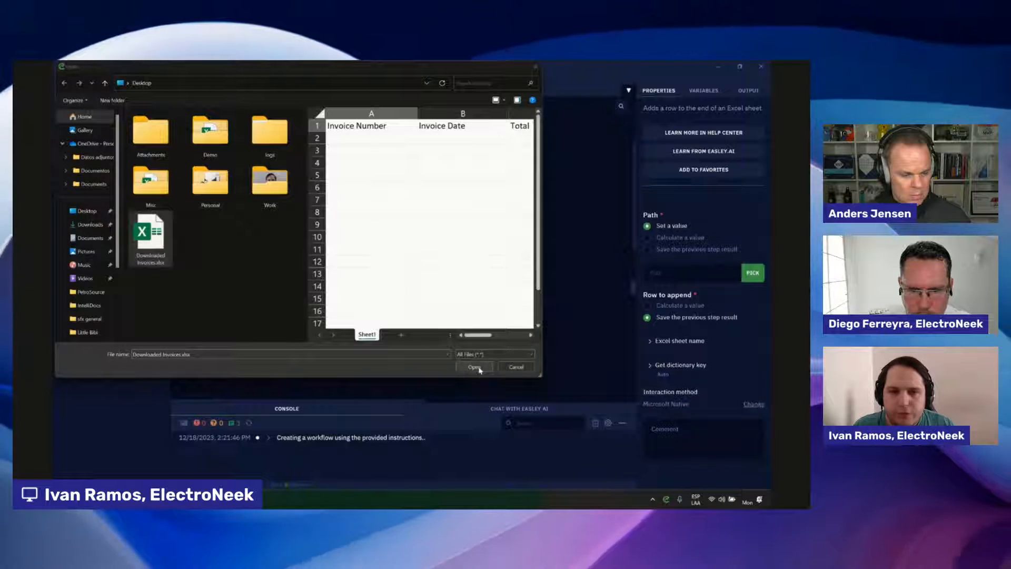
{"action": "left_click", "coordinate": [475, 367]}
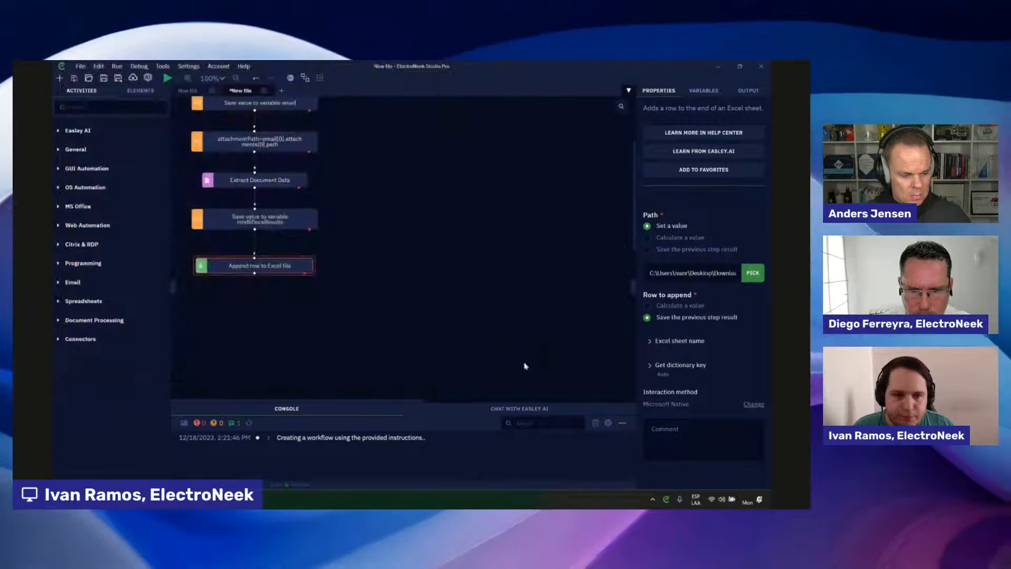
Set Row to append to a calculated array of the invoiceNumber, invoiceDate and total values from intelliDocsResults[0].fields.
{"action": "left_click", "coordinate": [674, 306]}
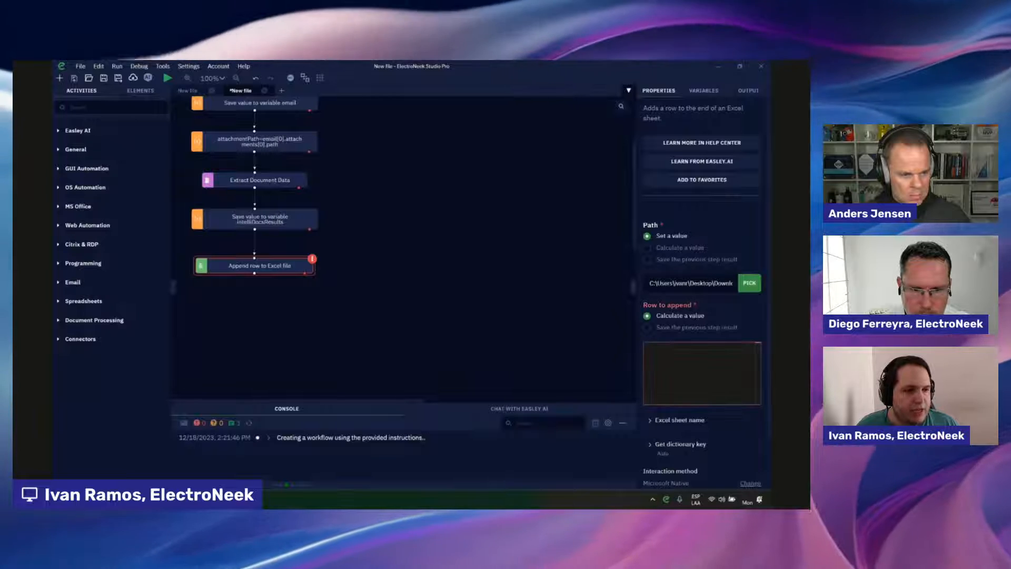
{"action": "left_click", "coordinate": [717, 368]}
{"action": "type", "text": "[intelliDocsResults[0].fields.invoiceNumber.value, intelliDocsResults[0].fields.invoiceDate.value, intelliDocsResults[0].fields.total.value]"}
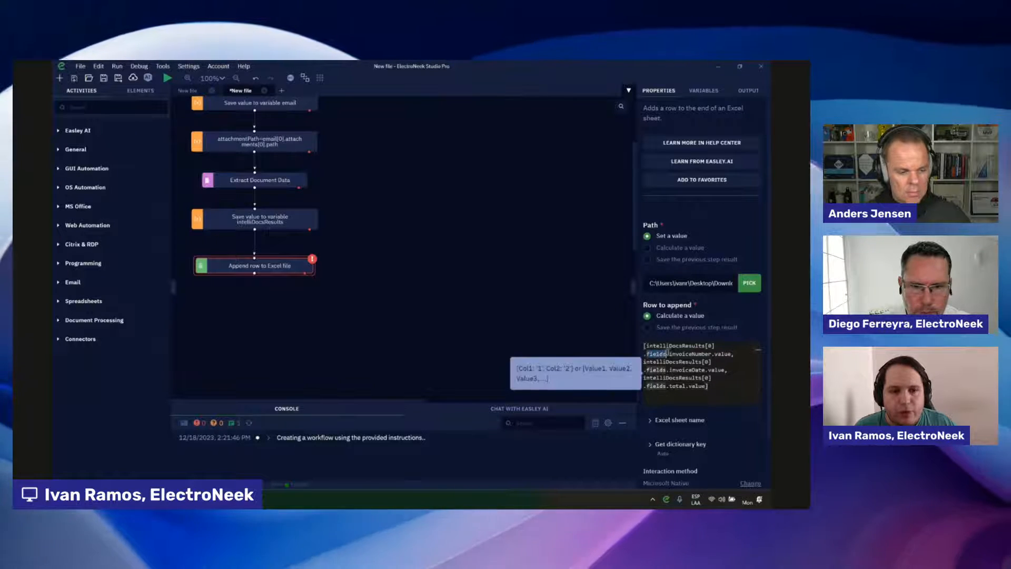
{"action": "left_click_drag", "start_coordinate": [669, 353], "coordinate": [703, 370]}
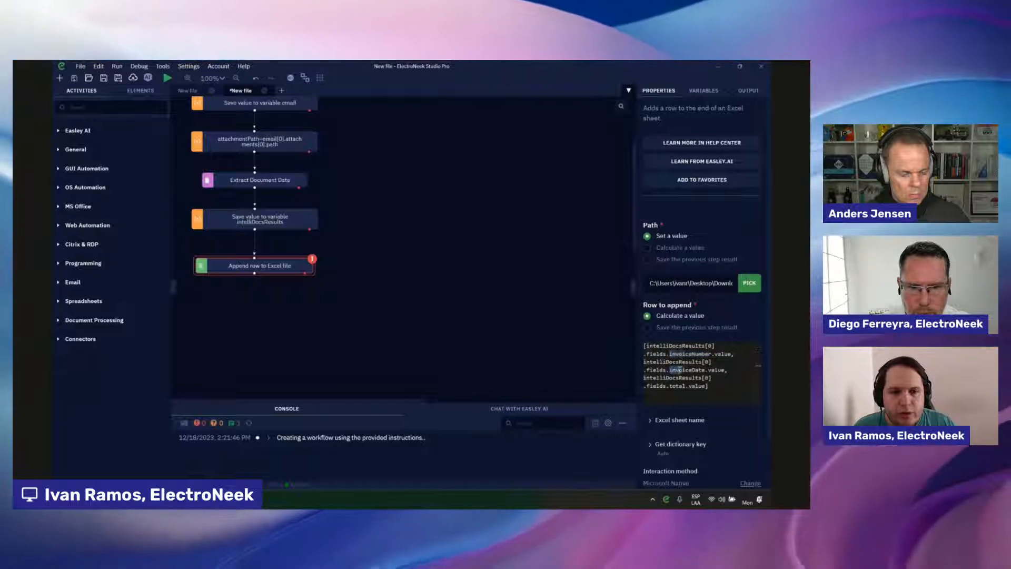
{"action": "left_click", "coordinate": [673, 386]}
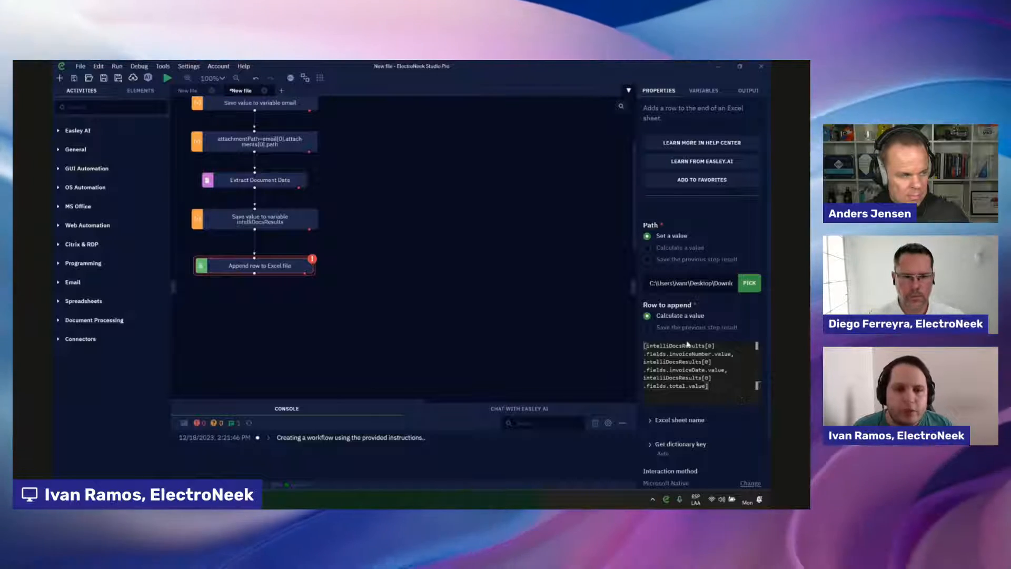
{"action": "scroll", "coordinate": [690, 341], "scroll_direction": "down", "scroll_amount": 1}
{"action": "left_click", "coordinate": [402, 266]}
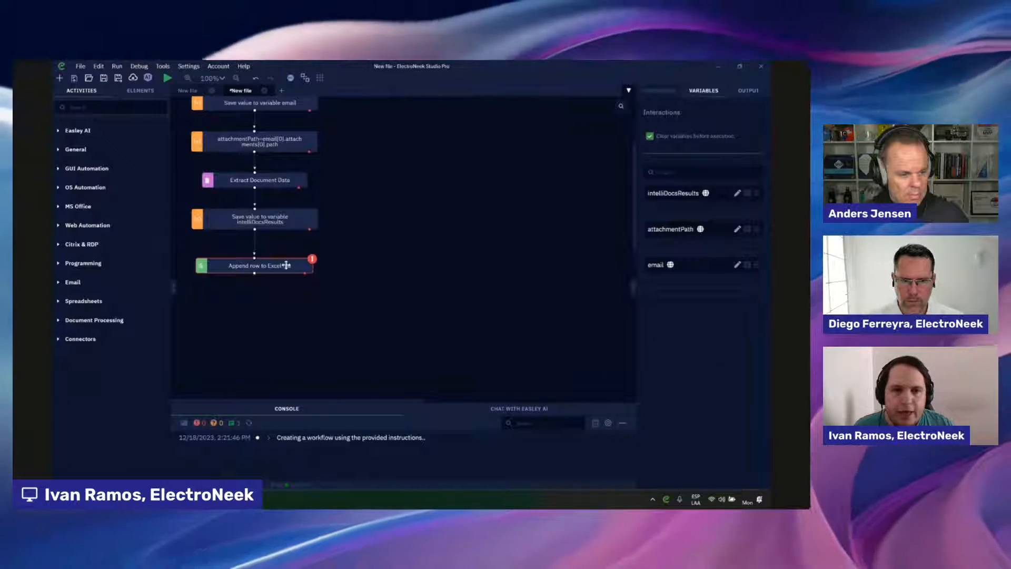
Review the properties of Append row to Excel file and the workflow's activities back to the start.
{"action": "left_click", "coordinate": [287, 265]}
{"action": "scroll", "coordinate": [711, 343], "scroll_direction": "down", "scroll_amount": 1}
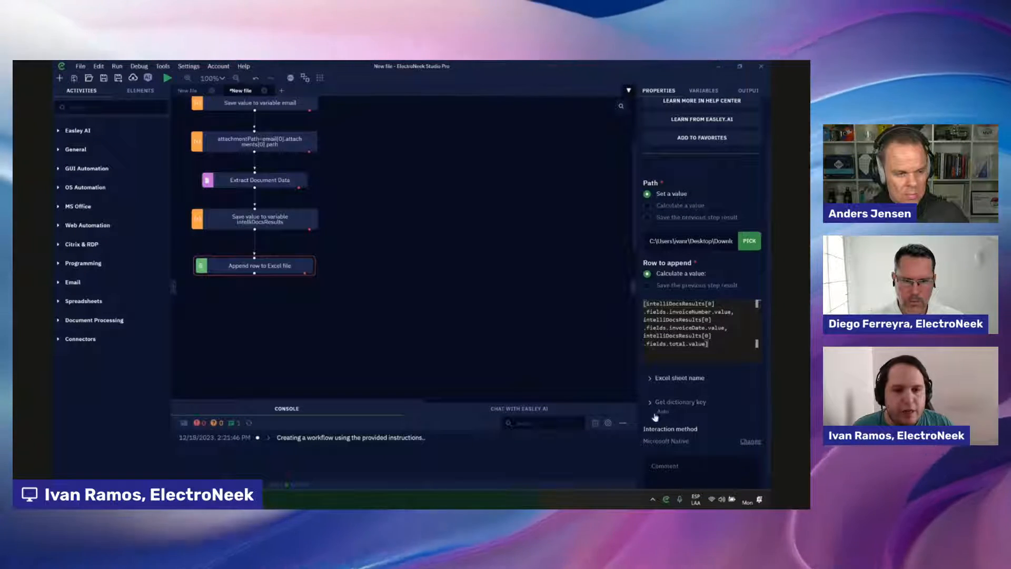
{"action": "scroll", "coordinate": [686, 372], "scroll_direction": "up", "scroll_amount": 1}
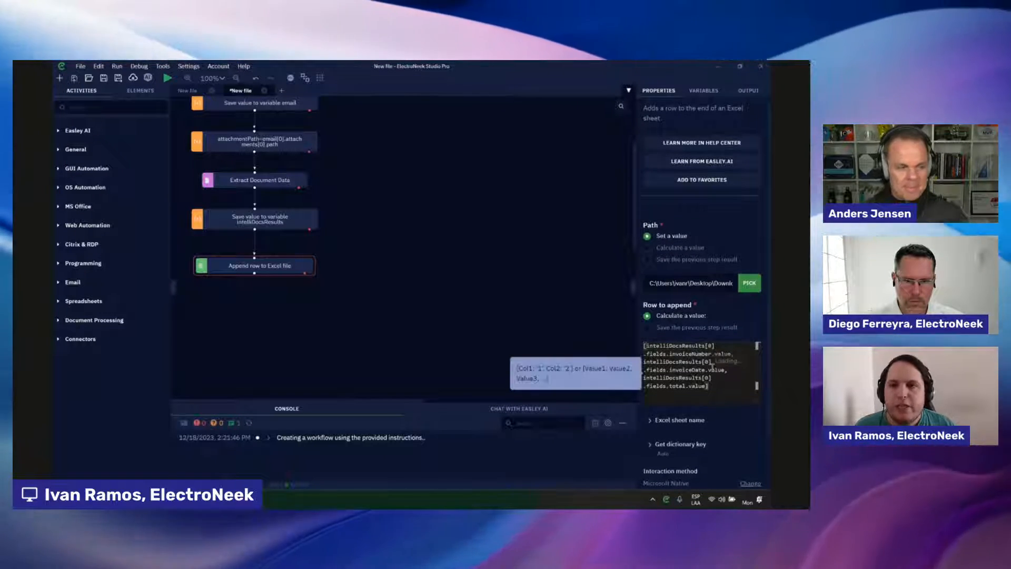
{"action": "scroll", "coordinate": [495, 312], "scroll_direction": "up", "scroll_amount": 2}
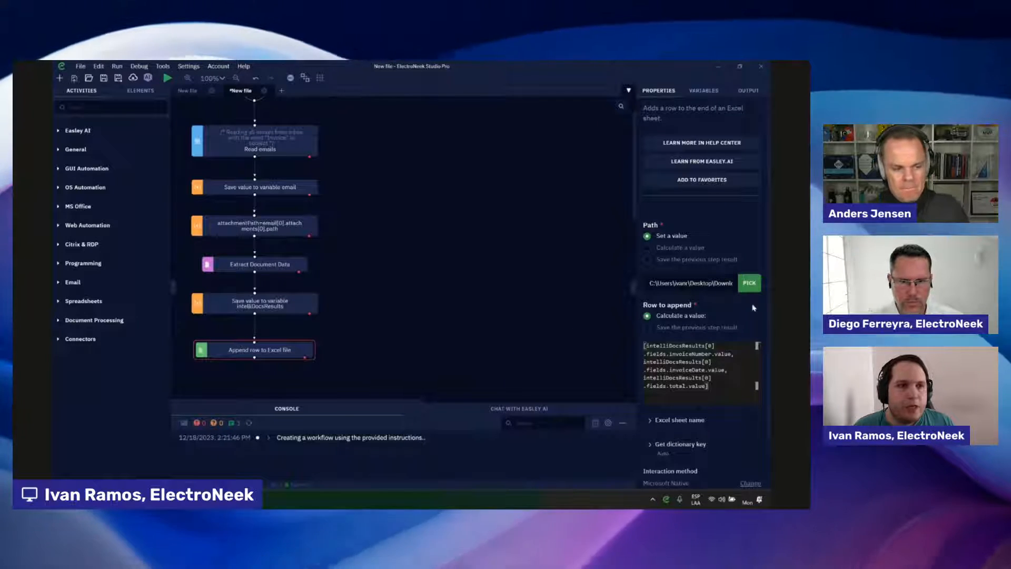
{"action": "scroll", "coordinate": [511, 301], "scroll_direction": "up", "scroll_amount": 1}
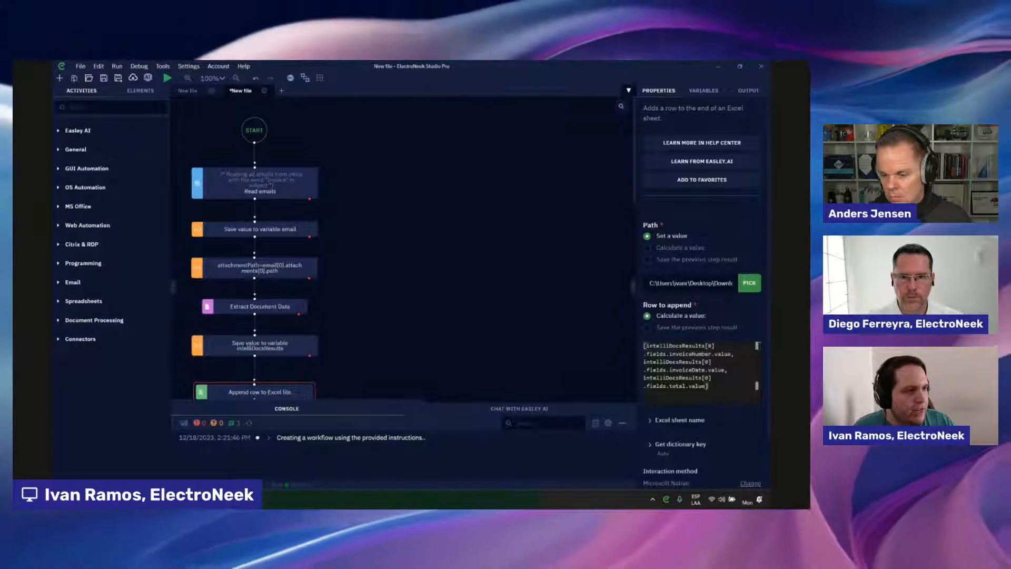
Switch to Gmail in Chrome, view the Invoice.png attachment of the "Invoice for processing" email, and close the email window.
{"action": "key", "text": "alt+Tab"}
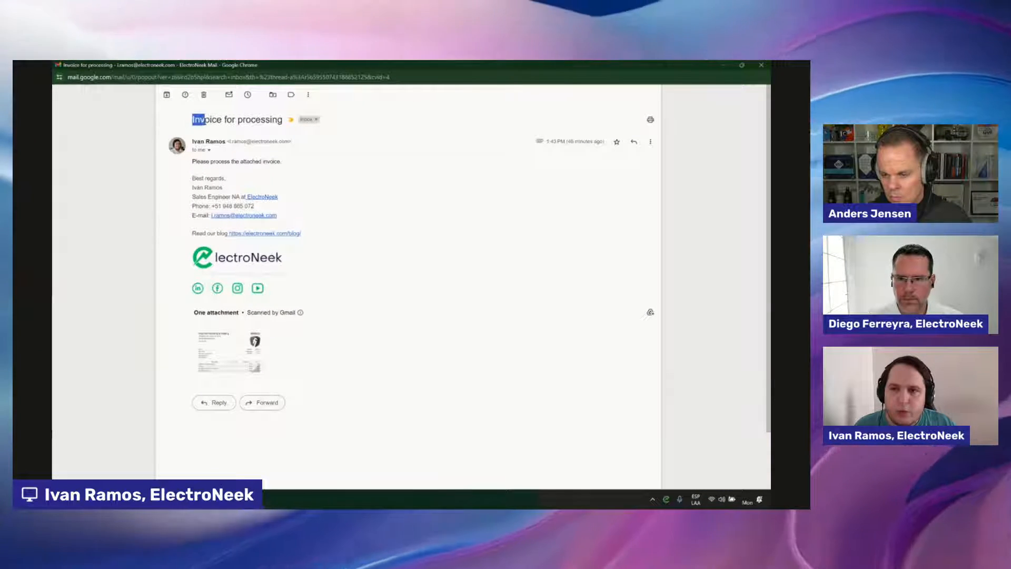
{"action": "left_click", "coordinate": [338, 187]}
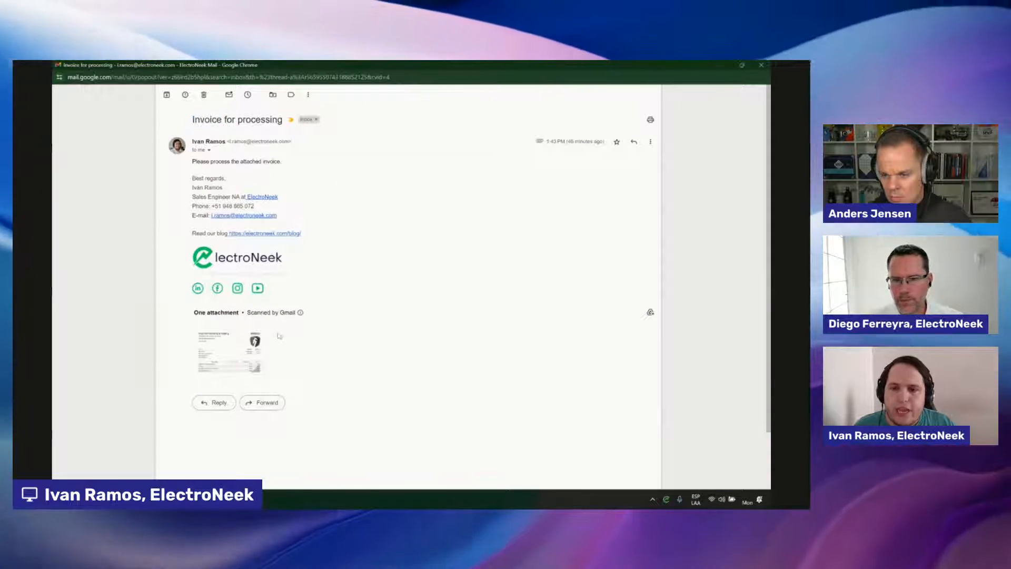
{"action": "left_click", "coordinate": [255, 345]}
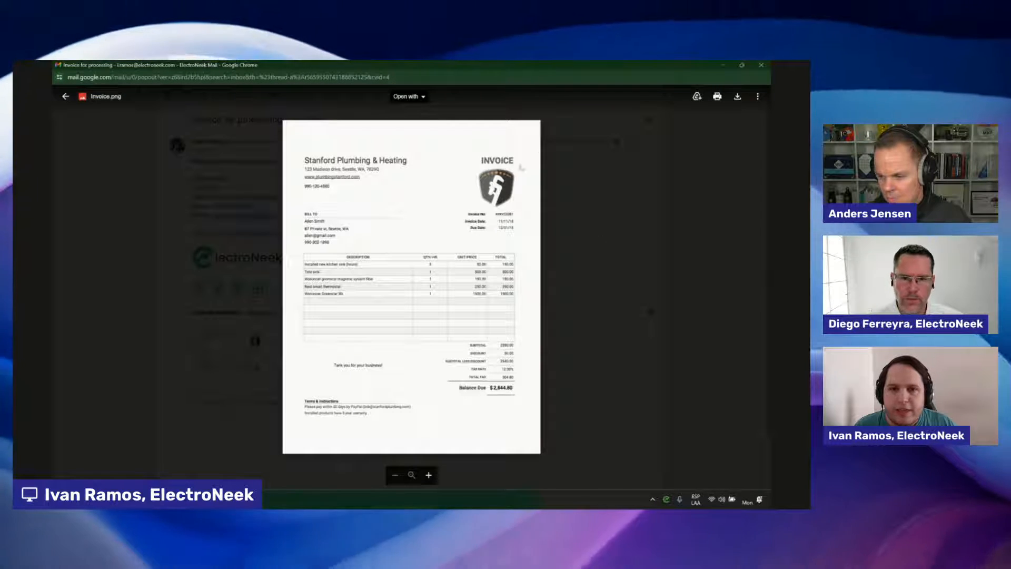
{"action": "left_click", "coordinate": [587, 287]}
{"action": "left_click", "coordinate": [758, 64]}
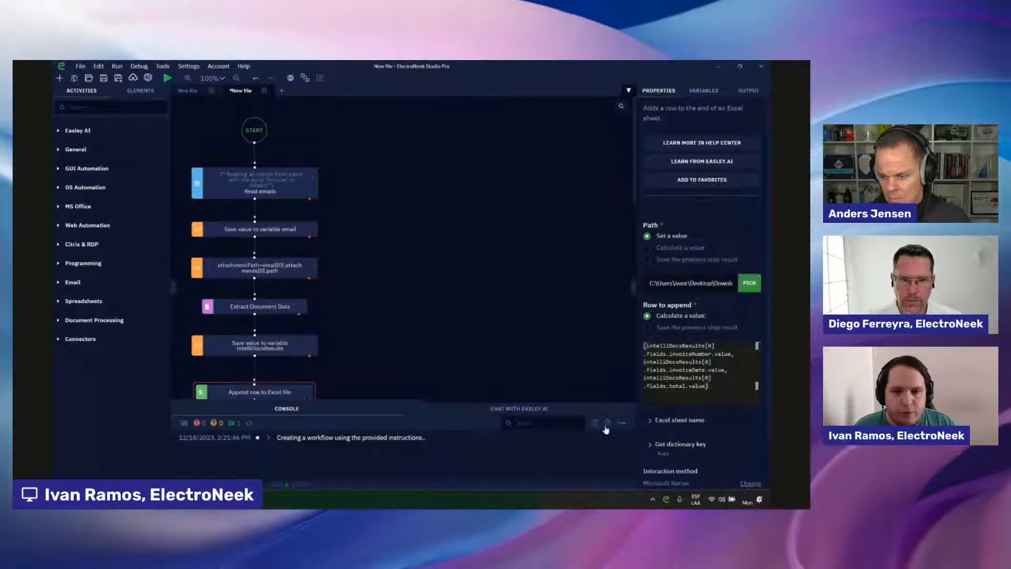
Run the workflow and check the Attachments folder on the desktop in File Explorer for the downloaded invoice.
{"action": "left_click", "coordinate": [350, 333]}
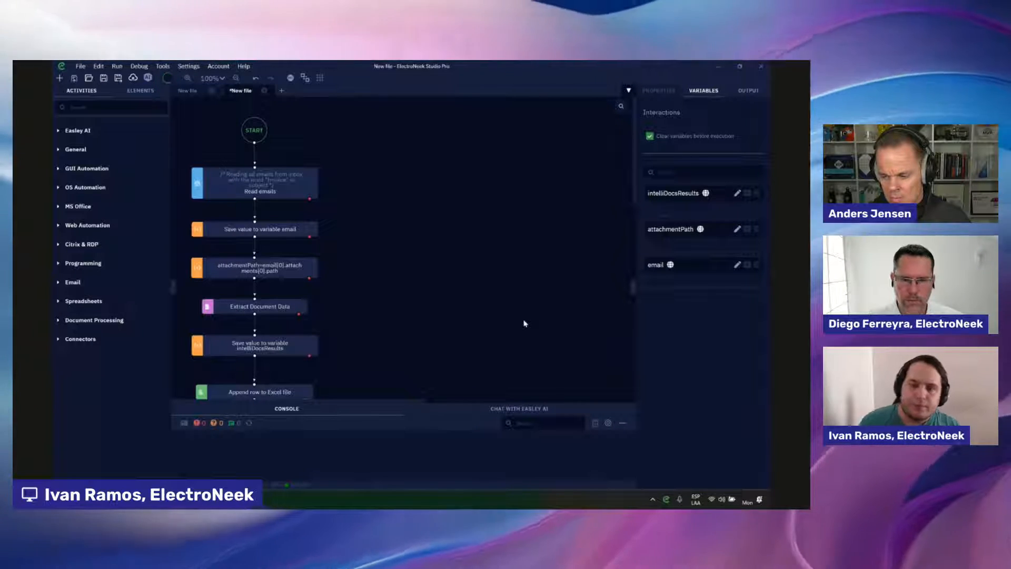
{"action": "key", "text": "alt+Tab"}
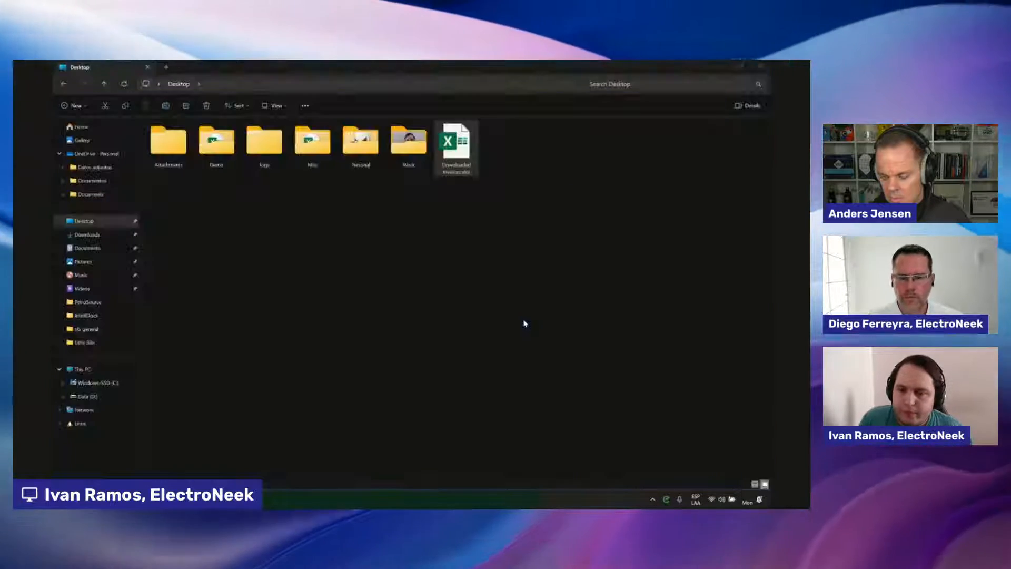
{"action": "double_click", "coordinate": [184, 157]}
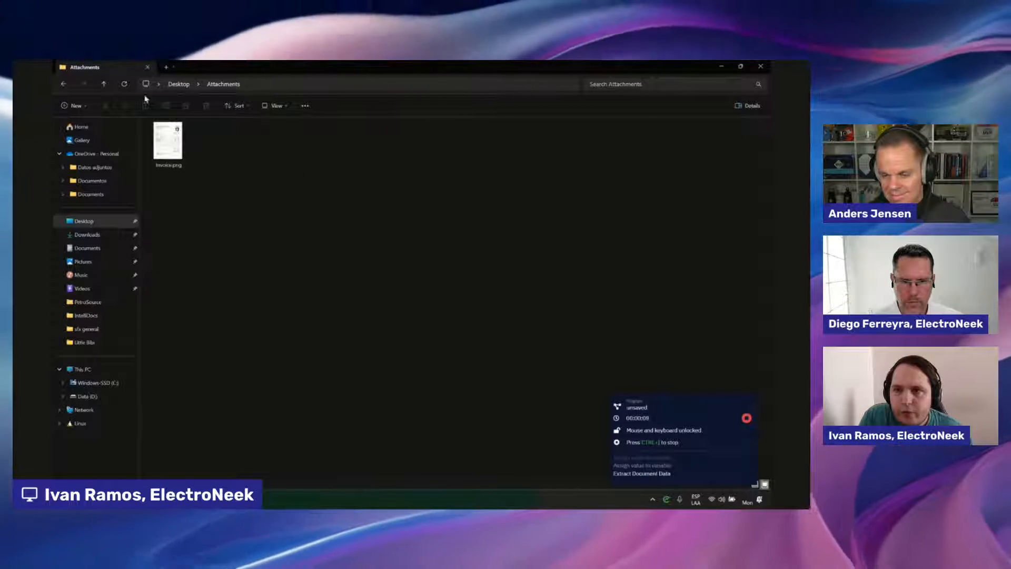
{"action": "left_click", "coordinate": [63, 85]}
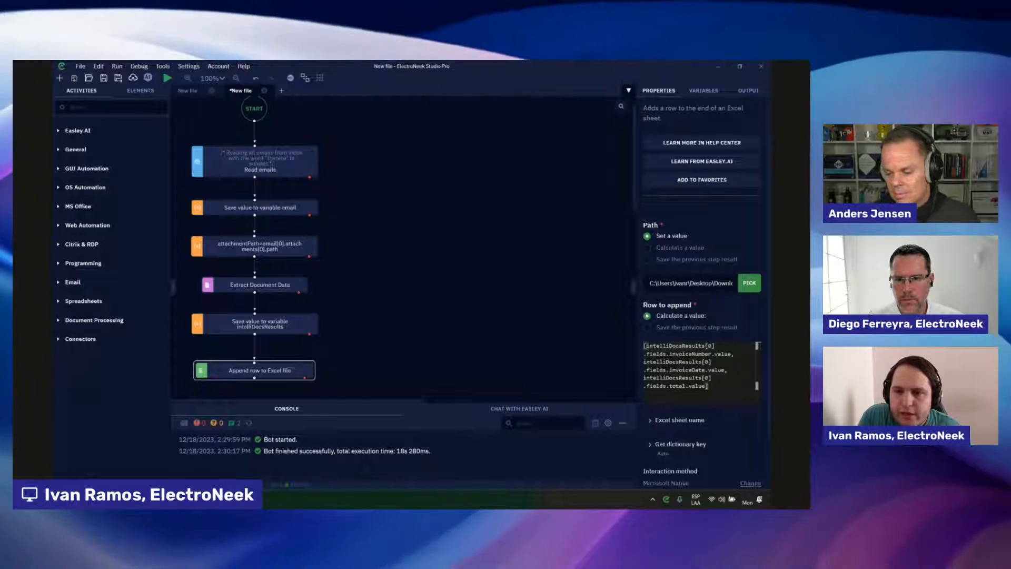
Open Downloaded Invoices.xlsx from the desktop in Excel and examine the appended invoice number, invoice date and total.
{"action": "left_click", "coordinate": [392, 499]}
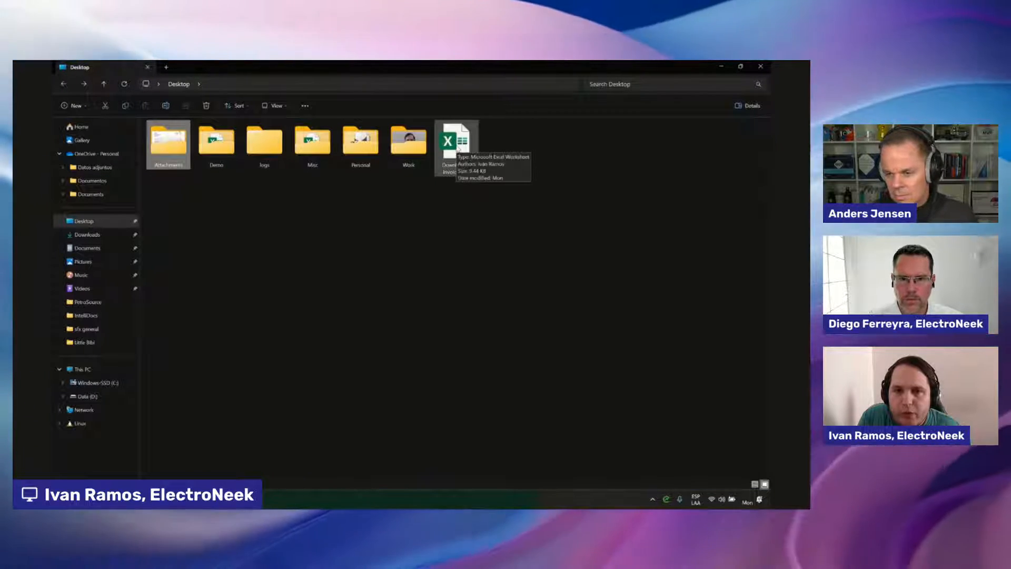
{"action": "double_click", "coordinate": [456, 142]}
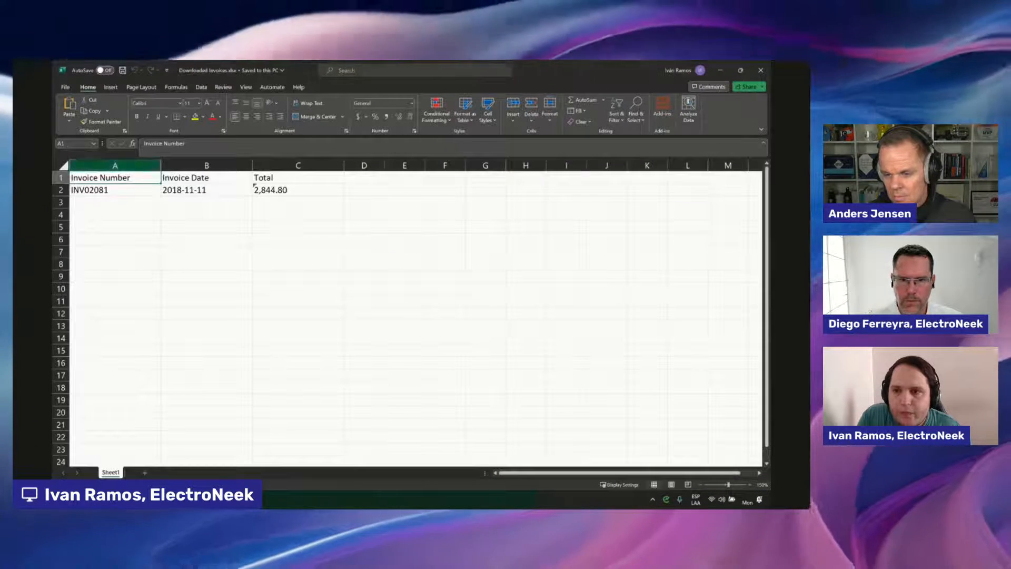
{"action": "left_click", "coordinate": [105, 190]}
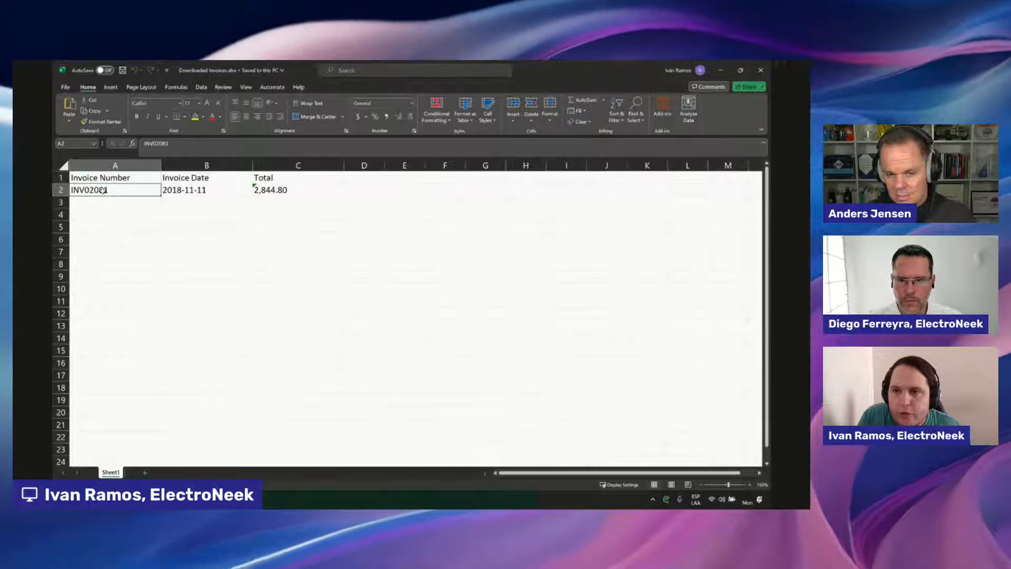
{"action": "left_click", "coordinate": [198, 192]}
{"action": "left_click", "coordinate": [303, 190]}
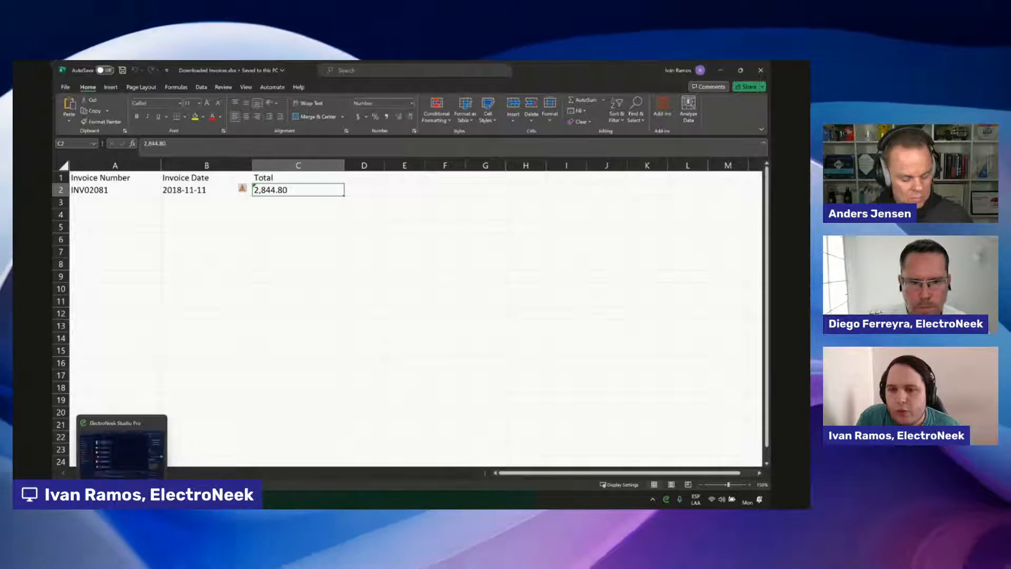
Switch back to ElectroNeek Studio Pro, examine the model and extracted fields in the intelliDocsResults variable's value, and close the viewer.
{"action": "left_click", "coordinate": [122, 499]}
{"action": "left_click", "coordinate": [700, 91]}
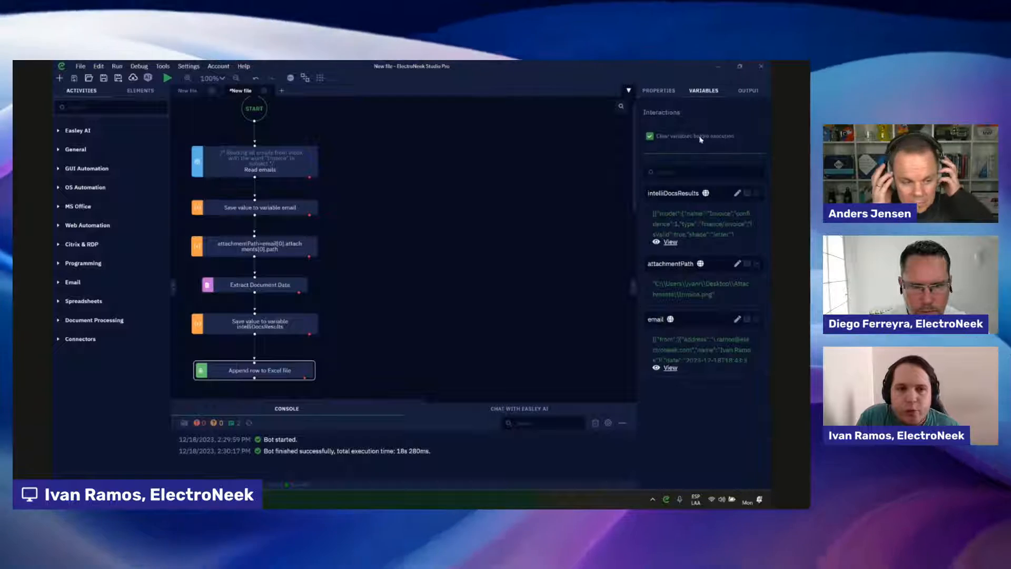
{"action": "left_click", "coordinate": [671, 242]}
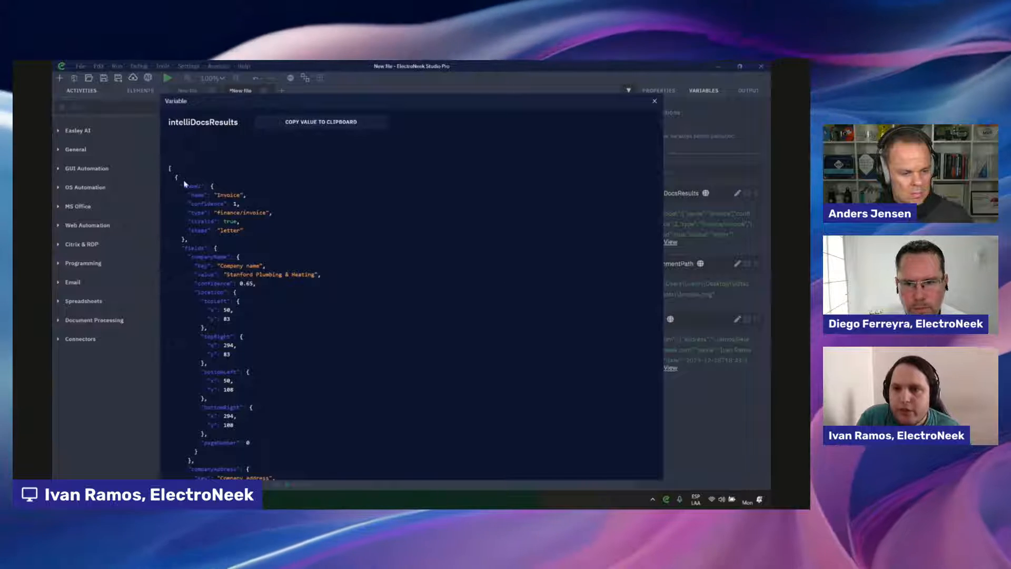
{"action": "left_click_drag", "start_coordinate": [180, 183], "coordinate": [241, 233]}
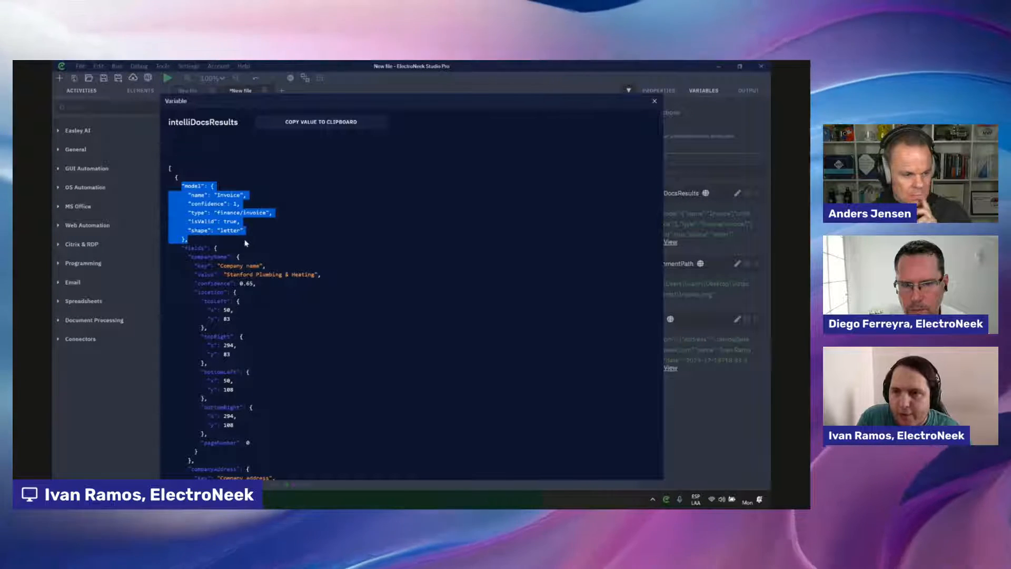
{"action": "left_click", "coordinate": [245, 243]}
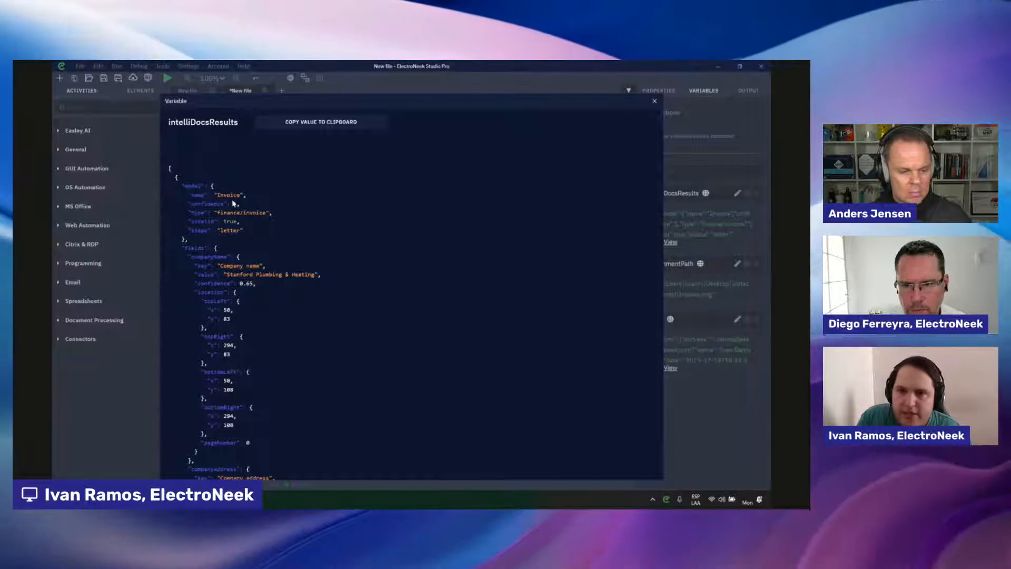
{"action": "scroll", "coordinate": [192, 180], "scroll_direction": "down", "scroll_amount": 3}
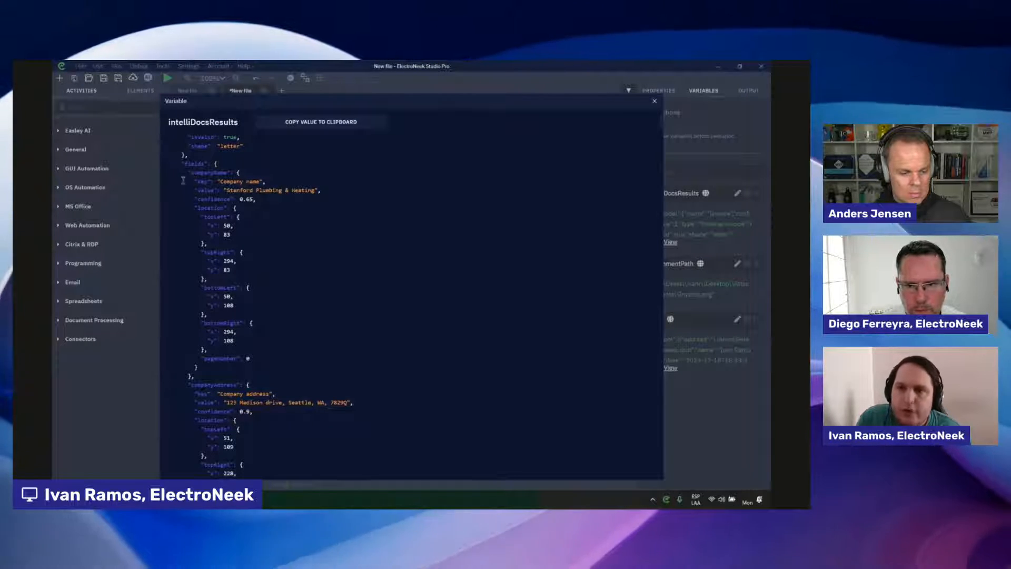
{"action": "scroll", "coordinate": [183, 180], "scroll_direction": "down", "scroll_amount": 3}
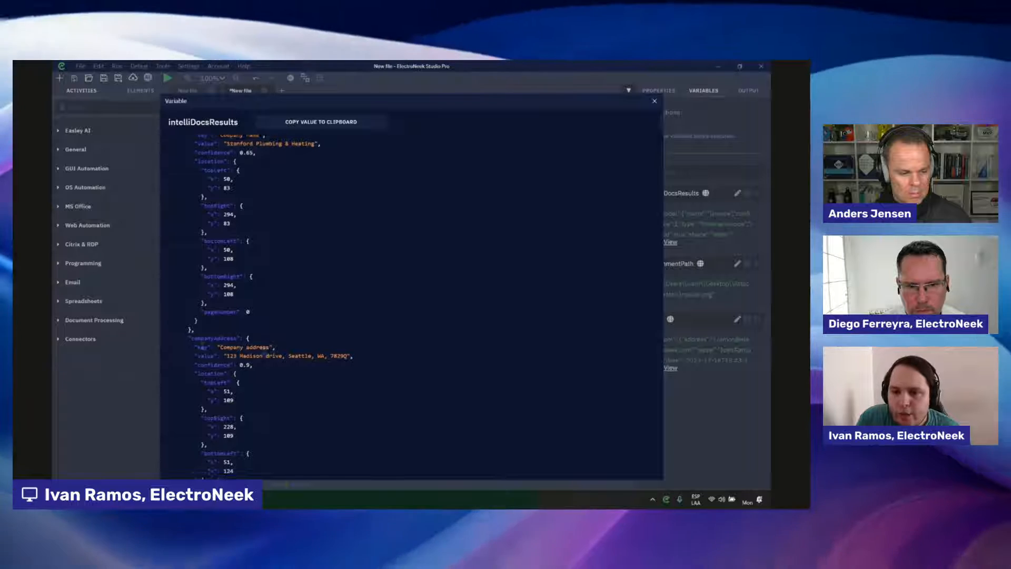
{"action": "scroll", "coordinate": [203, 336], "scroll_direction": "down", "scroll_amount": 10}
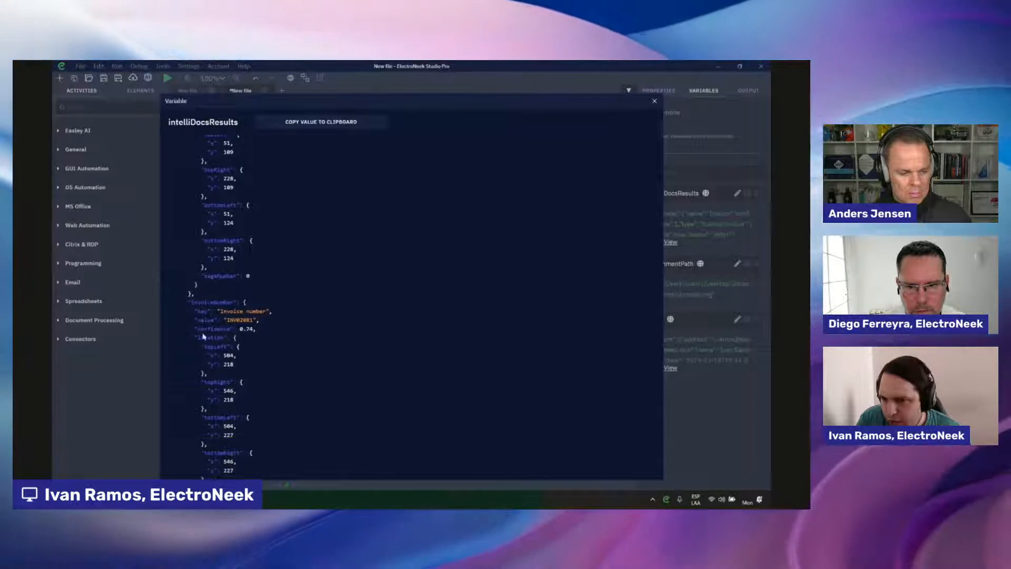
{"action": "scroll", "coordinate": [203, 336], "scroll_direction": "down", "scroll_amount": 5}
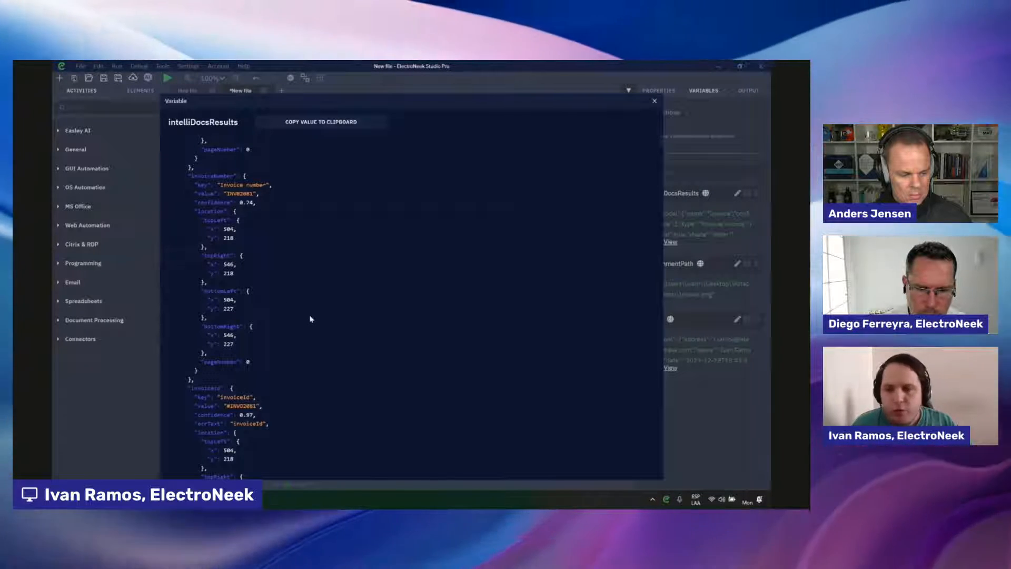
{"action": "scroll", "coordinate": [289, 309], "scroll_direction": "up", "scroll_amount": 1}
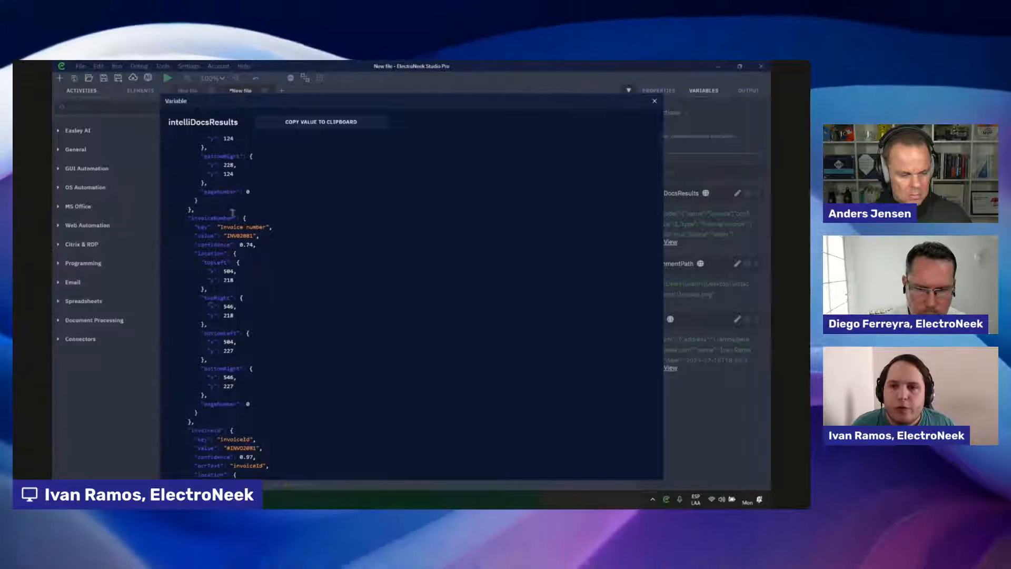
{"action": "left_click", "coordinate": [656, 101]}
Look over the completed workflow and collapse the console to enlarge the canvas.
{"action": "scroll", "coordinate": [456, 275], "scroll_direction": "up", "scroll_amount": 1}
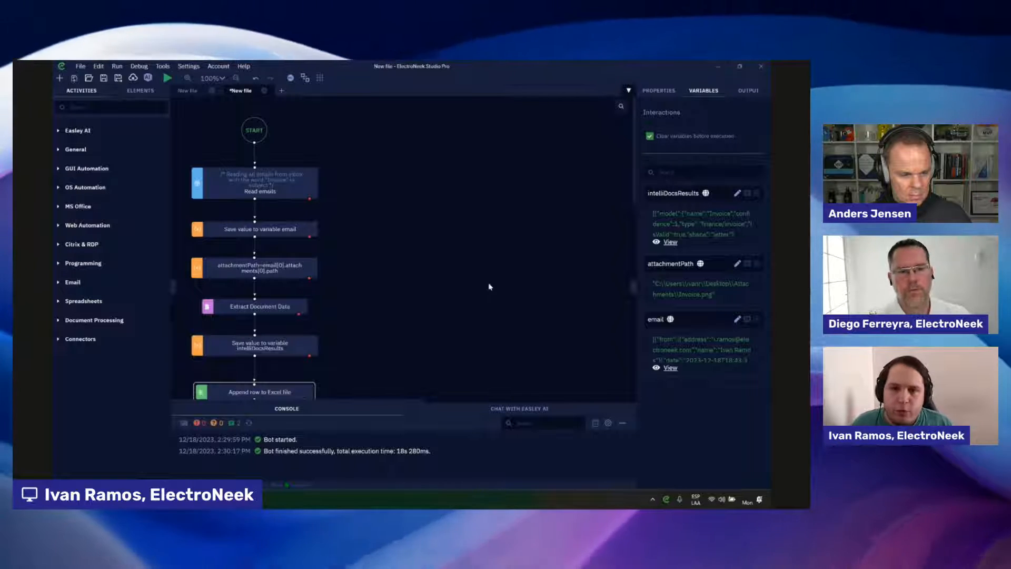
{"action": "scroll", "coordinate": [414, 244], "scroll_direction": "down", "scroll_amount": 2}
{"action": "scroll", "coordinate": [413, 246], "scroll_direction": "up", "scroll_amount": 1}
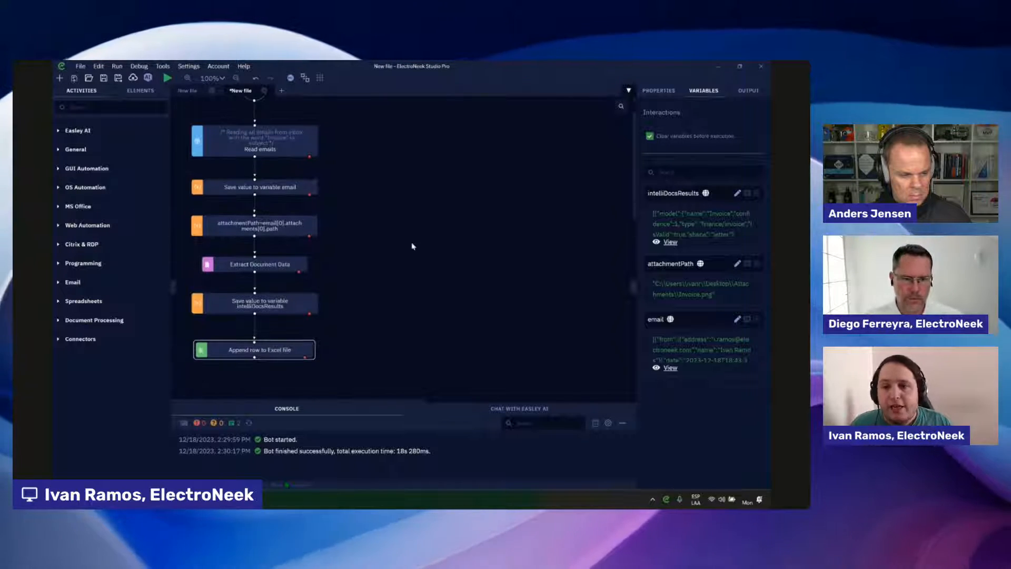
{"action": "scroll", "coordinate": [436, 243], "scroll_direction": "up", "scroll_amount": 1}
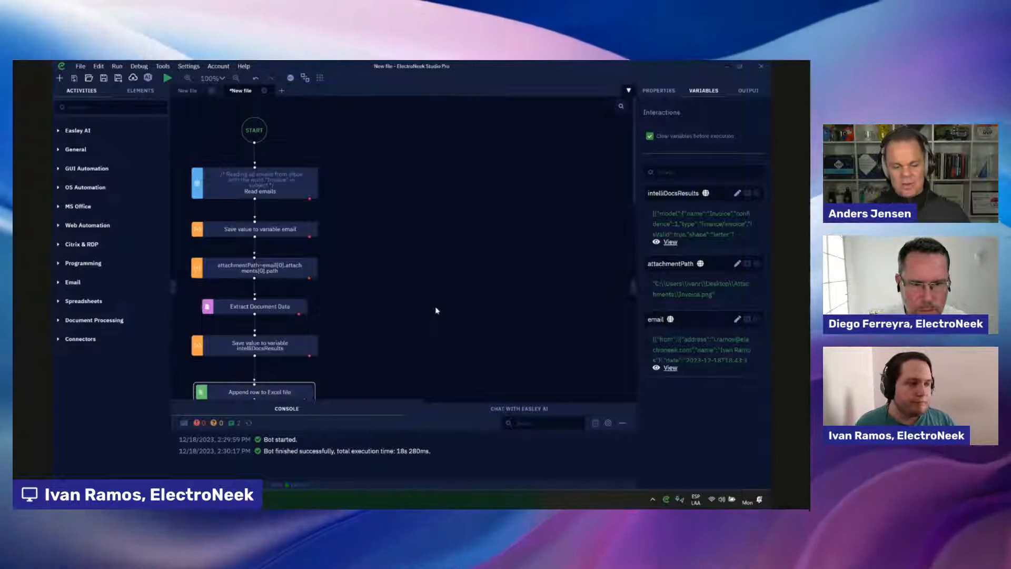
{"action": "scroll", "coordinate": [474, 325], "scroll_direction": "down", "scroll_amount": 1}
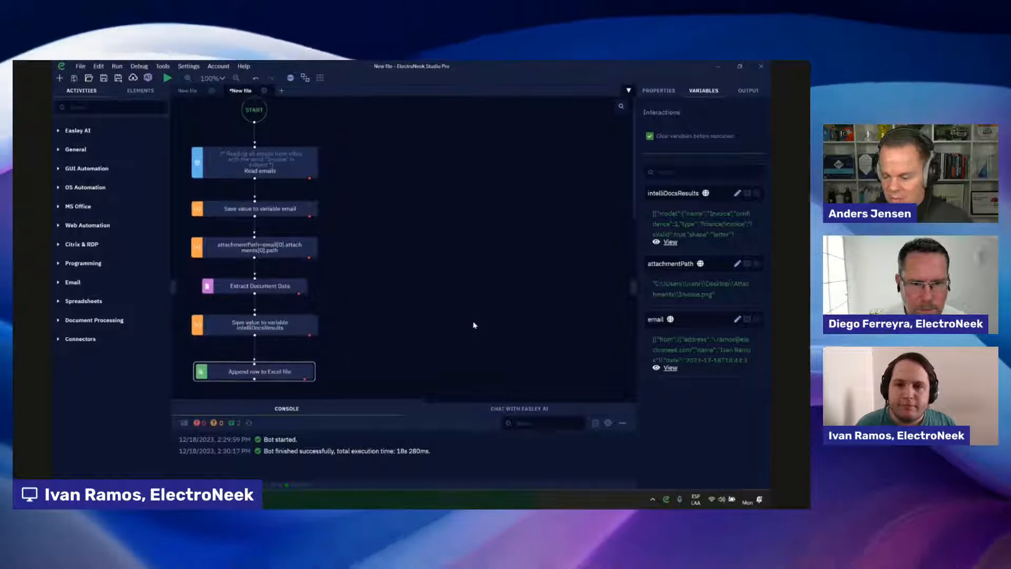
{"action": "scroll", "coordinate": [474, 325], "scroll_direction": "up", "scroll_amount": 1}
{"action": "left_click", "coordinate": [622, 422]}
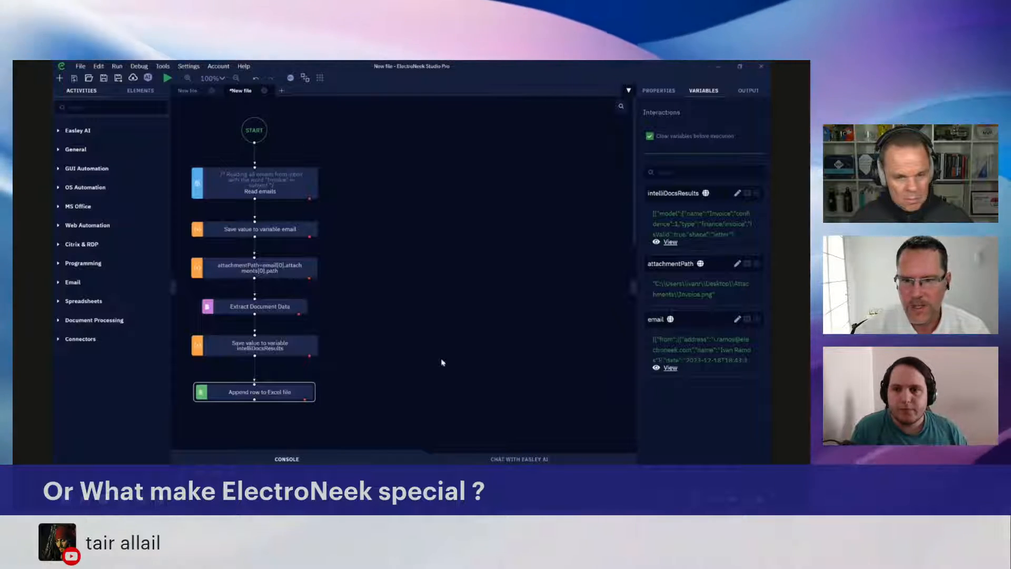
Move Extract Document Data, the intelliDocsResults variable block and Append row to Excel file into a second column and reroute their connector.
{"action": "left_click_drag", "start_coordinate": [271, 322], "coordinate": [444, 180]}
{"action": "left_click_drag", "start_coordinate": [366, 287], "coordinate": [342, 152]}
{"action": "left_click_drag", "start_coordinate": [205, 135], "coordinate": [185, 112]}
{"action": "left_click_drag", "start_coordinate": [266, 176], "coordinate": [327, 287]}
{"action": "left_click_drag", "start_coordinate": [300, 141], "coordinate": [351, 230]}
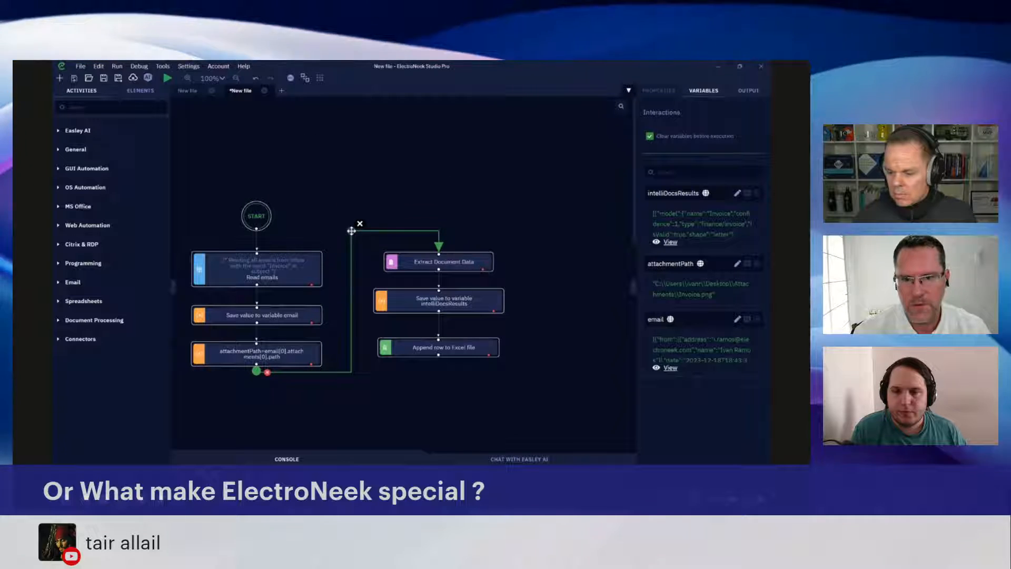
{"action": "left_click", "coordinate": [321, 429]}
{"action": "scroll", "coordinate": [257, 294], "scroll_direction": "down", "scroll_amount": 2}
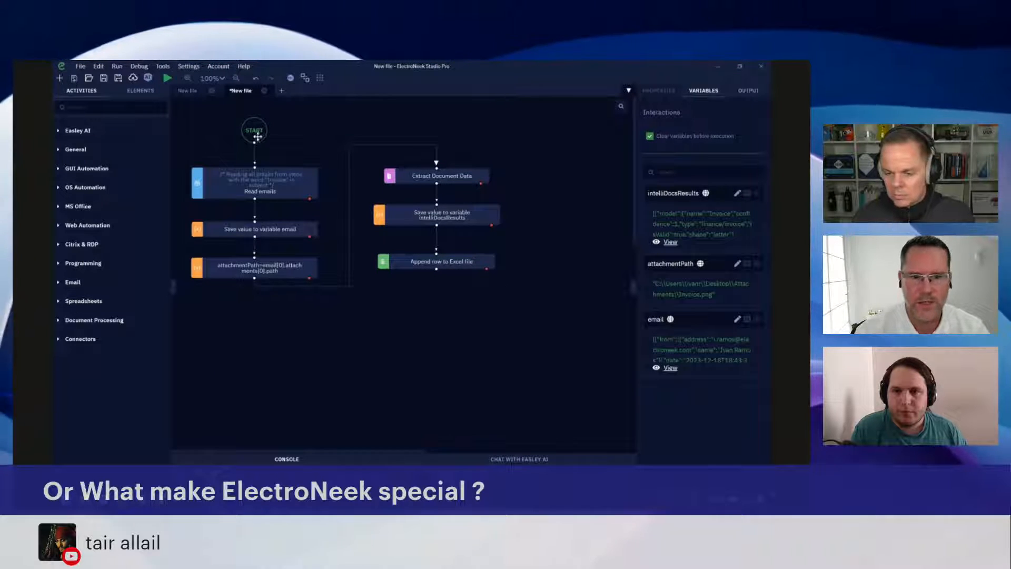
Adjust the positions of the workflow blocks in both columns to leave more vertical space between them.
{"action": "left_click_drag", "start_coordinate": [257, 136], "coordinate": [258, 127]}
{"action": "left_click_drag", "start_coordinate": [274, 200], "coordinate": [274, 192]}
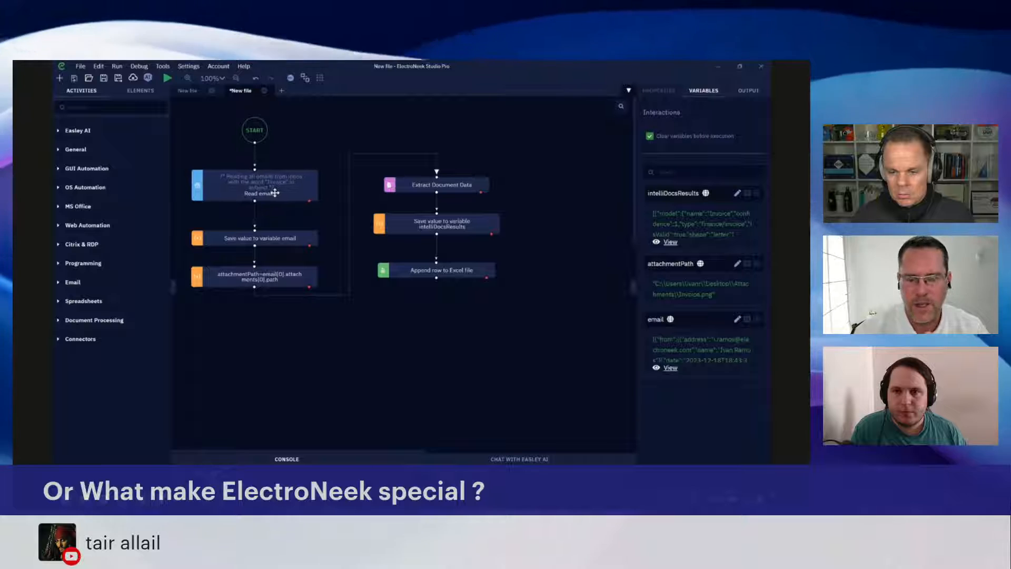
{"action": "left_click_drag", "start_coordinate": [286, 235], "coordinate": [287, 242]}
{"action": "left_click_drag", "start_coordinate": [287, 276], "coordinate": [289, 317]}
{"action": "left_click_drag", "start_coordinate": [420, 184], "coordinate": [423, 186]}
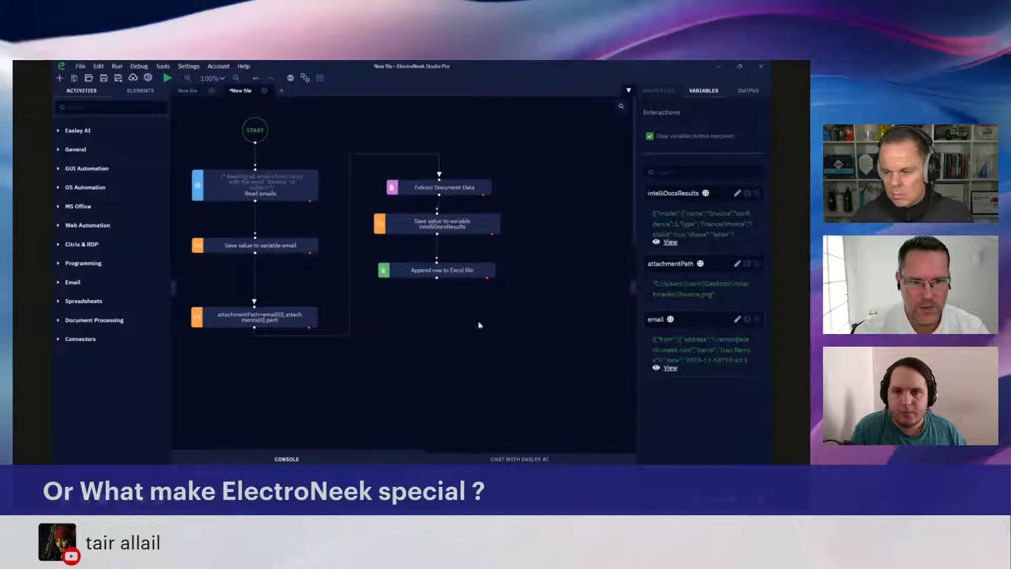
{"action": "left_click_drag", "start_coordinate": [442, 224], "coordinate": [447, 255]}
{"action": "left_click_drag", "start_coordinate": [448, 298], "coordinate": [456, 324]}
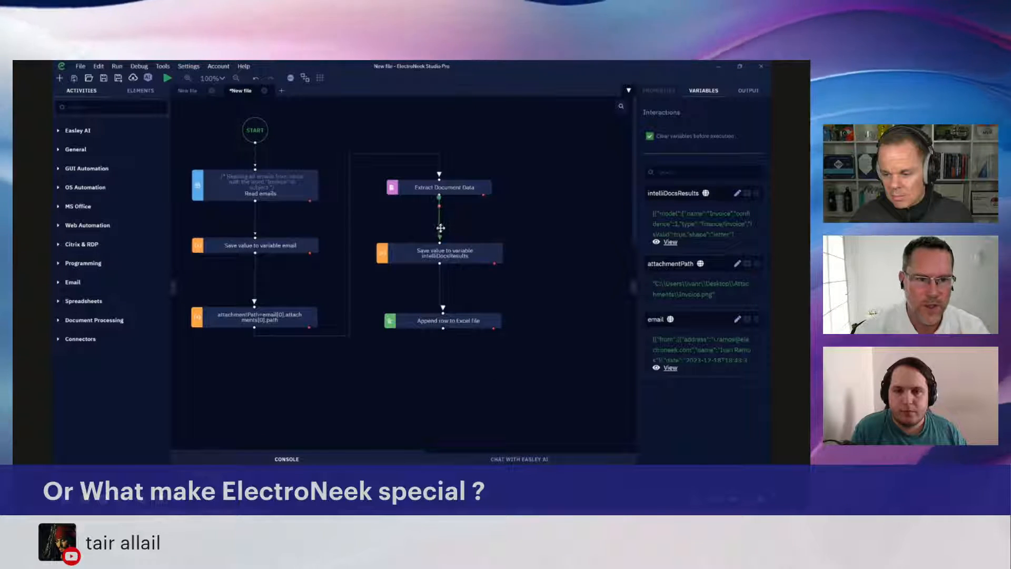
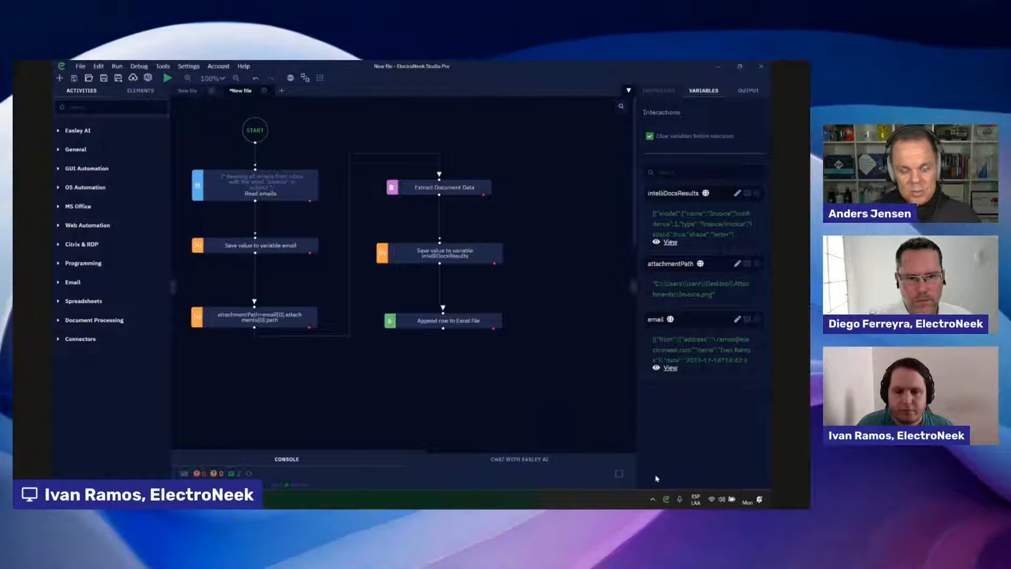
Open the ElectroNeek Bot Runner settings window, look at its welcome page and close it.
{"action": "right_click", "coordinate": [666, 500]}
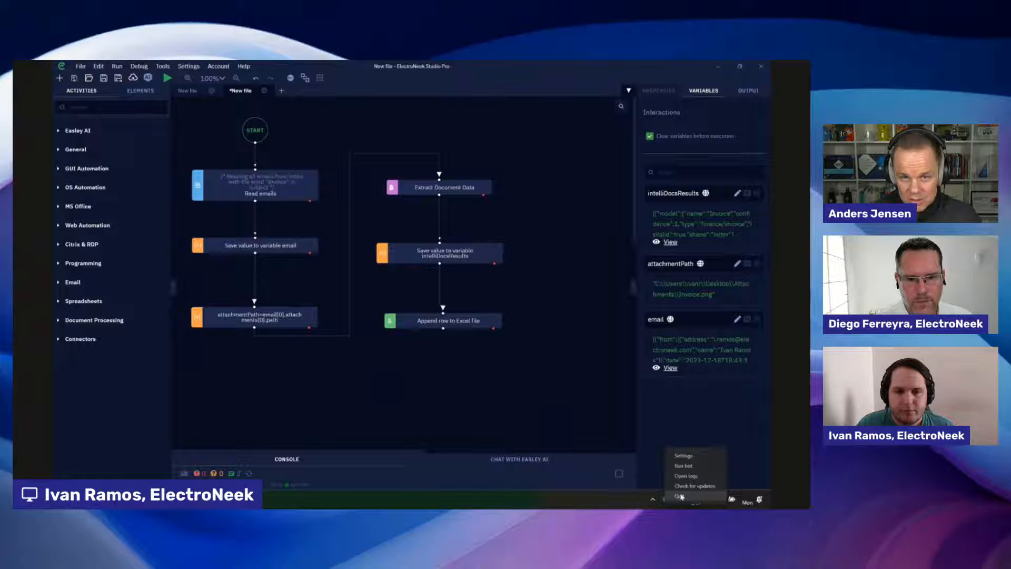
{"action": "left_click", "coordinate": [684, 456]}
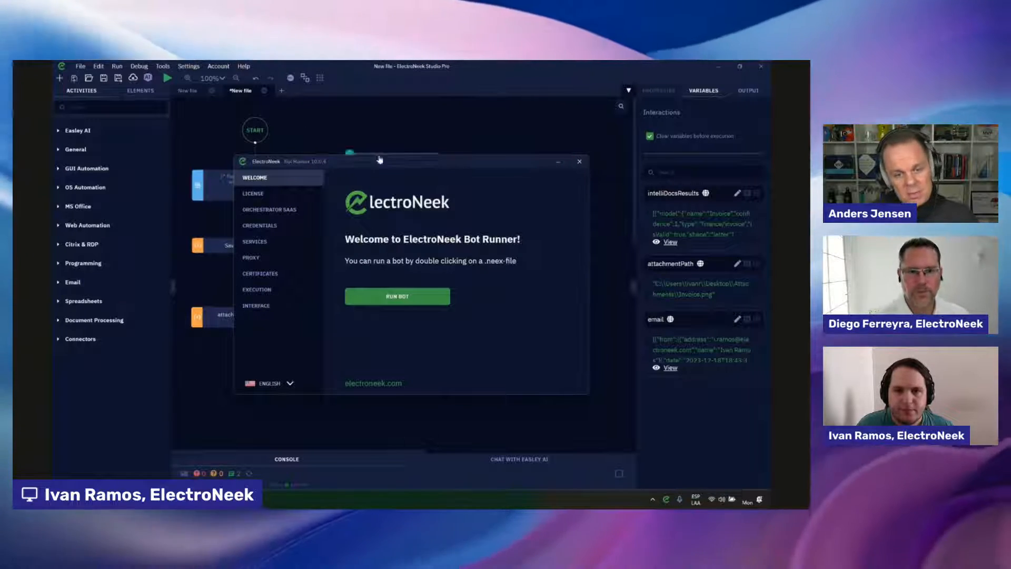
{"action": "left_click", "coordinate": [579, 162]}
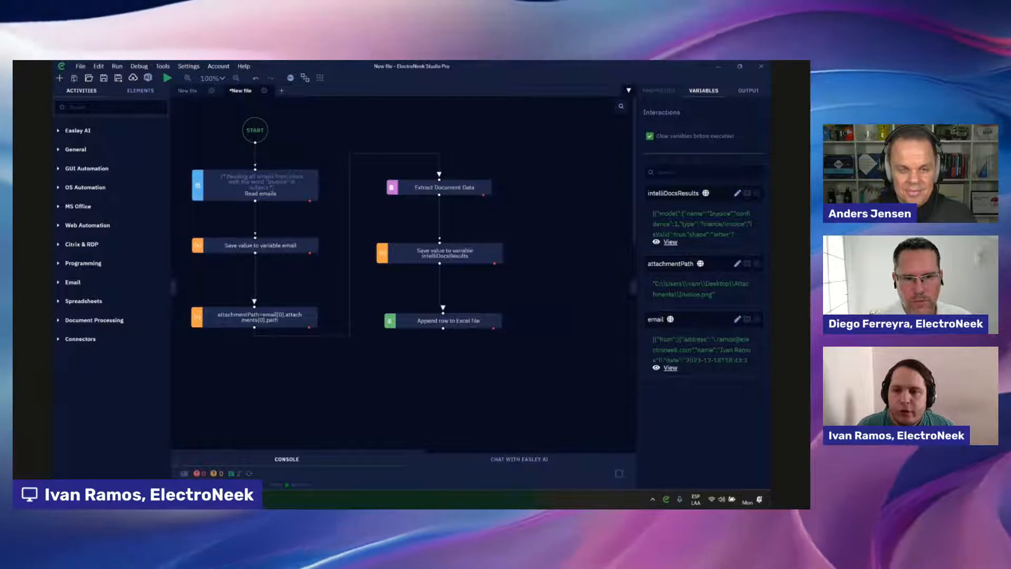
Switch to the ElectroNeek portal in the browser and expand the Orchestrator SaaS section to show its pages.
{"action": "mouse_move", "coordinate": [143, 499]}
{"action": "left_click", "coordinate": [97, 452]}
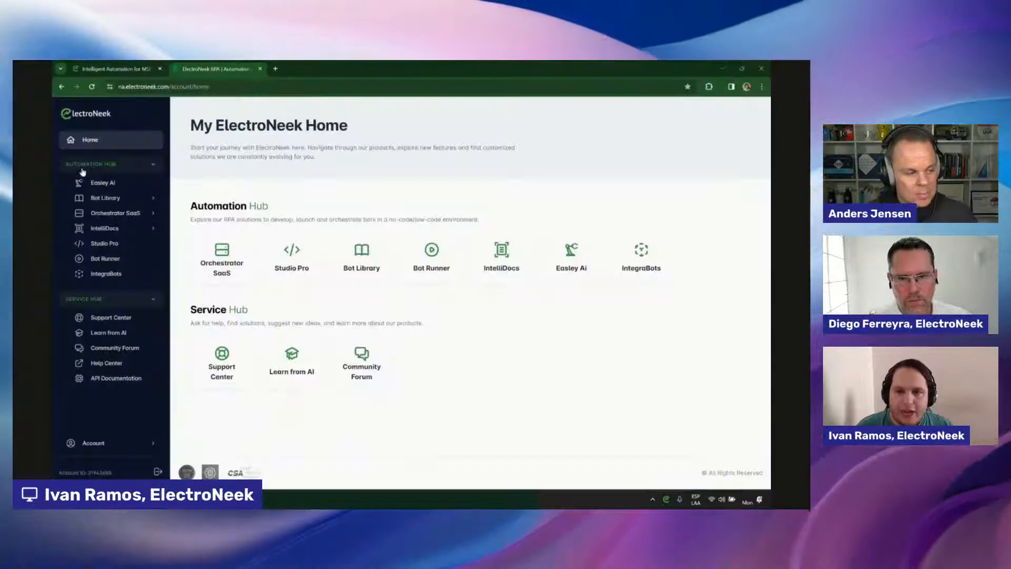
{"action": "left_click", "coordinate": [95, 442]}
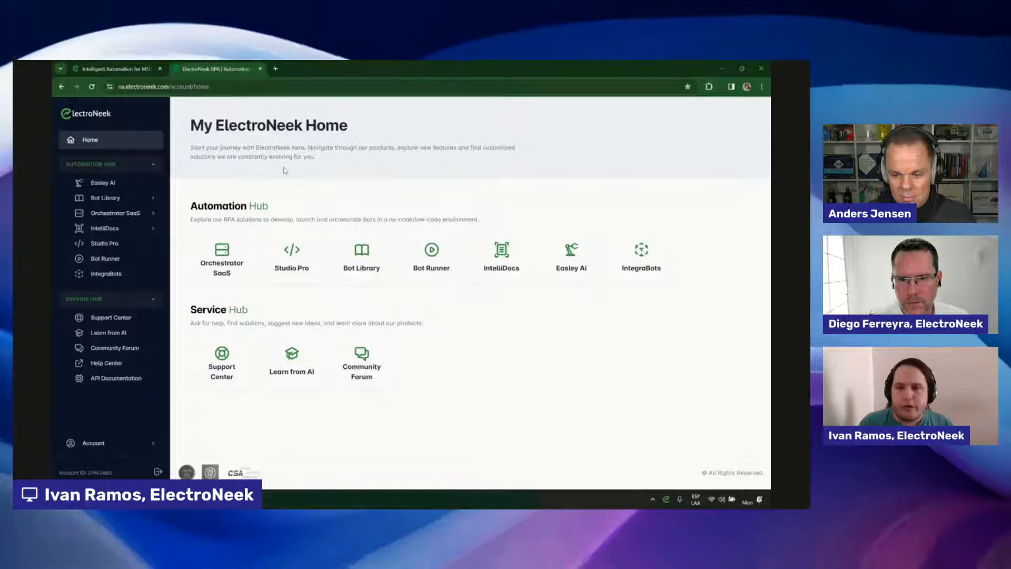
{"action": "left_click", "coordinate": [143, 213]}
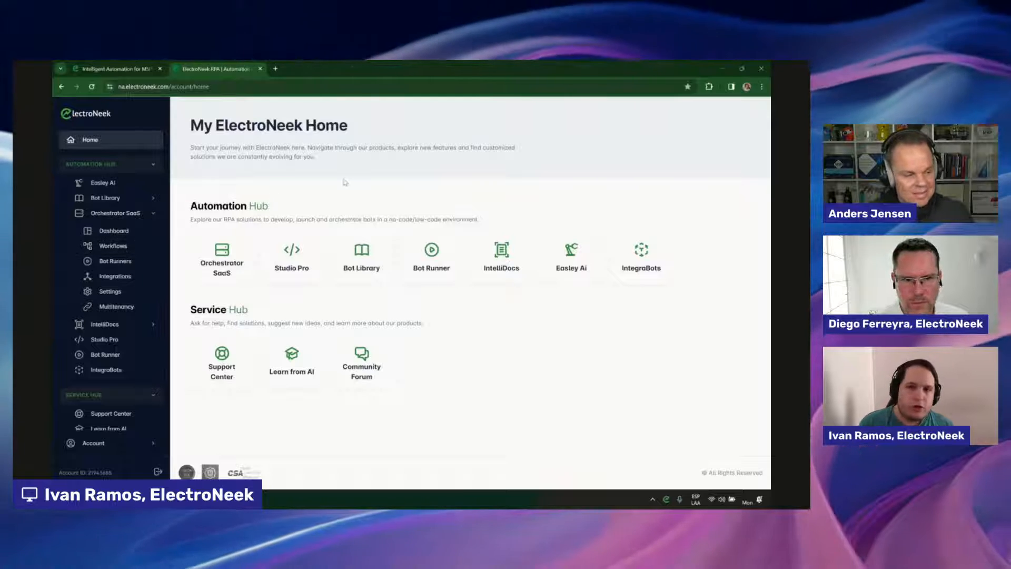
Look back at the workflow in Studio Pro, then return to the browser portal and open the Bot Runner page.
{"action": "left_click", "coordinate": [143, 498]}
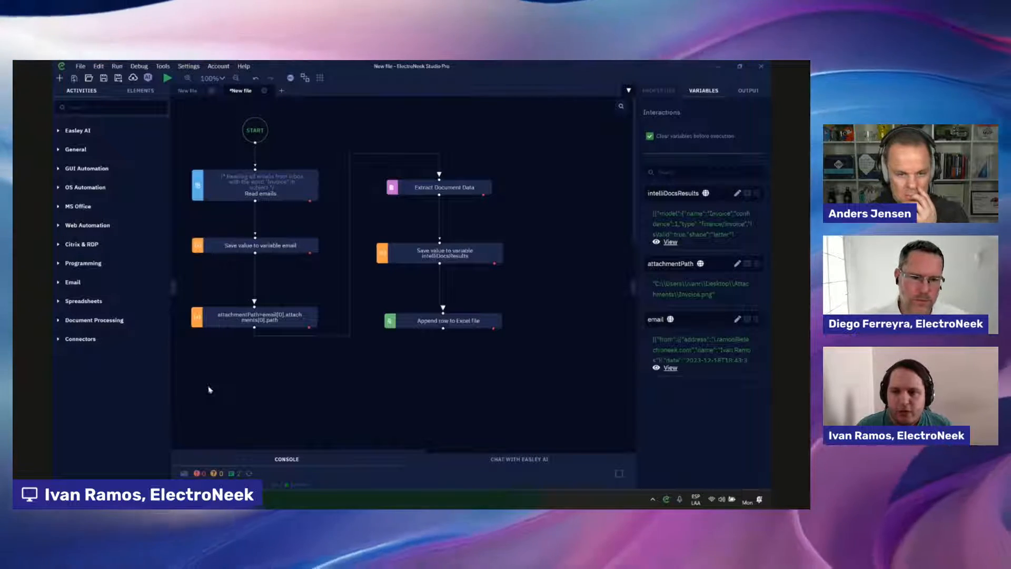
{"action": "mouse_move", "coordinate": [142, 499]}
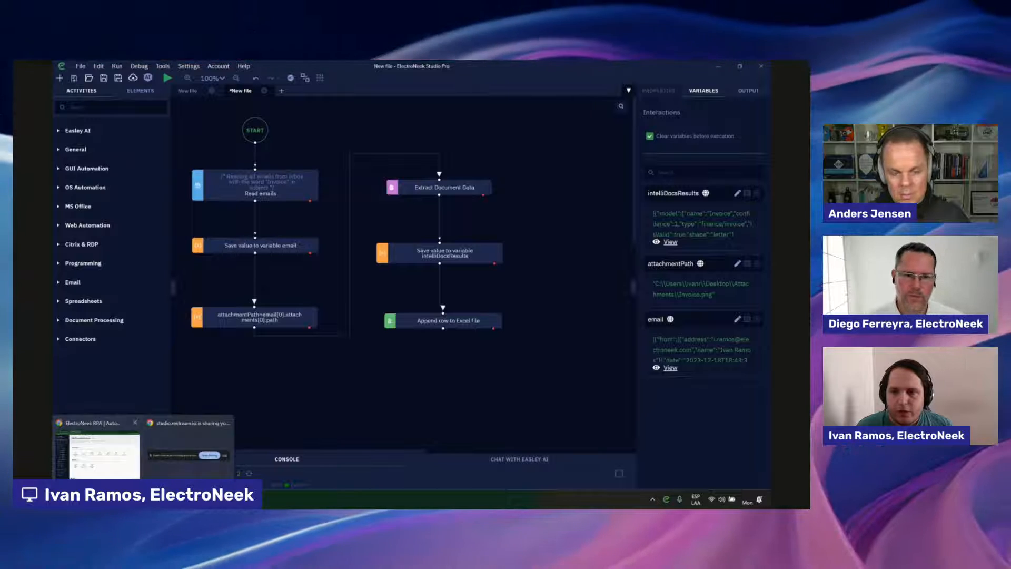
{"action": "left_click", "coordinate": [102, 450]}
{"action": "left_click", "coordinate": [422, 268]}
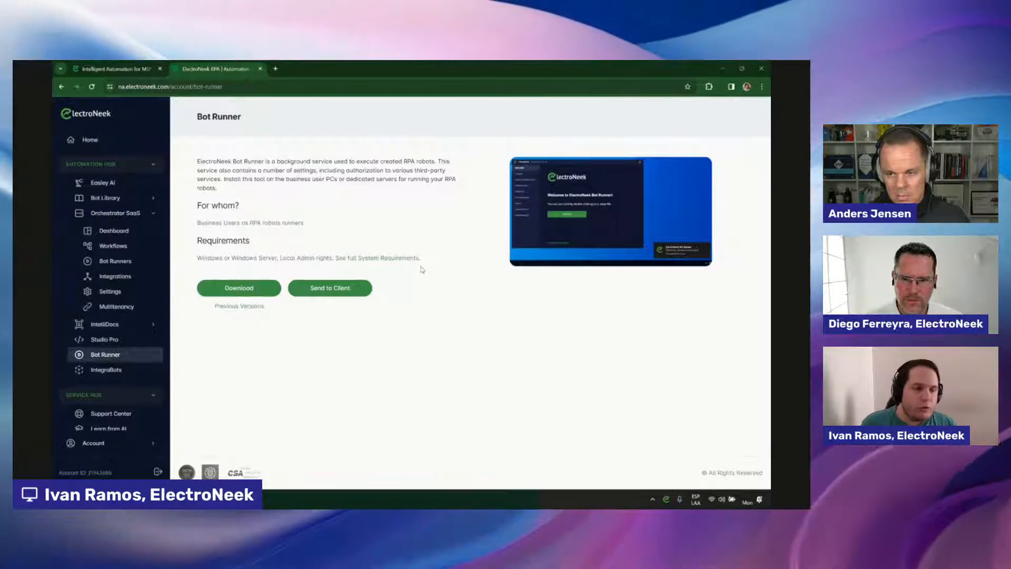
Open the Bot Runner settings and log out of the current license to reach the Orchestrator login.
{"action": "right_click", "coordinate": [666, 499]}
{"action": "left_click", "coordinate": [684, 452]}
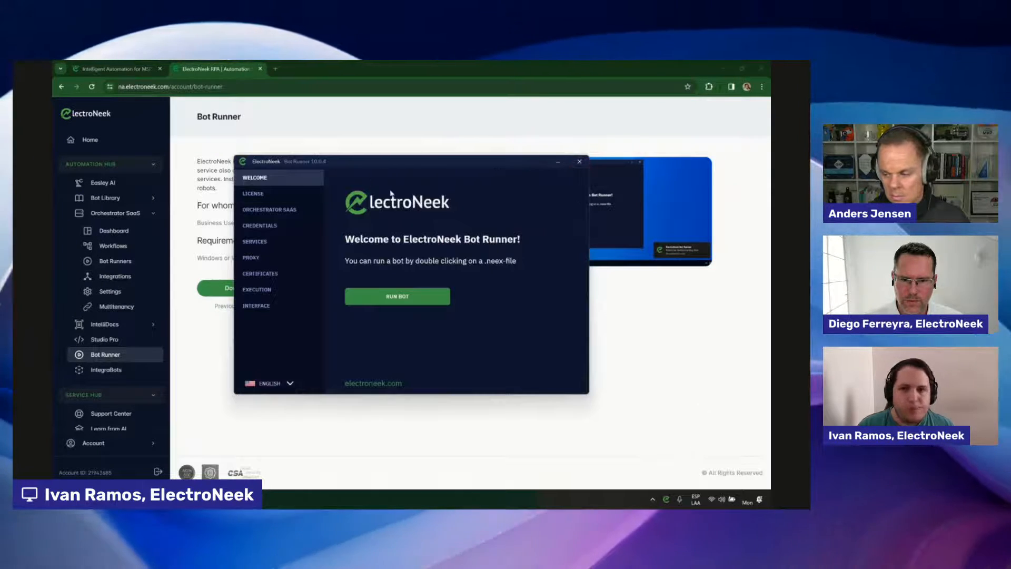
{"action": "left_click", "coordinate": [281, 197]}
{"action": "left_click", "coordinate": [374, 294]}
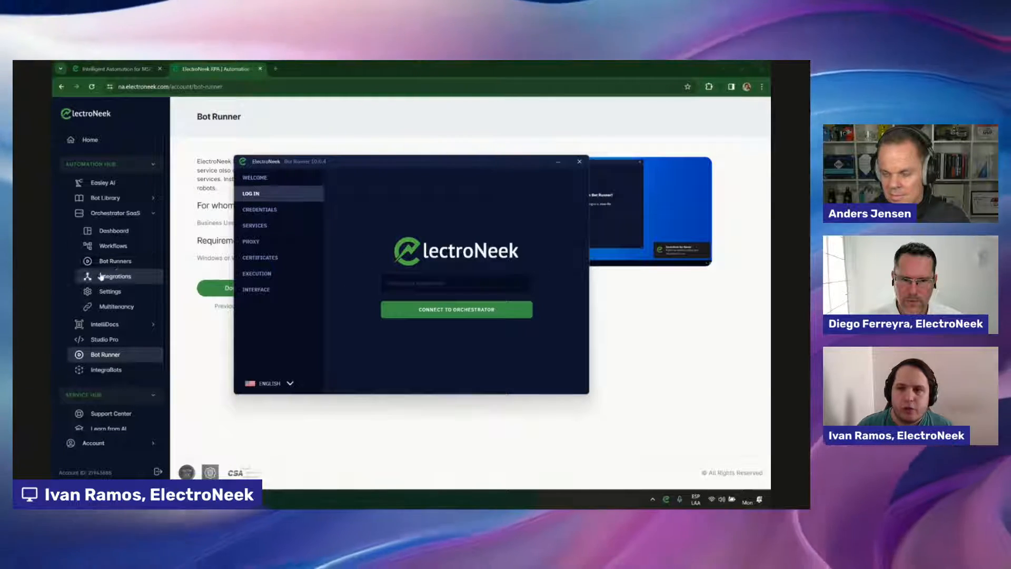
Generate an Orchestrator access token for Bot Runners in the portal, named with the owner's full name, and copy the token.
{"action": "left_click", "coordinate": [118, 263]}
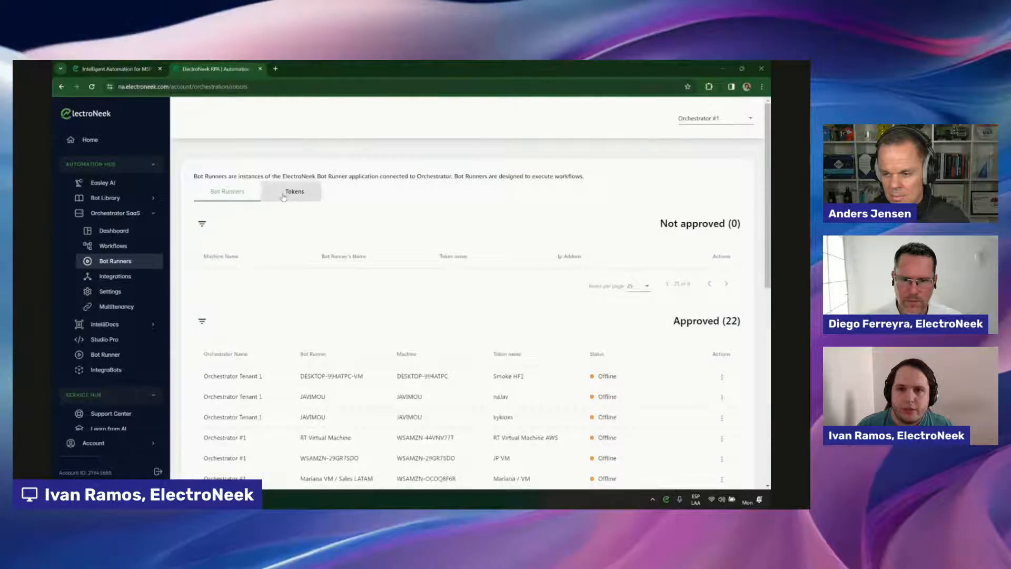
{"action": "left_click", "coordinate": [284, 194]}
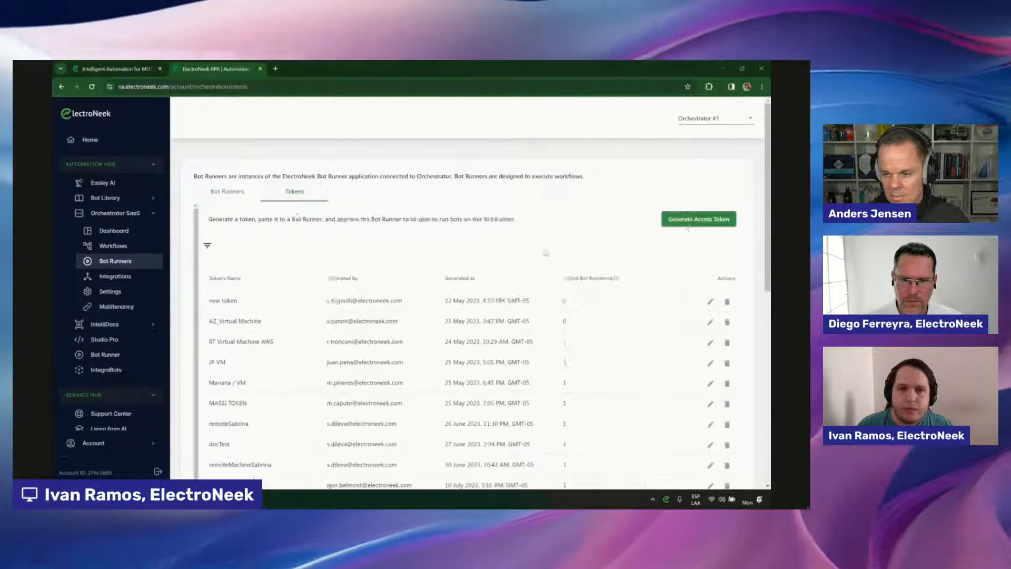
{"action": "left_click", "coordinate": [693, 219]}
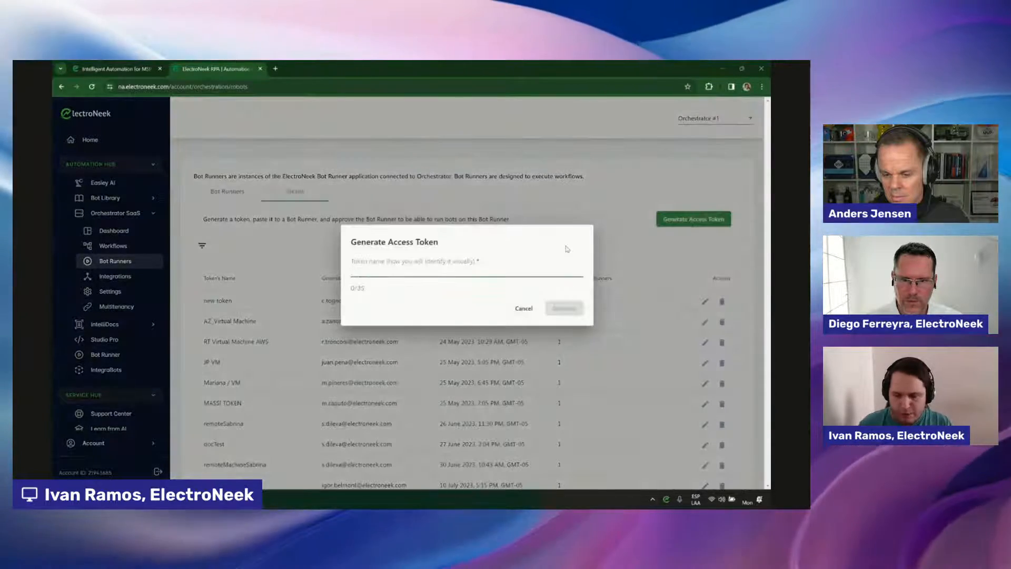
{"action": "type", "text": "Ivan Ramos"}
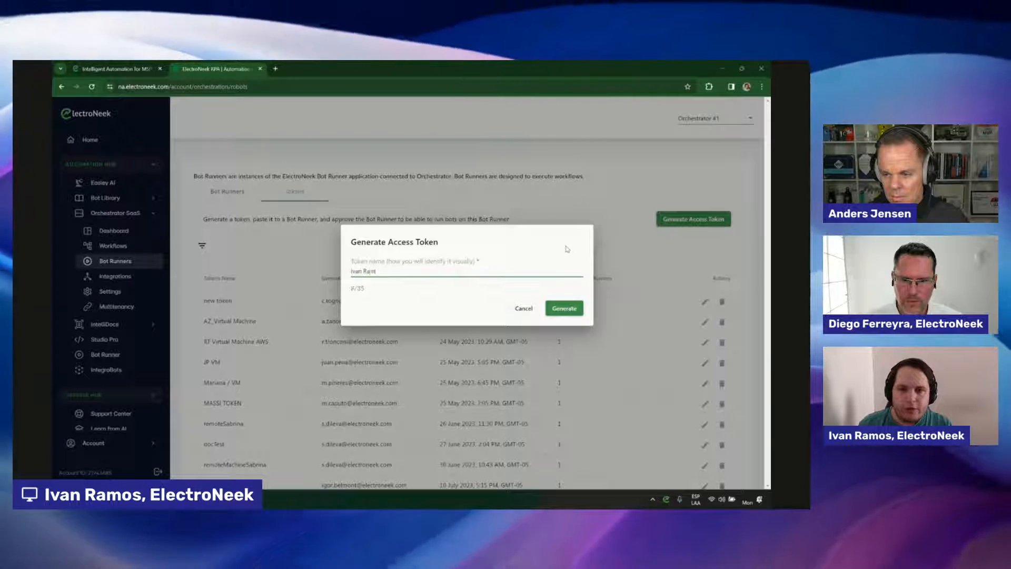
{"action": "left_click", "coordinate": [564, 309]}
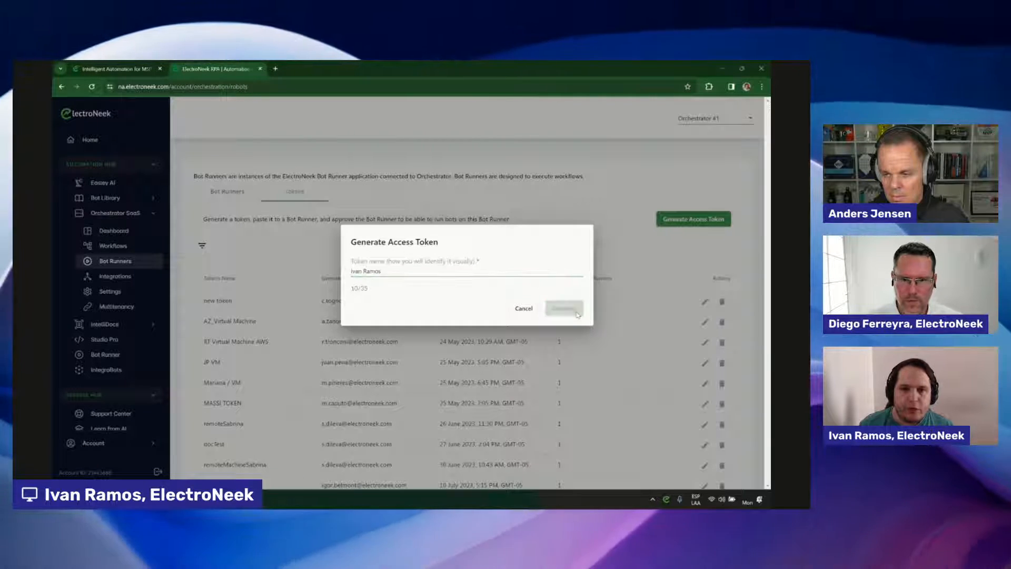
{"action": "left_click", "coordinate": [536, 299]}
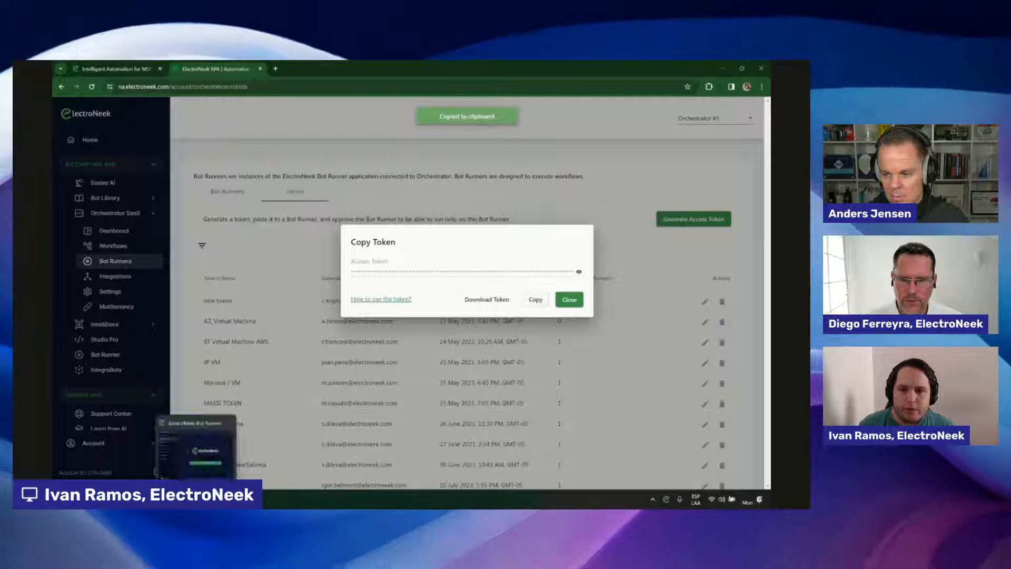
Paste the copied access token into the Bot Runner login and connect it to Orchestrator.
{"action": "left_click", "coordinate": [198, 500]}
{"action": "key", "text": "ctrl+v"}
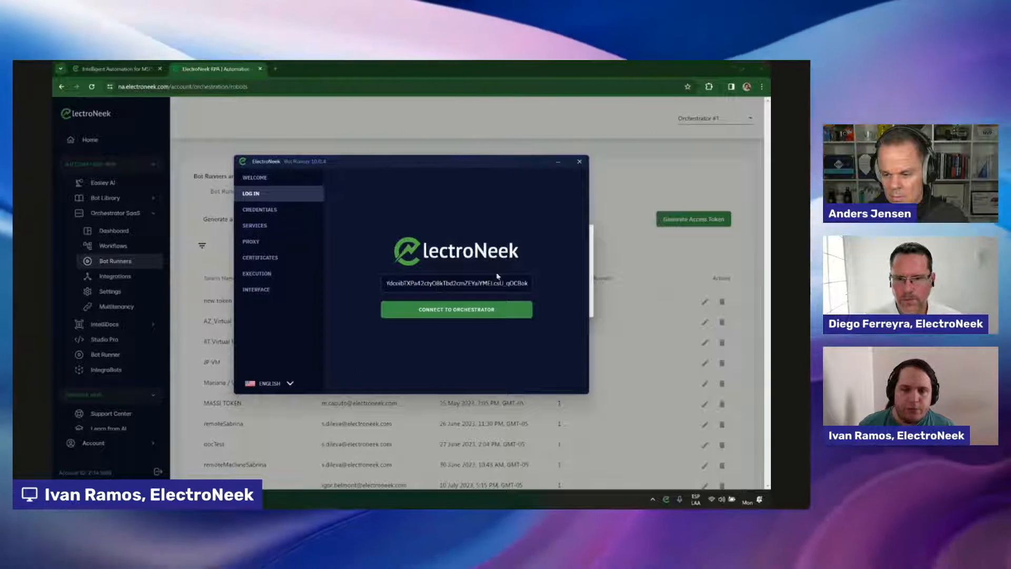
{"action": "left_click", "coordinate": [455, 315]}
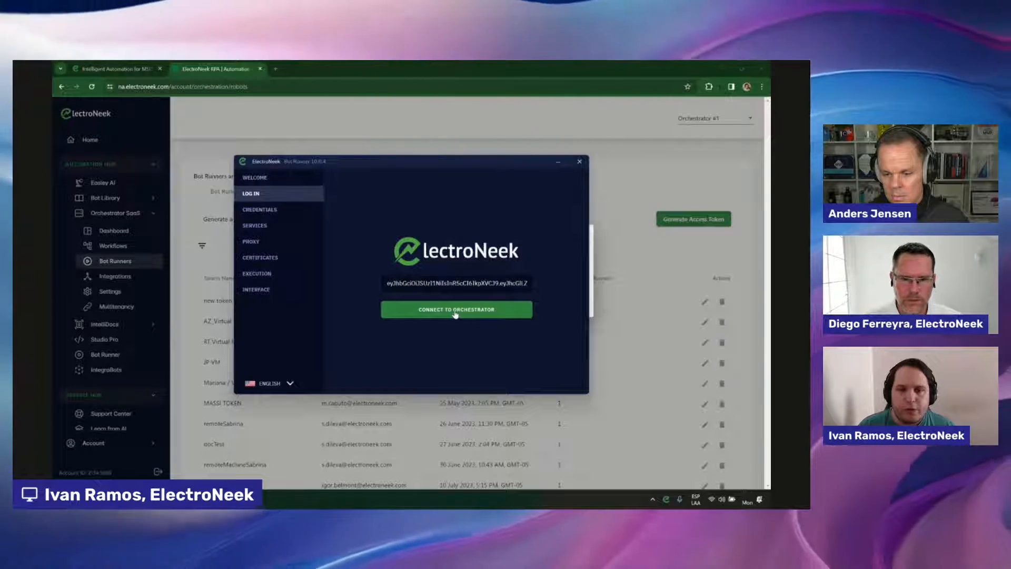
Return to the Orchestrator portal and check the lists of not approved and approved bot runners.
{"action": "left_click", "coordinate": [392, 120]}
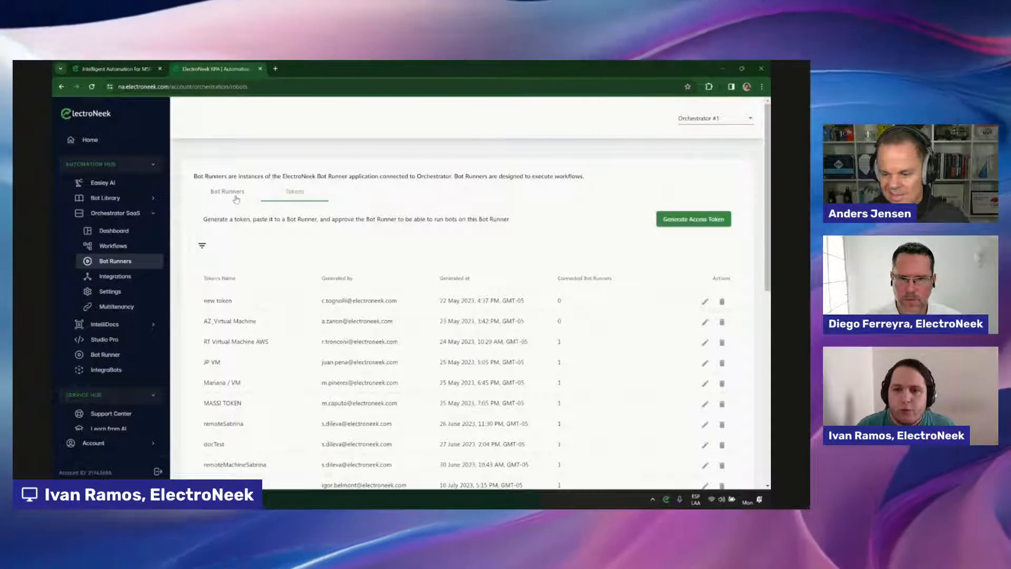
{"action": "left_click", "coordinate": [234, 195]}
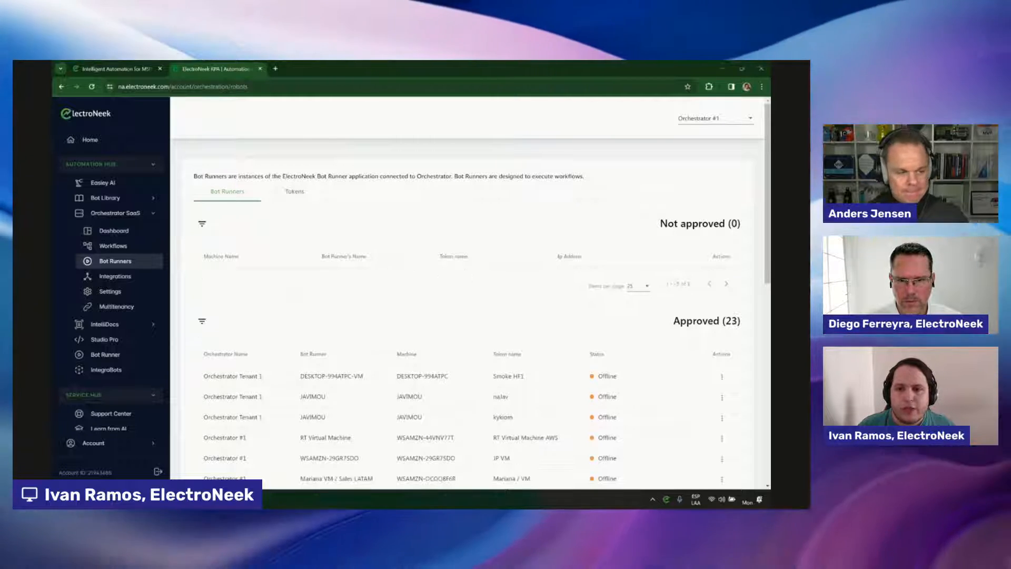
View the Bot Runner application's welcome window, close it and return to the web portal's home page.
{"action": "mouse_move", "coordinate": [199, 499]}
{"action": "left_click", "coordinate": [199, 453]}
{"action": "left_click", "coordinate": [274, 178]}
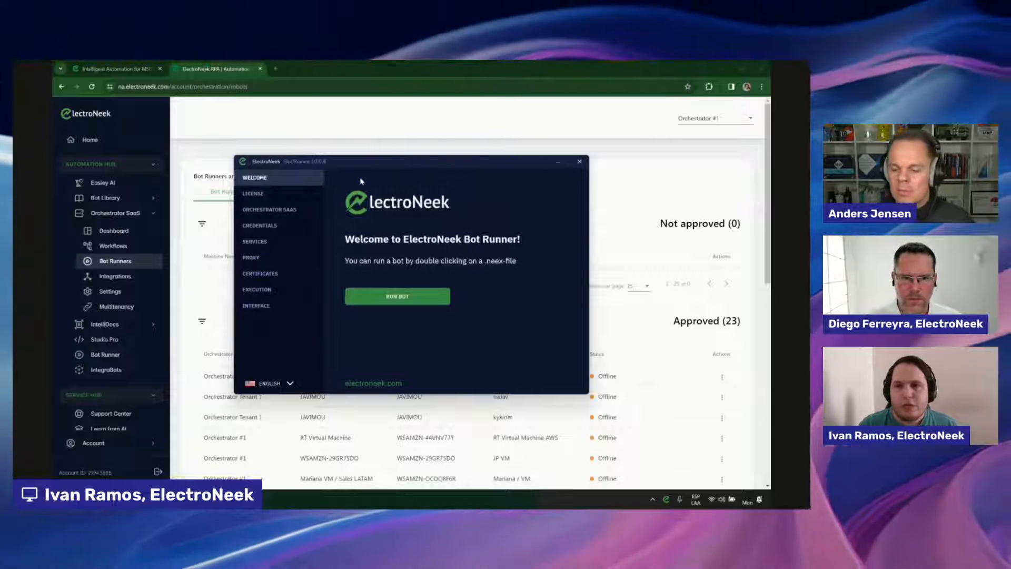
{"action": "left_click", "coordinate": [579, 163]}
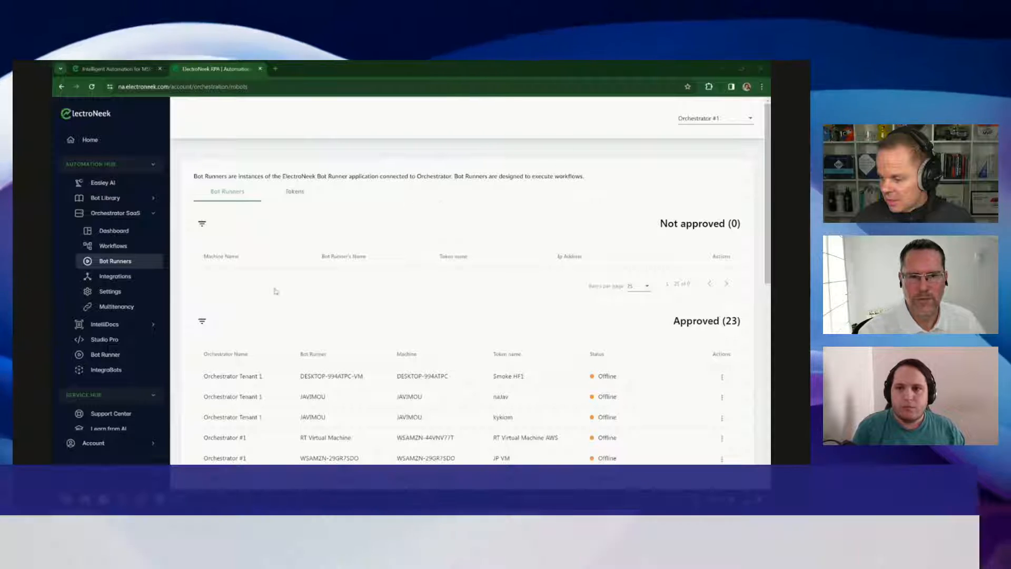
{"action": "left_click", "coordinate": [108, 137]}
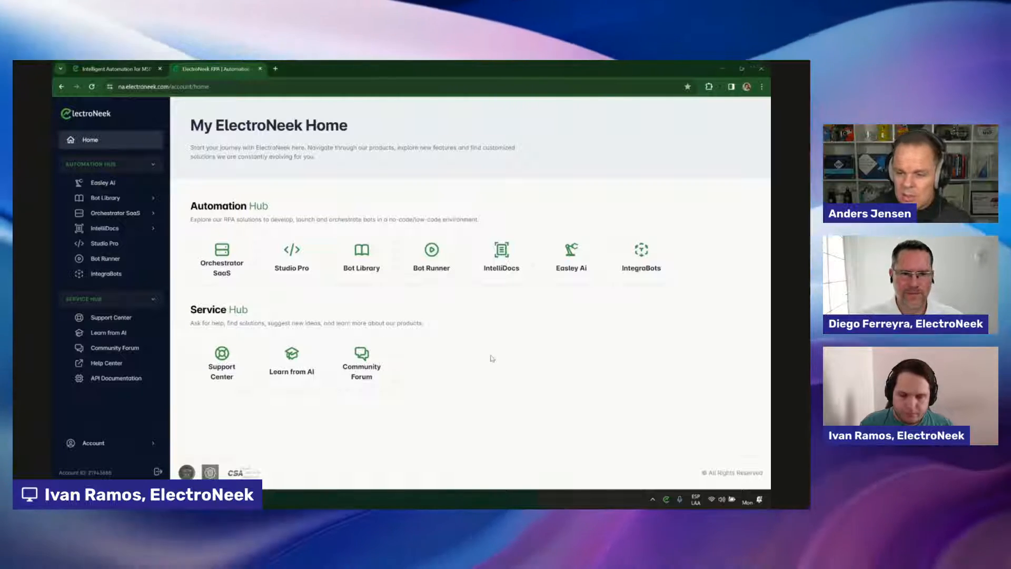
Switch to Studio Pro and try an Easley.AI workflow prompt for reading an "Invoice" email and processing its first attachment via IntelliDocs, closing without building.
{"action": "left_click", "coordinate": [155, 474]}
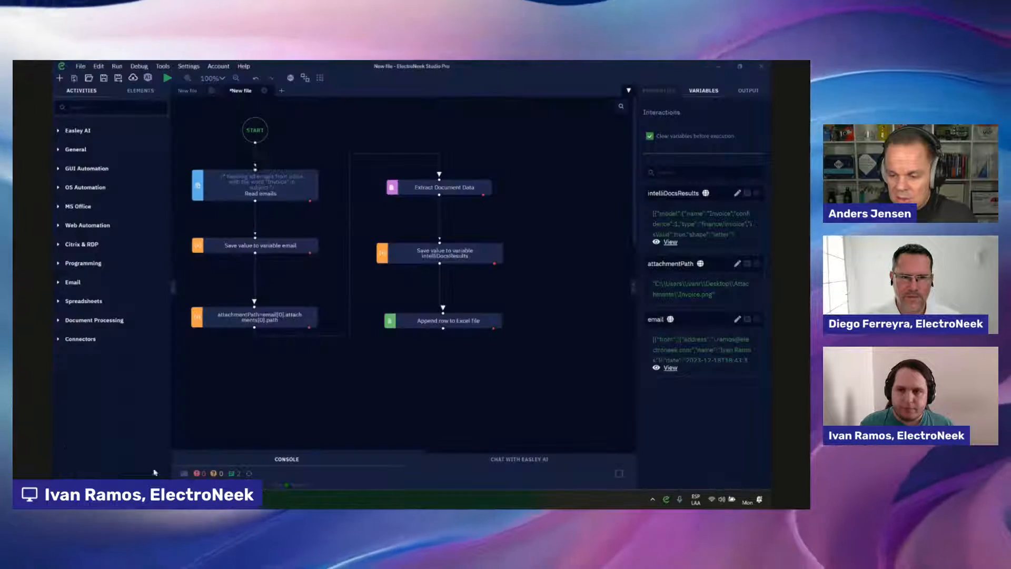
{"action": "left_click", "coordinate": [147, 78]}
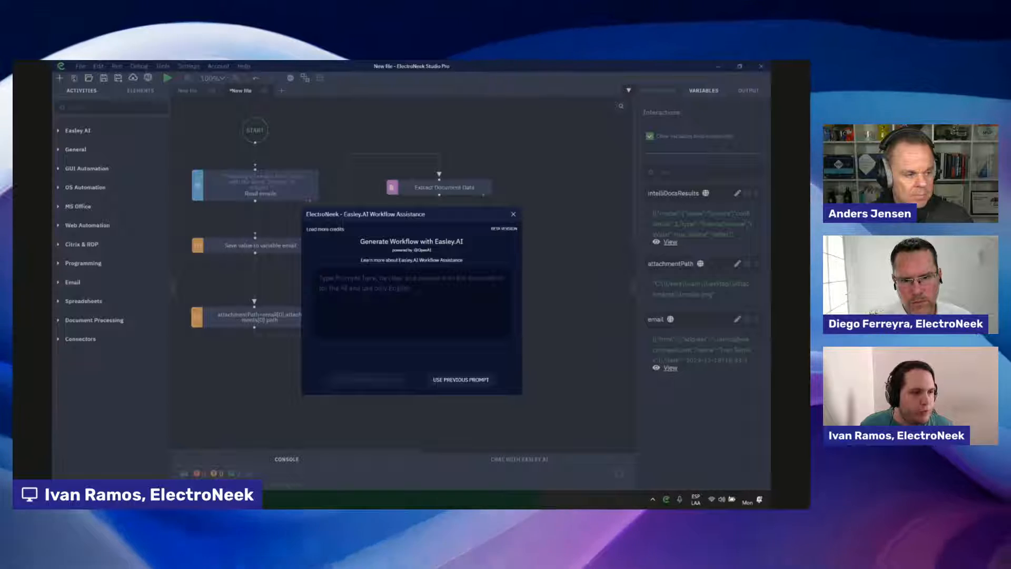
{"action": "left_click", "coordinate": [469, 305]}
{"action": "key", "text": "ctrl+v"}
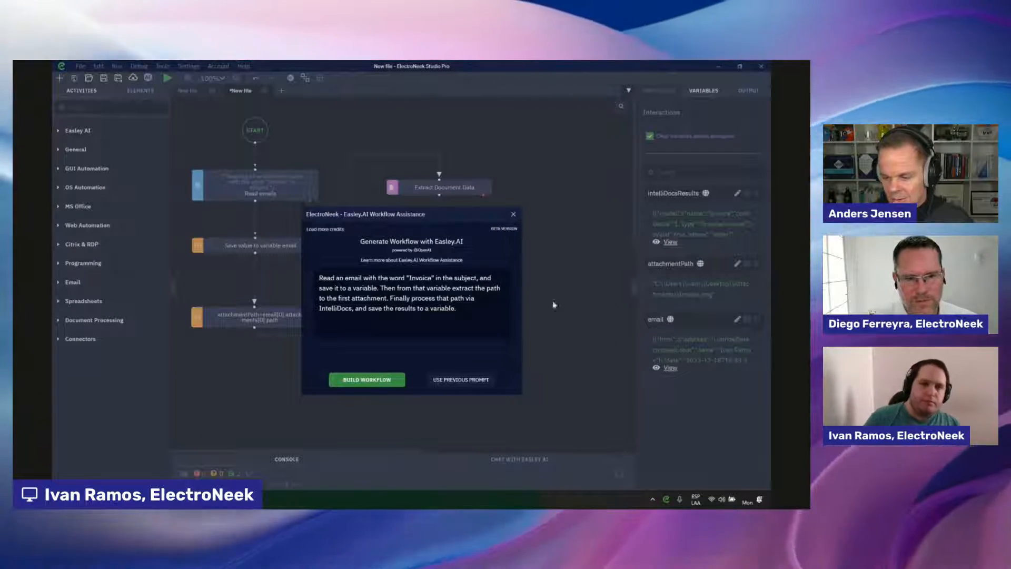
{"action": "left_click", "coordinate": [514, 214]}
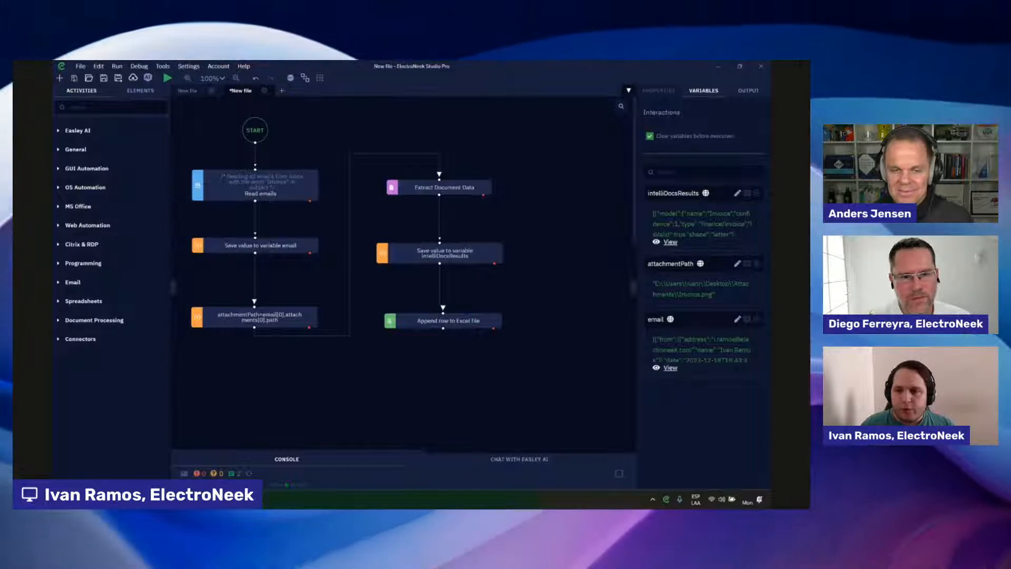
Switch back to the ElectroNeek portal in the browser and open IntegraBots.
{"action": "mouse_move", "coordinate": [122, 499]}
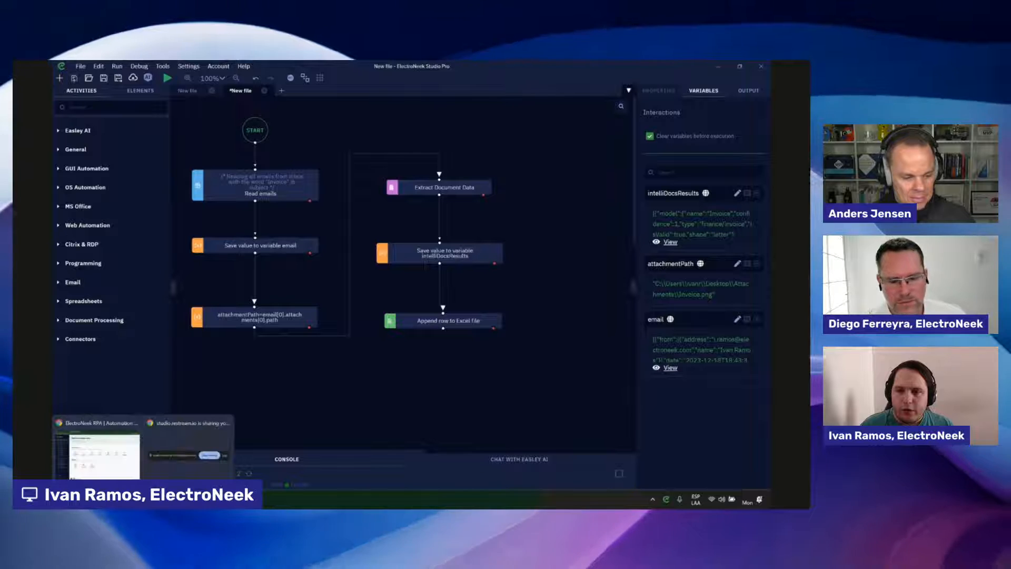
{"action": "left_click", "coordinate": [200, 444]}
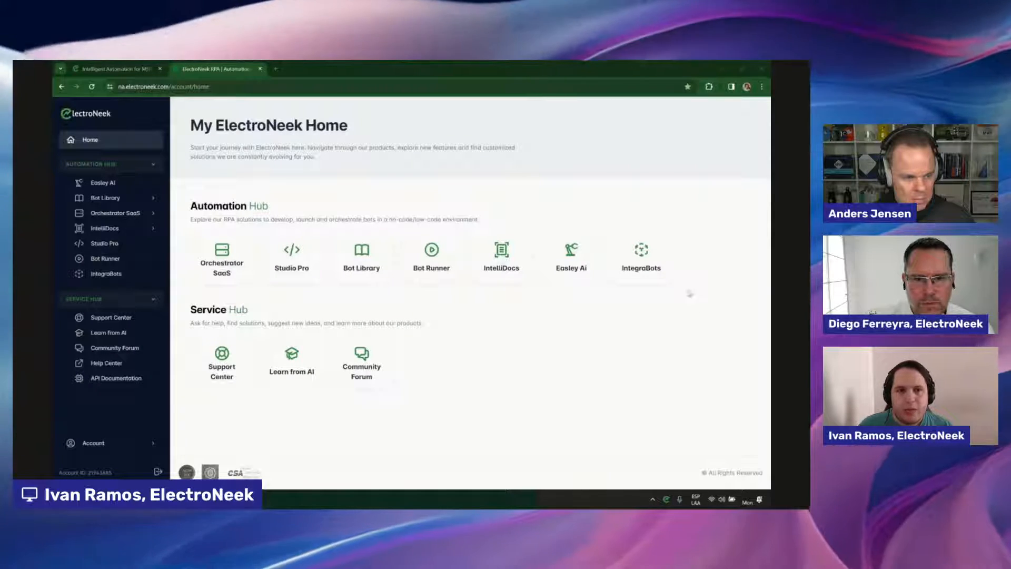
{"action": "left_click", "coordinate": [628, 268]}
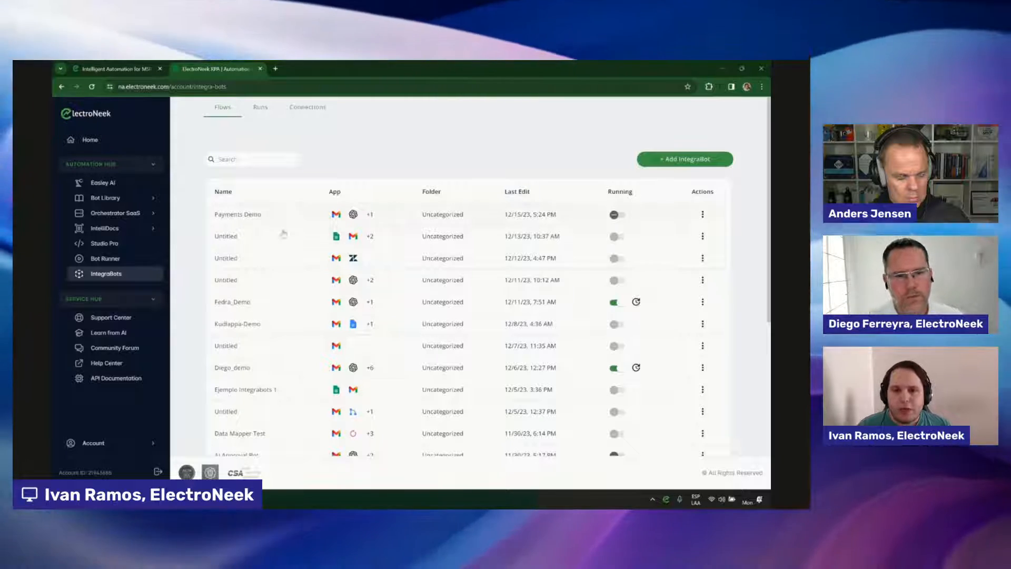
Review the IntegraBots run history and connections, reloading the page to refresh the connections list.
{"action": "left_click", "coordinate": [260, 107]}
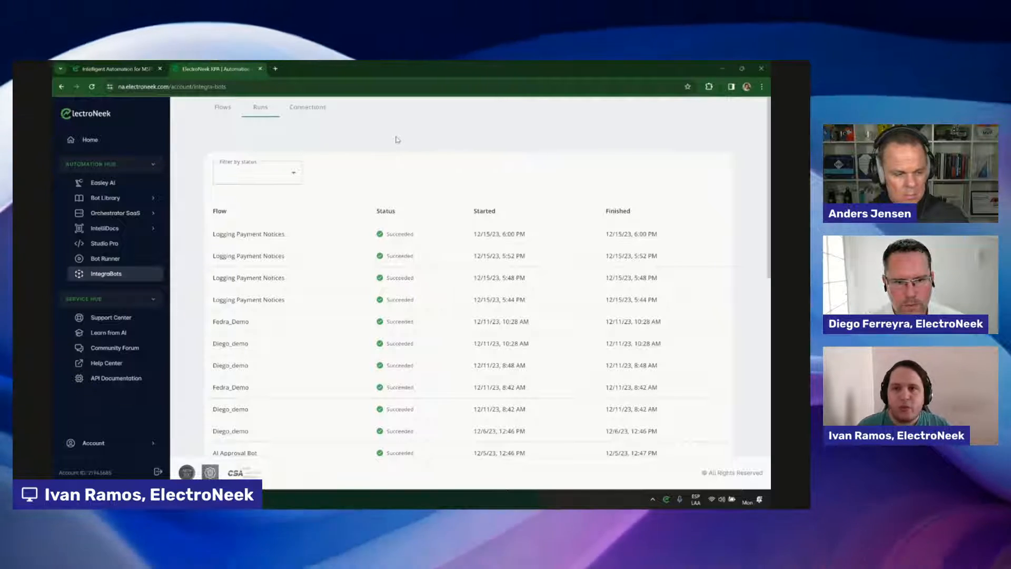
{"action": "left_click", "coordinate": [307, 106]}
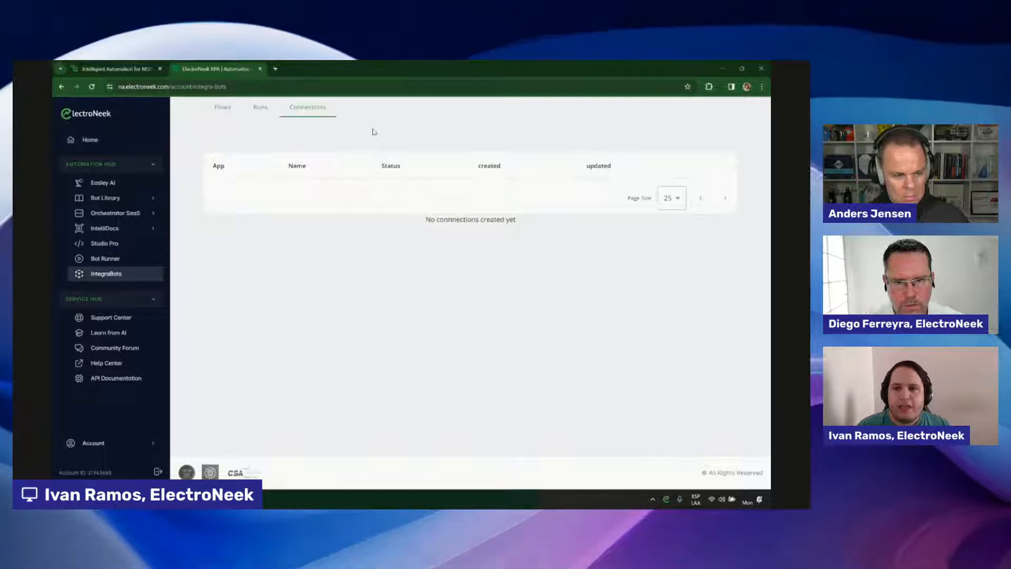
{"action": "left_click", "coordinate": [259, 114]}
{"action": "left_click", "coordinate": [298, 108]}
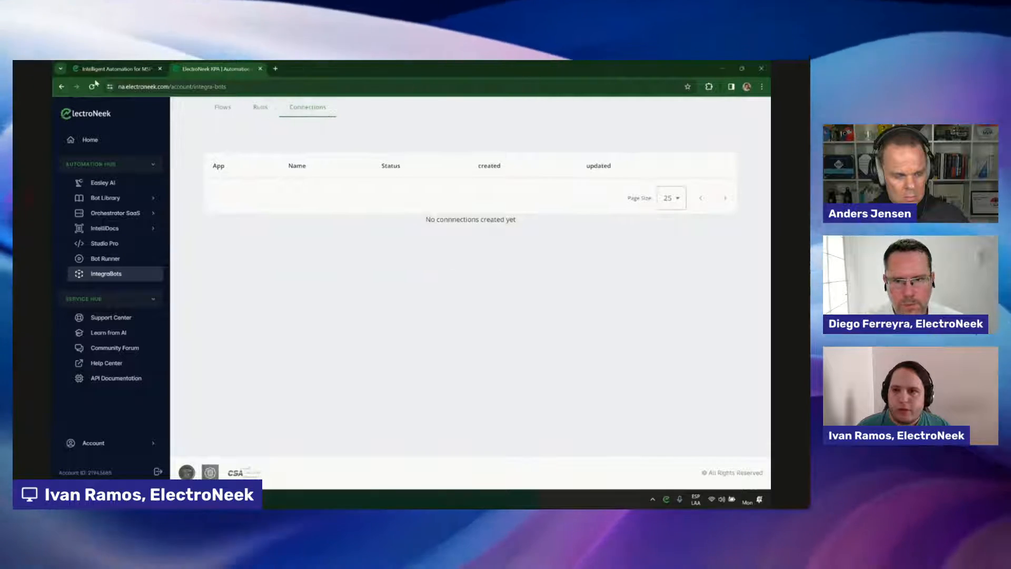
{"action": "left_click", "coordinate": [92, 86]}
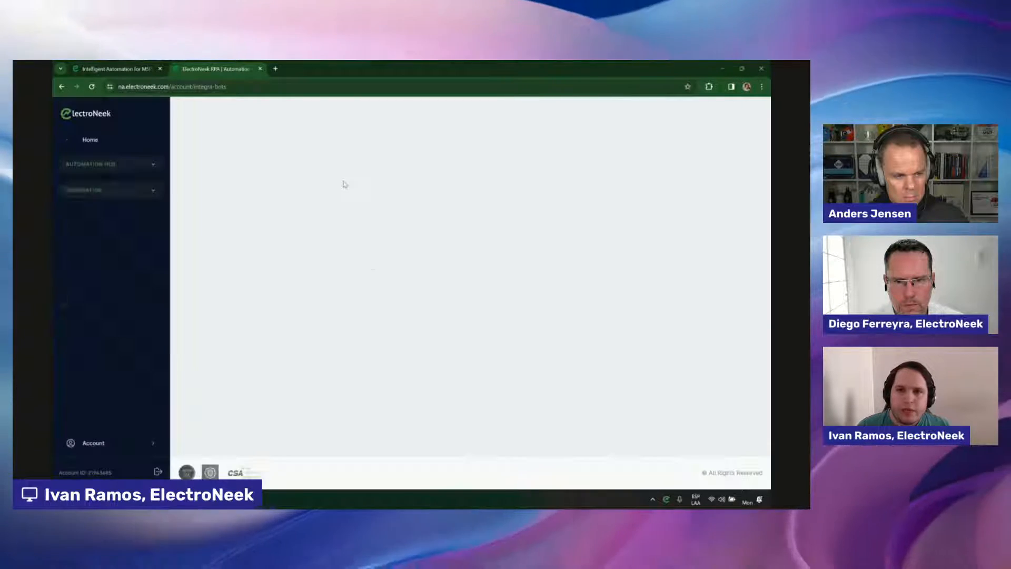
{"action": "left_click", "coordinate": [320, 108]}
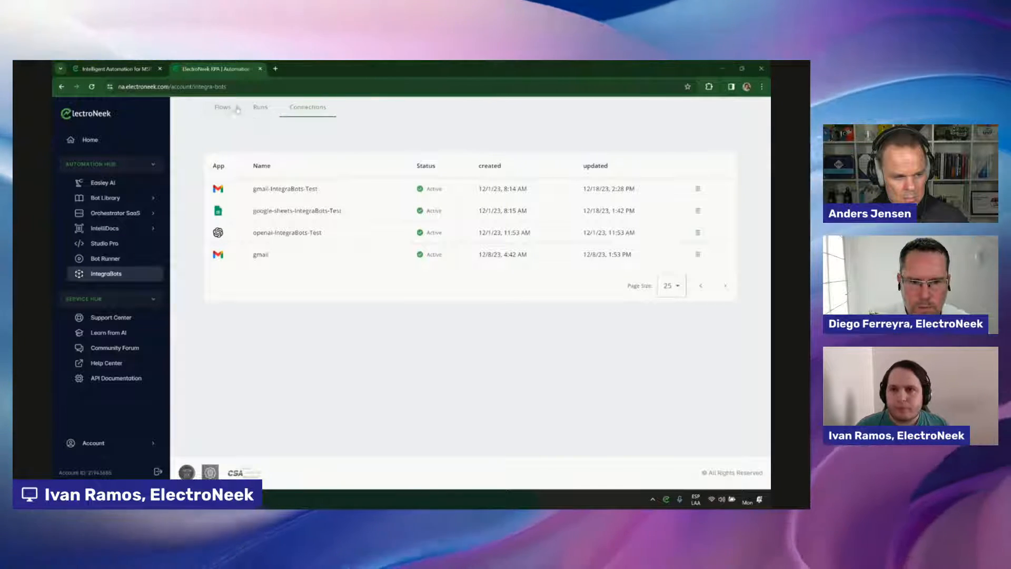
Return to the IntegraBots flows and add a new IntegraBot from scratch.
{"action": "left_click", "coordinate": [221, 109]}
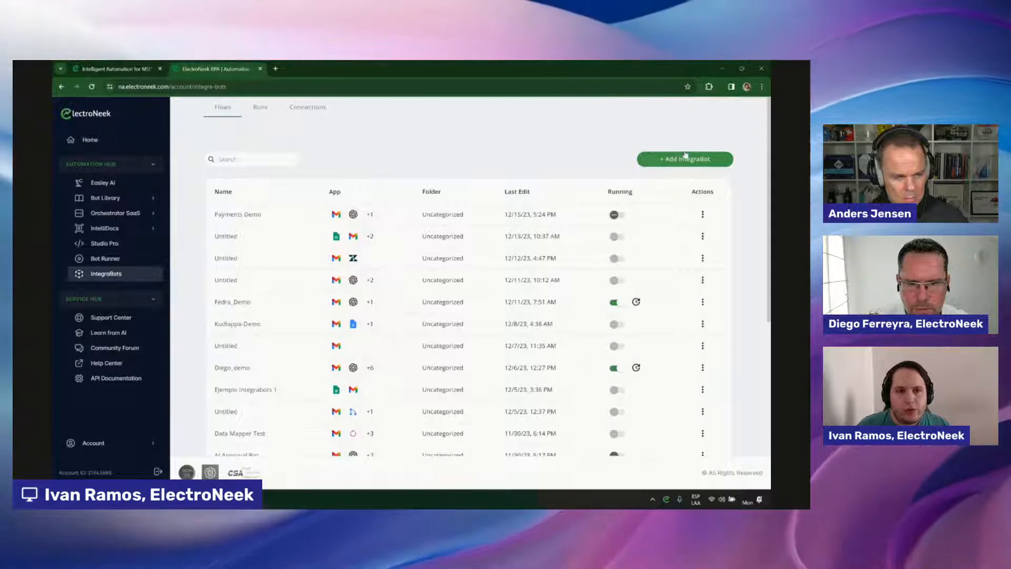
{"action": "left_click", "coordinate": [686, 156]}
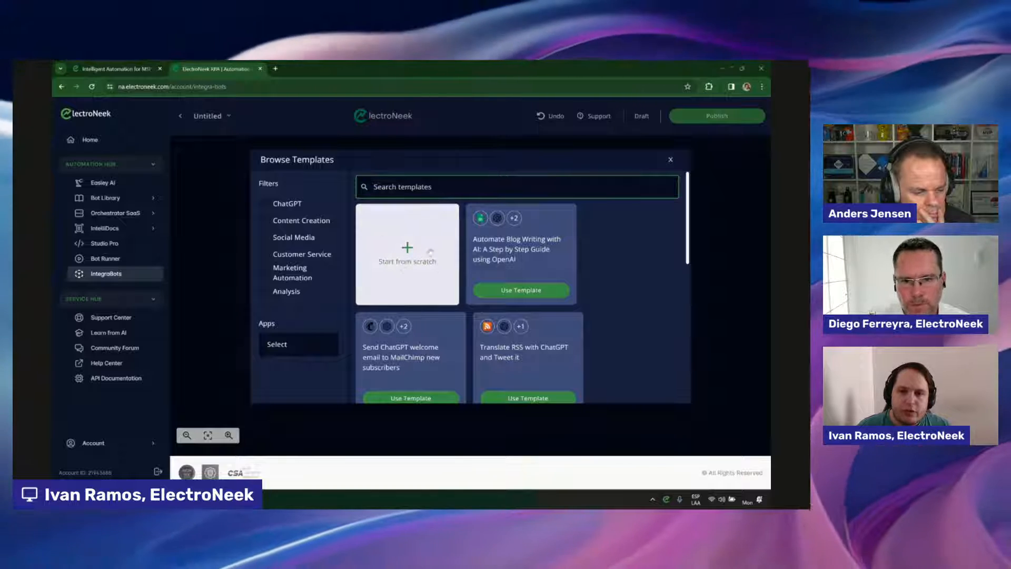
{"action": "left_click", "coordinate": [386, 260]}
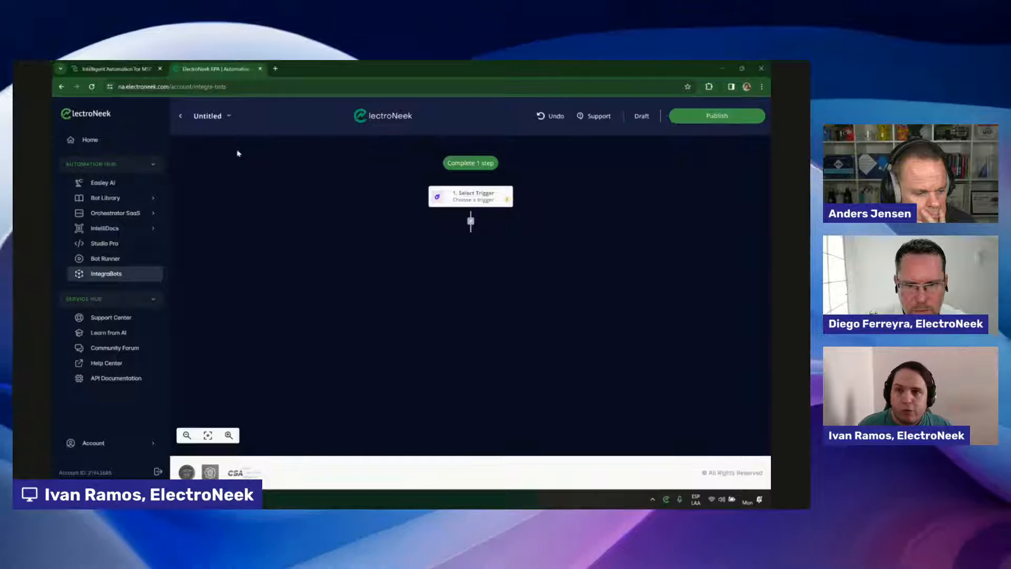
Rename the untitled flow as "Payment Notifications Logging".
{"action": "left_click", "coordinate": [229, 117]}
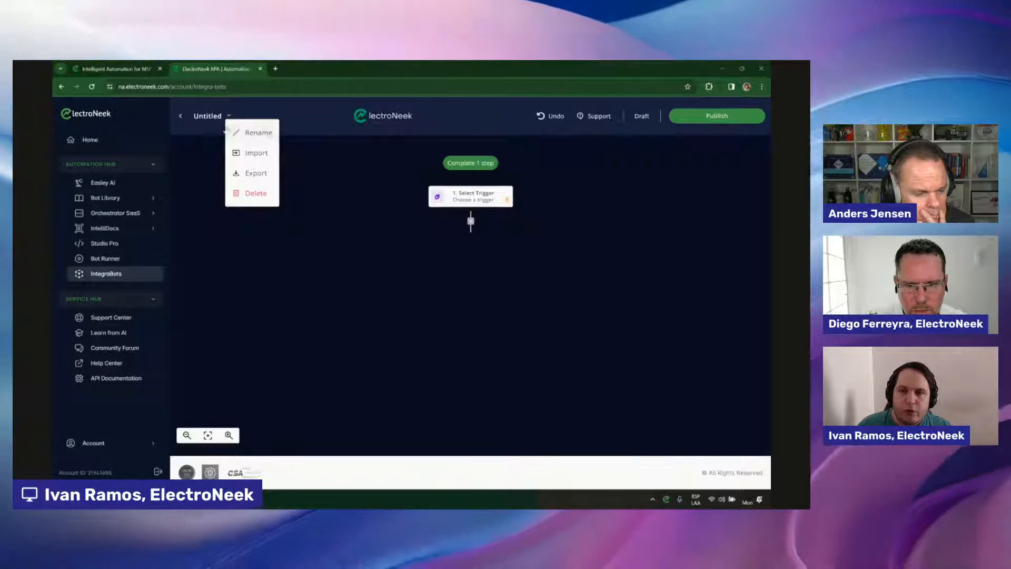
{"action": "left_click", "coordinate": [259, 133]}
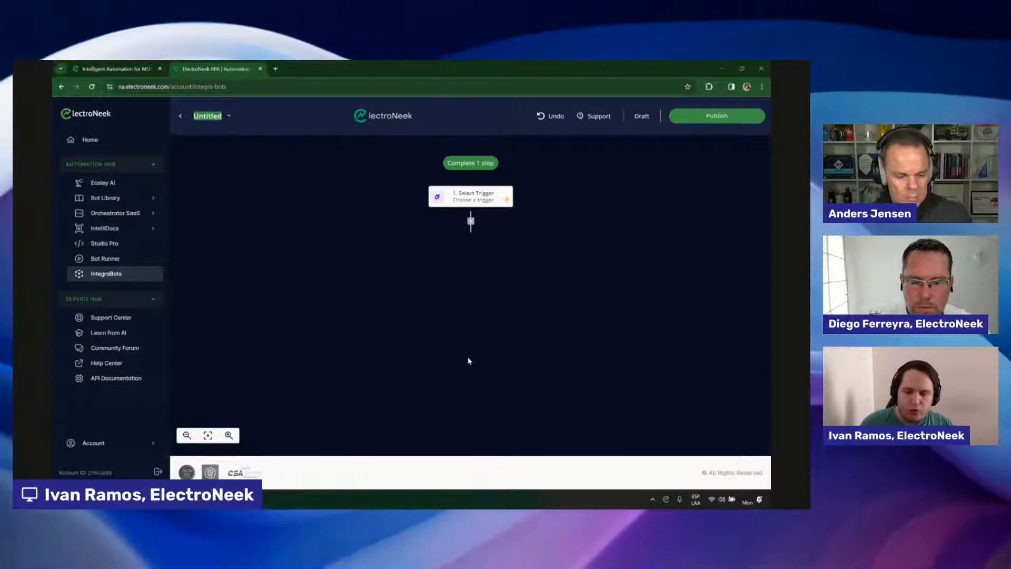
{"action": "type", "text": "a"}
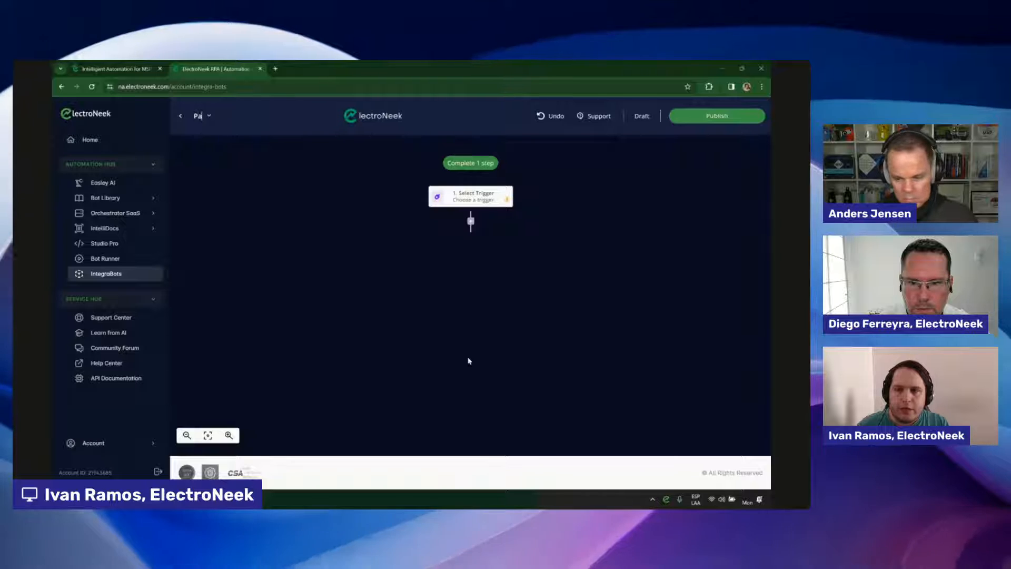
{"action": "type", "text": "yment Notif"}
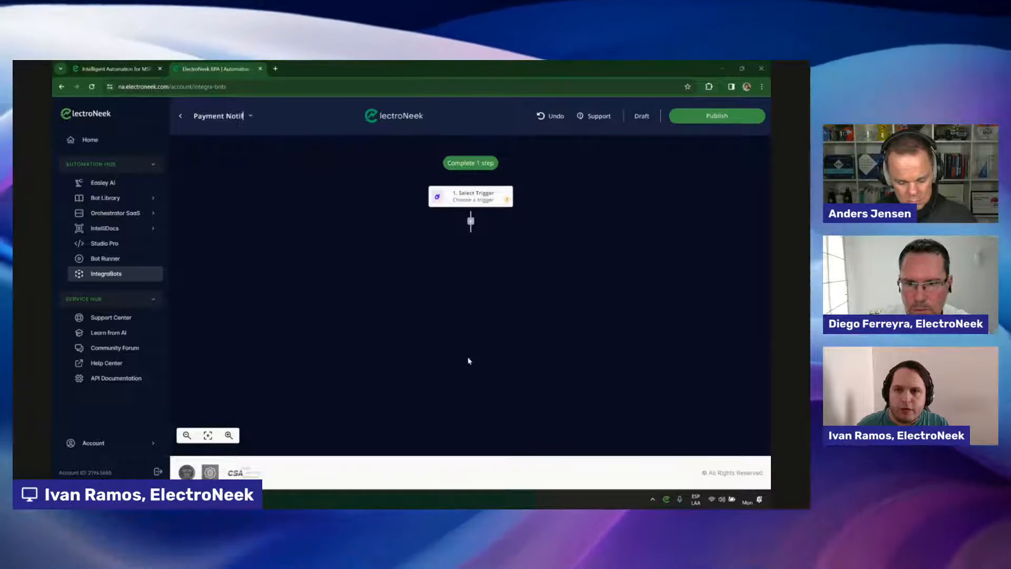
{"action": "type", "text": "ications Logging"}
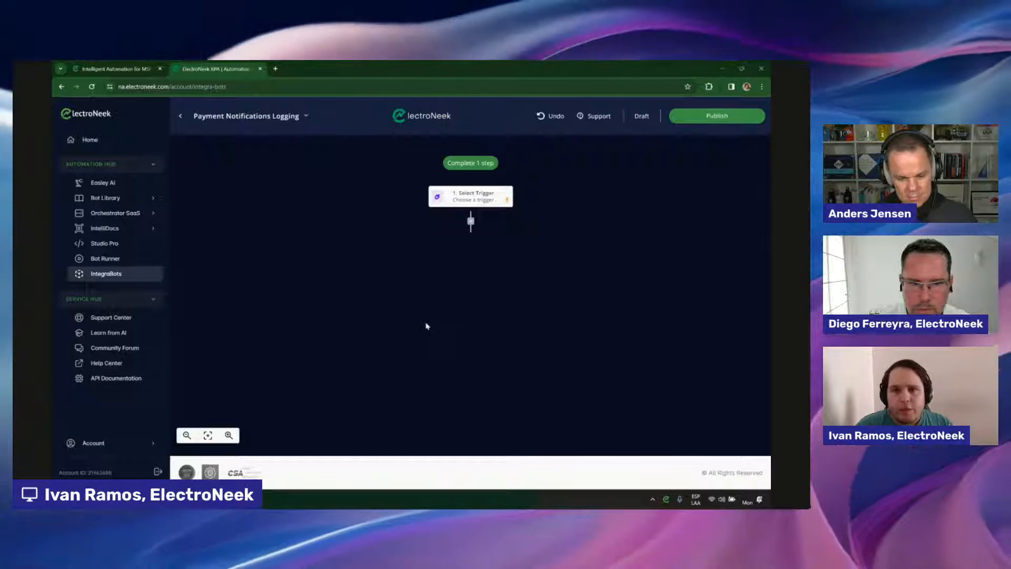
{"action": "key", "text": "Return"}
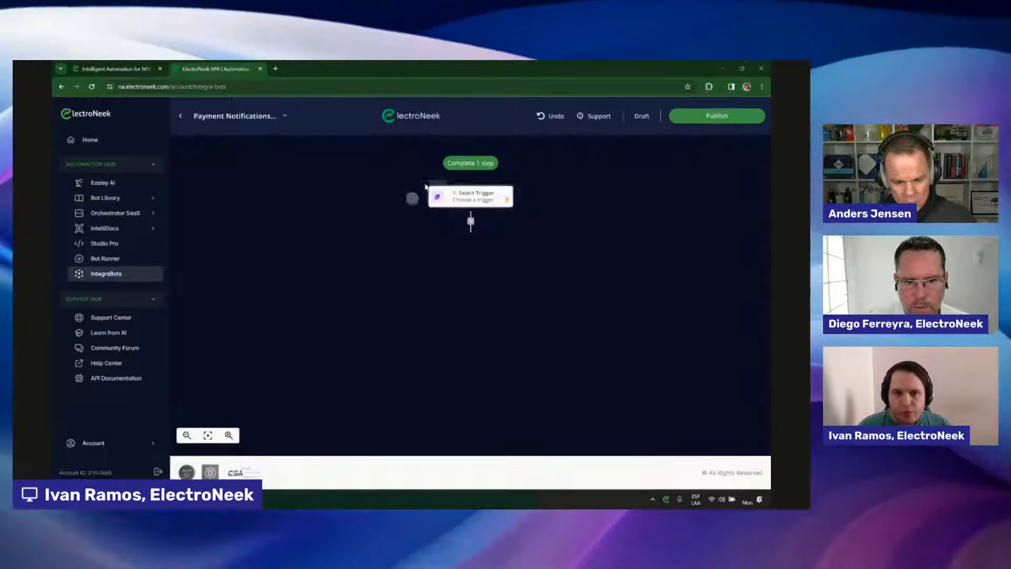
Open the trigger selection for the flow's first step and browse the available App Events and Core triggers.
{"action": "left_click", "coordinate": [453, 203]}
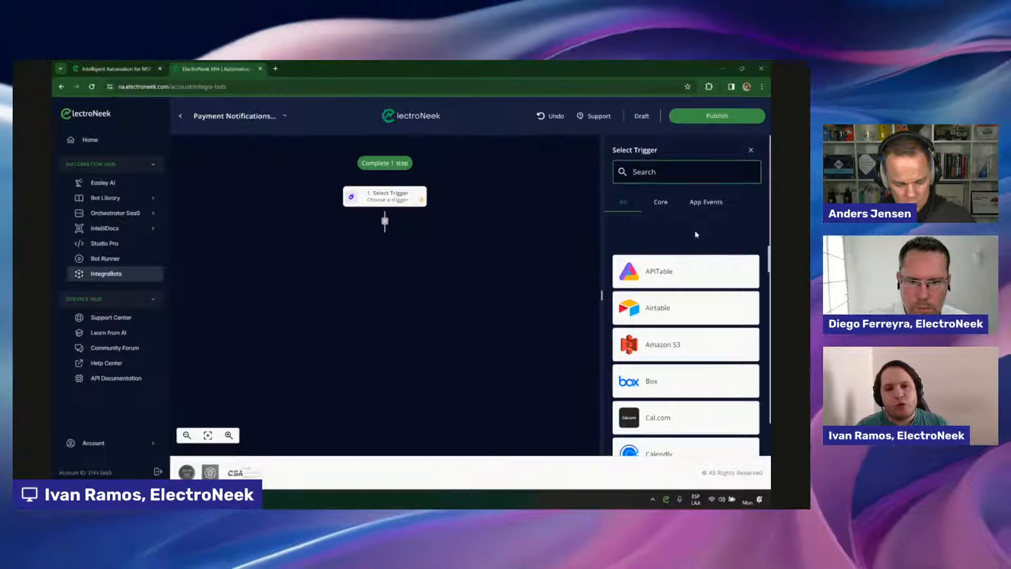
{"action": "left_click", "coordinate": [707, 204]}
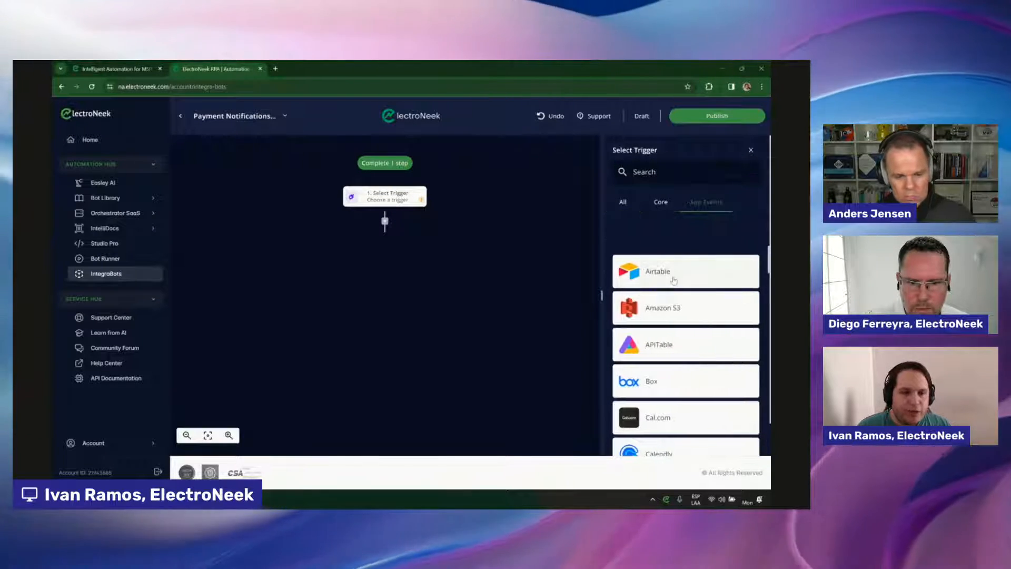
{"action": "scroll", "coordinate": [674, 281], "scroll_direction": "down", "scroll_amount": 2}
{"action": "scroll", "coordinate": [674, 280], "scroll_direction": "up", "scroll_amount": 2}
{"action": "scroll", "coordinate": [679, 295], "scroll_direction": "up", "scroll_amount": 1}
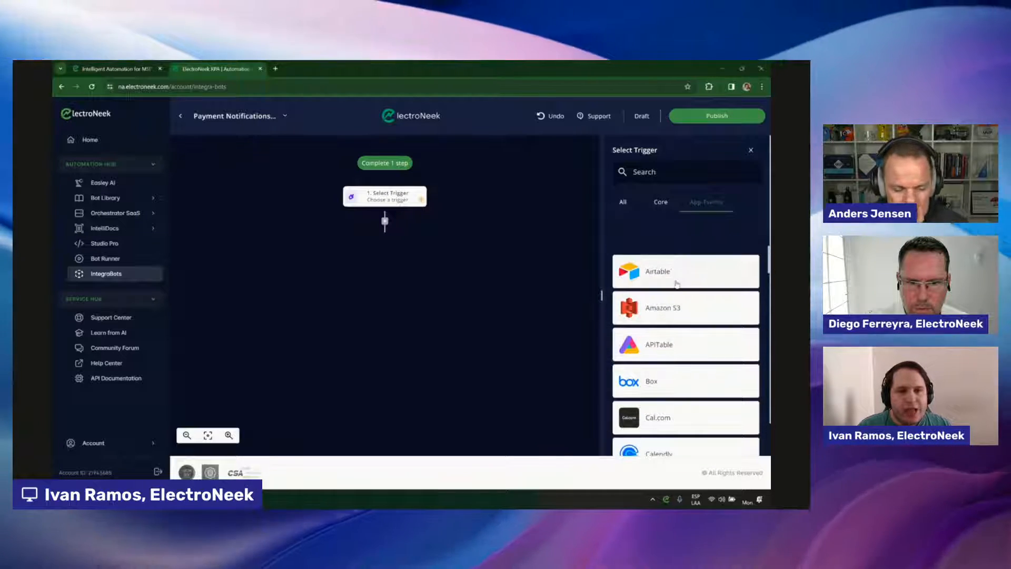
{"action": "scroll", "coordinate": [679, 316], "scroll_direction": "down", "scroll_amount": 5}
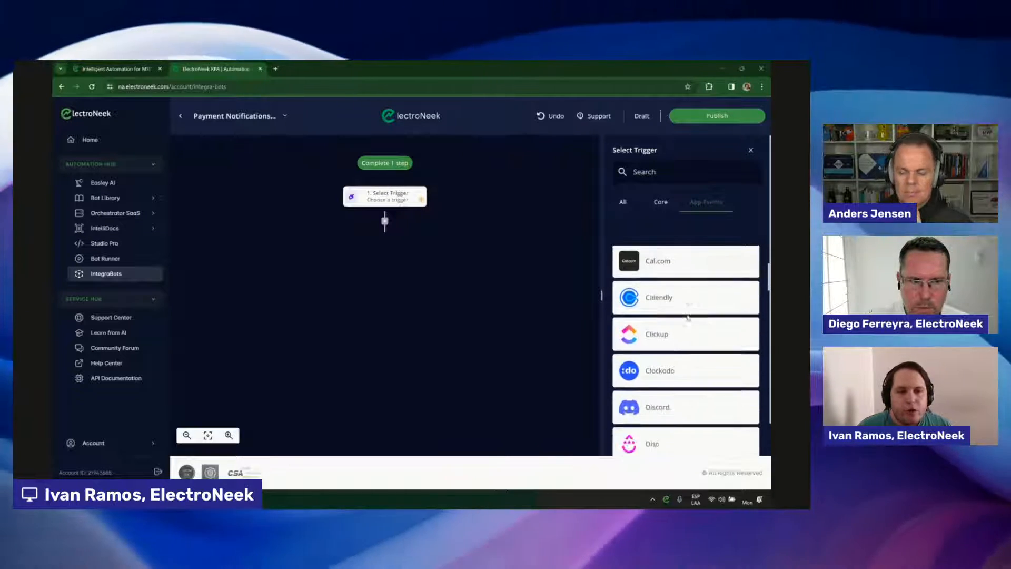
{"action": "scroll", "coordinate": [672, 349], "scroll_direction": "down", "scroll_amount": 8}
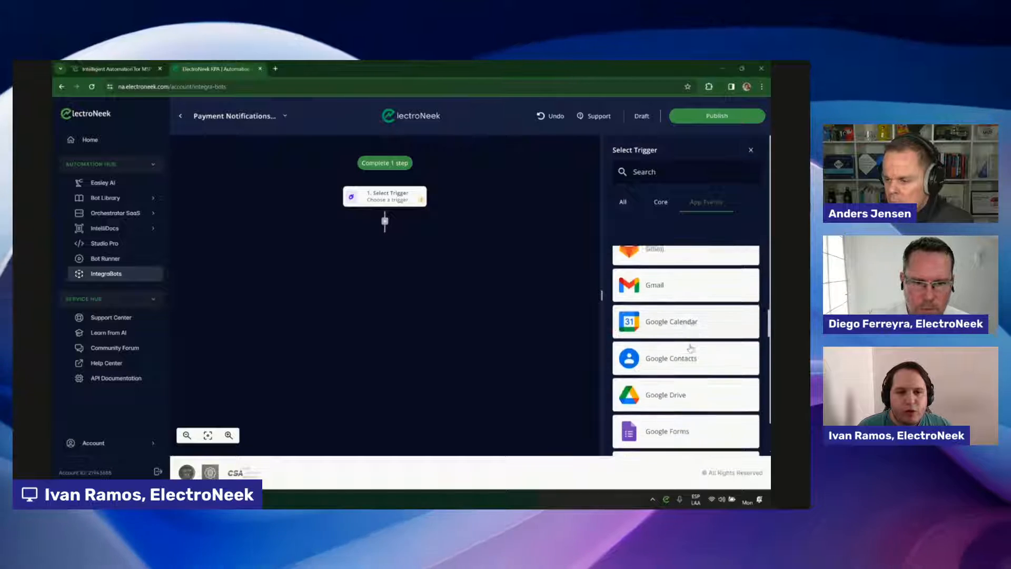
{"action": "scroll", "coordinate": [690, 363], "scroll_direction": "down", "scroll_amount": 8}
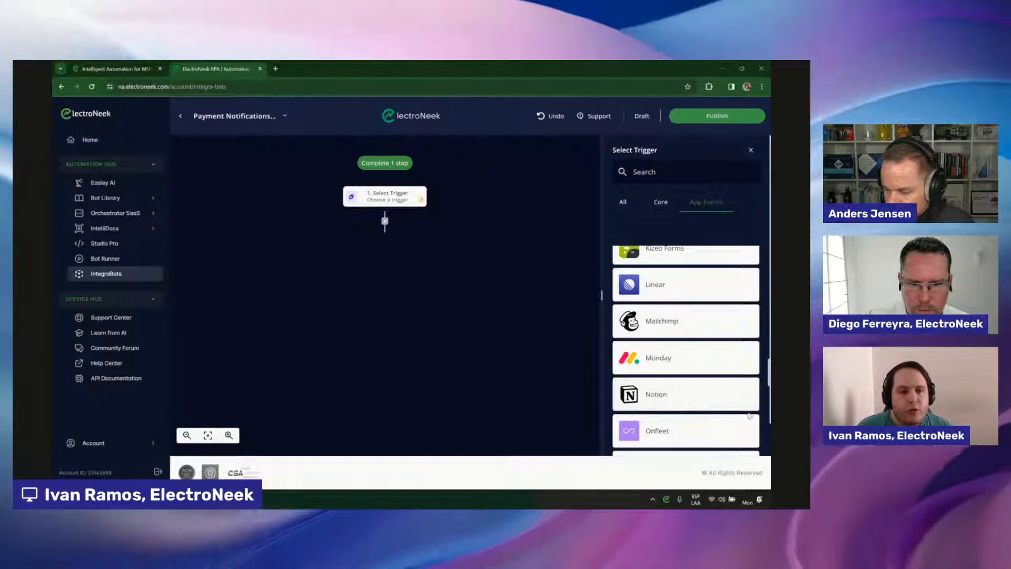
{"action": "scroll", "coordinate": [701, 395], "scroll_direction": "down", "scroll_amount": 8}
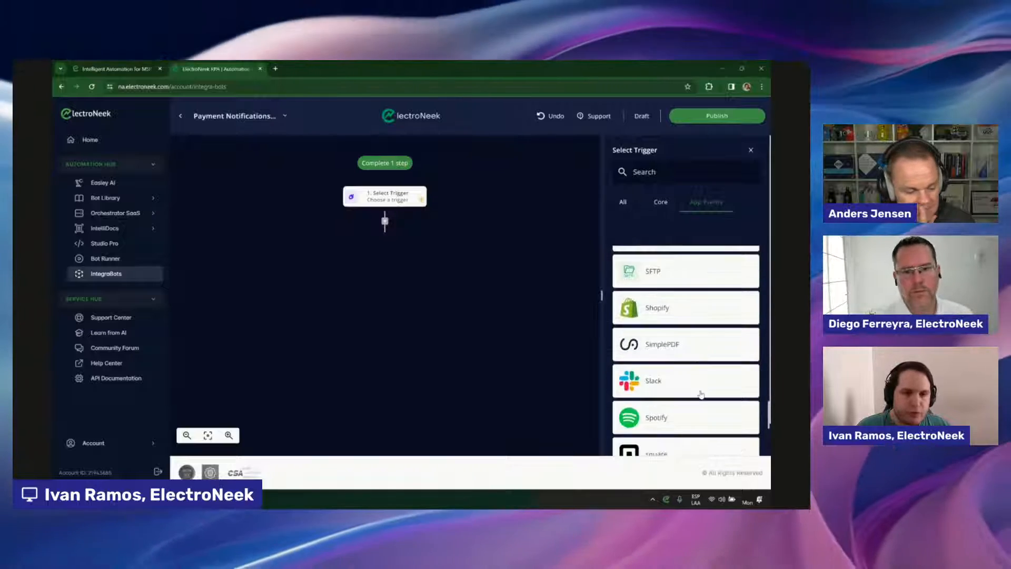
{"action": "scroll", "coordinate": [701, 396], "scroll_direction": "down", "scroll_amount": 8}
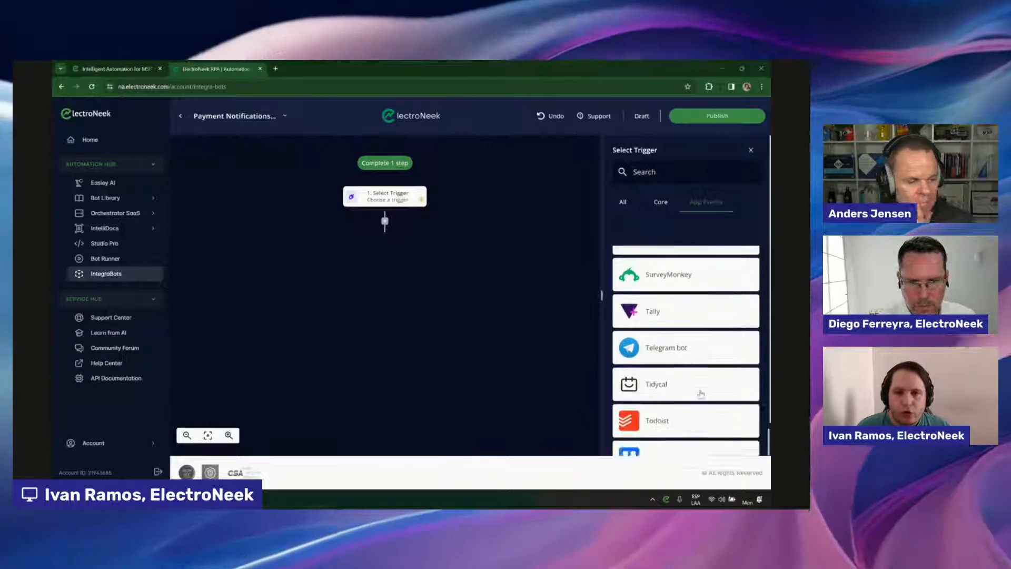
{"action": "scroll", "coordinate": [701, 394], "scroll_direction": "down", "scroll_amount": 4}
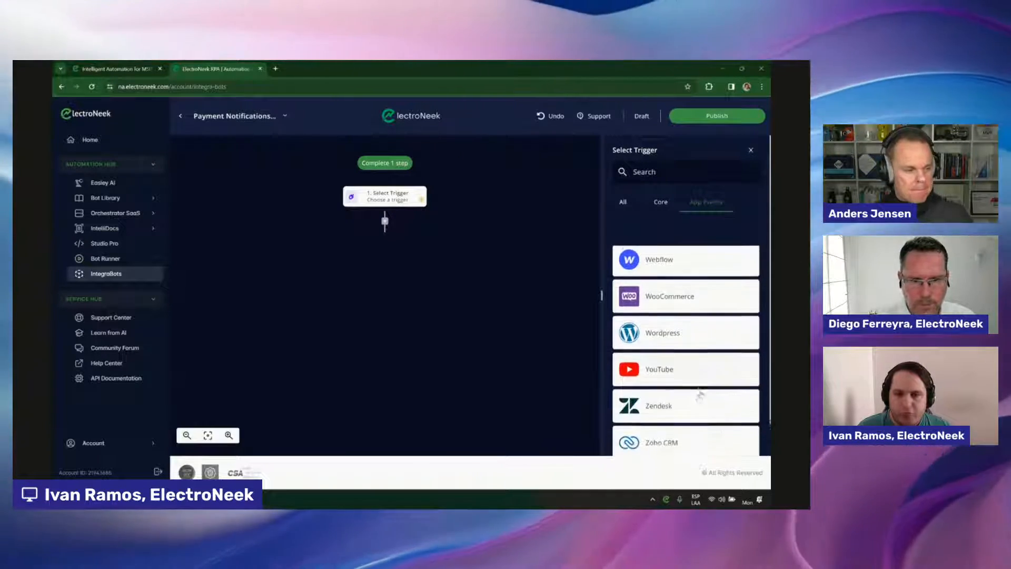
{"action": "left_click", "coordinate": [661, 202]}
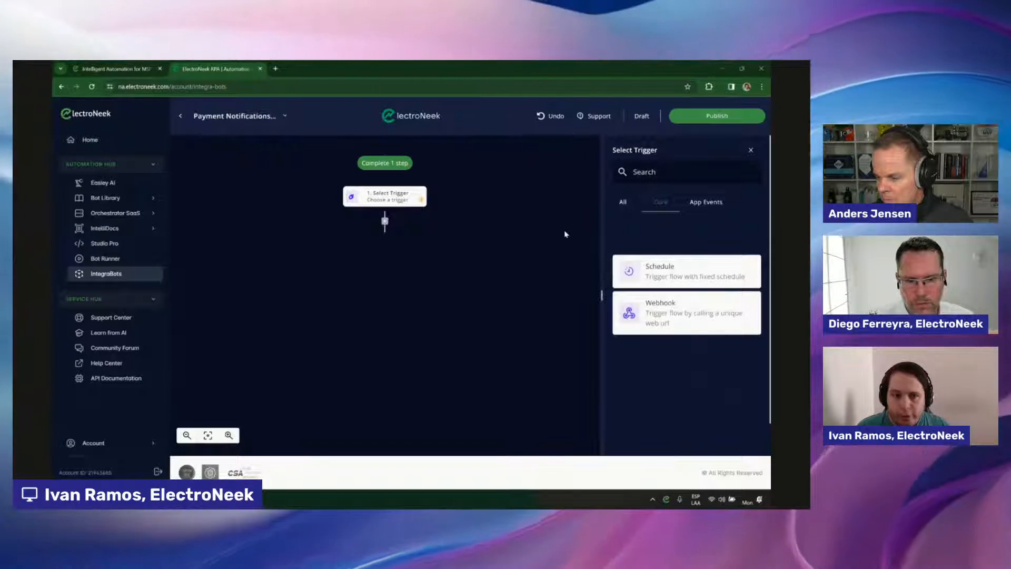
{"action": "left_click", "coordinate": [706, 202]}
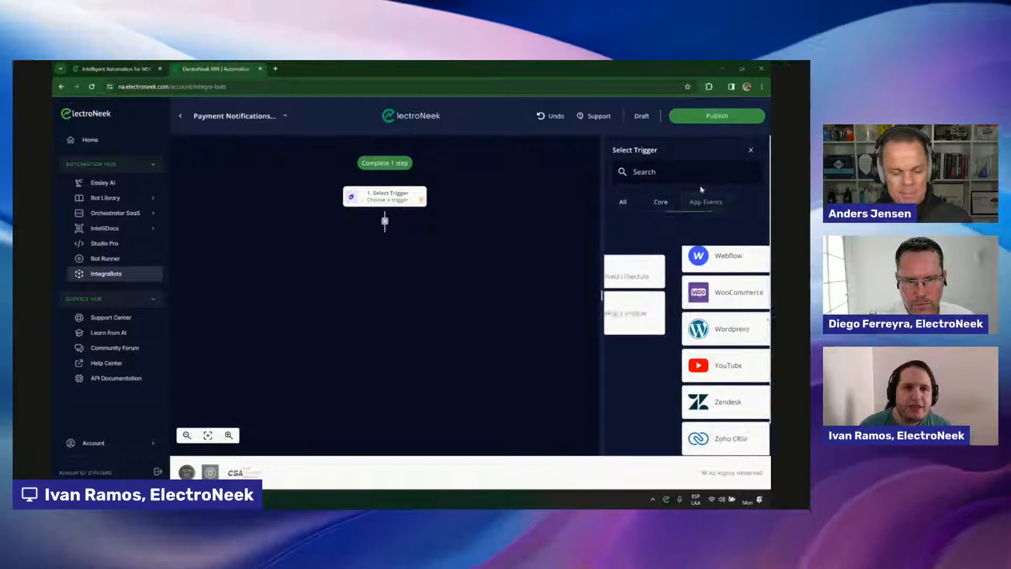
Set the flow's trigger to Gmail's New Email event, searching the App Events for Gmail.
{"action": "left_click", "coordinate": [704, 180]}
{"action": "type", "text": "Gmai"}
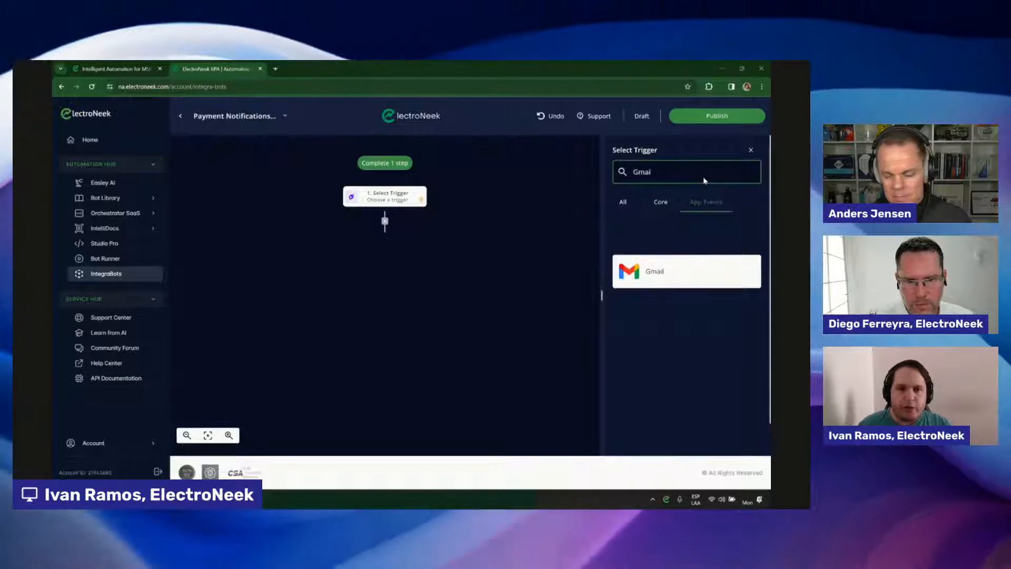
{"action": "left_click", "coordinate": [668, 276]}
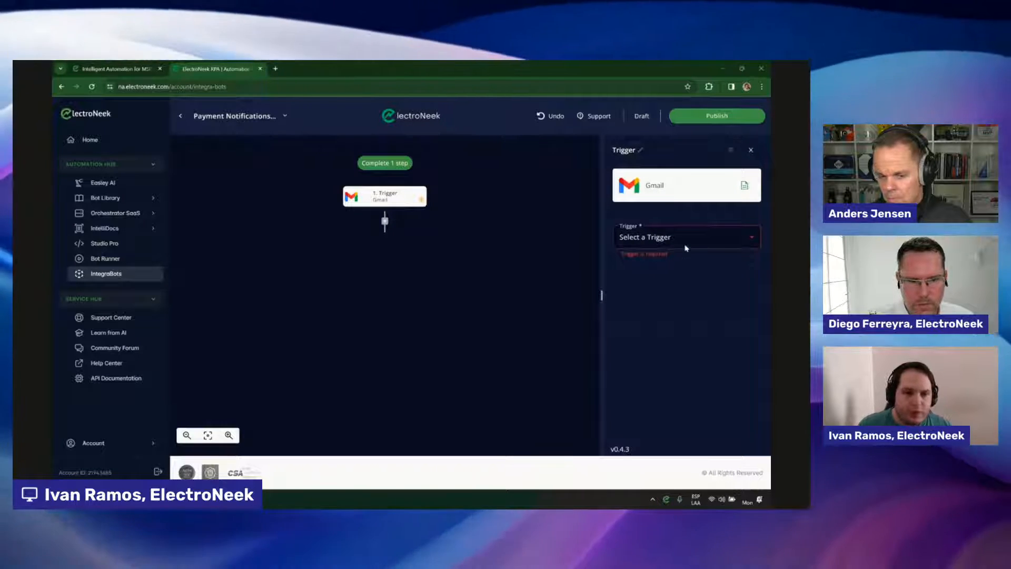
{"action": "left_click", "coordinate": [652, 237]}
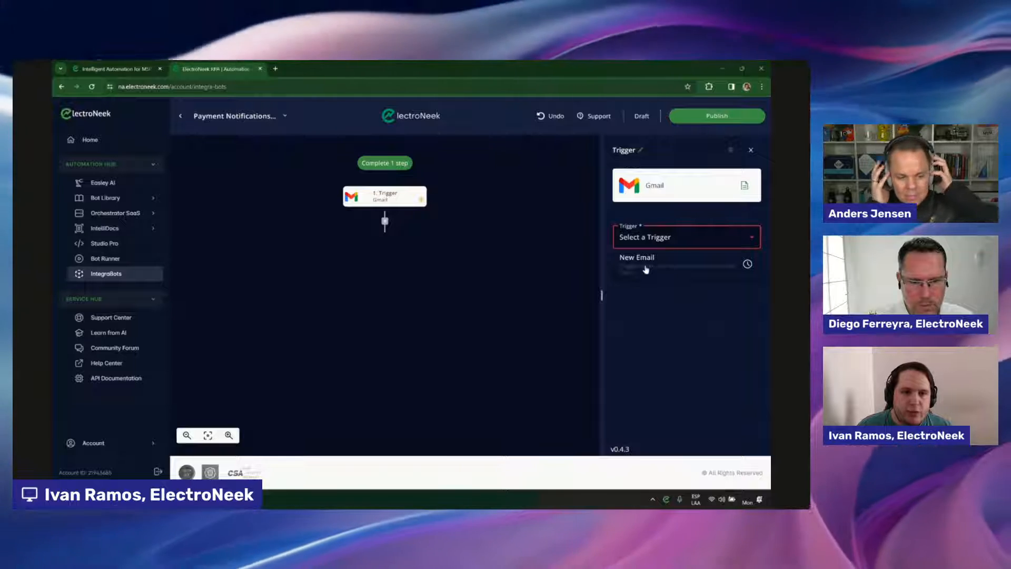
{"action": "left_click", "coordinate": [646, 266]}
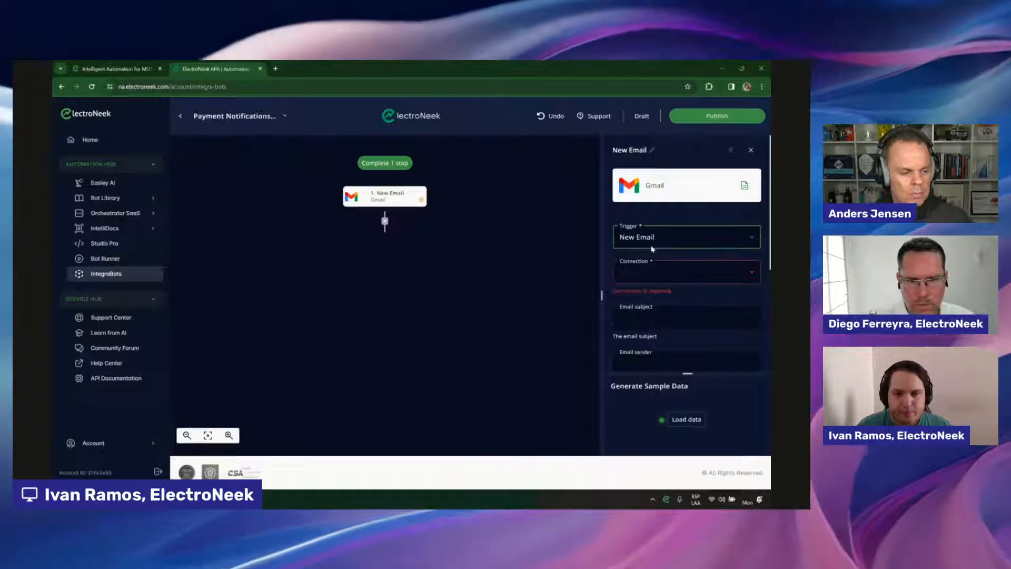
Assign the existing gmail-IntegraBots-Test connection to the New Email trigger.
{"action": "scroll", "coordinate": [662, 264], "scroll_direction": "down", "scroll_amount": 3}
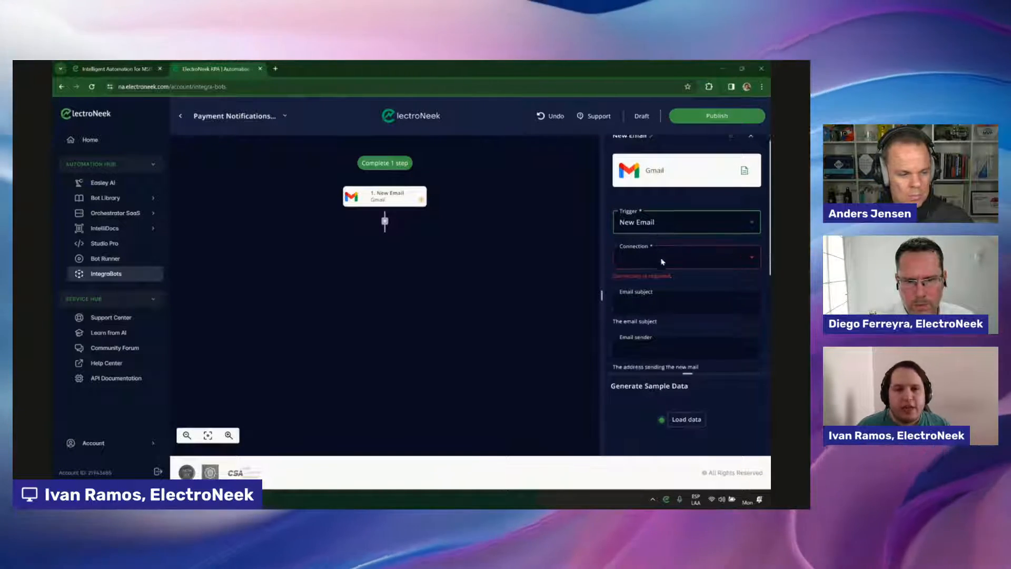
{"action": "scroll", "coordinate": [661, 318], "scroll_direction": "up", "scroll_amount": 3}
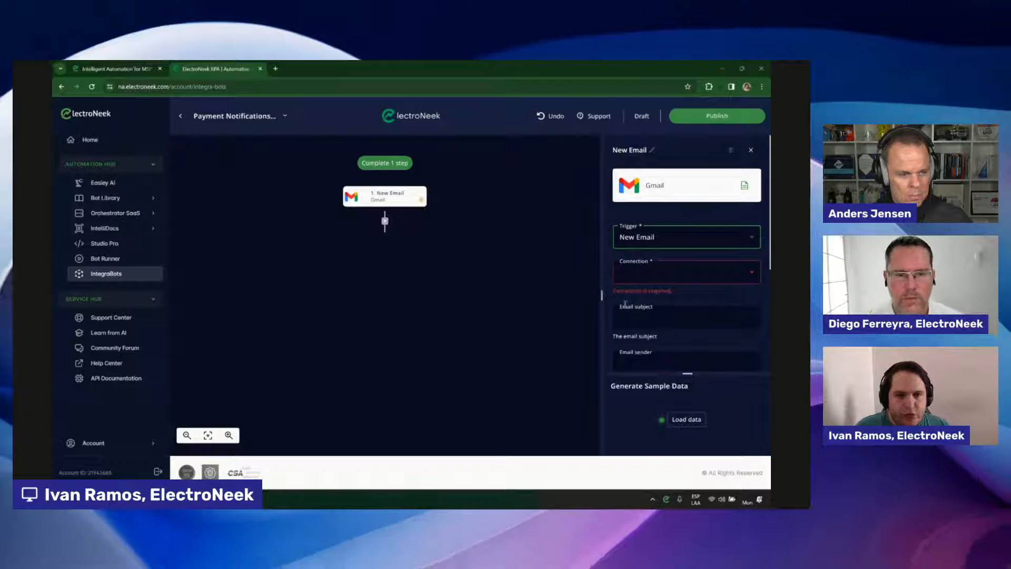
{"action": "left_click", "coordinate": [656, 274]}
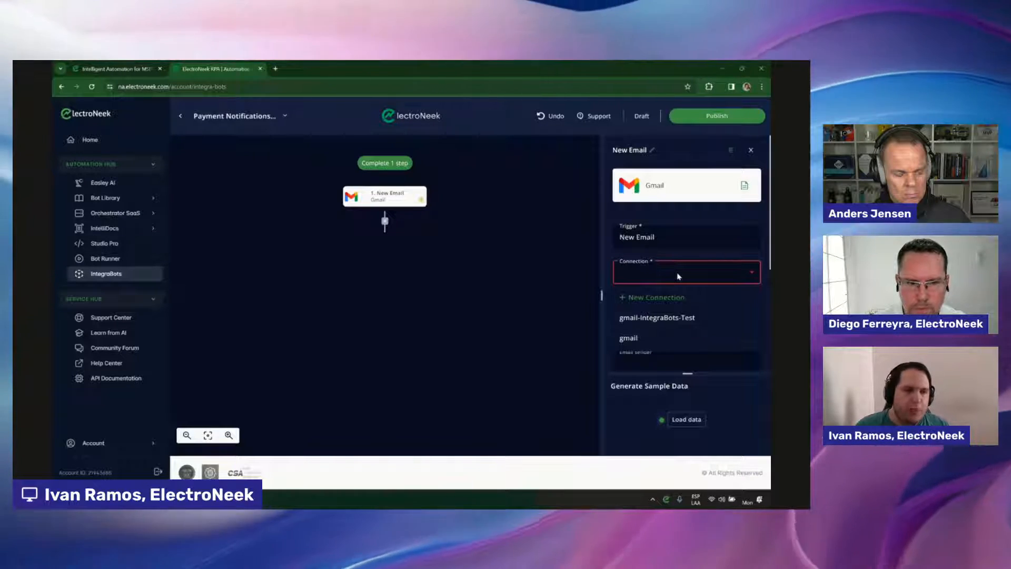
{"action": "left_click", "coordinate": [678, 276]}
{"action": "left_click", "coordinate": [678, 273]}
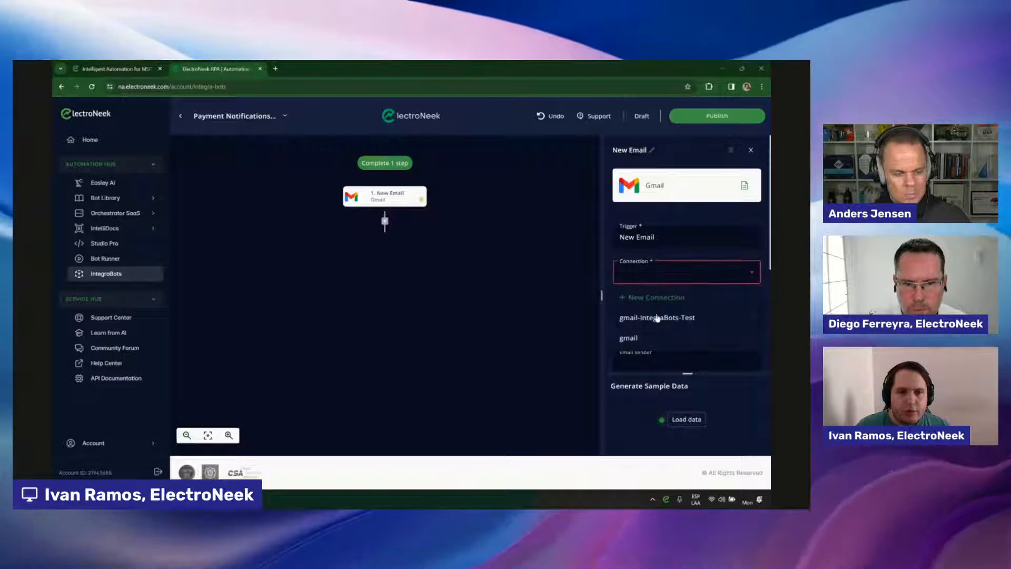
{"action": "left_click", "coordinate": [648, 317]}
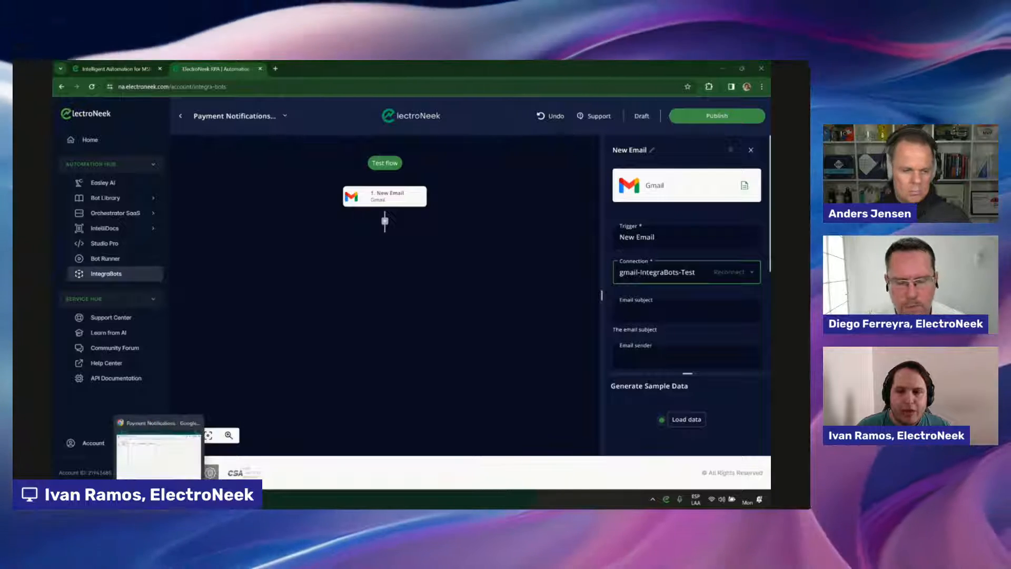
Check the Payment Notifications spreadsheet and the Gmail inbox in the other browser window, and return to the flow.
{"action": "left_click", "coordinate": [158, 500]}
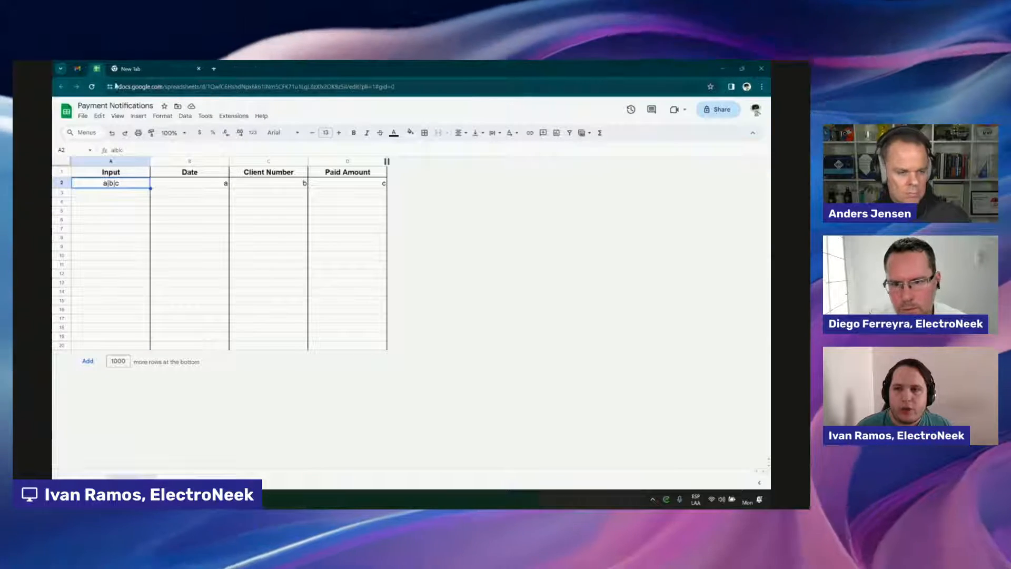
{"action": "left_click", "coordinate": [77, 69]}
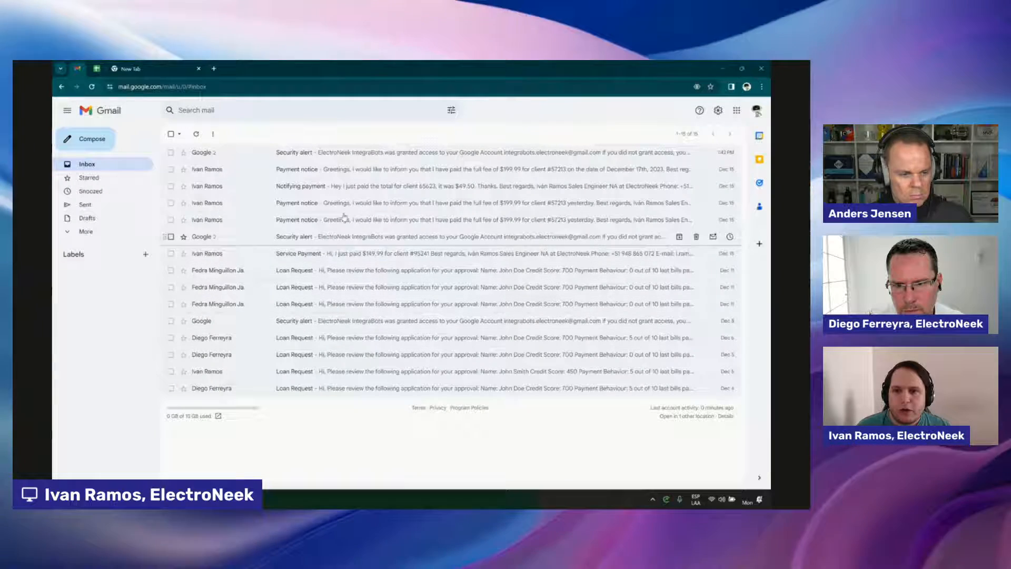
{"action": "left_click", "coordinate": [96, 69]}
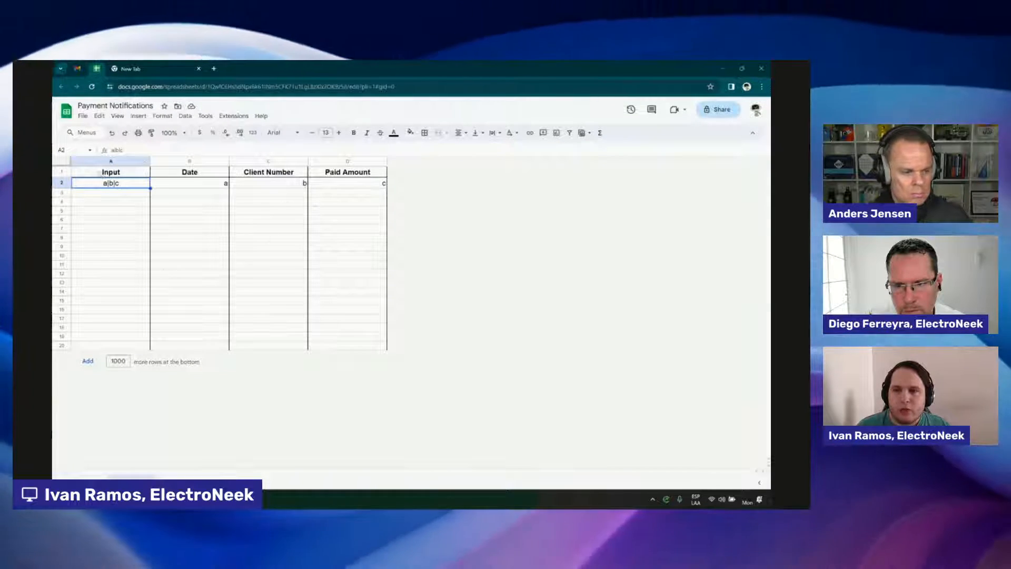
{"action": "left_click", "coordinate": [724, 70]}
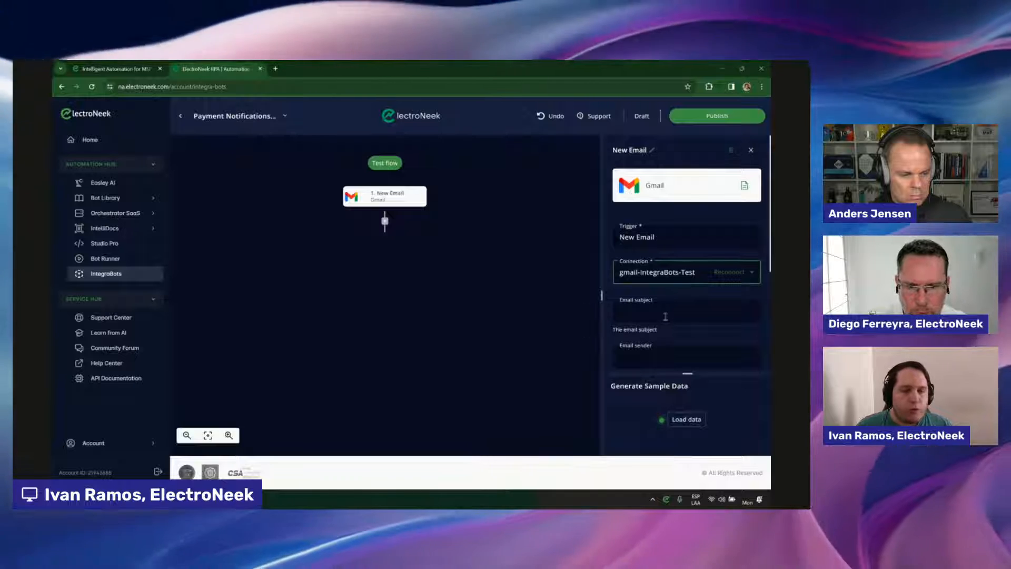
Filter the New Email trigger by the email subject "Payment" and the label UNREAD.
{"action": "left_click", "coordinate": [666, 315]}
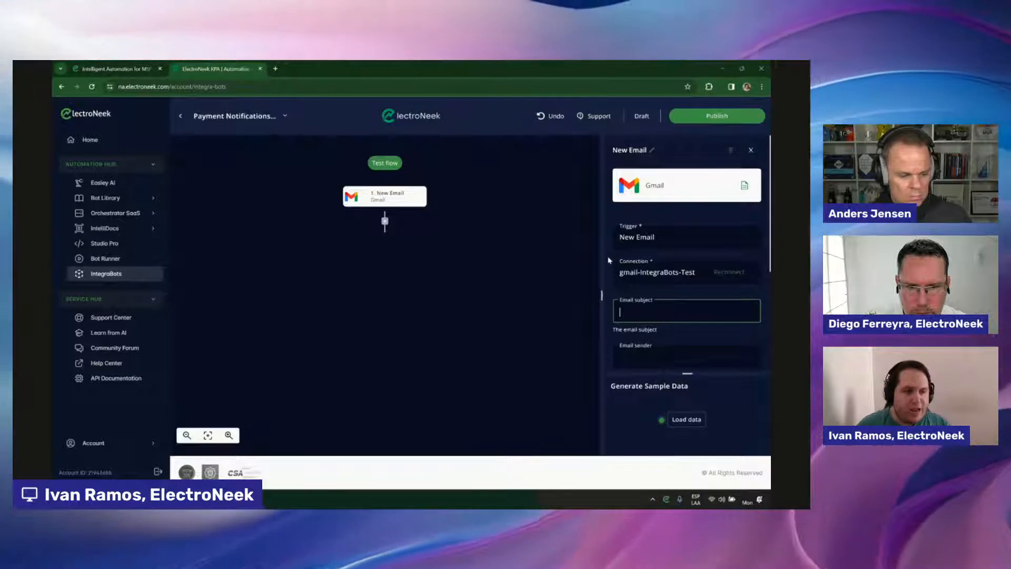
{"action": "type", "text": "Payment"}
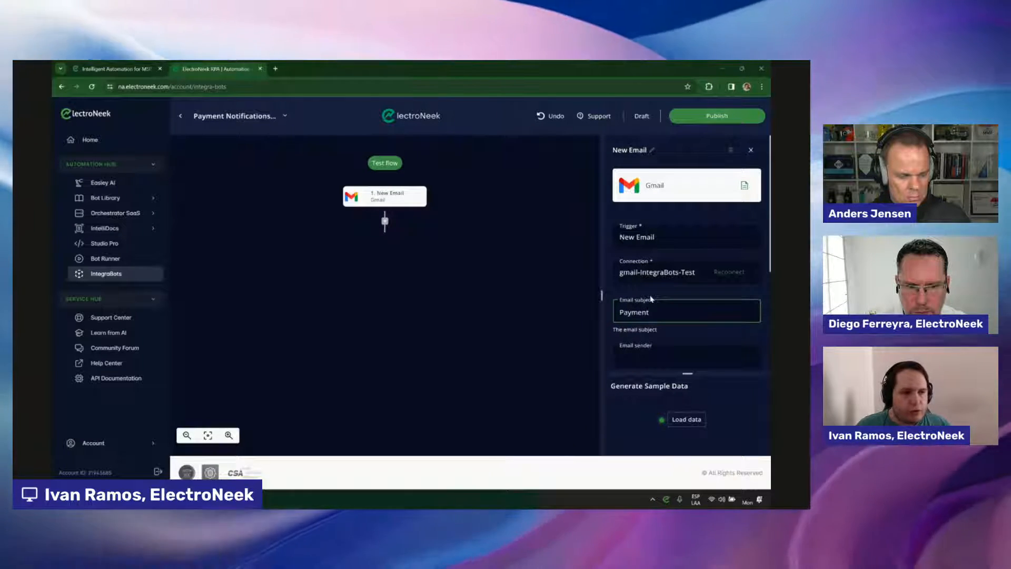
{"action": "scroll", "coordinate": [662, 281], "scroll_direction": "down", "scroll_amount": 4}
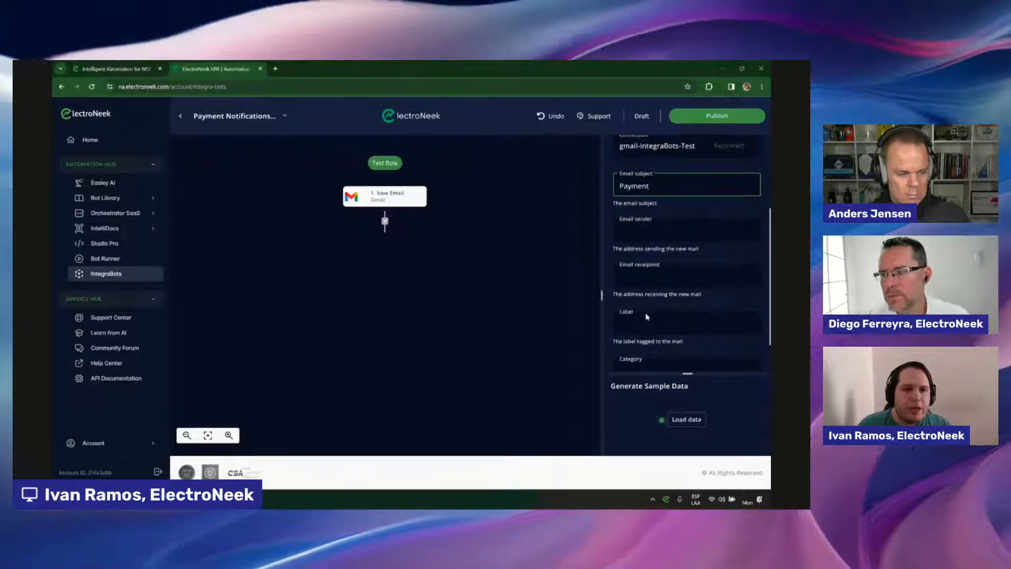
{"action": "left_click", "coordinate": [641, 283]}
{"action": "scroll", "coordinate": [632, 365], "scroll_direction": "down", "scroll_amount": 5}
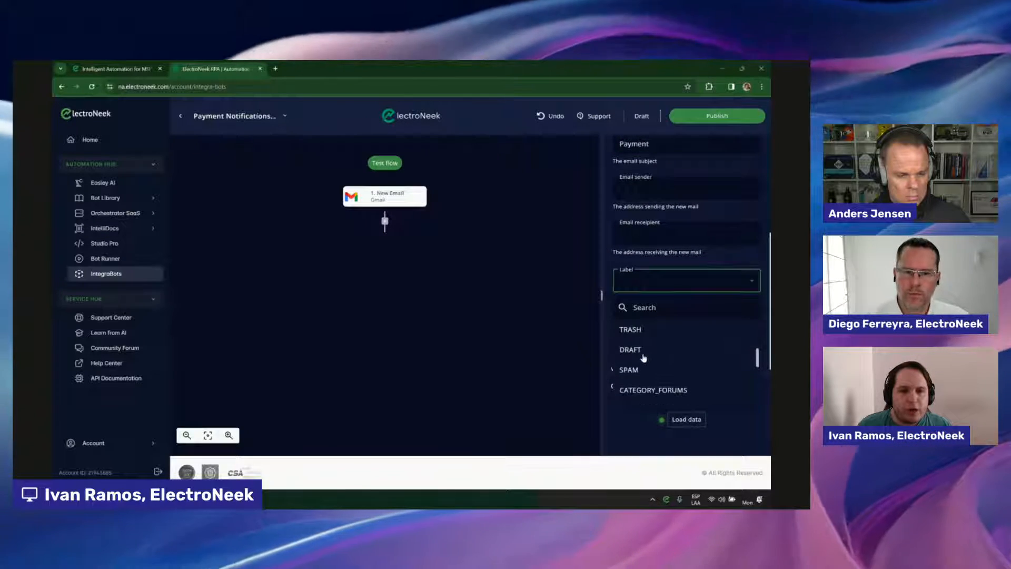
{"action": "scroll", "coordinate": [668, 369], "scroll_direction": "down", "scroll_amount": 3}
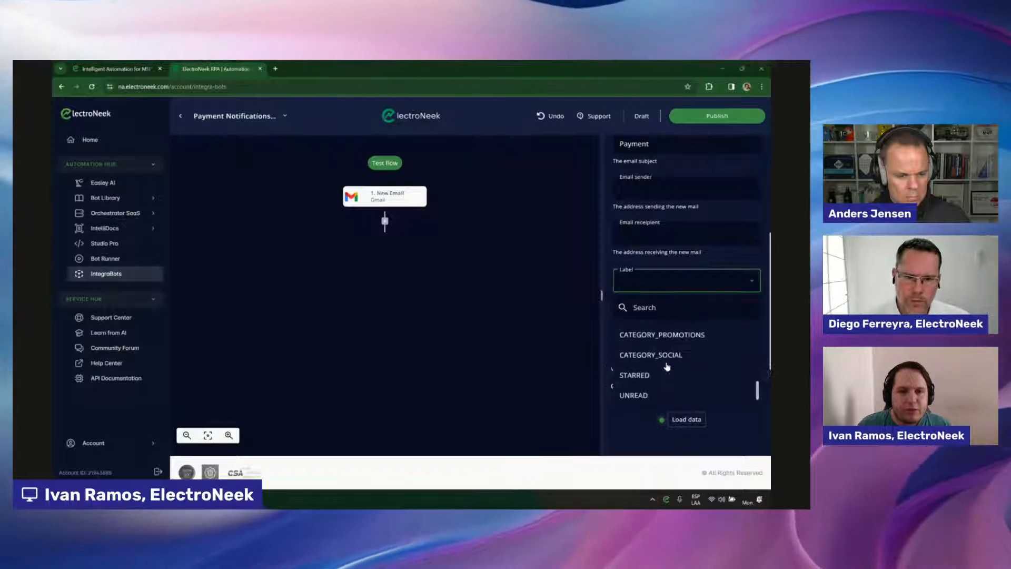
{"action": "left_click", "coordinate": [661, 391]}
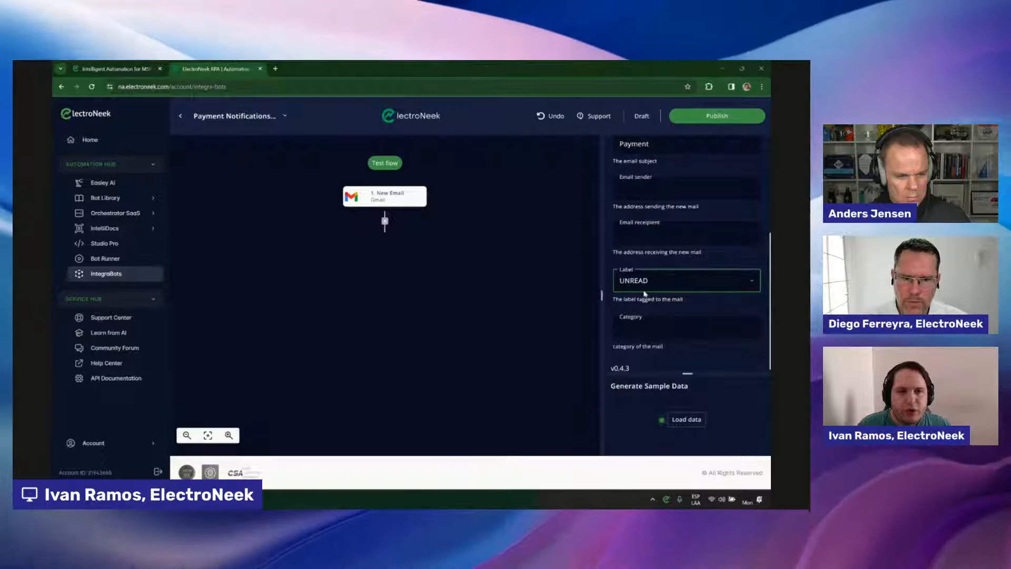
{"action": "scroll", "coordinate": [638, 293], "scroll_direction": "up", "scroll_amount": 4}
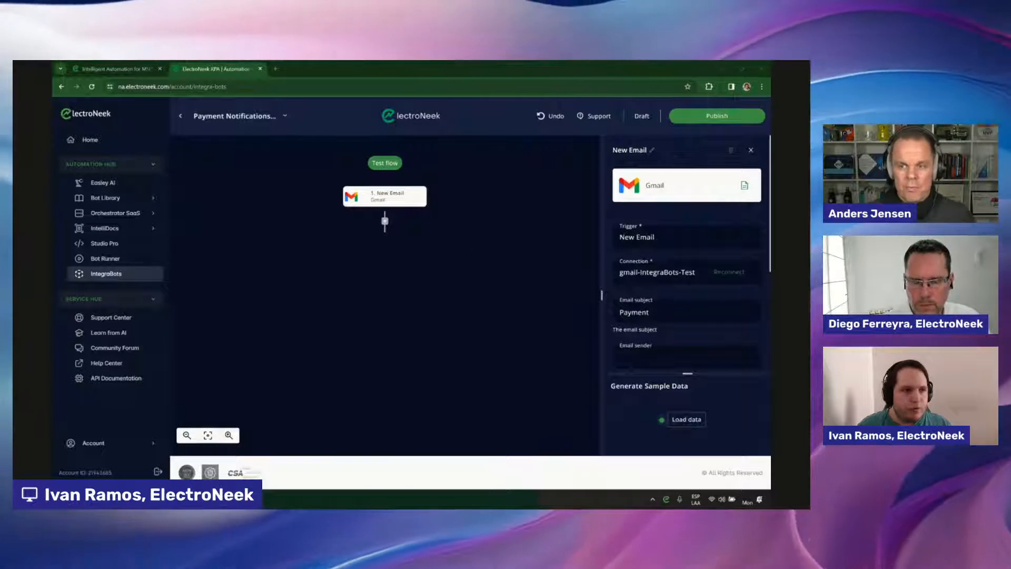
Bring up the Service Payment email and compare it with the Date, Client Number and Paid Amount columns of the Payment Notifications sheet.
{"action": "left_click_drag", "start_coordinate": [770, 290], "coordinate": [338, 116]}
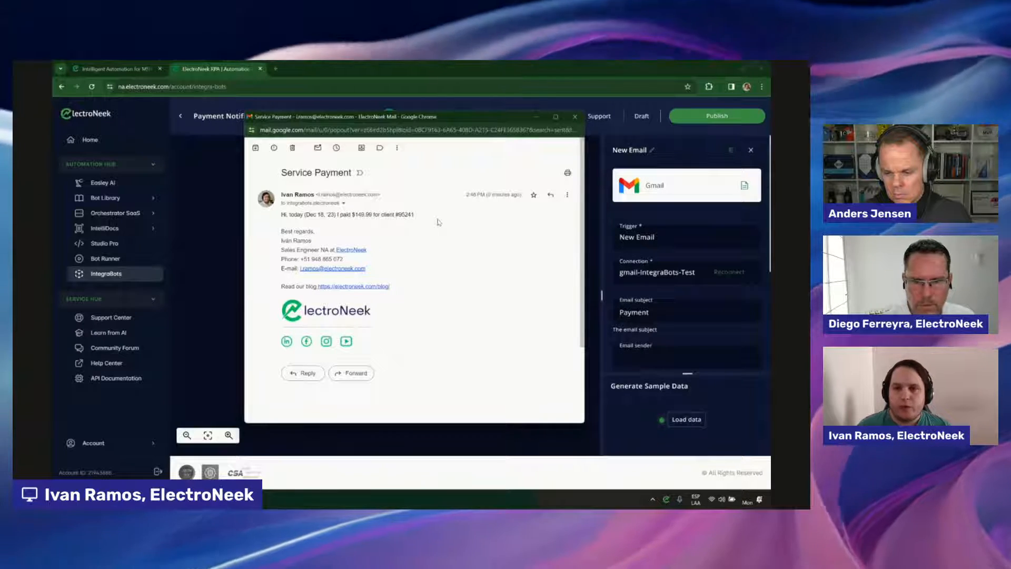
{"action": "mouse_move", "coordinate": [162, 499]}
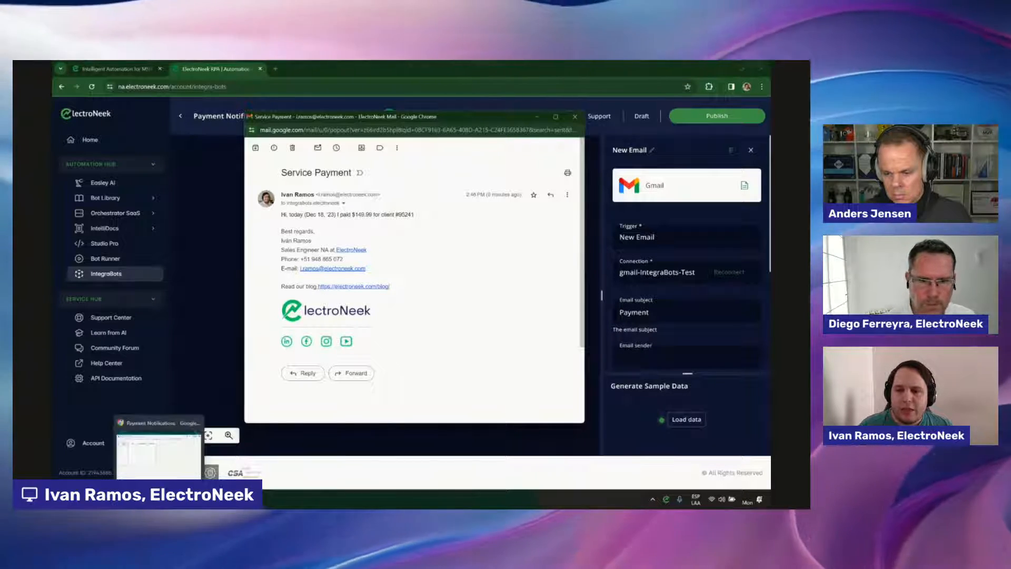
{"action": "left_click", "coordinate": [168, 472]}
{"action": "left_click_drag", "start_coordinate": [179, 173], "coordinate": [363, 174]}
{"action": "left_click", "coordinate": [372, 176]}
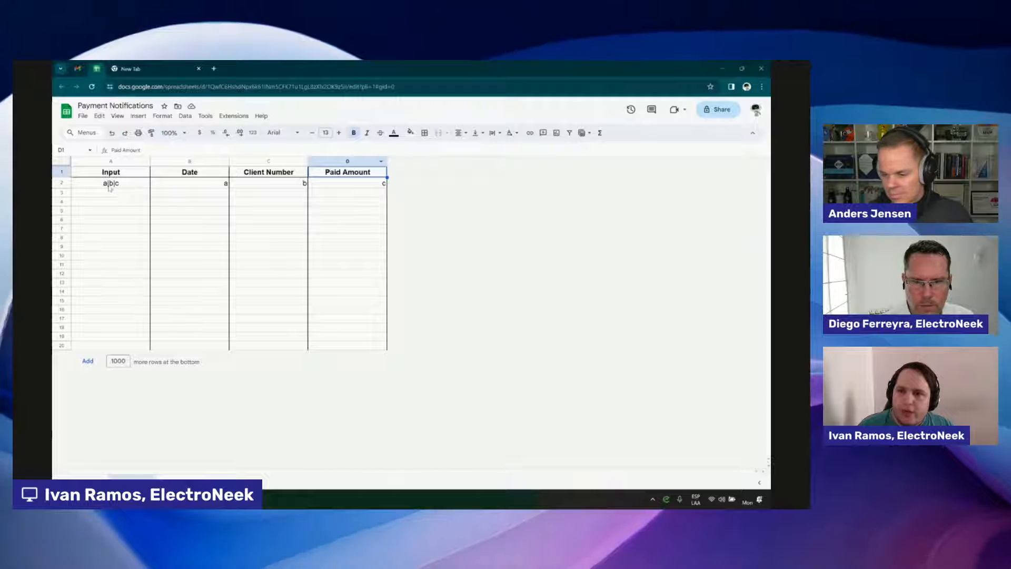
Examine the sample input in row 2 of the sheet and the formula in cell B2 that splits it into columns.
{"action": "left_click_drag", "start_coordinate": [109, 184], "coordinate": [382, 184]}
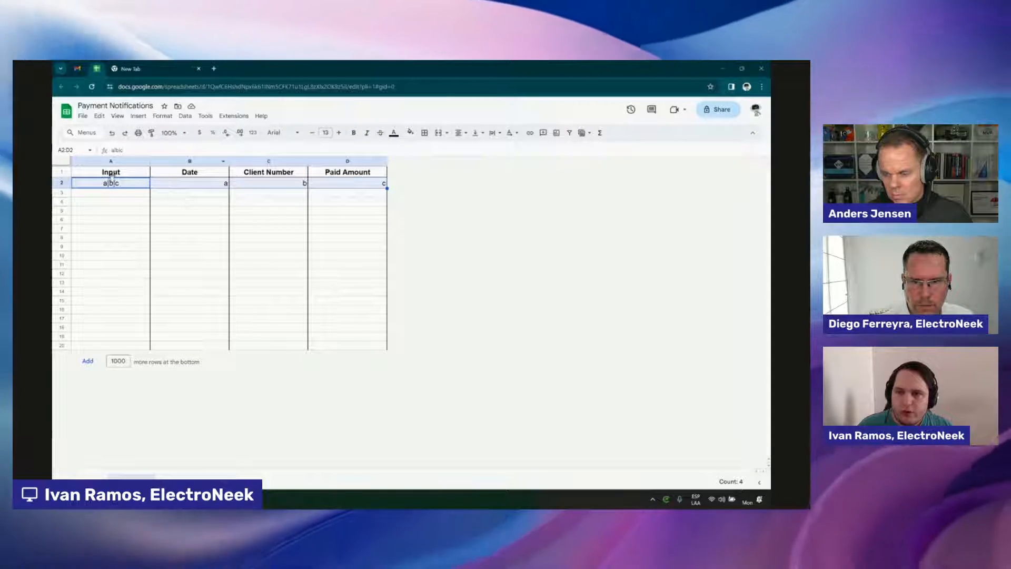
{"action": "left_click", "coordinate": [113, 187]}
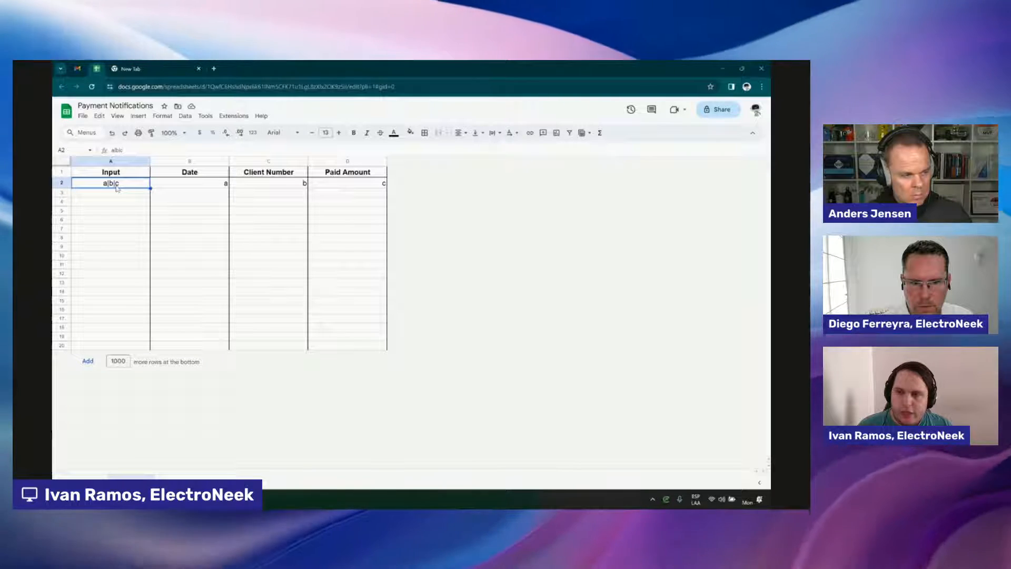
{"action": "left_click", "coordinate": [141, 149]}
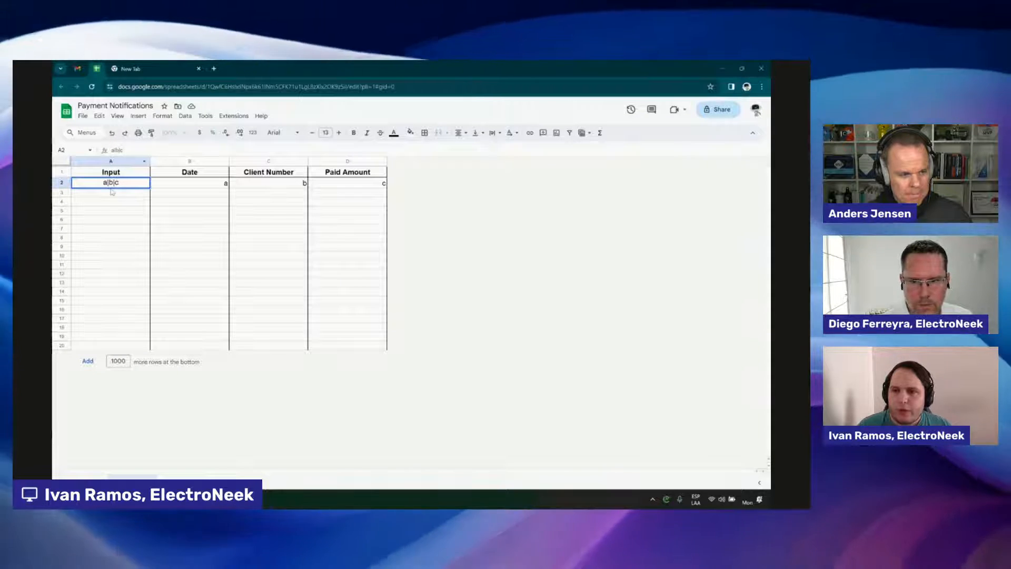
{"action": "key", "text": "Escape"}
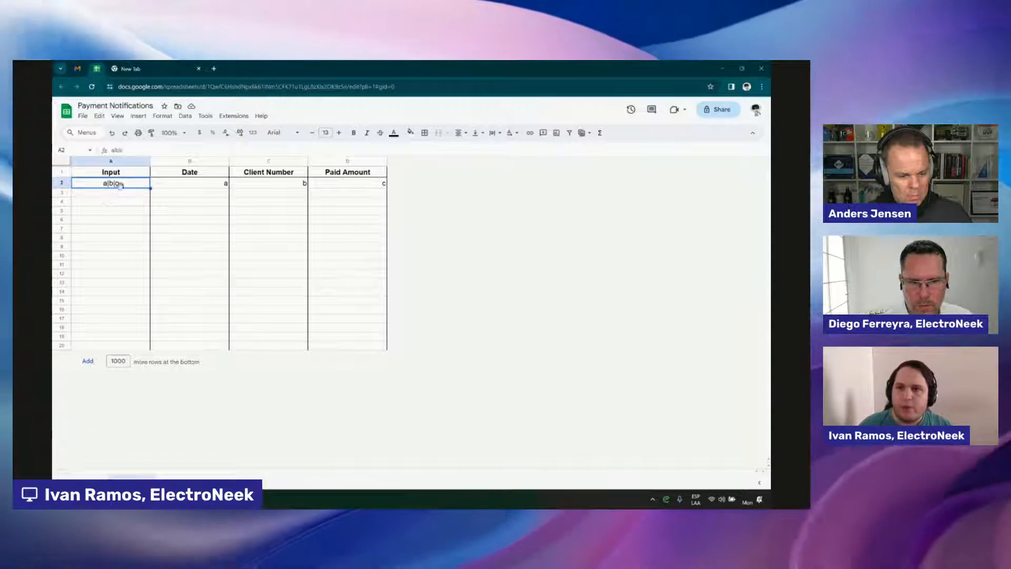
{"action": "left_click", "coordinate": [194, 187]}
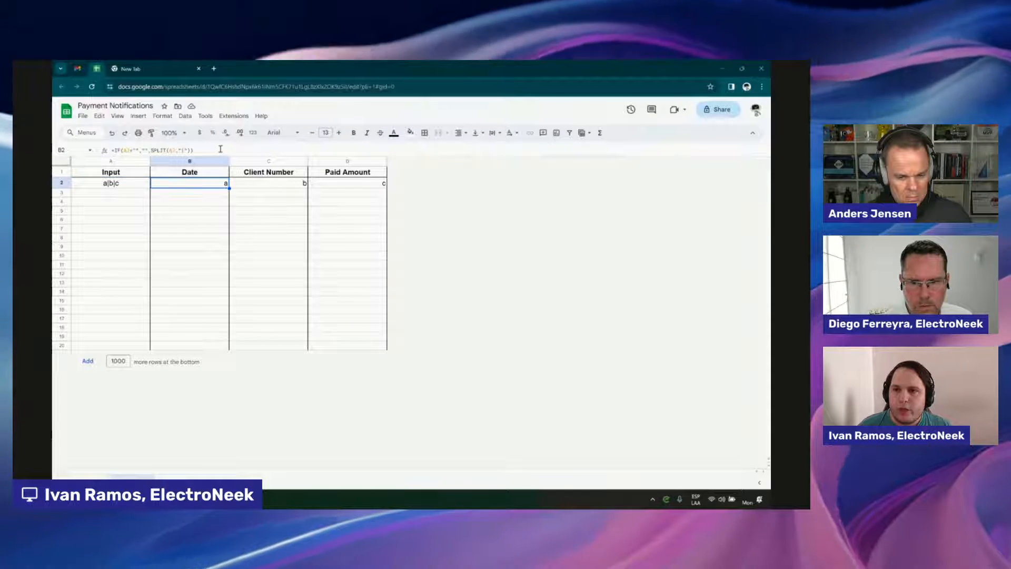
Test the split formula by entering "d|e|f" in cell A3, and delete that test row.
{"action": "left_click", "coordinate": [124, 193]}
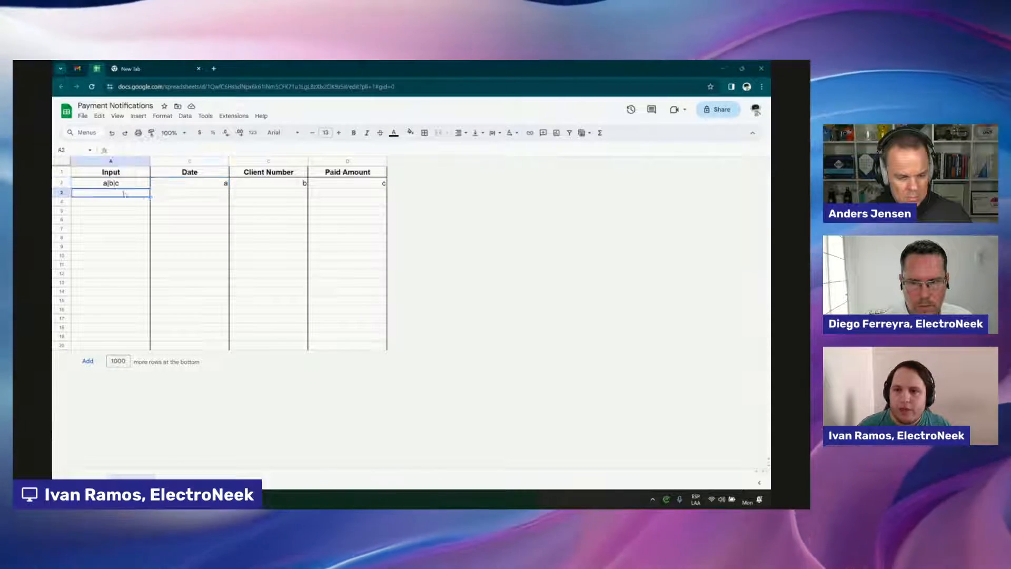
{"action": "type", "text": "d|e|f"}
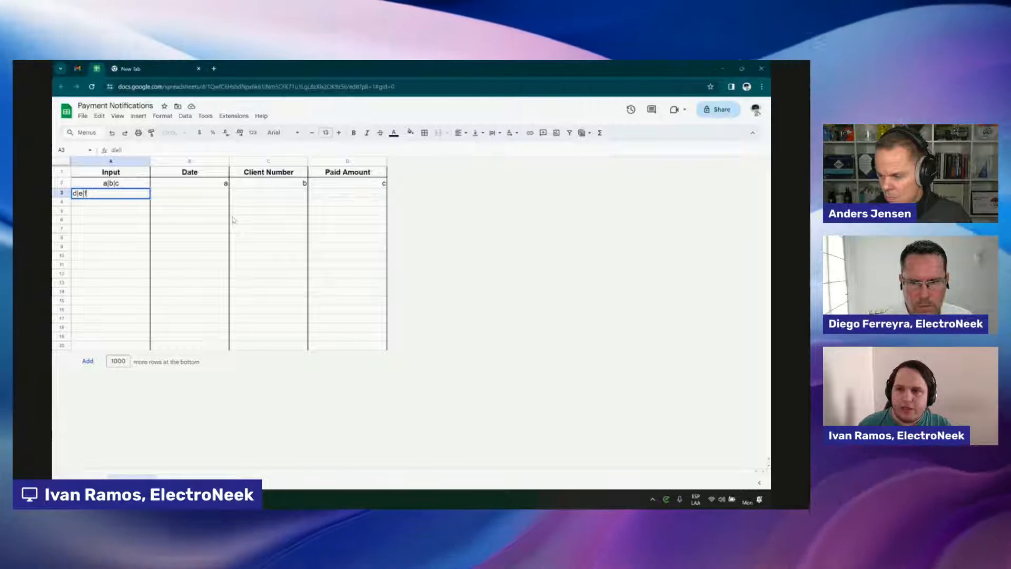
{"action": "key", "text": "Return"}
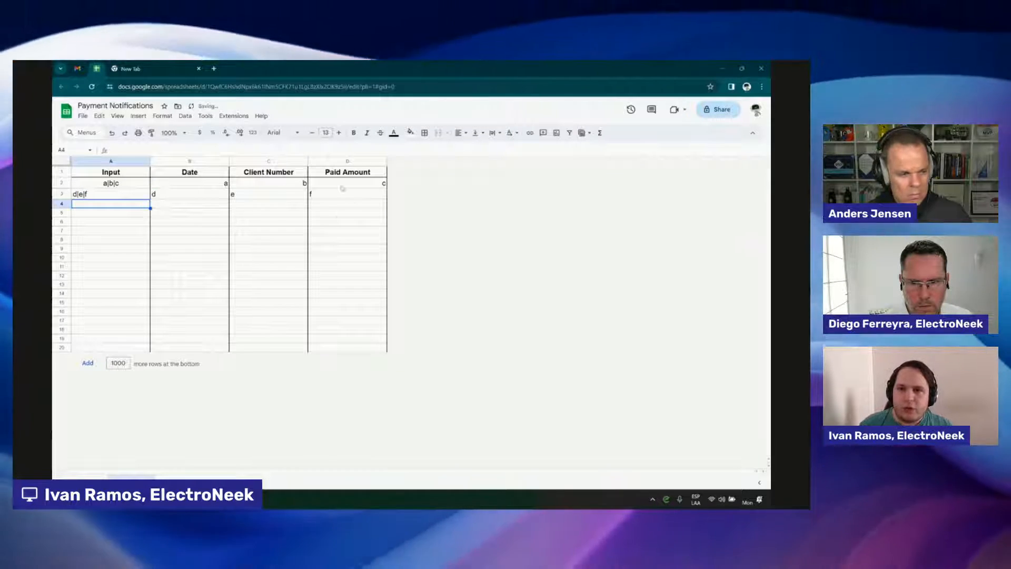
{"action": "right_click", "coordinate": [63, 194]}
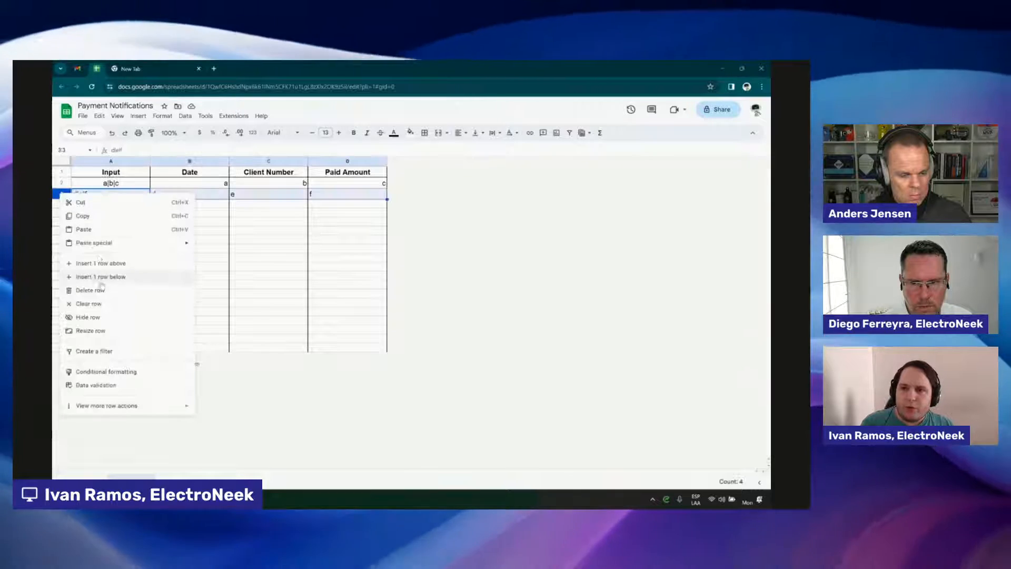
{"action": "left_click", "coordinate": [90, 284]}
{"action": "key", "text": "Up"}
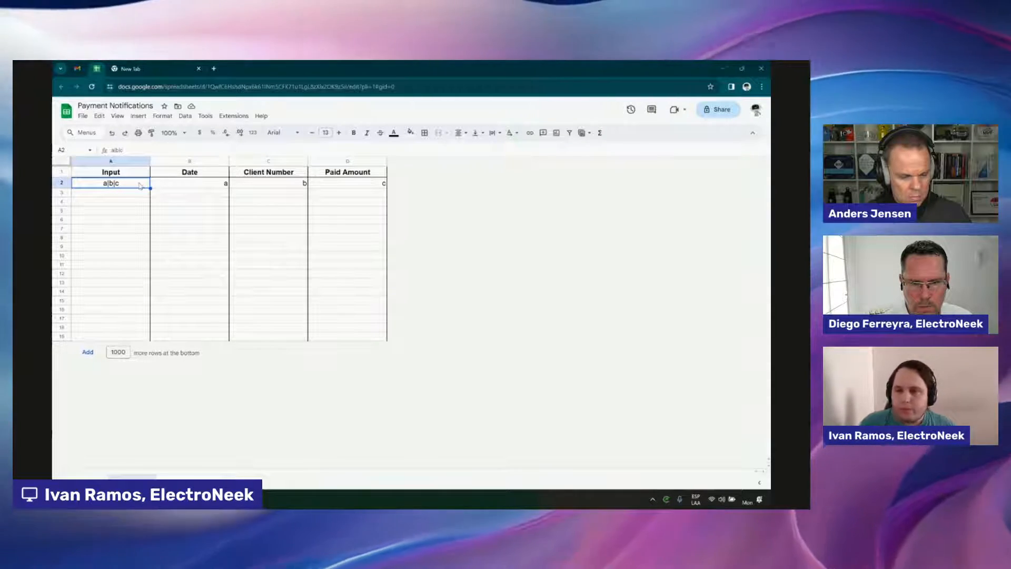
Return to the IntegraBot flow and close the Service Payment email window.
{"action": "left_click", "coordinate": [77, 69]}
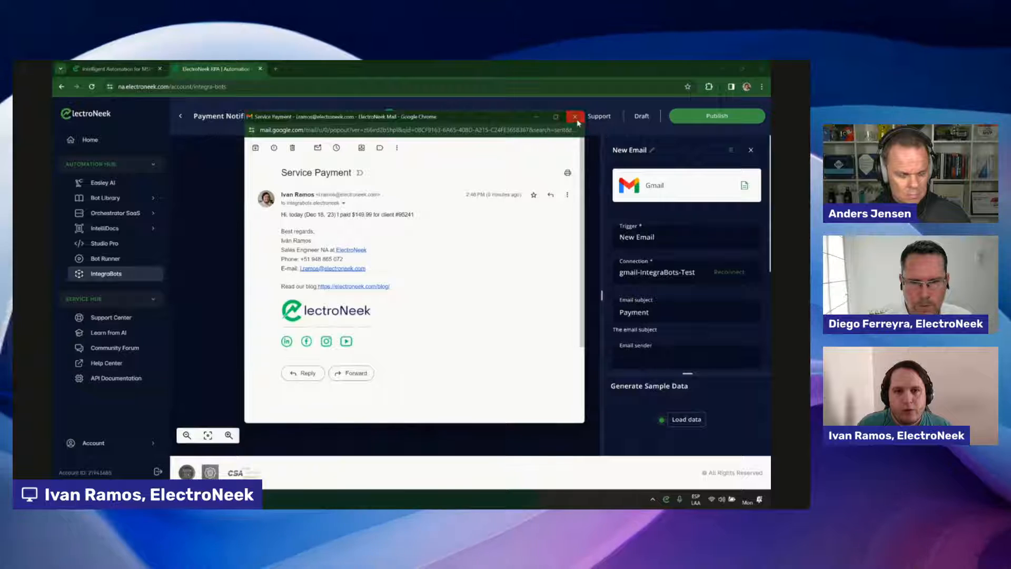
{"action": "left_click", "coordinate": [576, 116]}
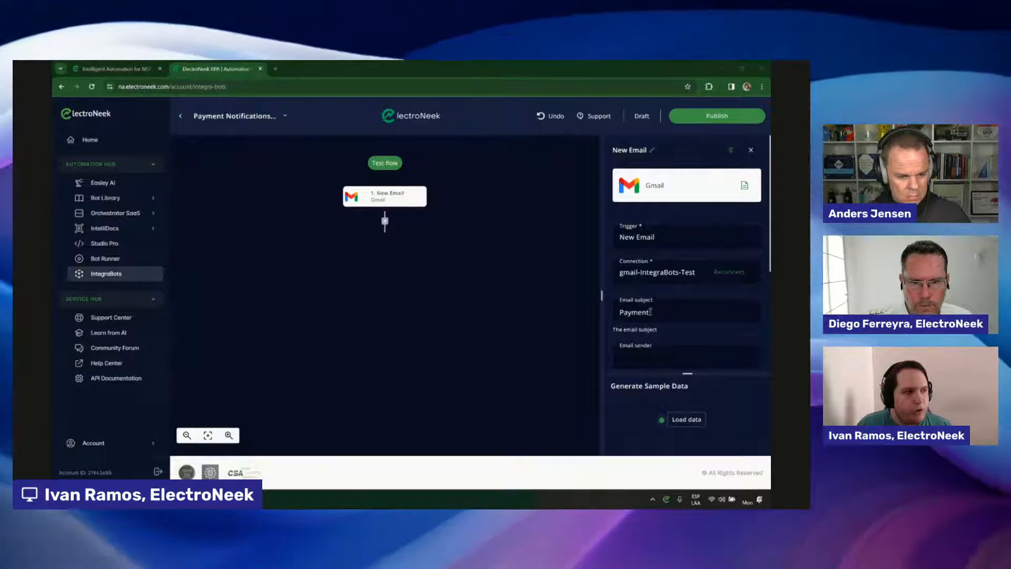
Load sample data for the Gmail New Email trigger, and review its output and the Payment Notifications sheet.
{"action": "left_click", "coordinate": [690, 420]}
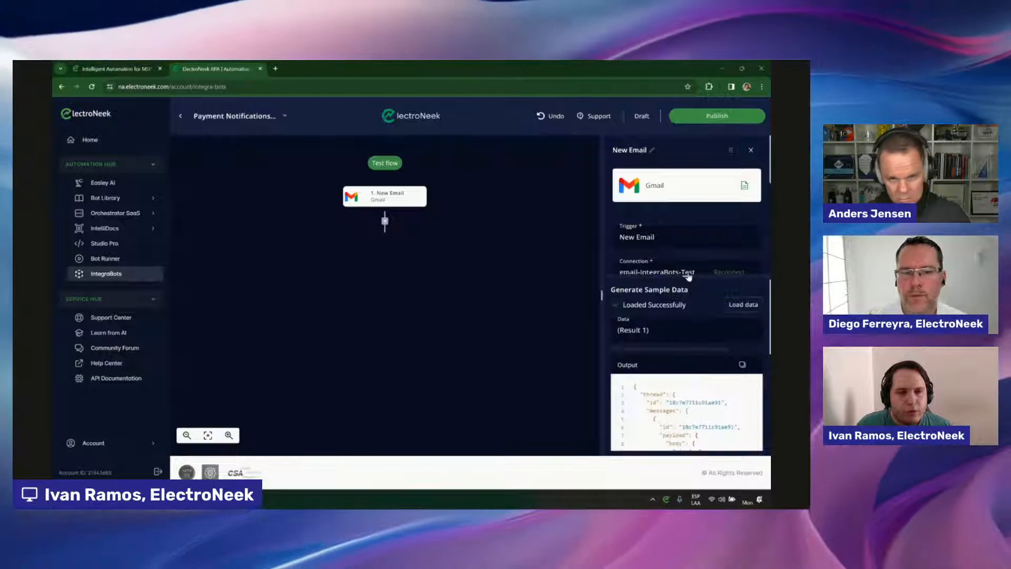
{"action": "scroll", "coordinate": [687, 274], "scroll_direction": "down", "scroll_amount": 10}
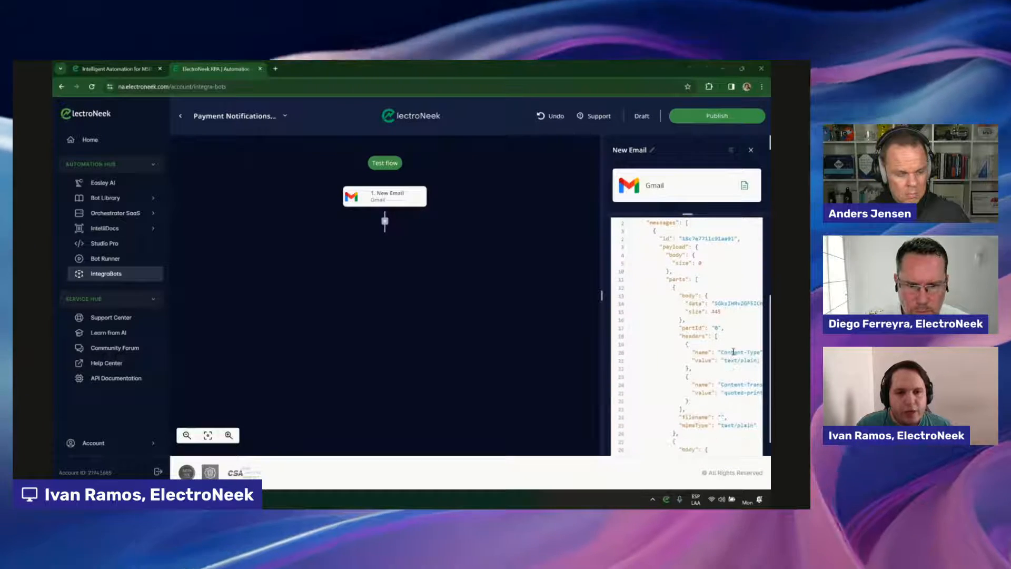
{"action": "scroll", "coordinate": [715, 346], "scroll_direction": "up", "scroll_amount": 5}
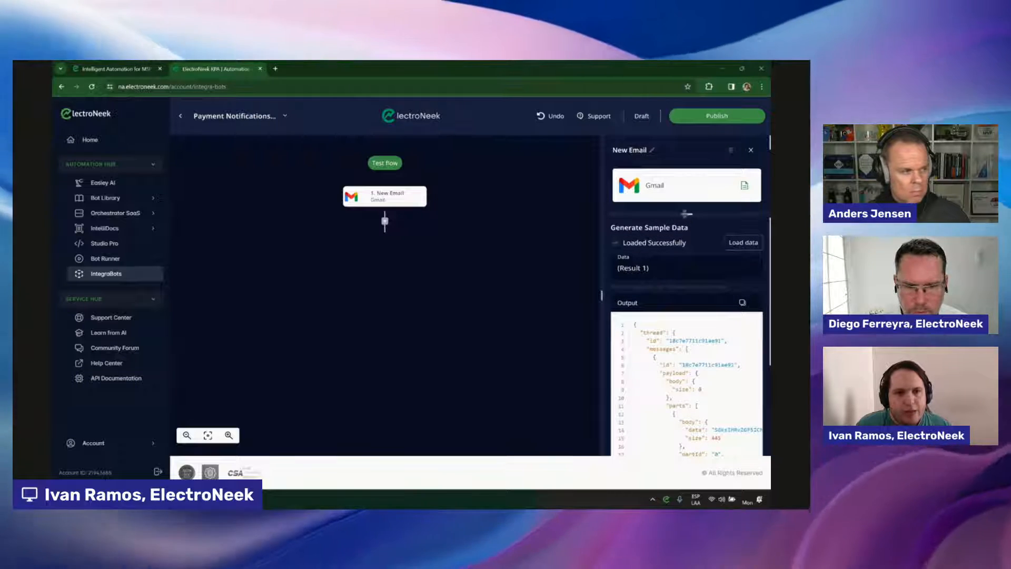
{"action": "scroll", "coordinate": [637, 327], "scroll_direction": "up", "scroll_amount": 3}
{"action": "left_click_drag", "start_coordinate": [627, 329], "coordinate": [691, 331]}
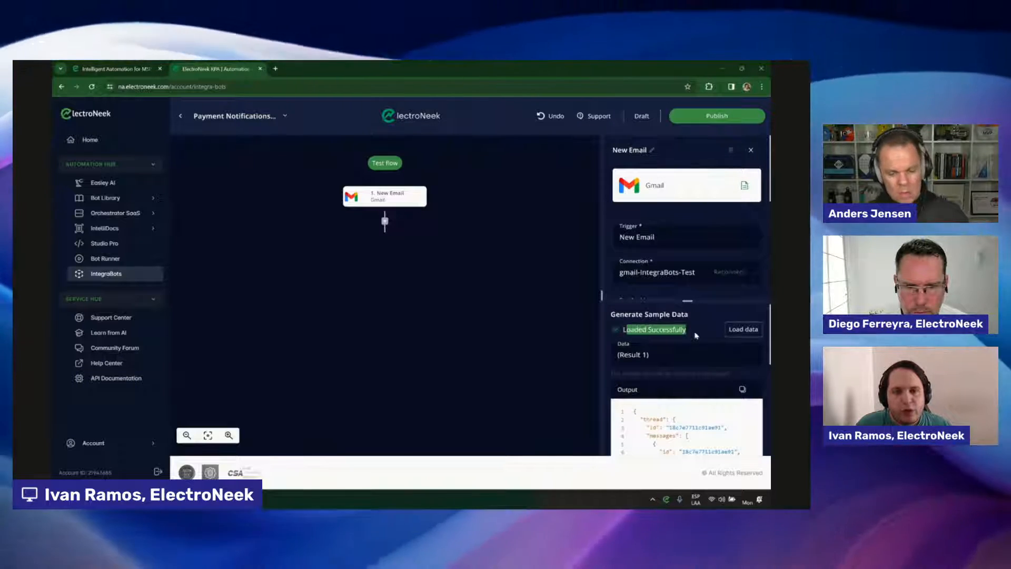
{"action": "left_click", "coordinate": [691, 331]}
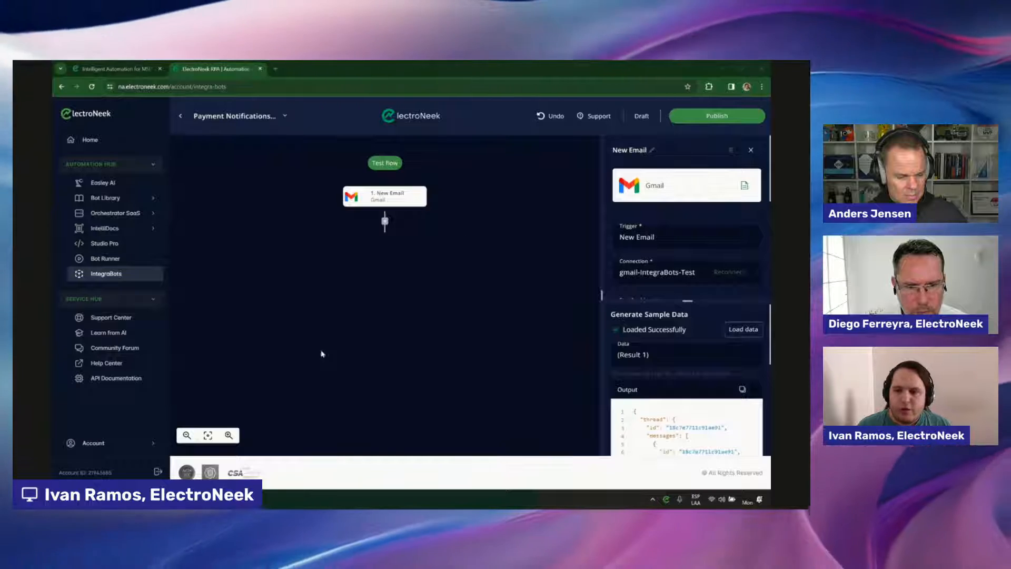
{"action": "left_click", "coordinate": [159, 499]}
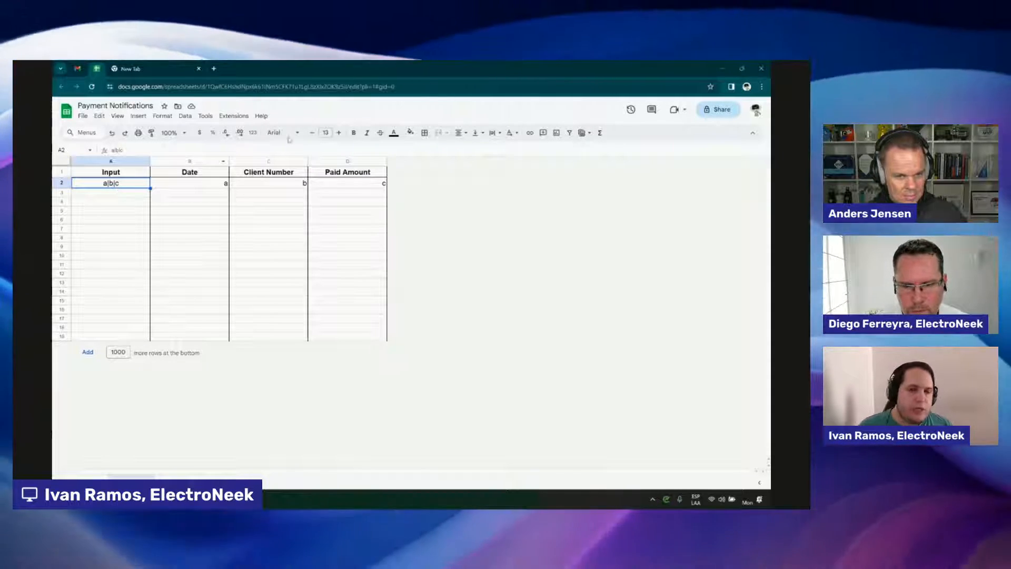
{"action": "left_click", "coordinate": [724, 69]}
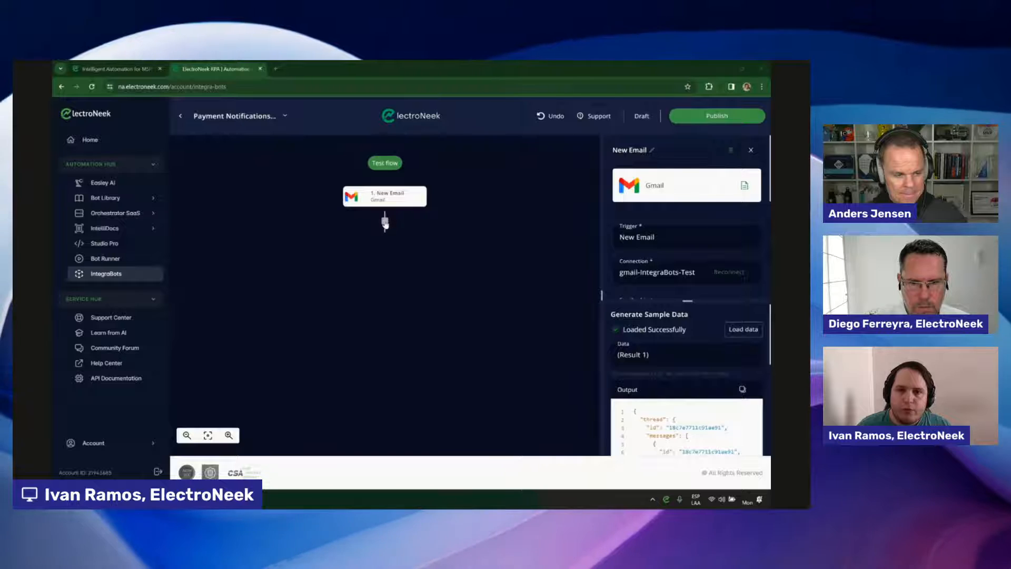
Browse the core and app-action step types and add a Branch step after the New Email trigger.
{"action": "left_click", "coordinate": [385, 222]}
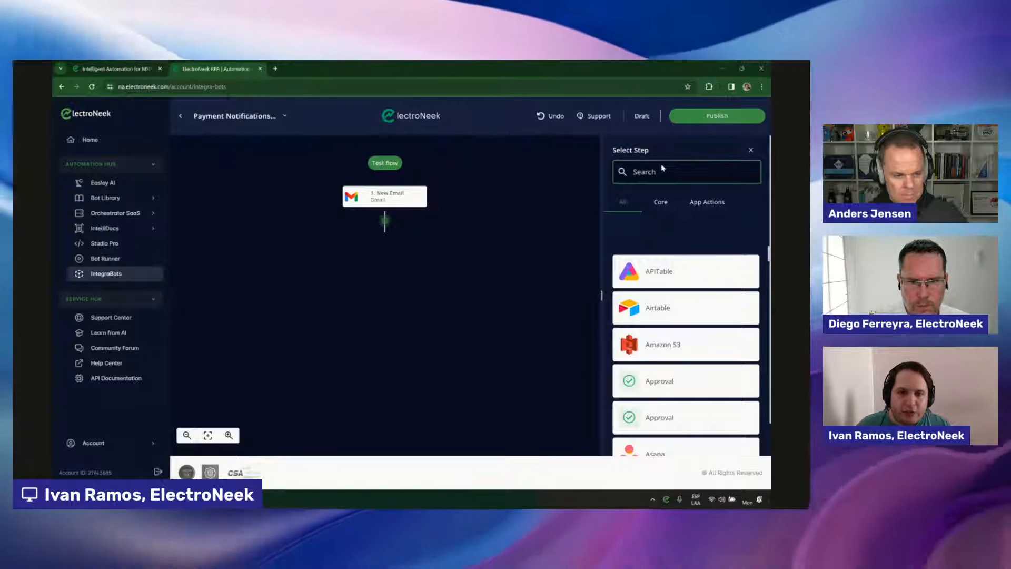
{"action": "left_click", "coordinate": [708, 202]}
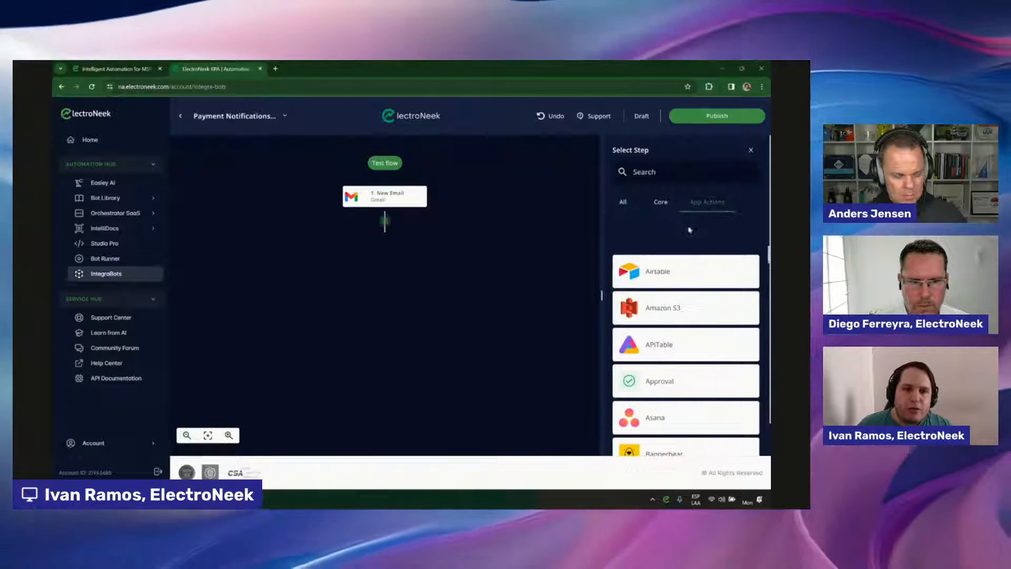
{"action": "left_click", "coordinate": [661, 202]}
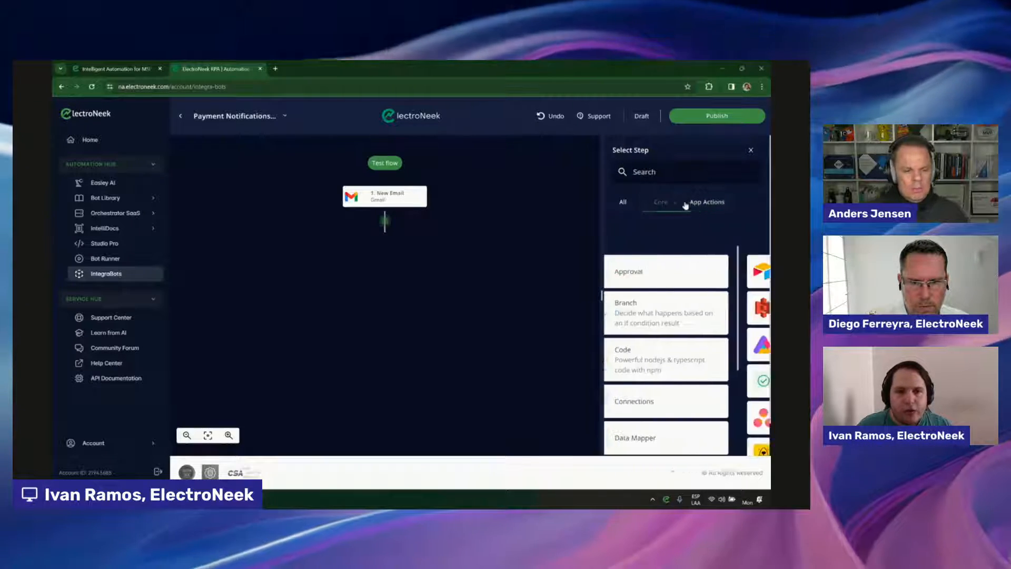
{"action": "left_click", "coordinate": [692, 204]}
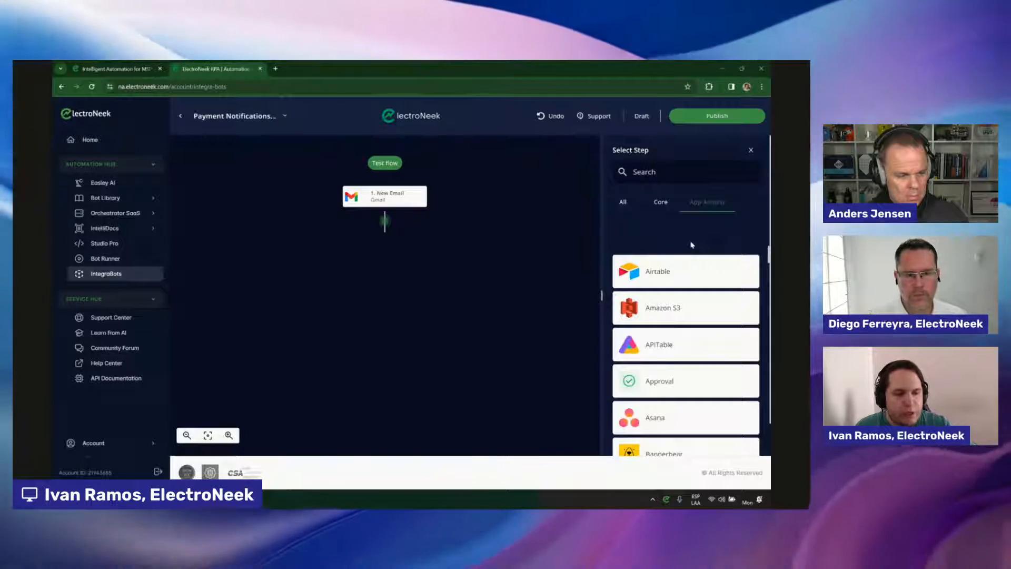
{"action": "left_click", "coordinate": [660, 202]}
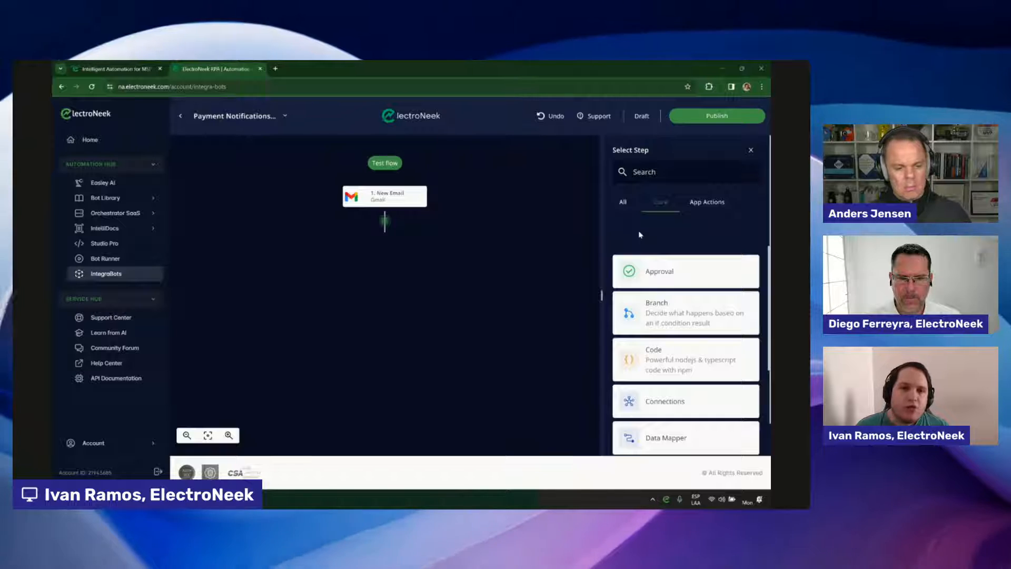
{"action": "left_click", "coordinate": [671, 319]}
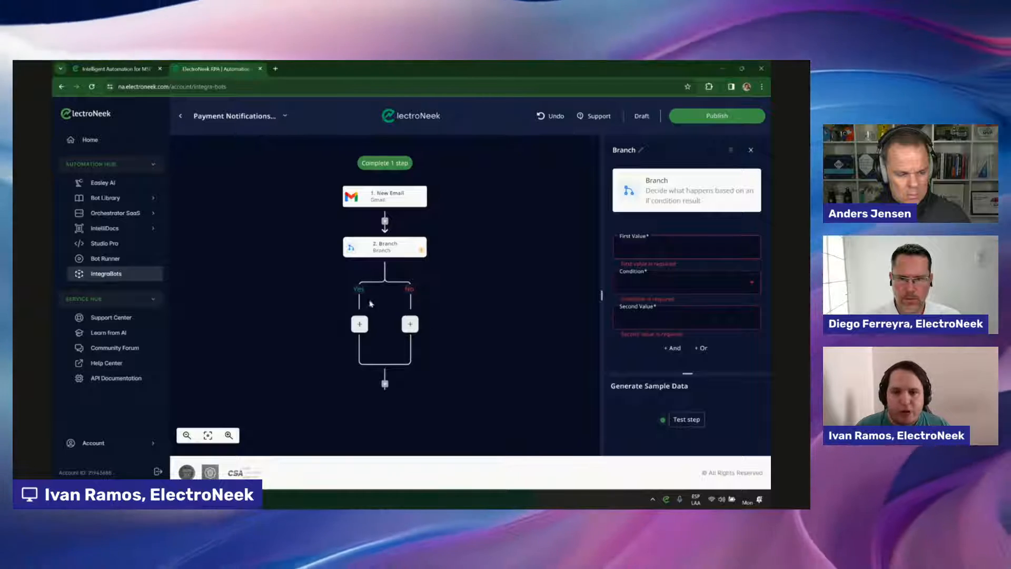
Add a Loop on Items step to the No path of the Branch and look over the resulting flow.
{"action": "left_click", "coordinate": [410, 324]}
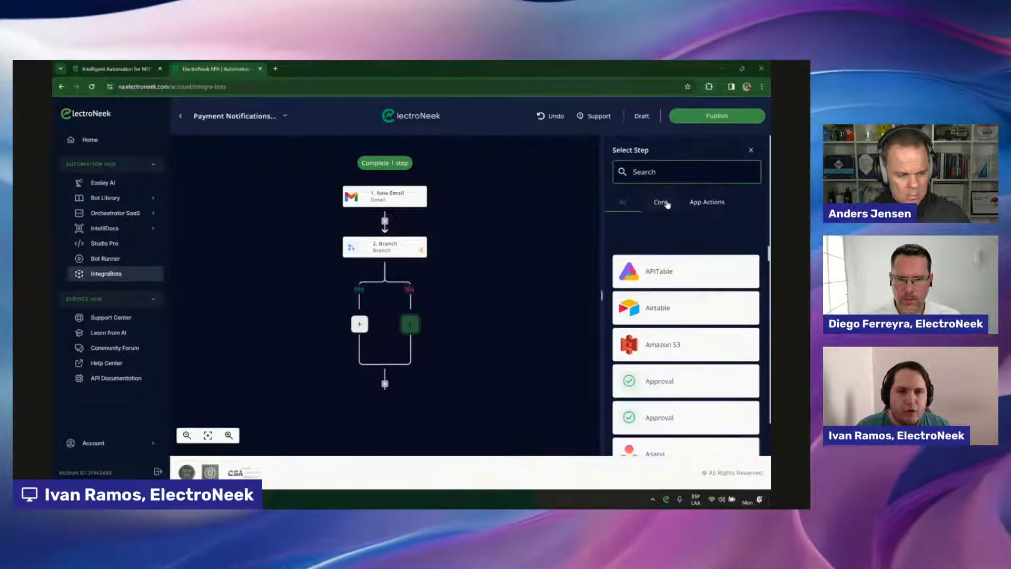
{"action": "left_click", "coordinate": [662, 201]}
{"action": "scroll", "coordinate": [682, 368], "scroll_direction": "down", "scroll_amount": 5}
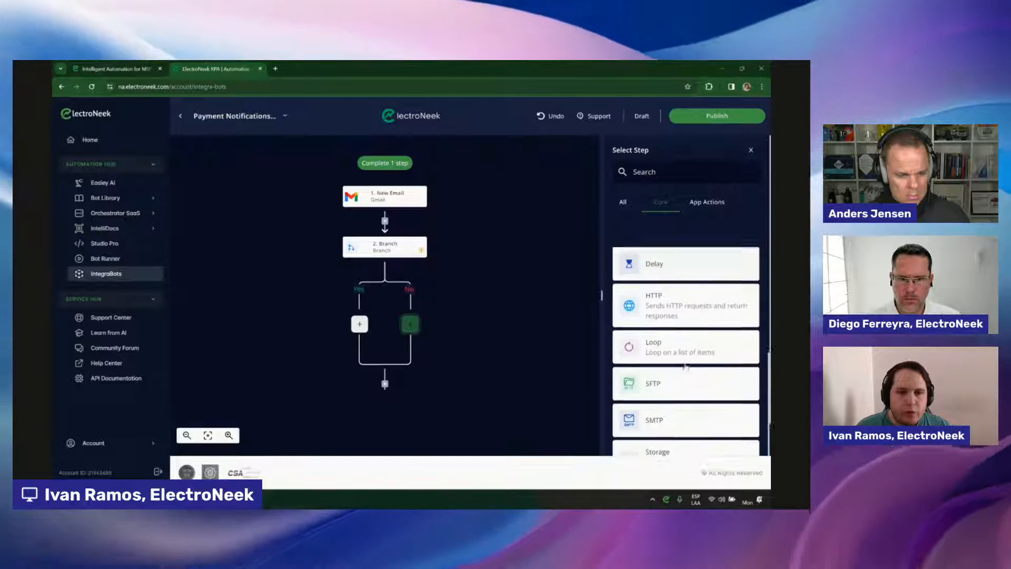
{"action": "left_click", "coordinate": [656, 324]}
{"action": "scroll", "coordinate": [502, 363], "scroll_direction": "down", "scroll_amount": 2}
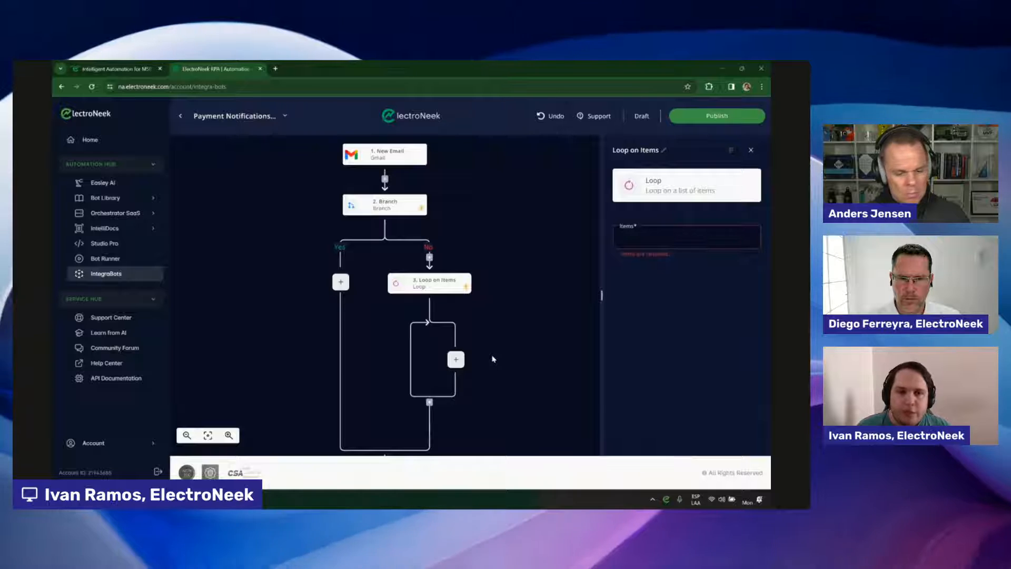
{"action": "scroll", "coordinate": [493, 359], "scroll_direction": "down", "scroll_amount": 2}
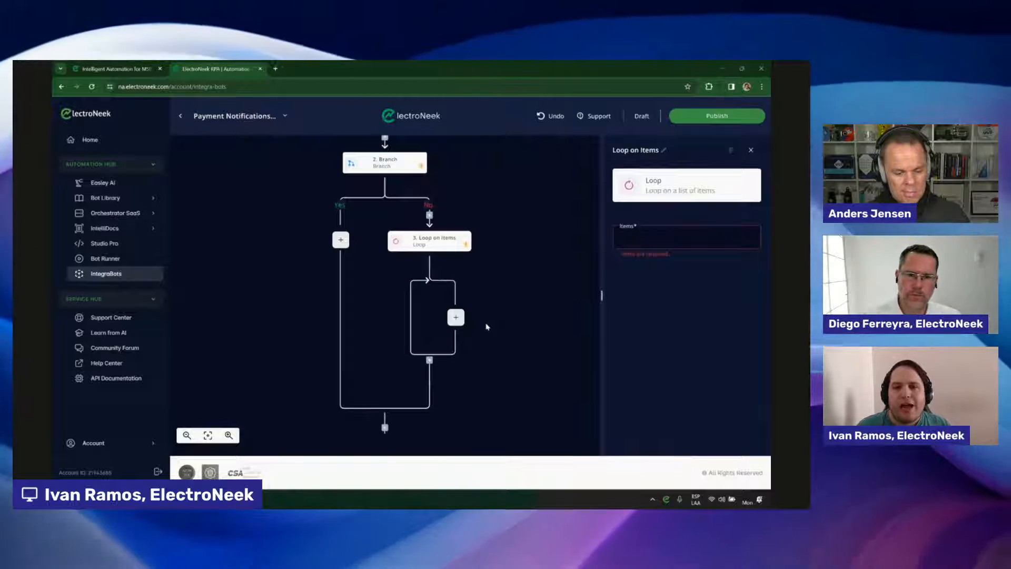
{"action": "scroll", "coordinate": [501, 258], "scroll_direction": "up", "scroll_amount": 2}
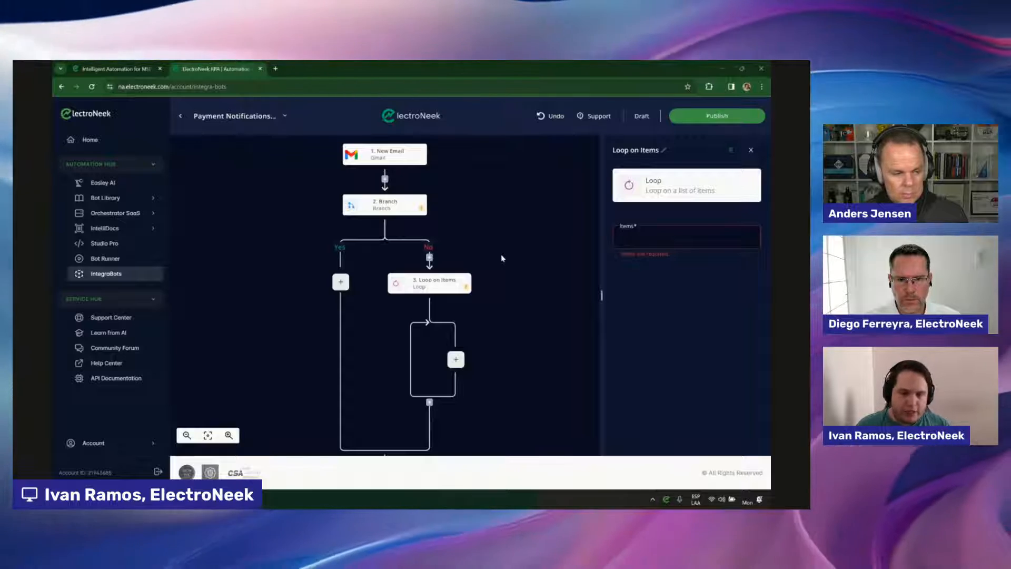
{"action": "scroll", "coordinate": [455, 343], "scroll_direction": "up", "scroll_amount": 2}
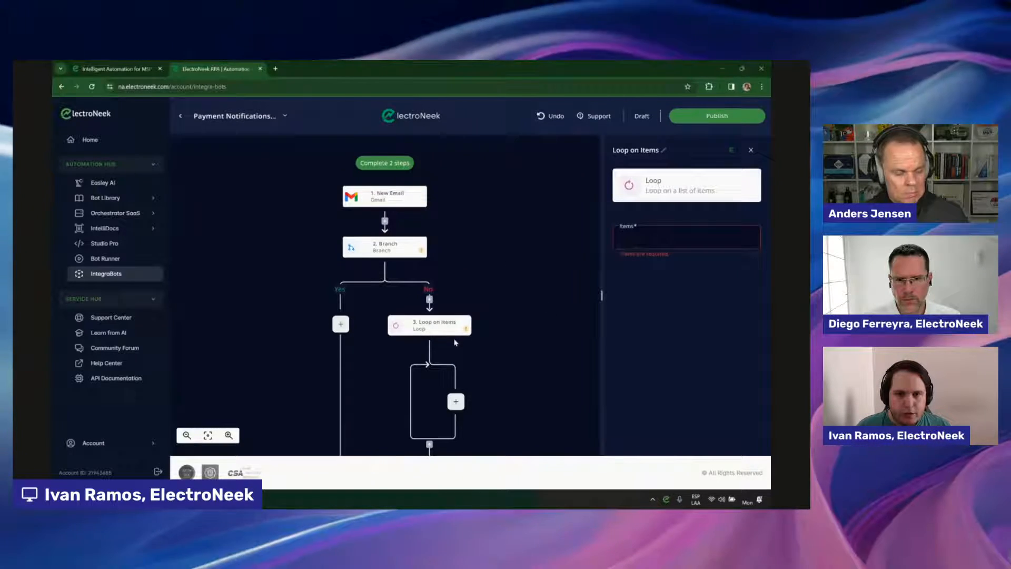
Delete the Loop on Items step and the Branch step from the flow.
{"action": "left_click", "coordinate": [731, 154]}
{"action": "left_click", "coordinate": [520, 299]}
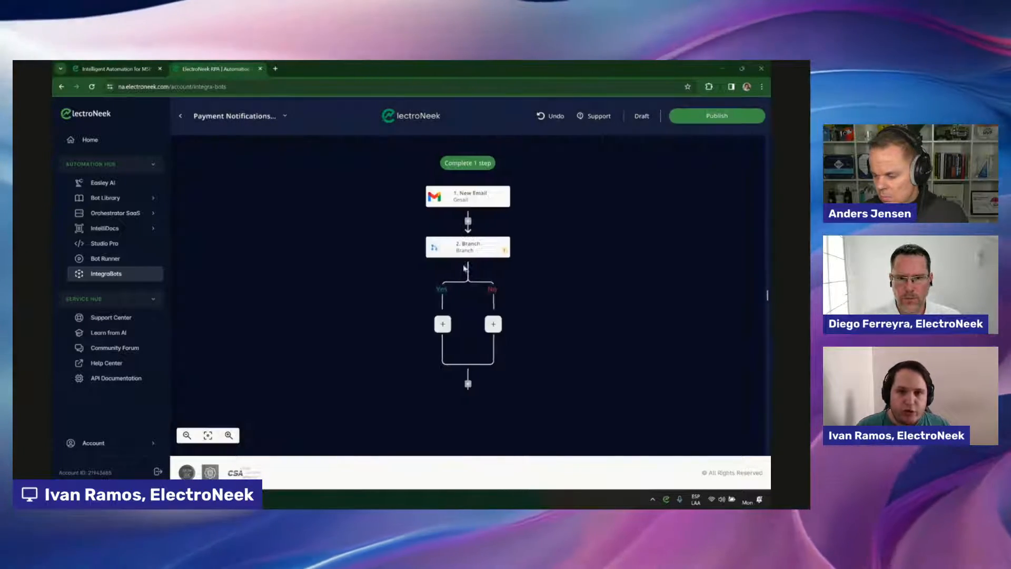
{"action": "left_click", "coordinate": [731, 153]}
{"action": "left_click", "coordinate": [518, 297]}
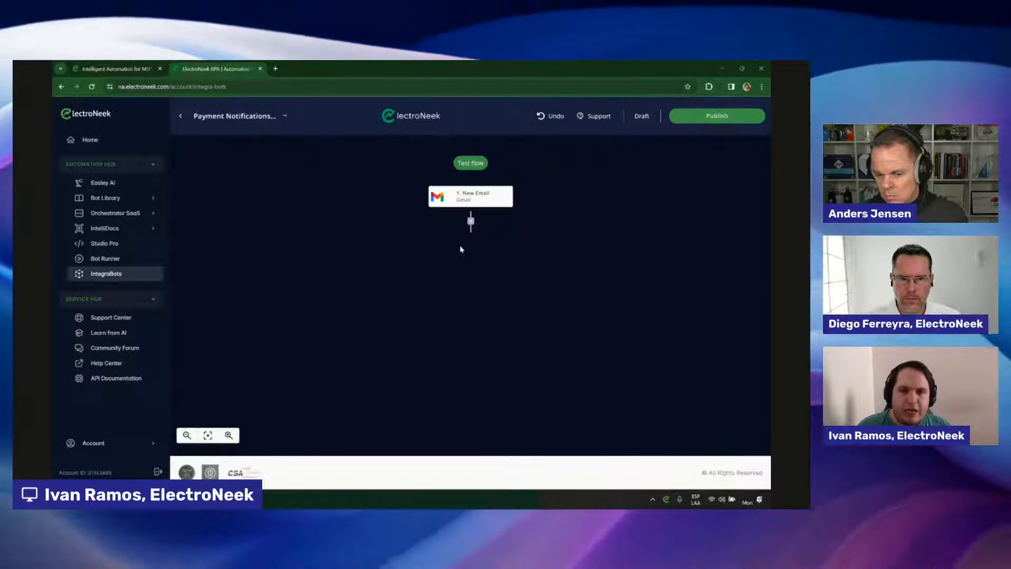
Search the app actions for "Open" and add an OpenAI step after New Email with the Ask ChatGPT action.
{"action": "left_click", "coordinate": [472, 223]}
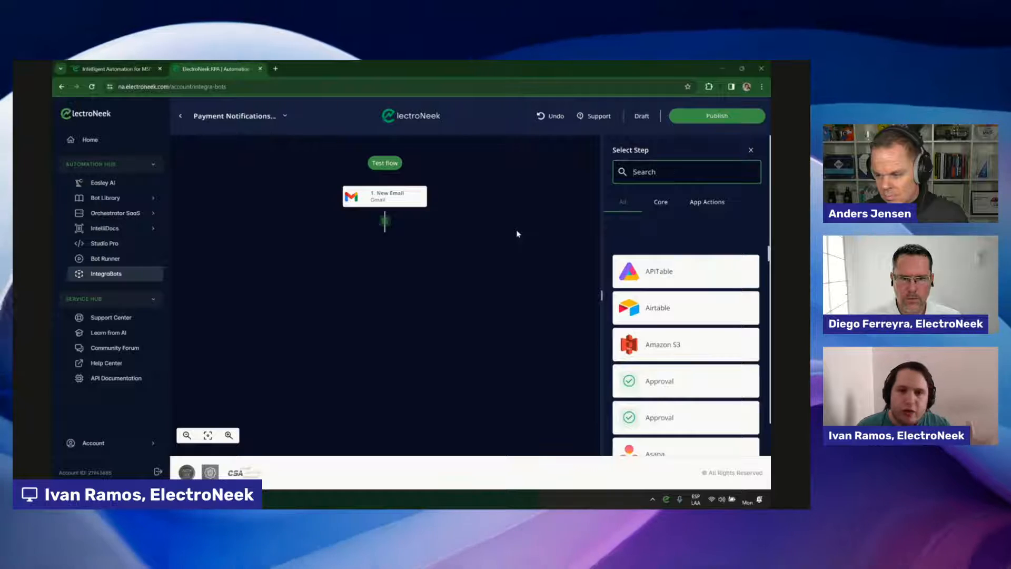
{"action": "left_click", "coordinate": [661, 203]}
{"action": "scroll", "coordinate": [680, 399], "scroll_direction": "down", "scroll_amount": 5}
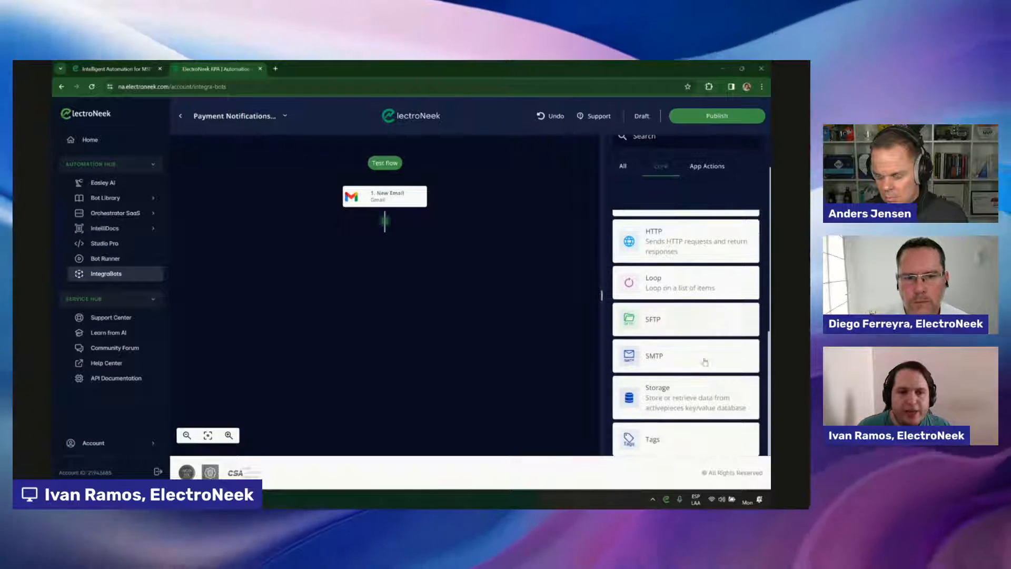
{"action": "scroll", "coordinate": [675, 337], "scroll_direction": "up", "scroll_amount": 5}
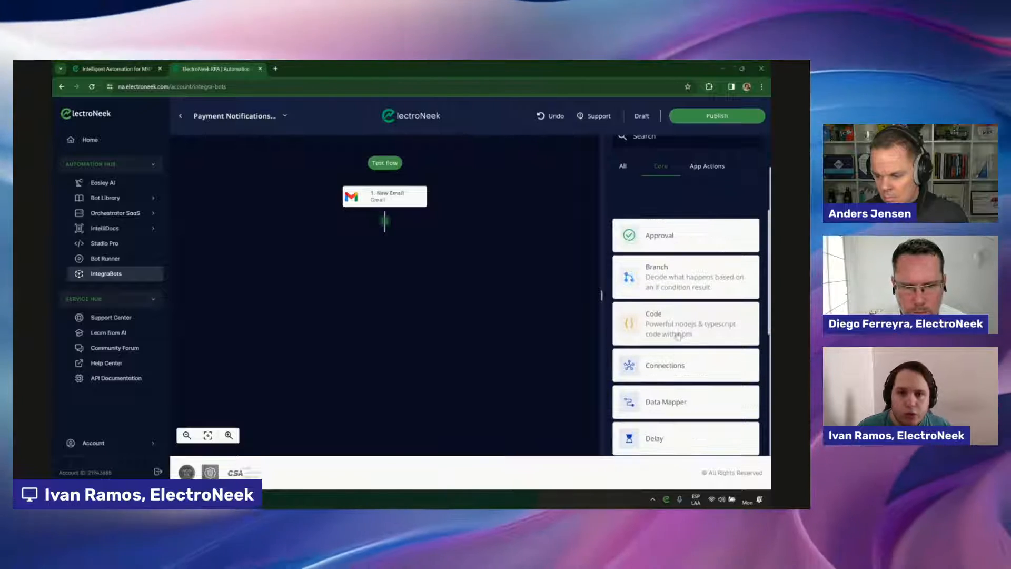
{"action": "scroll", "coordinate": [679, 335], "scroll_direction": "up", "scroll_amount": 1}
{"action": "left_click", "coordinate": [698, 203]}
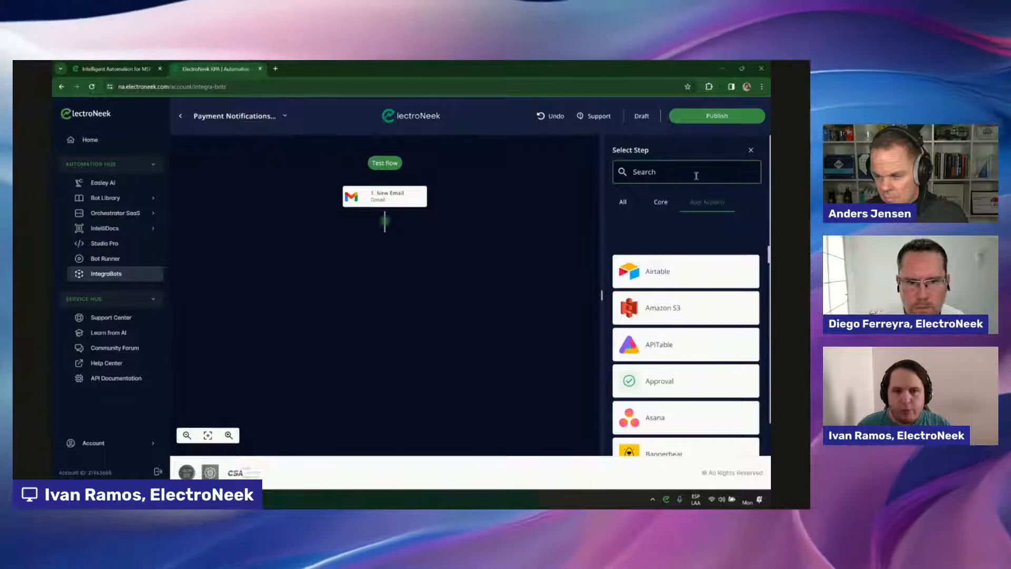
{"action": "left_click", "coordinate": [697, 176]}
{"action": "type", "text": "Open"}
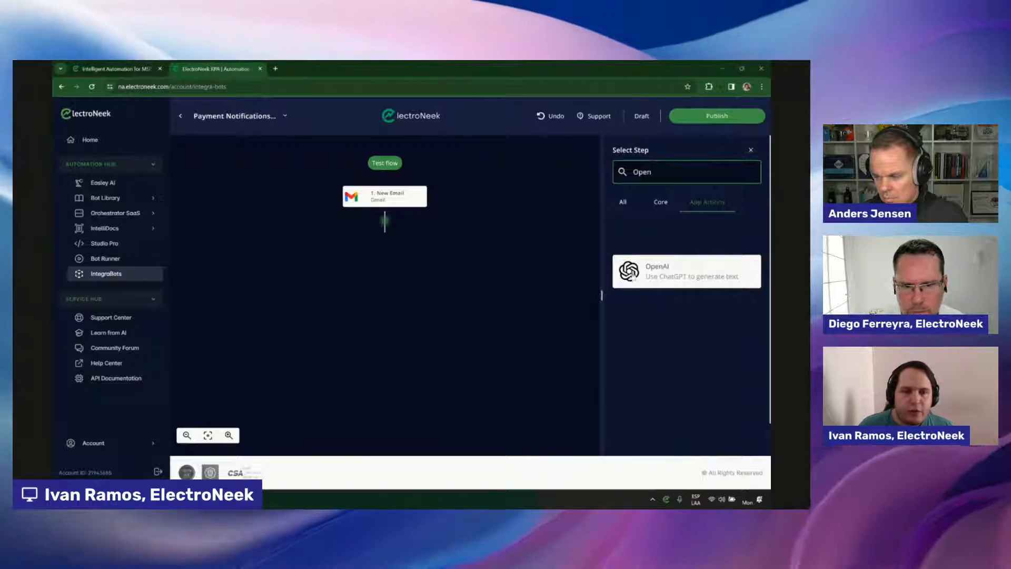
{"action": "left_click", "coordinate": [632, 275]}
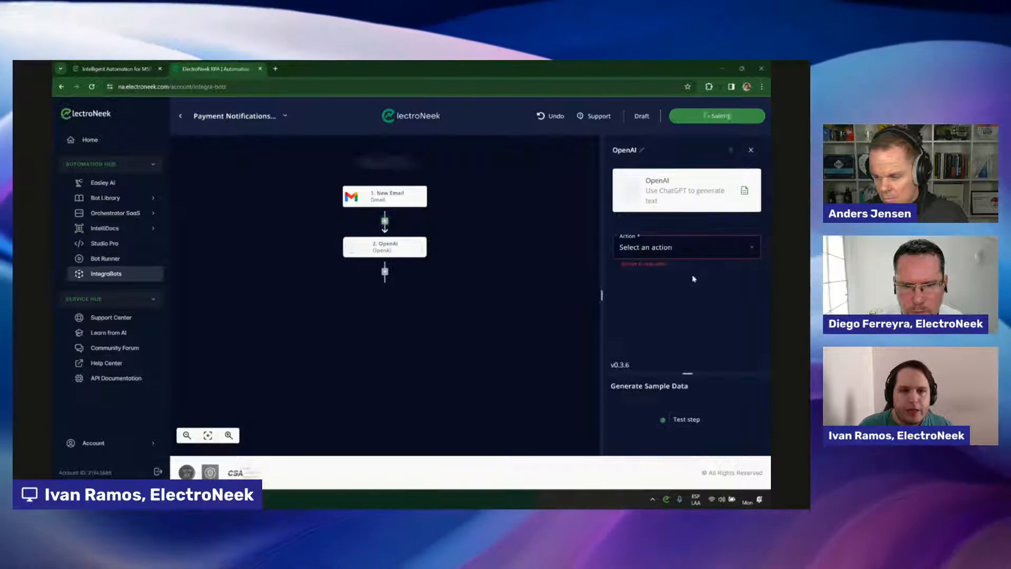
{"action": "left_click", "coordinate": [647, 246]}
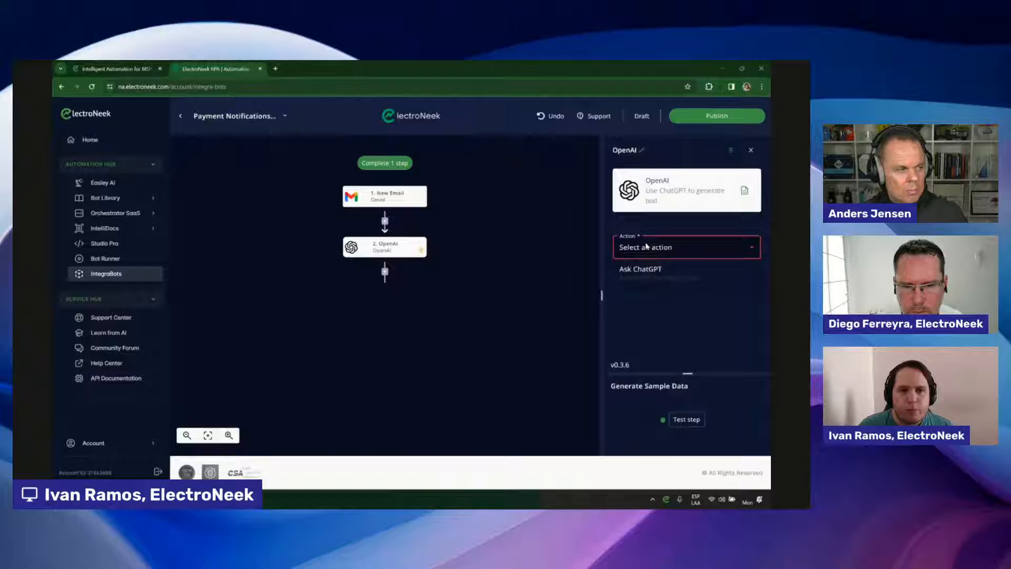
{"action": "left_click", "coordinate": [655, 271]}
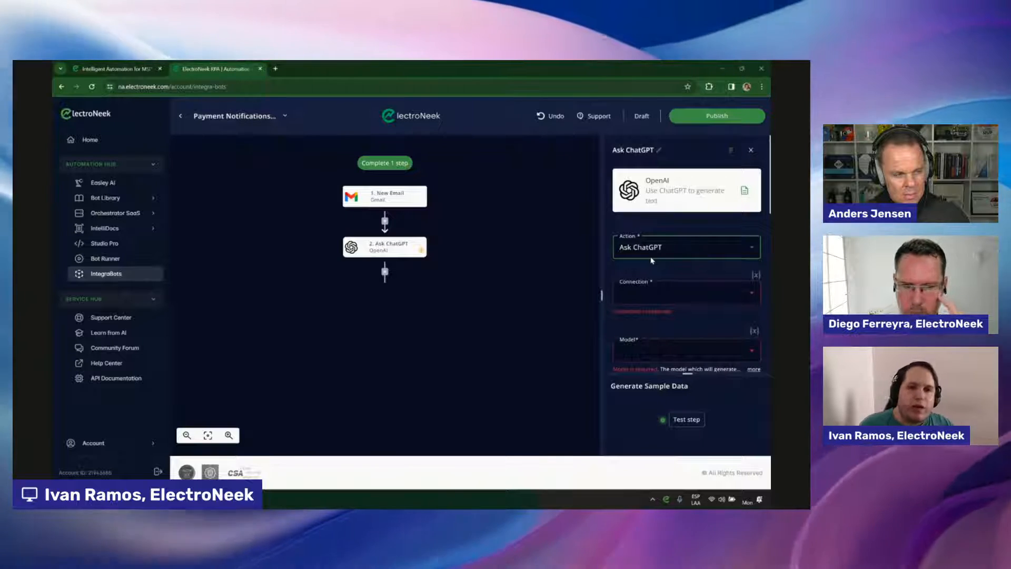
Set the Ask ChatGPT step's connection to openai-IntegraBots-Test and its model to gpt-4.
{"action": "left_click", "coordinate": [643, 297]}
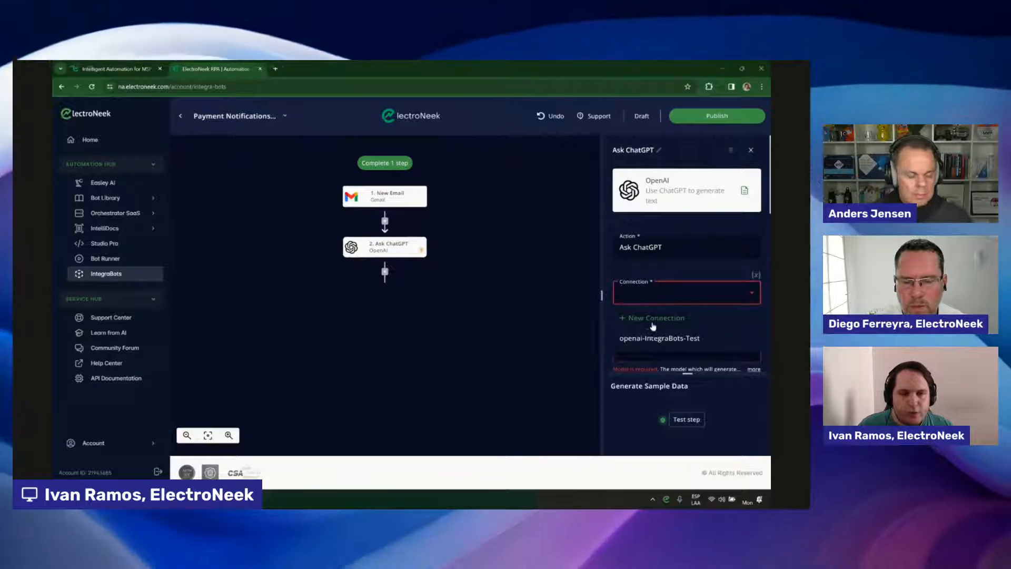
{"action": "left_click", "coordinate": [628, 339]}
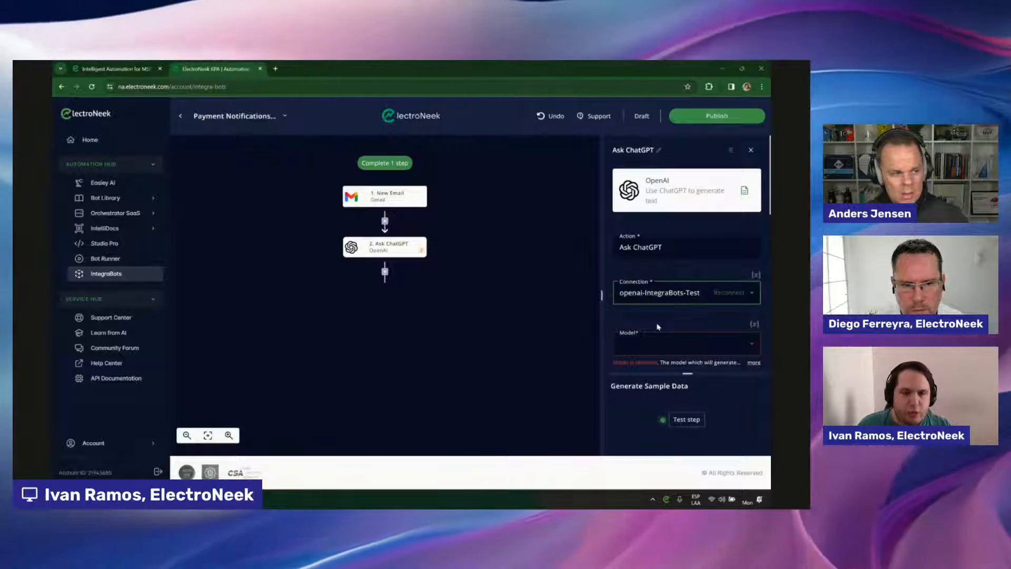
{"action": "scroll", "coordinate": [655, 290], "scroll_direction": "down", "scroll_amount": 1}
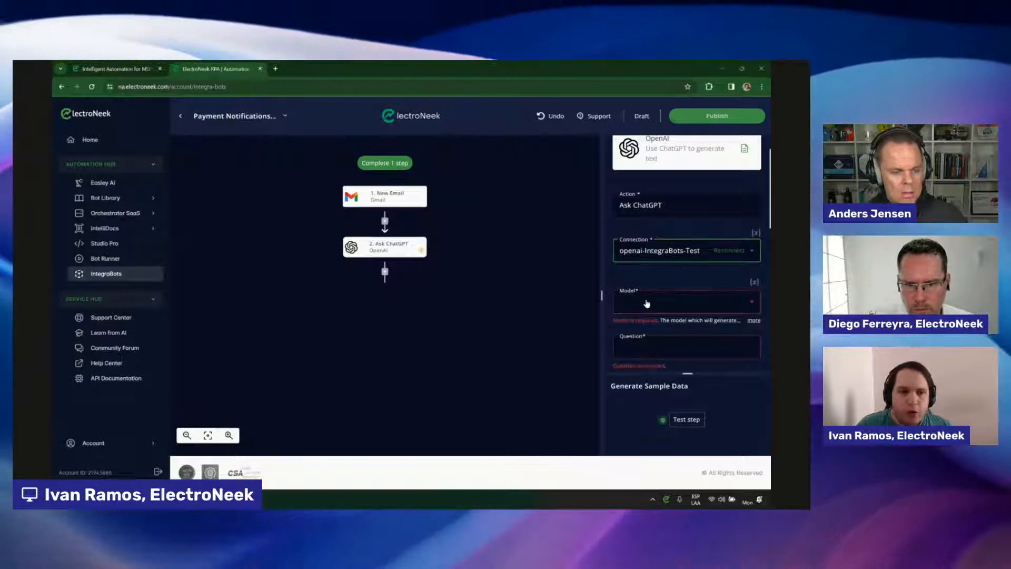
{"action": "left_click", "coordinate": [652, 303]}
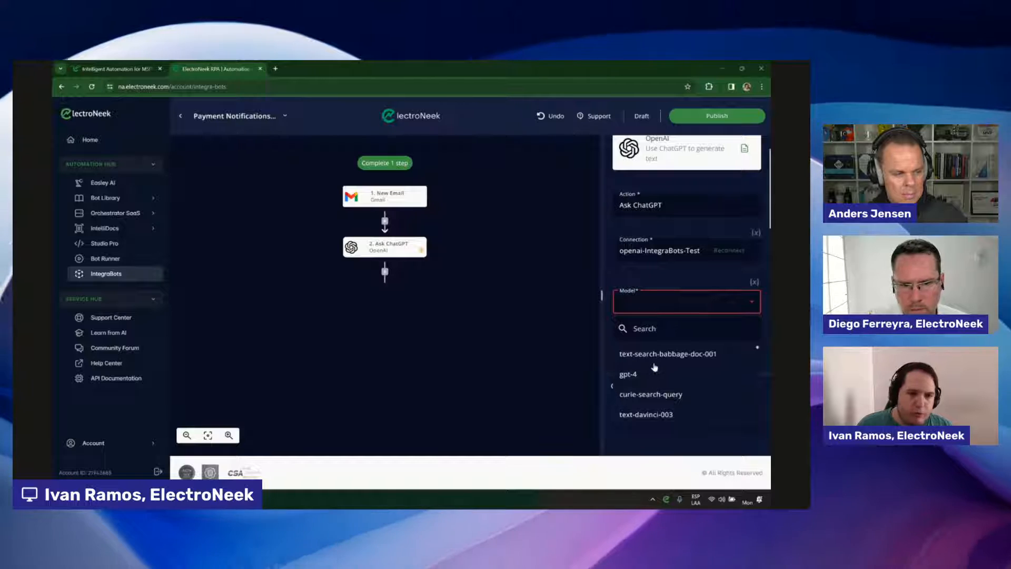
{"action": "left_click", "coordinate": [628, 375]}
{"action": "scroll", "coordinate": [643, 308], "scroll_direction": "down", "scroll_amount": 1}
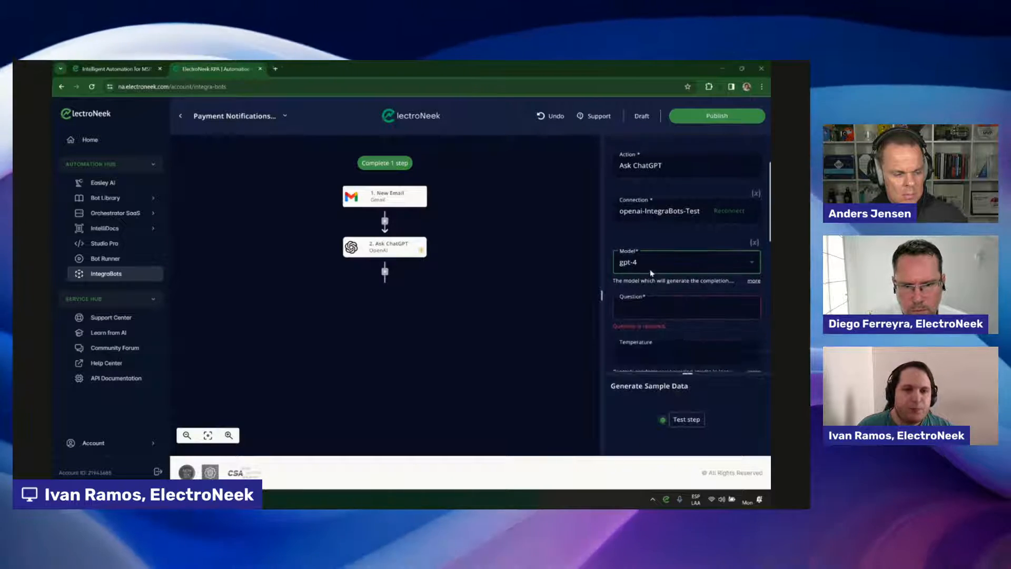
Begin the Ask ChatGPT question with "You receive the following payment notification:".
{"action": "left_click", "coordinate": [643, 308]}
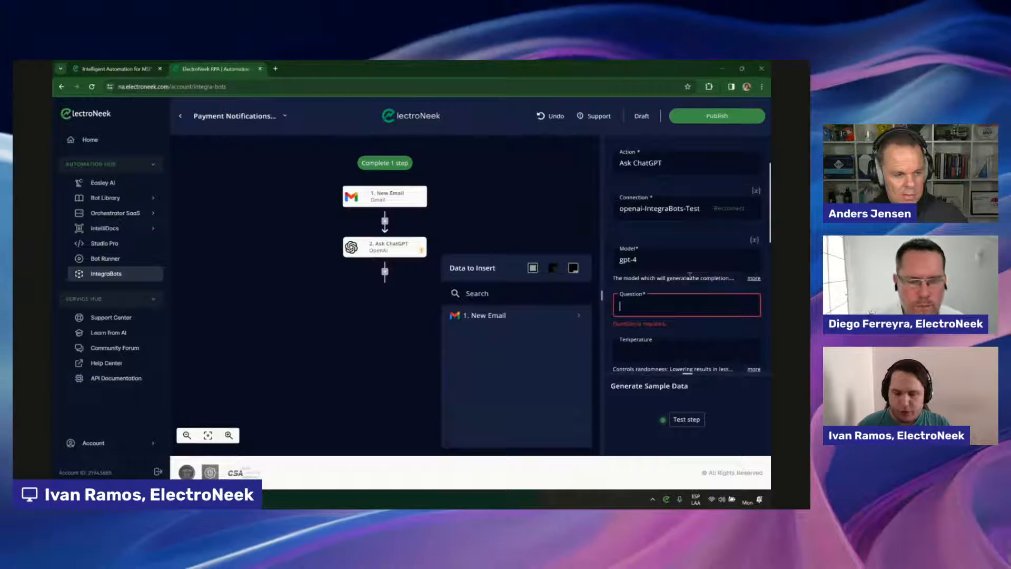
{"action": "type", "text": "You r"}
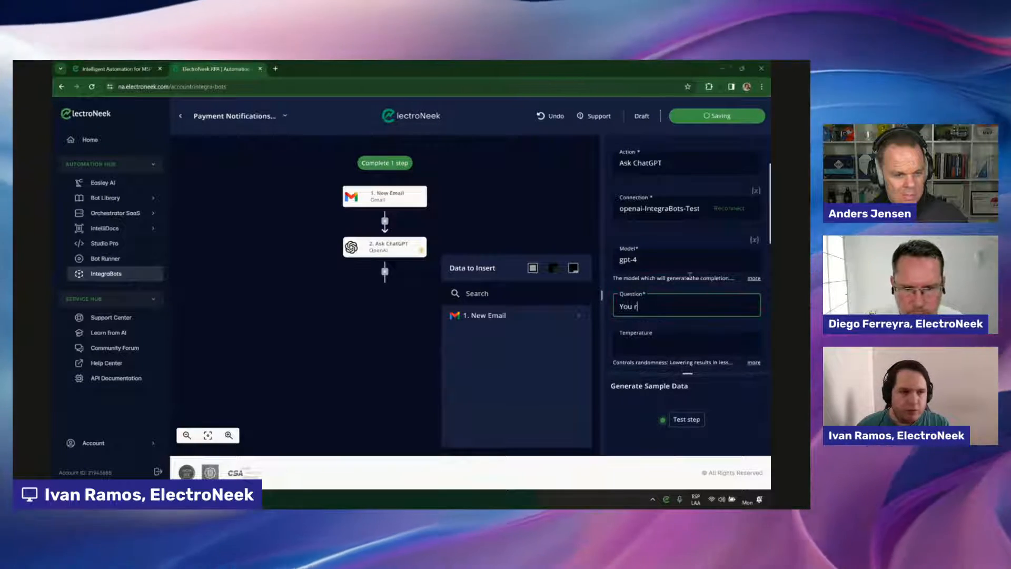
{"action": "type", "text": "eceive the following pyament"}
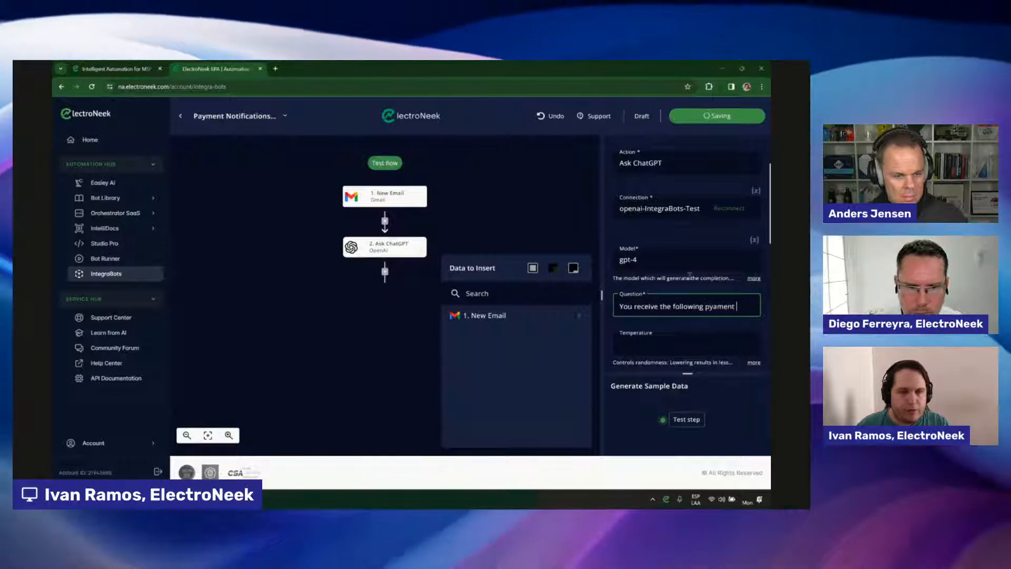
{"action": "key", "text": "BackSpace"}
{"action": "key", "text": "BackSpace"}
{"action": "key", "text": "BackSpace"}
{"action": "key", "text": "BackSpace"}
{"action": "key", "text": "BackSpace"}
{"action": "key", "text": "BackSpace"}
{"action": "key", "text": "BackSpace"}
{"action": "type", "text": "ayment notification:"}
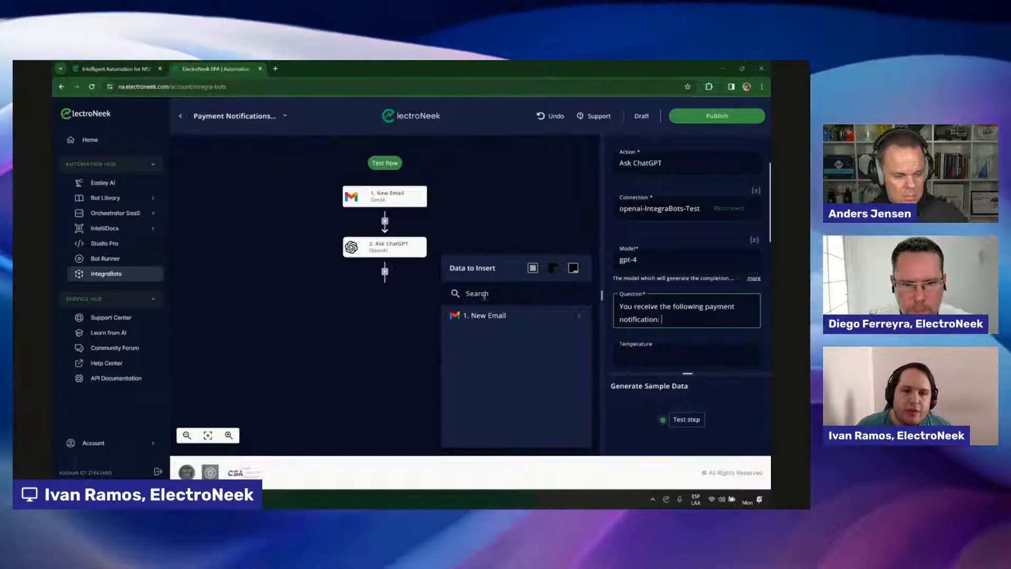
Insert the message snippet from the New Email step at the end of the question.
{"action": "mouse_move", "coordinate": [482, 318]}
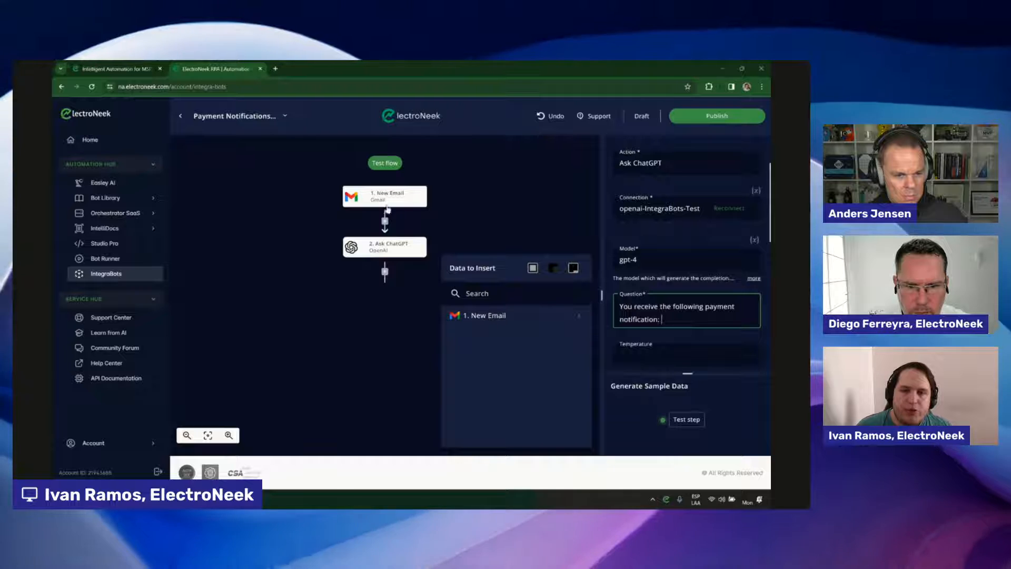
{"action": "mouse_move", "coordinate": [384, 205]}
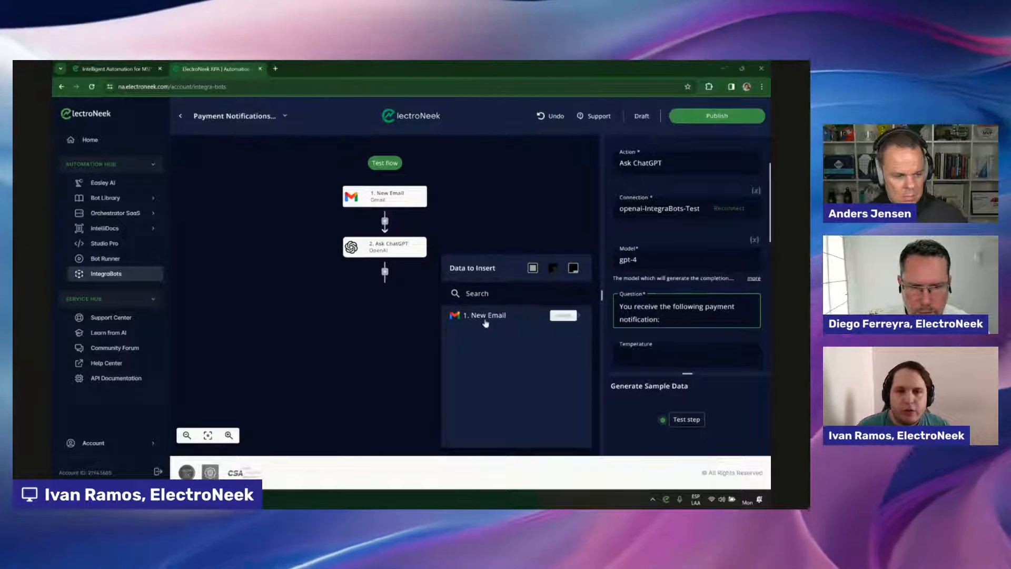
{"action": "left_click", "coordinate": [484, 321]}
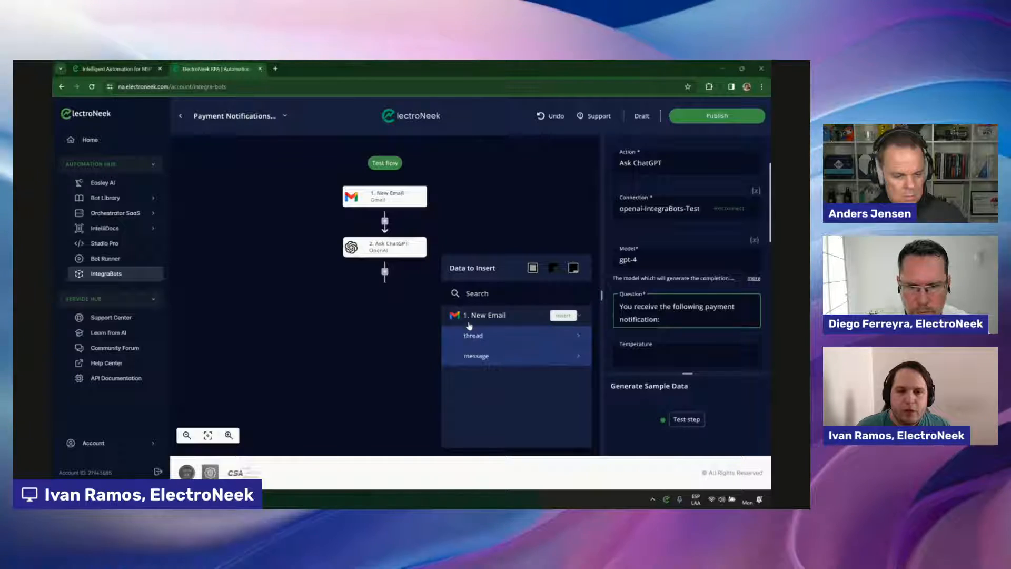
{"action": "left_click", "coordinate": [474, 355]}
{"action": "scroll", "coordinate": [489, 369], "scroll_direction": "down", "scroll_amount": 2}
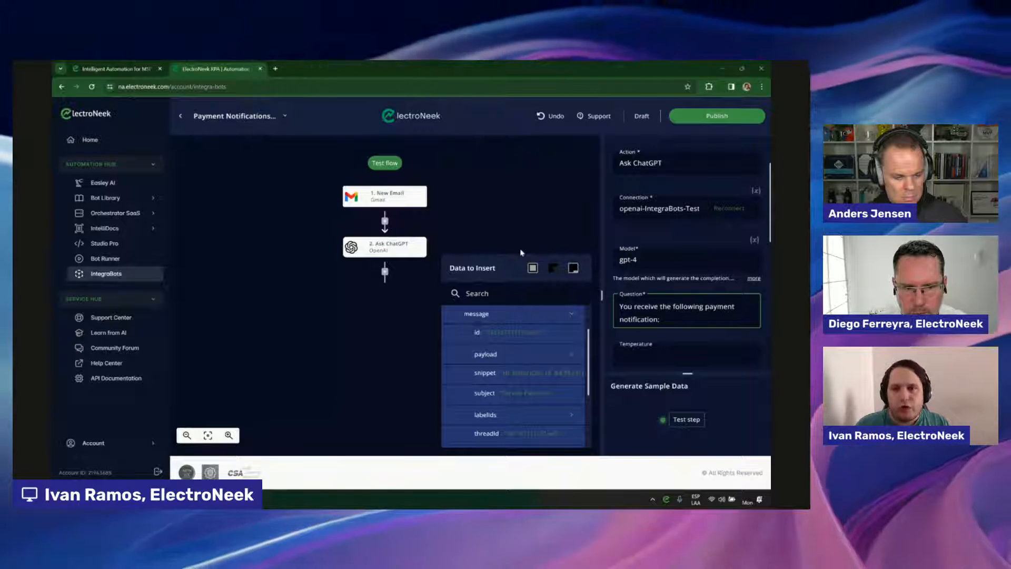
{"action": "mouse_move", "coordinate": [485, 379]}
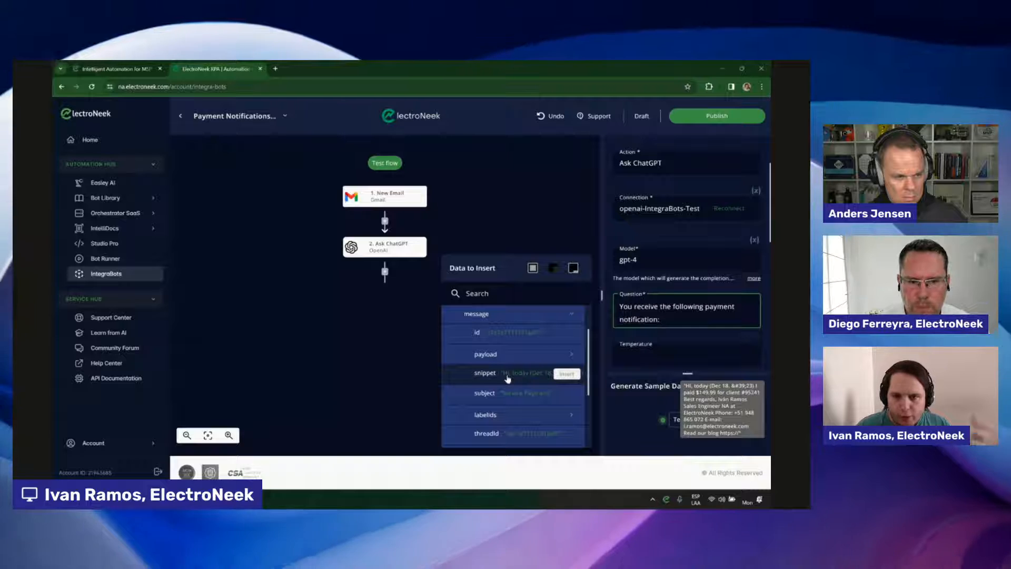
{"action": "left_click", "coordinate": [567, 375]}
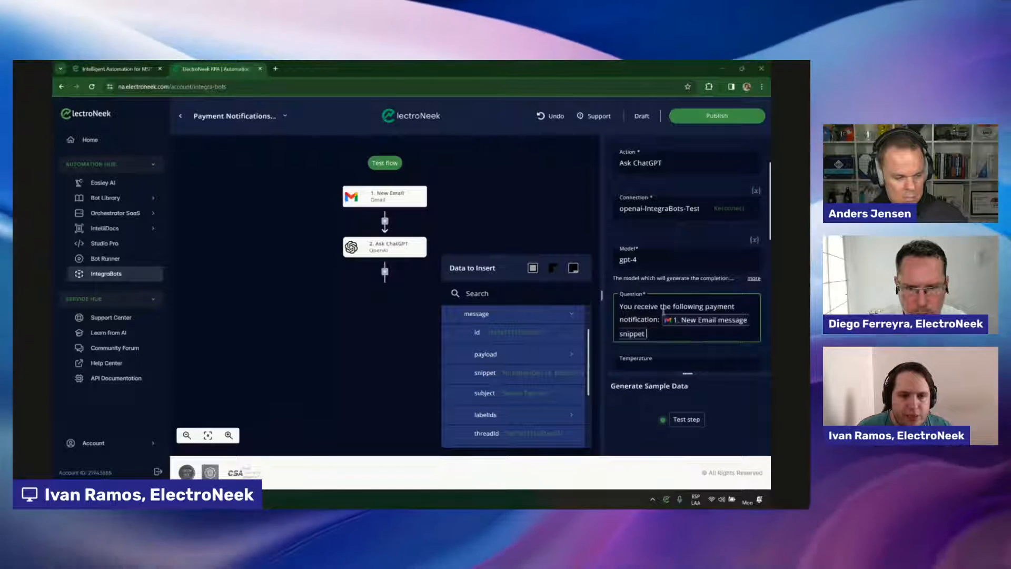
On a new line, ask for Date, Client number and Paid amount as date|clientNumber|paidAmount, returning ONLY the result, dates as MM/DD/YYYY and amounts as $0.00.
{"action": "left_click", "coordinate": [676, 331]}
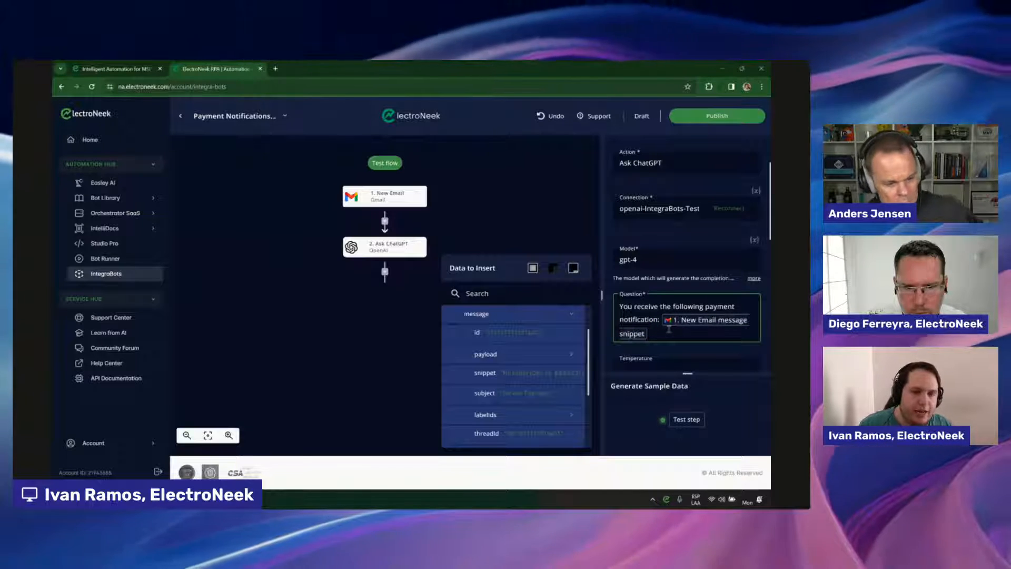
{"action": "key", "text": "Return"}
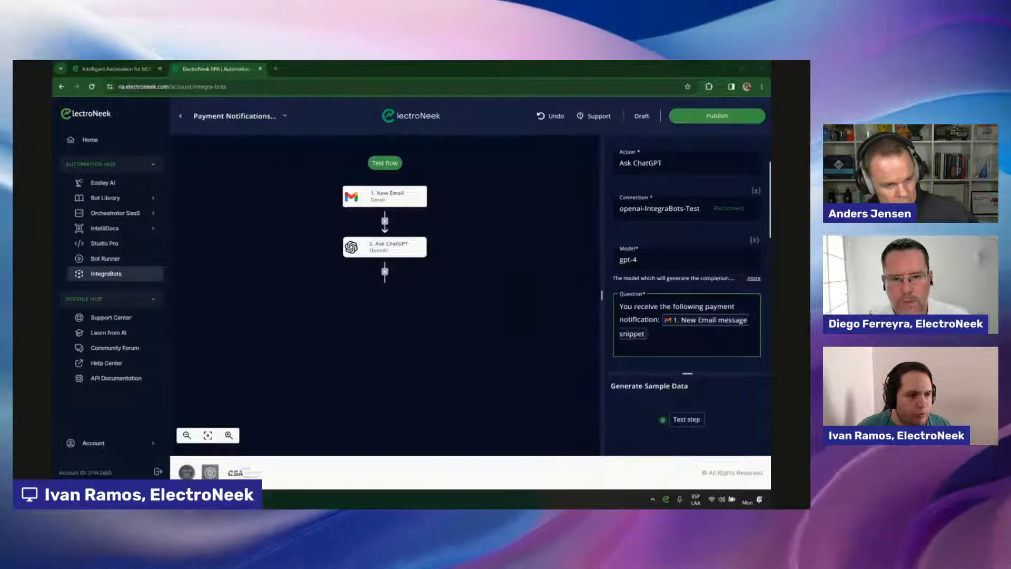
{"action": "type", "text": "Please return the Date, Client number and Paid amount in the following format: date|clientNumber|paidAmount. Return ONLY the result. Format dates as MM/DD/YYYY and amounts as $0.00."}
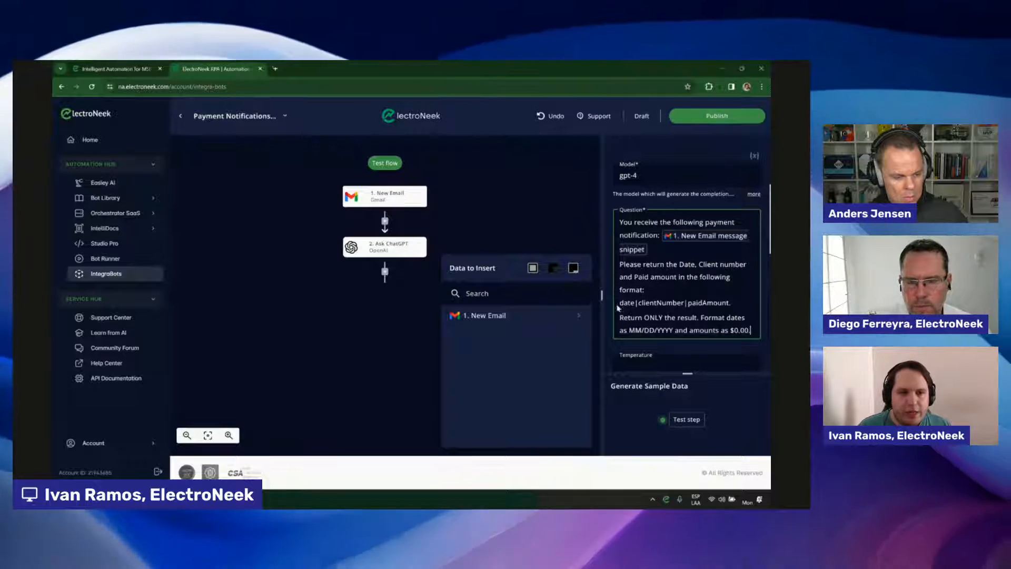
{"action": "left_click_drag", "start_coordinate": [620, 302], "coordinate": [732, 302]}
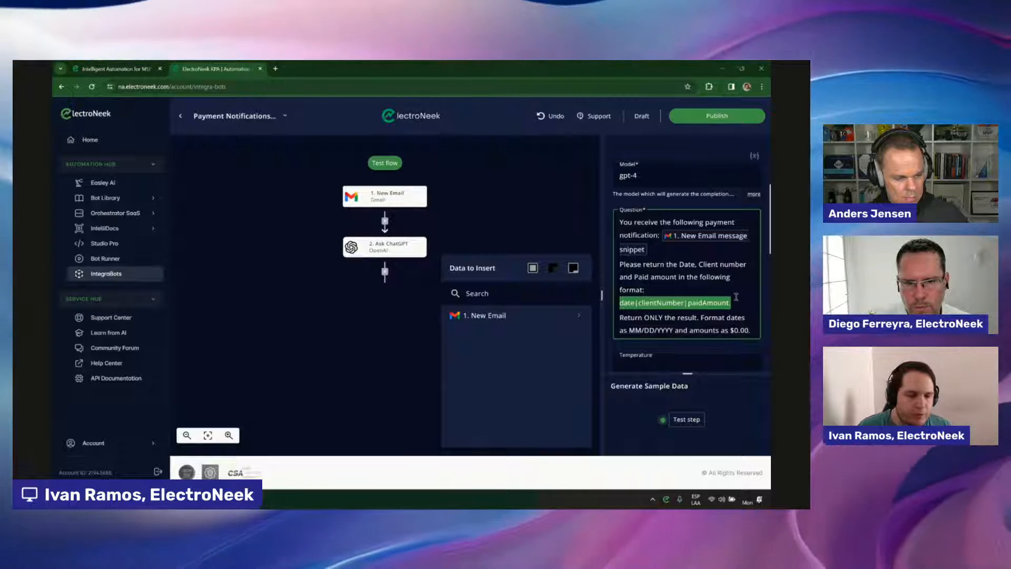
{"action": "left_click", "coordinate": [635, 321]}
{"action": "scroll", "coordinate": [626, 282], "scroll_direction": "down", "scroll_amount": 1}
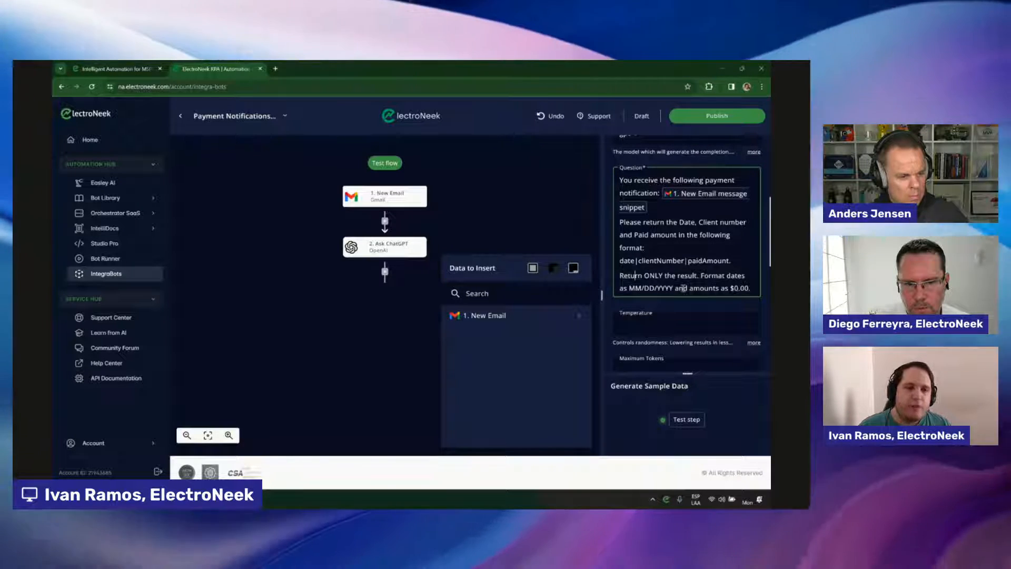
Set the Ask ChatGPT step's temperature to 0.17, then test the step and check its output.
{"action": "left_click", "coordinate": [662, 314]}
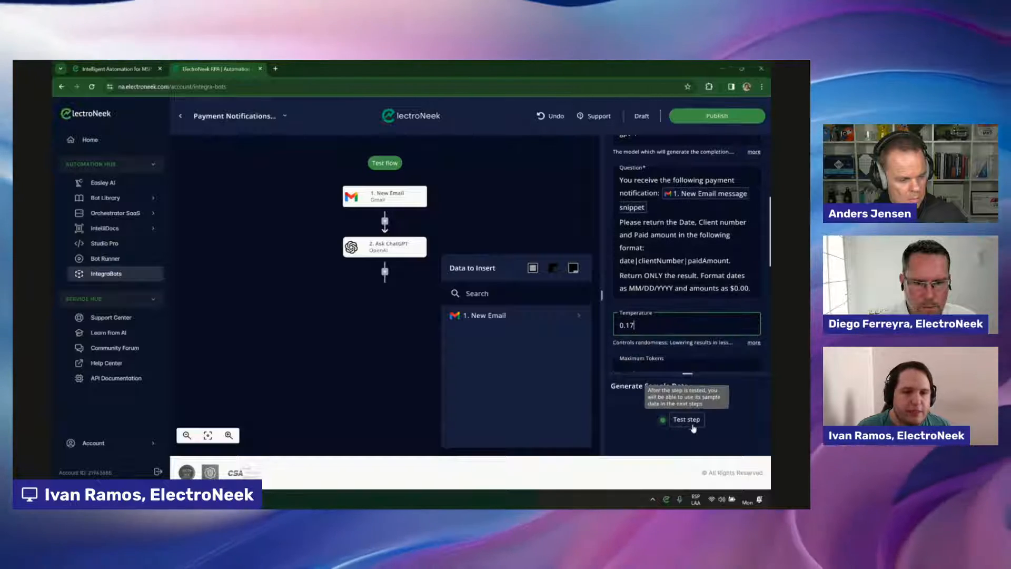
{"action": "left_click", "coordinate": [692, 426]}
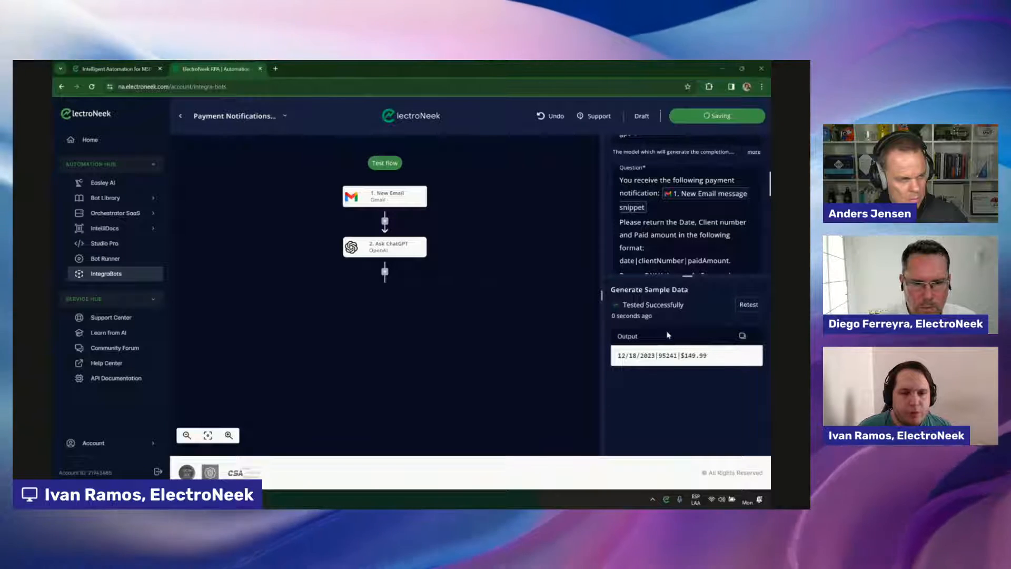
{"action": "left_click_drag", "start_coordinate": [706, 356], "coordinate": [617, 359]}
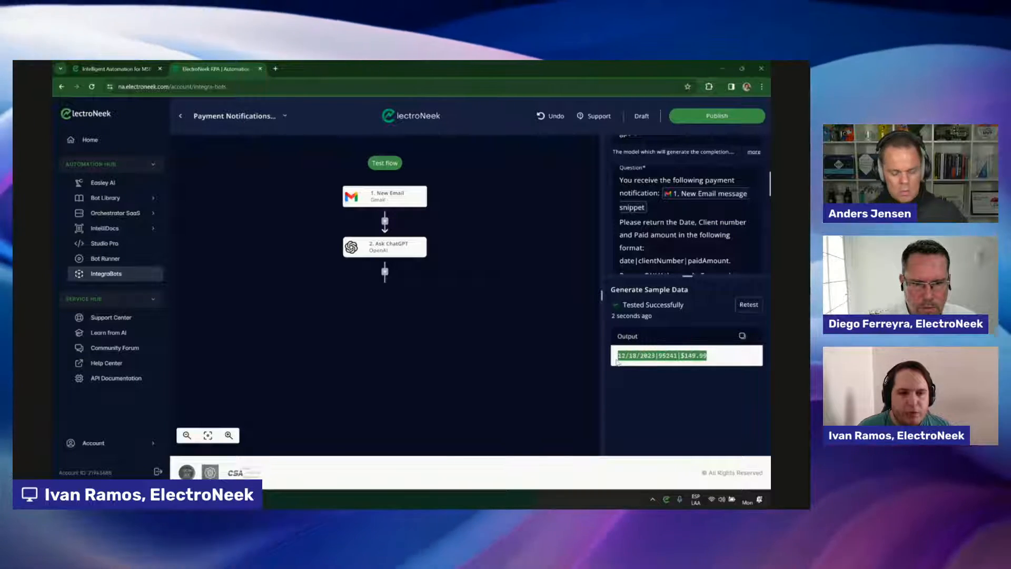
{"action": "left_click", "coordinate": [619, 361]}
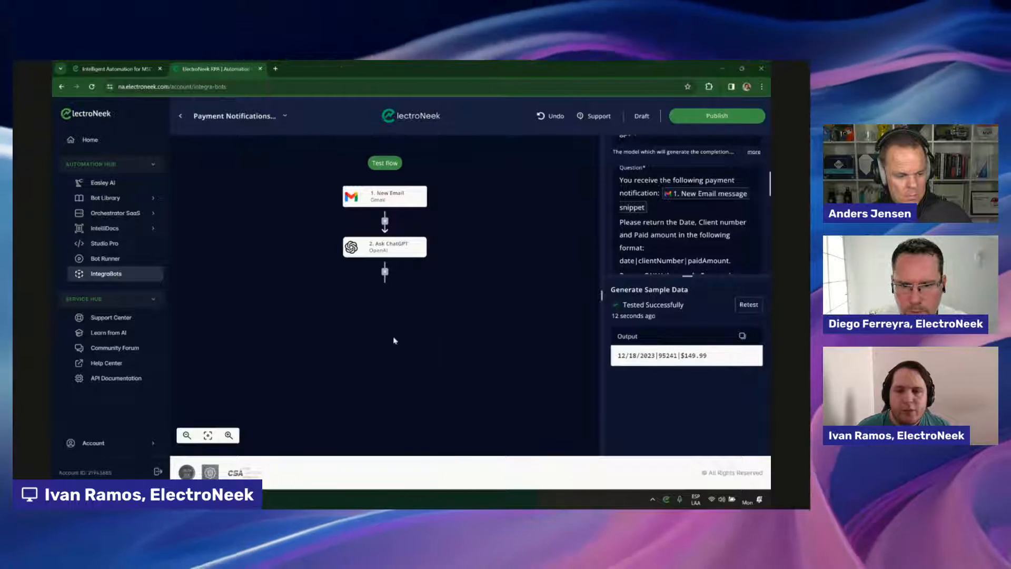
Switch to the Payment Notifications spreadsheet in Google Sheets, examine its Input column and return to the flow editor.
{"action": "key", "text": "alt+Tab"}
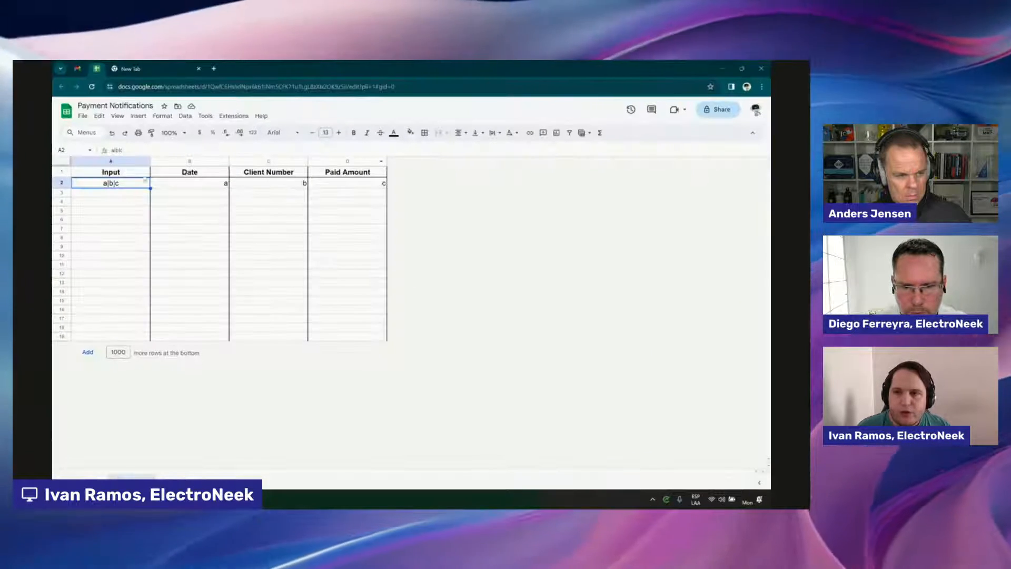
{"action": "left_click", "coordinate": [126, 193]}
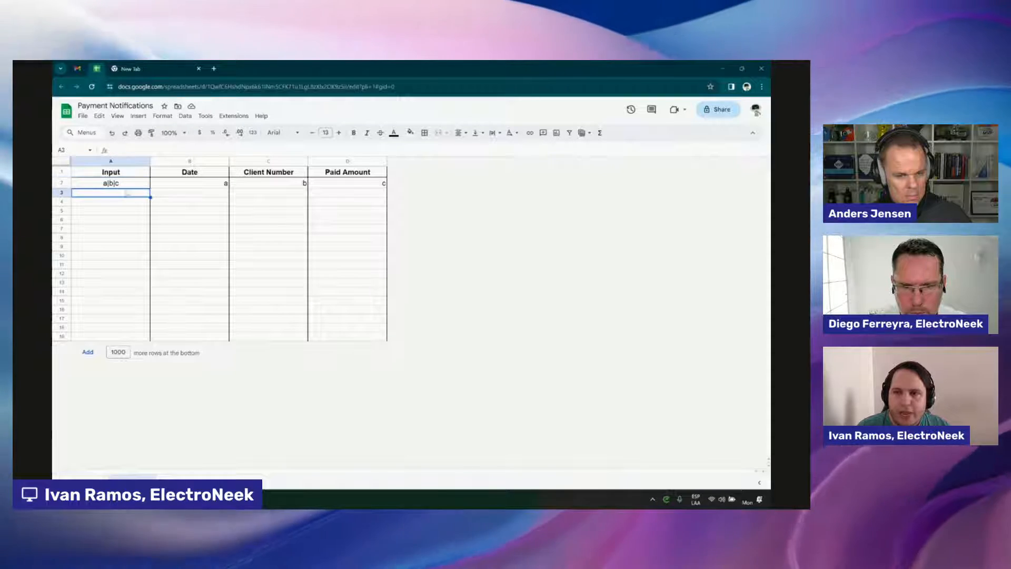
{"action": "left_click", "coordinate": [722, 67]}
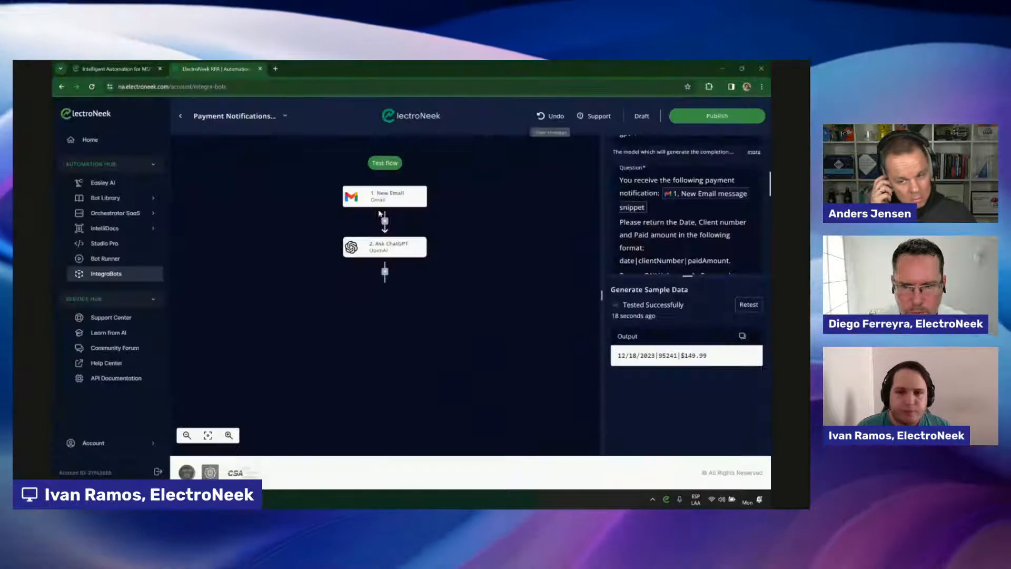
Search the steps for "Google" and add a Google Sheets step after Ask ChatGPT with the Insert Row action.
{"action": "left_click", "coordinate": [385, 271]}
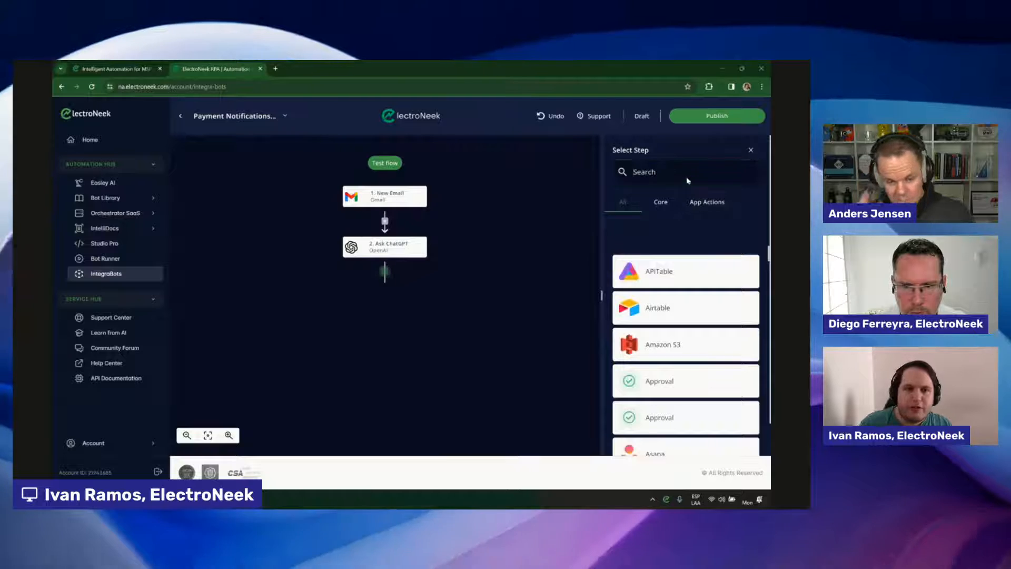
{"action": "type", "text": "Go"}
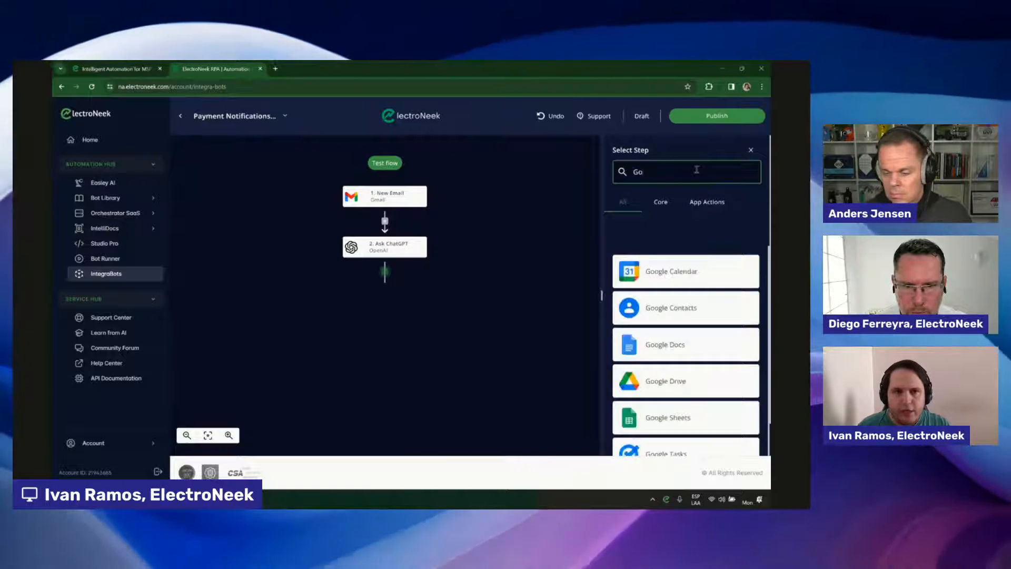
{"action": "type", "text": "ogle"}
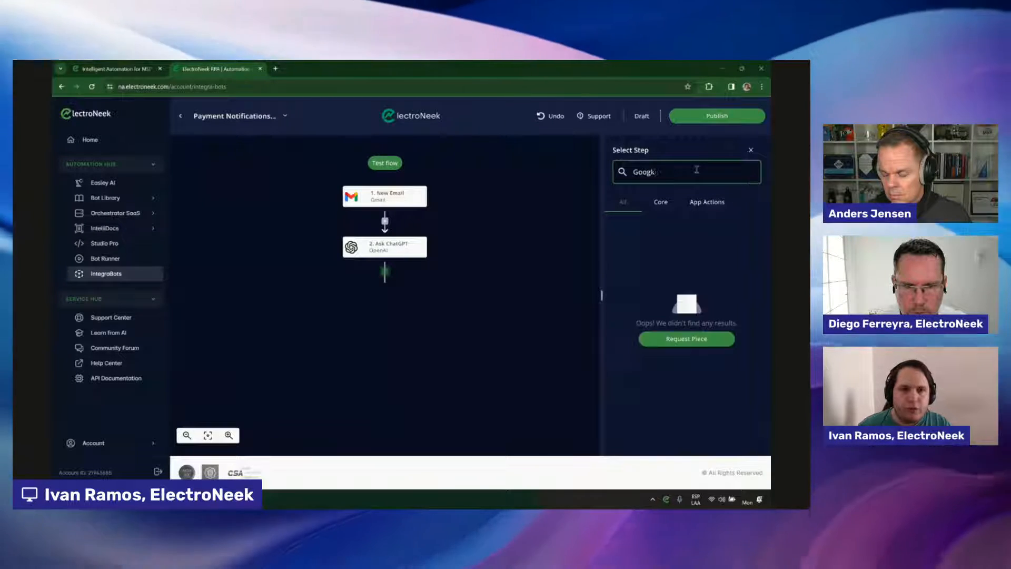
{"action": "scroll", "coordinate": [688, 377], "scroll_direction": "down", "scroll_amount": 1}
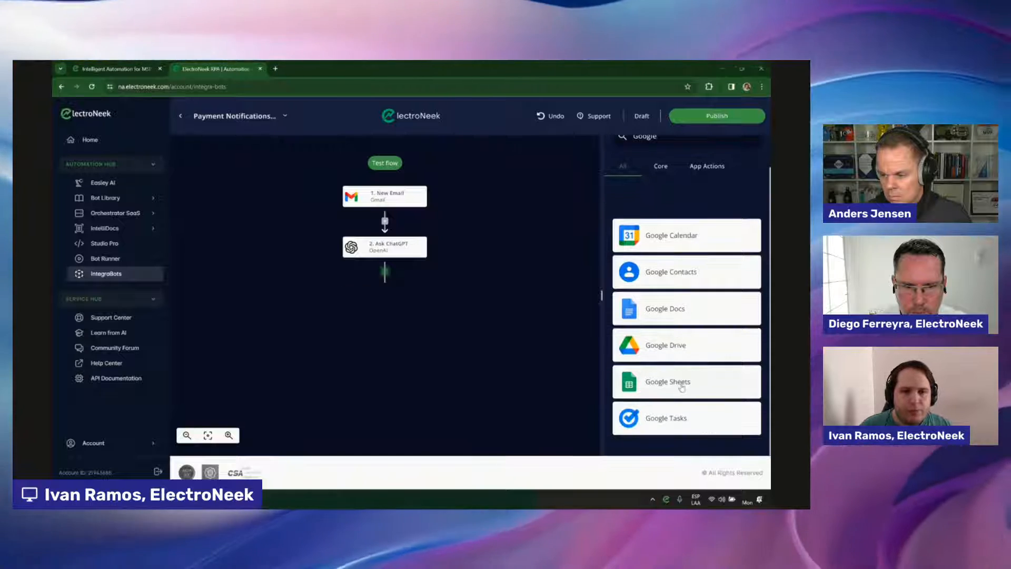
{"action": "left_click", "coordinate": [682, 387]}
{"action": "left_click", "coordinate": [634, 232]}
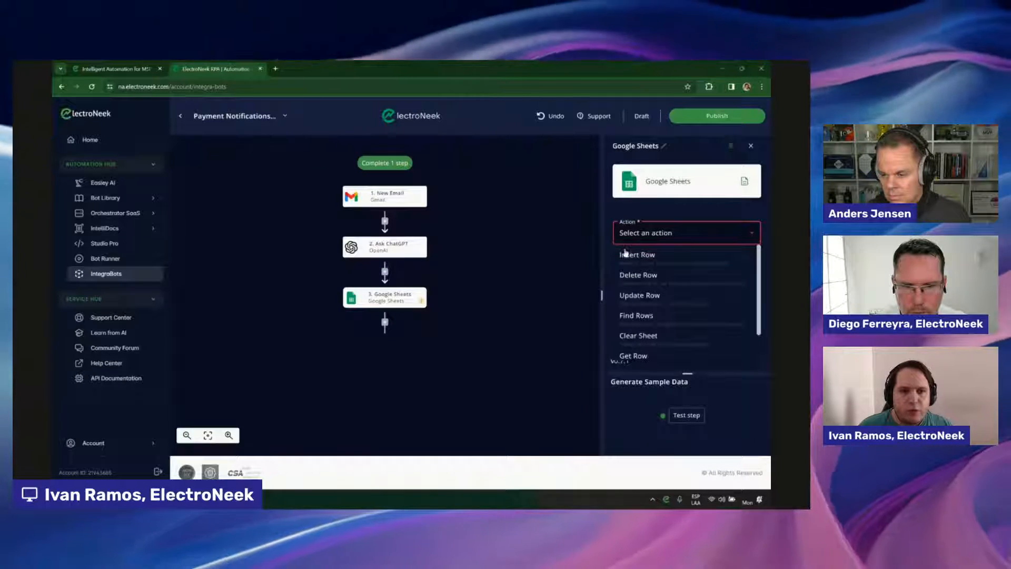
{"action": "left_click", "coordinate": [637, 254]}
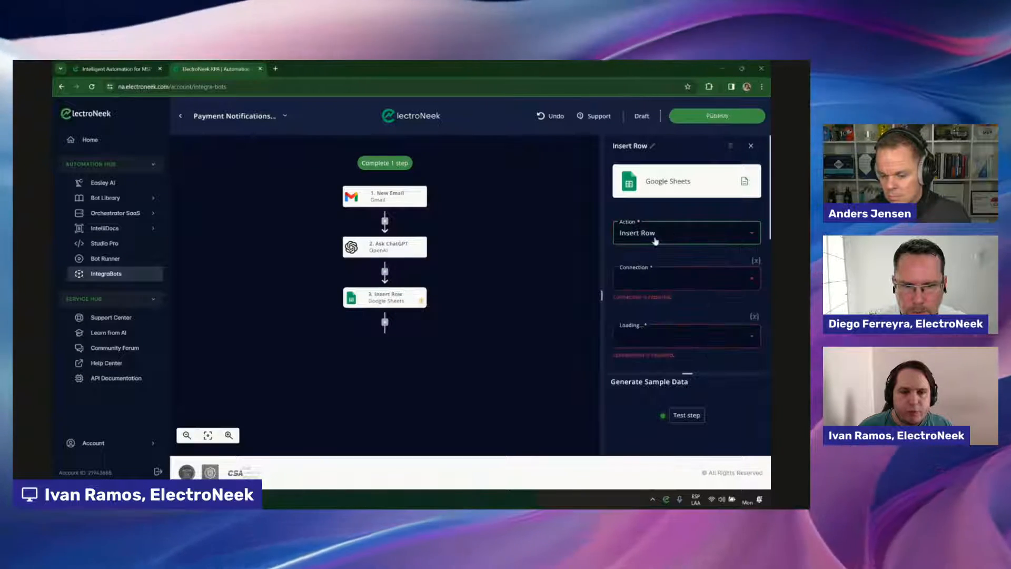
{"action": "left_click", "coordinate": [655, 240]}
{"action": "scroll", "coordinate": [669, 319], "scroll_direction": "down", "scroll_amount": 2}
{"action": "scroll", "coordinate": [661, 308], "scroll_direction": "up", "scroll_amount": 2}
{"action": "left_click", "coordinate": [648, 257]}
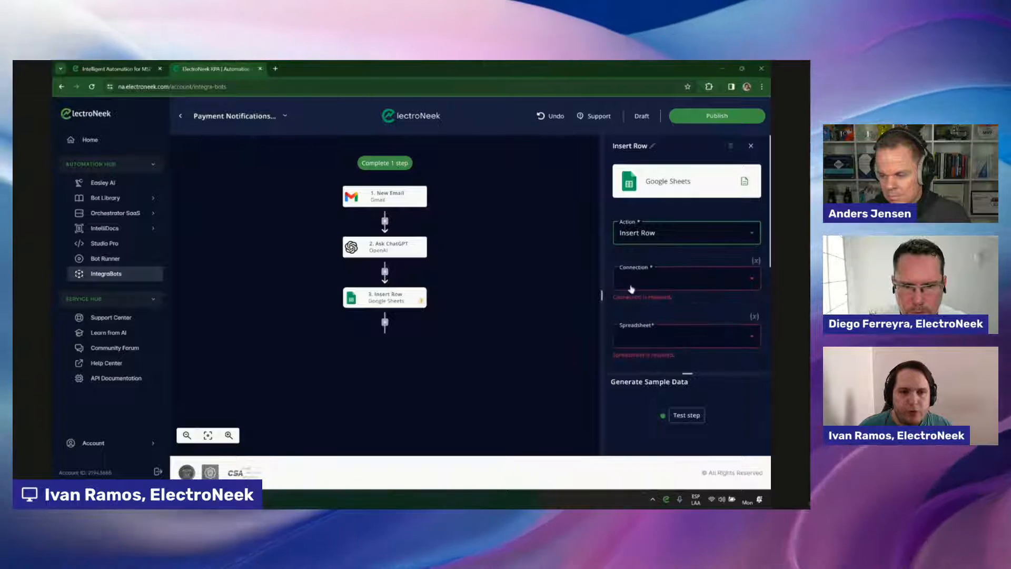
Set the Insert Row step's connection to google-sheets-IntegraBots-Test and its spreadsheet to Payment Notifications.
{"action": "left_click", "coordinate": [629, 279]}
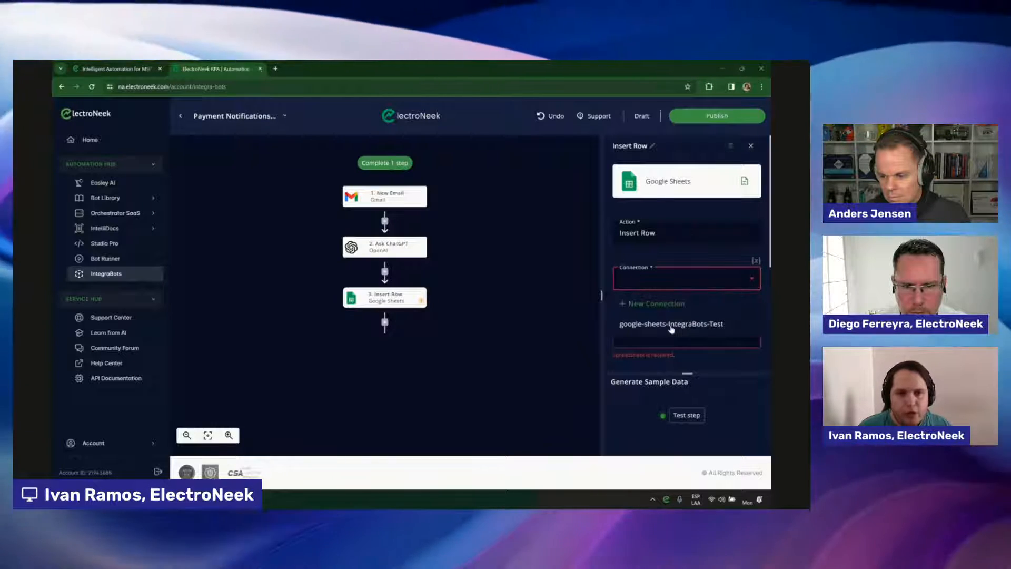
{"action": "left_click", "coordinate": [672, 325]}
{"action": "scroll", "coordinate": [668, 257], "scroll_direction": "down", "scroll_amount": 2}
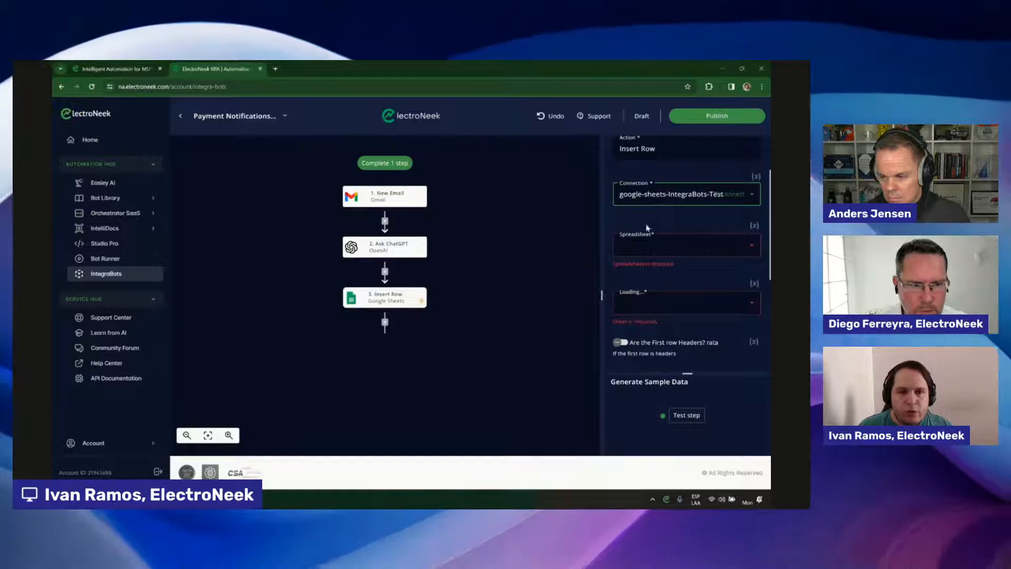
{"action": "left_click", "coordinate": [633, 249]}
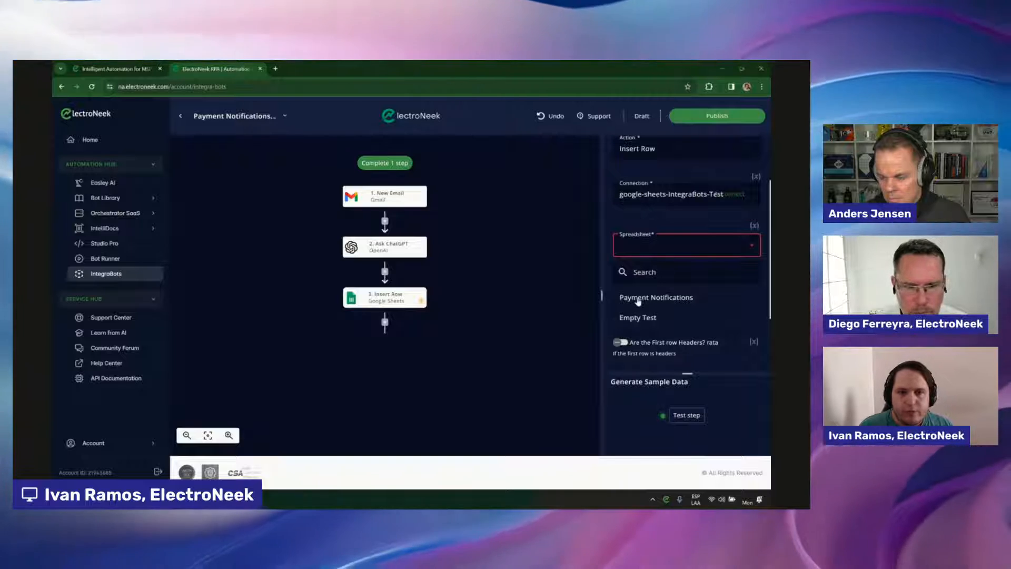
{"action": "left_click", "coordinate": [639, 299]}
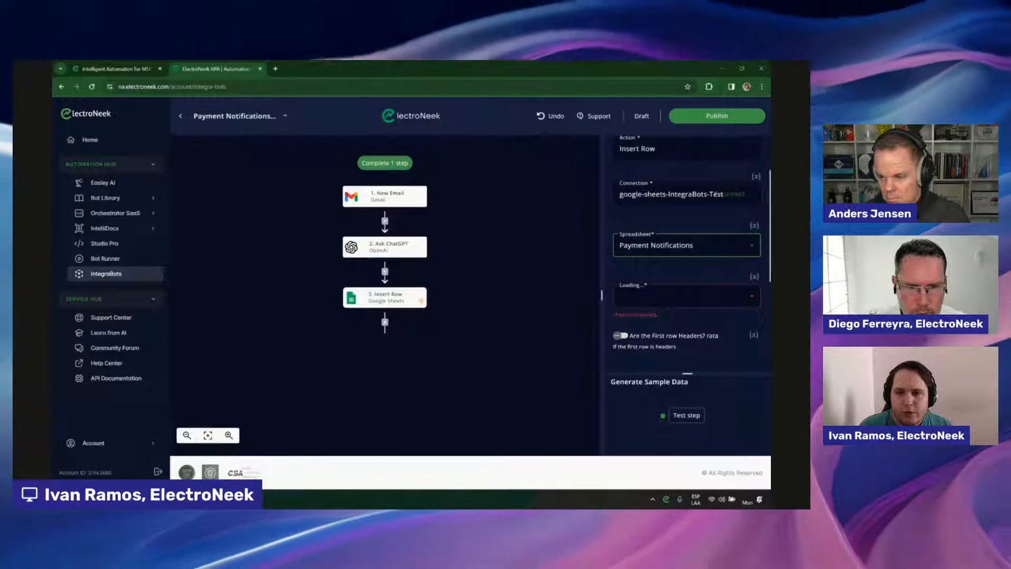
Set the Insert Row step's sheet to Payments and turn on the option that treats the first row as headers.
{"action": "left_click", "coordinate": [134, 499]}
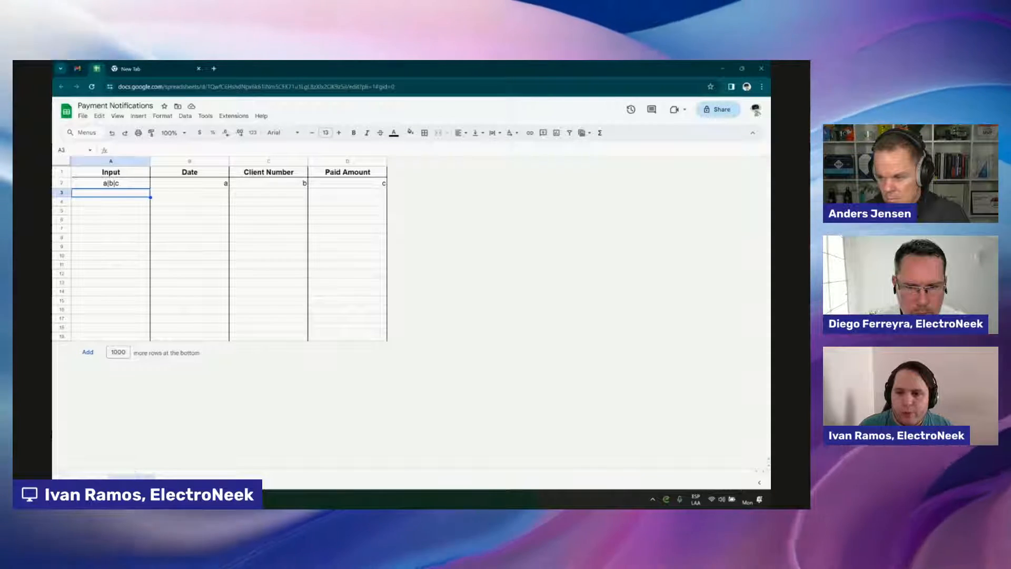
{"action": "mouse_move", "coordinate": [136, 499]}
{"action": "left_click", "coordinate": [130, 449]}
{"action": "left_click", "coordinate": [655, 299]}
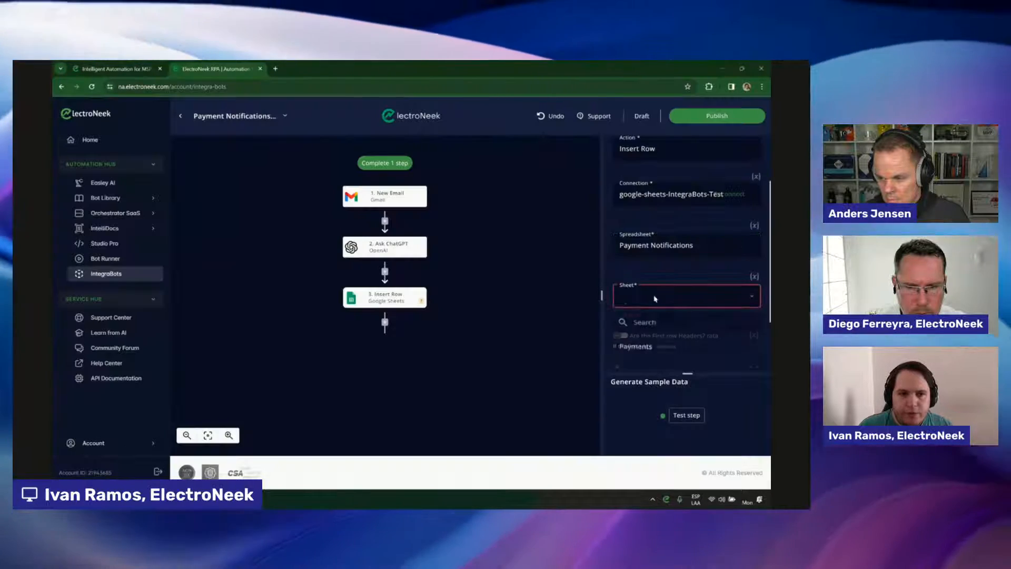
{"action": "left_click", "coordinate": [636, 346]}
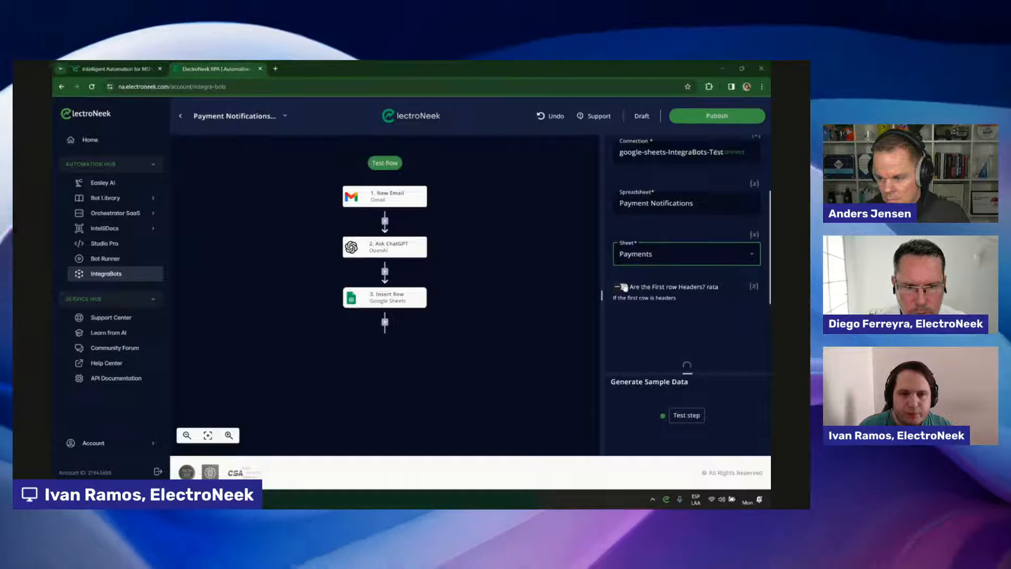
{"action": "left_click", "coordinate": [623, 287]}
{"action": "scroll", "coordinate": [643, 237], "scroll_direction": "down", "scroll_amount": 2}
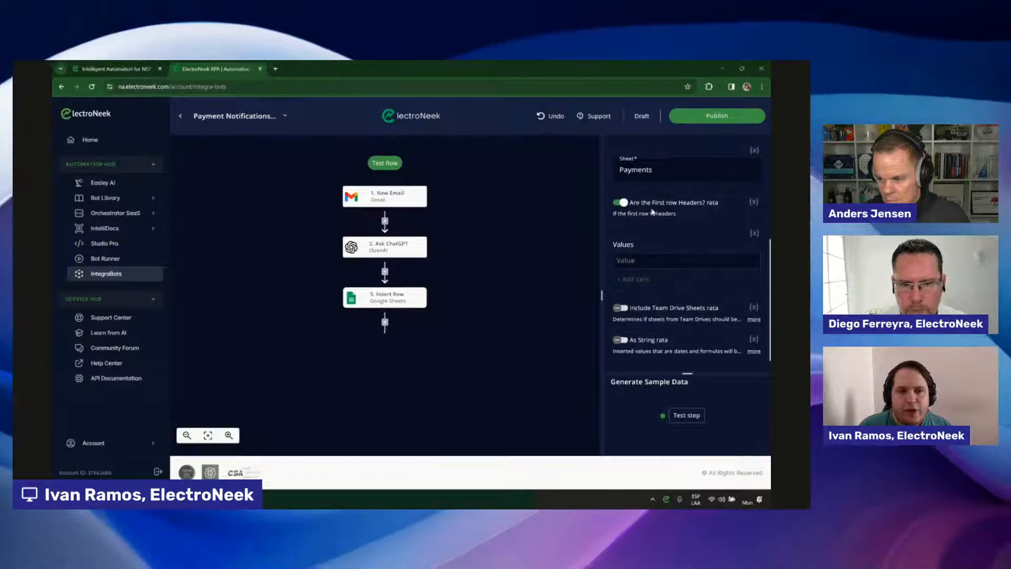
Check the columns in the Payment Notifications spreadsheet, then insert the Ask ChatGPT result into the Insert Row step's Input field.
{"action": "mouse_move", "coordinate": [177, 498]}
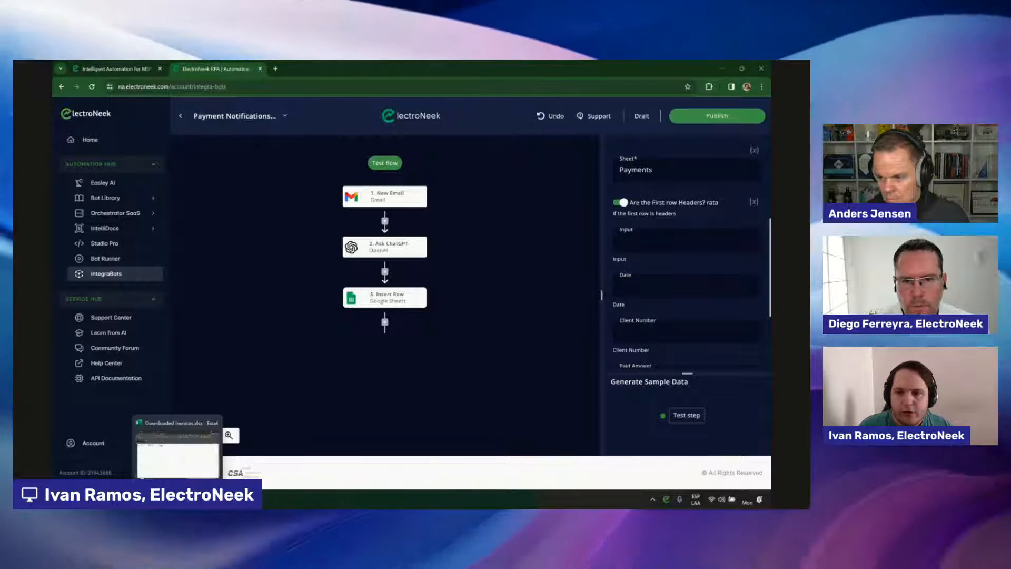
{"action": "scroll", "coordinate": [639, 264], "scroll_direction": "down", "scroll_amount": 1}
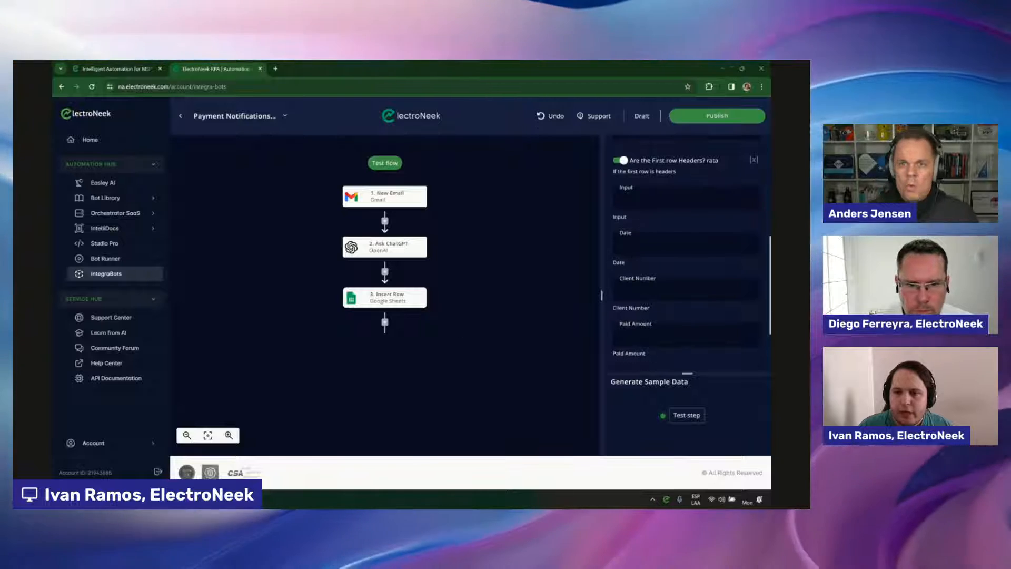
{"action": "key", "text": "alt+Tab"}
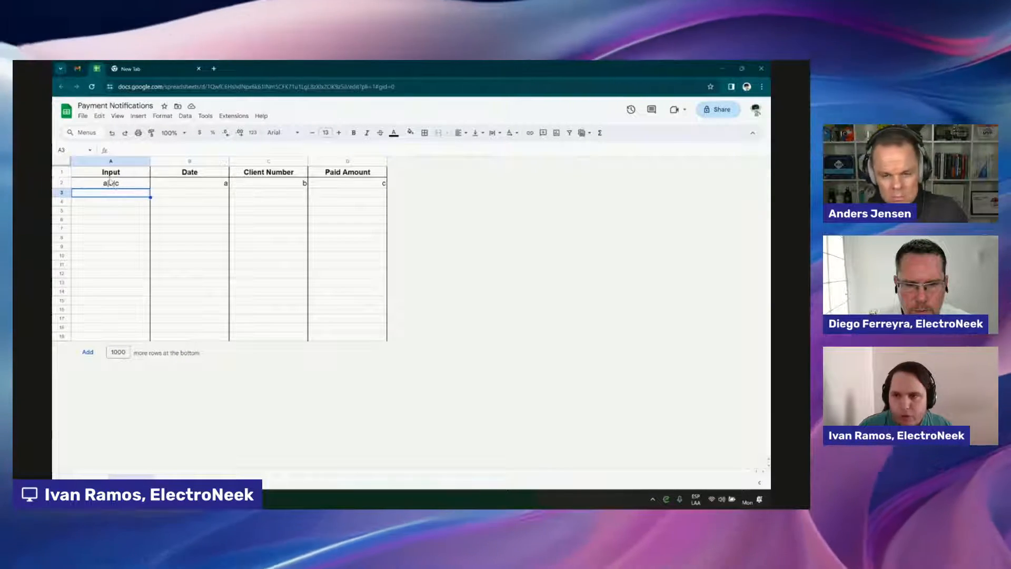
{"action": "mouse_move", "coordinate": [147, 500]}
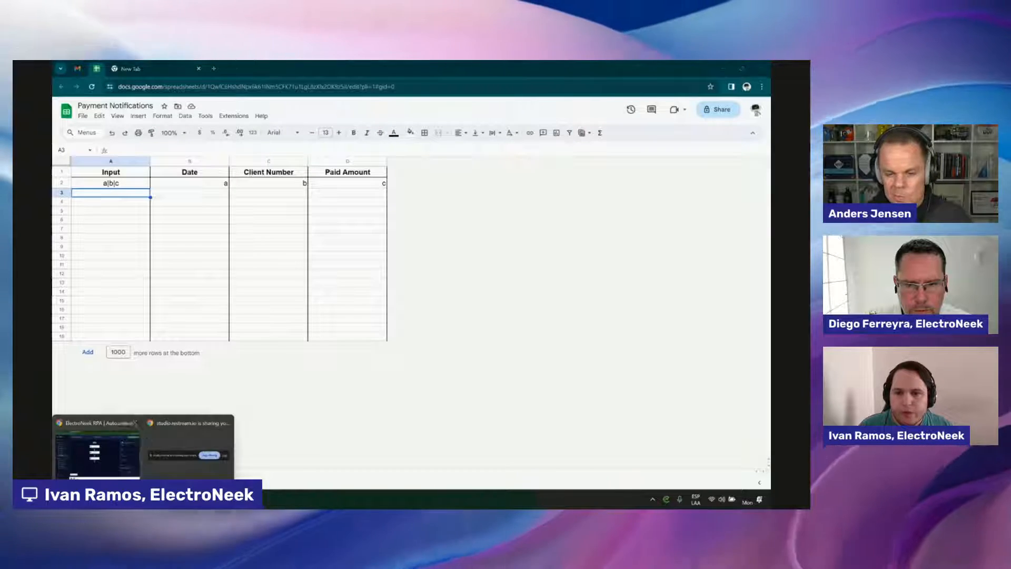
{"action": "left_click", "coordinate": [122, 450]}
{"action": "scroll", "coordinate": [648, 250], "scroll_direction": "up", "scroll_amount": 1}
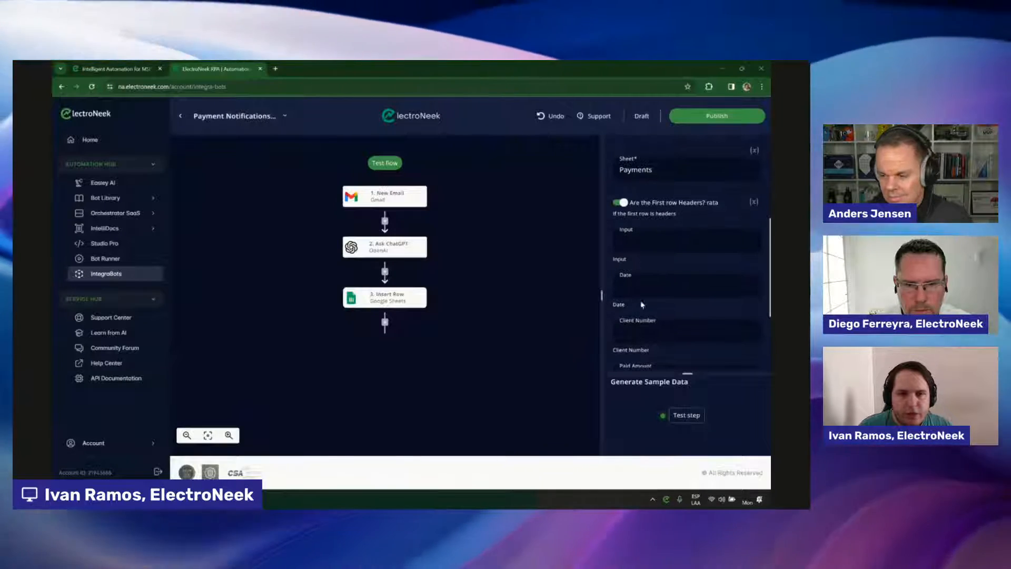
{"action": "left_click", "coordinate": [639, 241]}
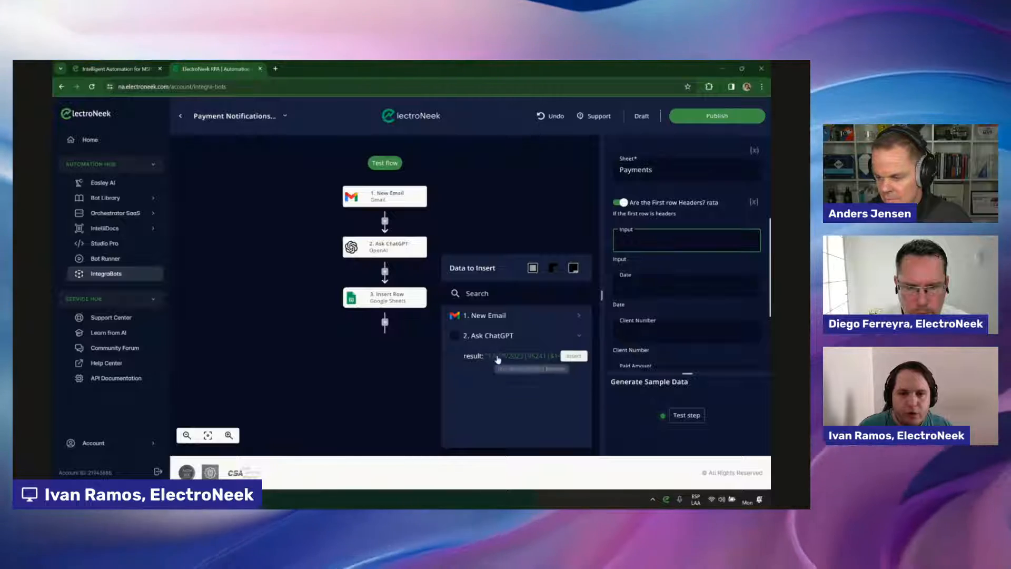
{"action": "left_click", "coordinate": [575, 357]}
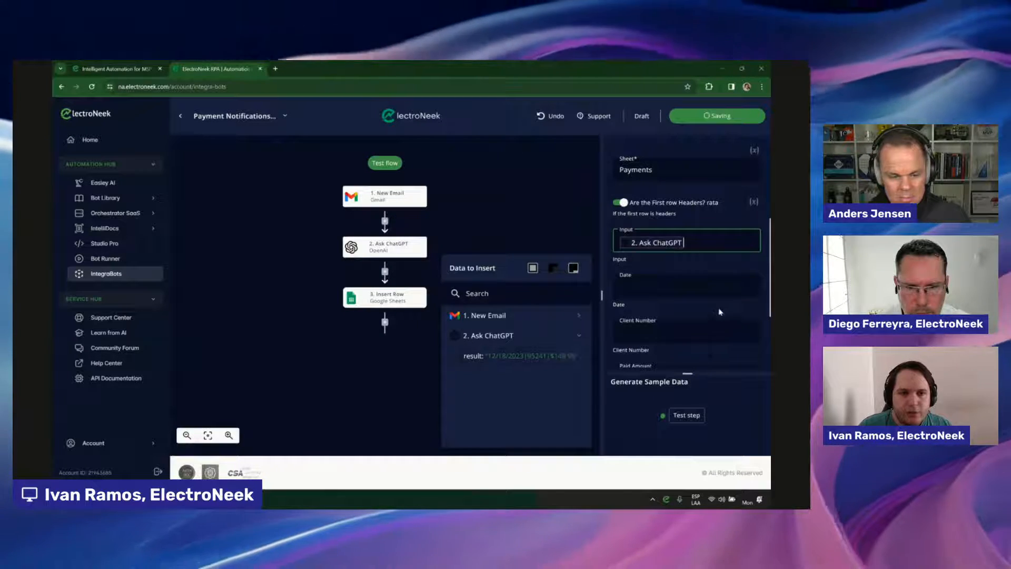
Review the sample Input cell A2 in the spreadsheet, return to the flow editor and test the Insert Row step.
{"action": "scroll", "coordinate": [715, 310], "scroll_direction": "down", "scroll_amount": 1}
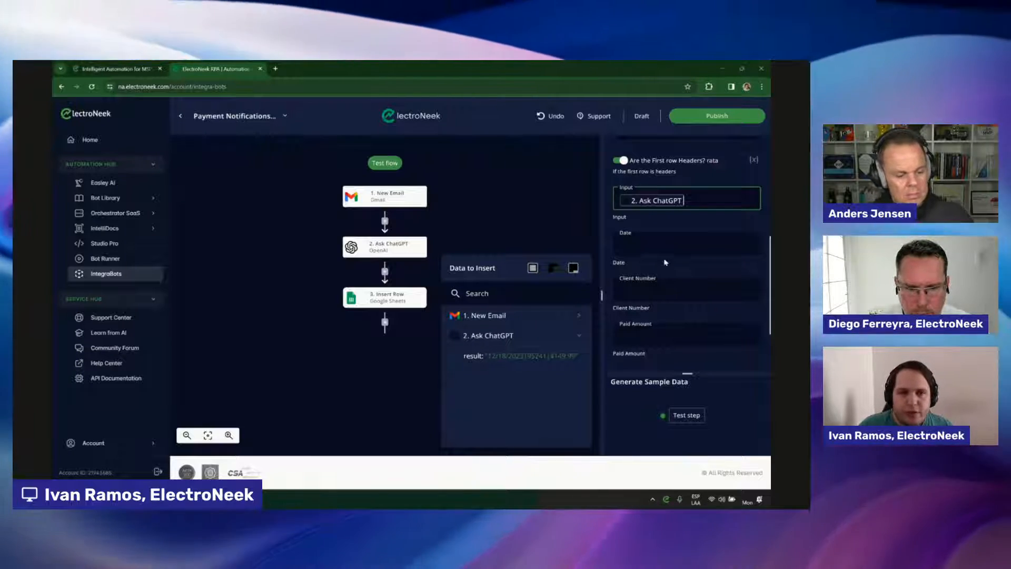
{"action": "scroll", "coordinate": [665, 263], "scroll_direction": "up", "scroll_amount": 1}
{"action": "left_click", "coordinate": [162, 498]}
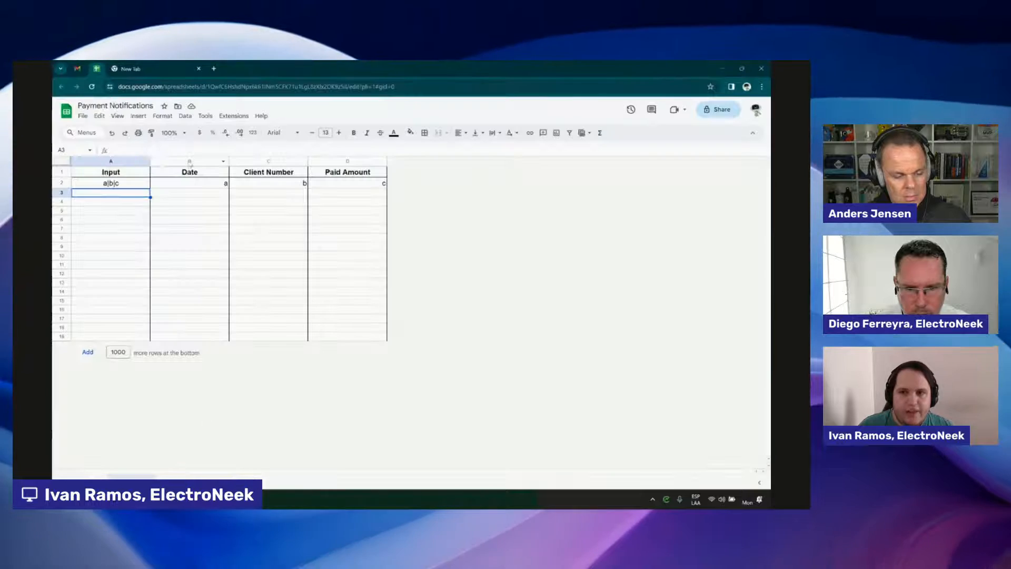
{"action": "left_click", "coordinate": [123, 185]}
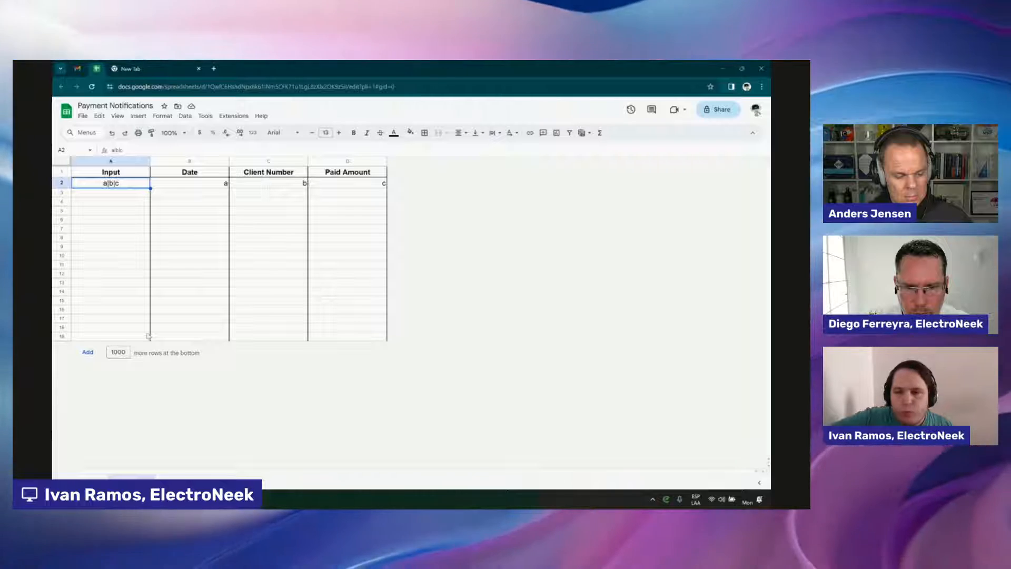
{"action": "mouse_move", "coordinate": [147, 499]}
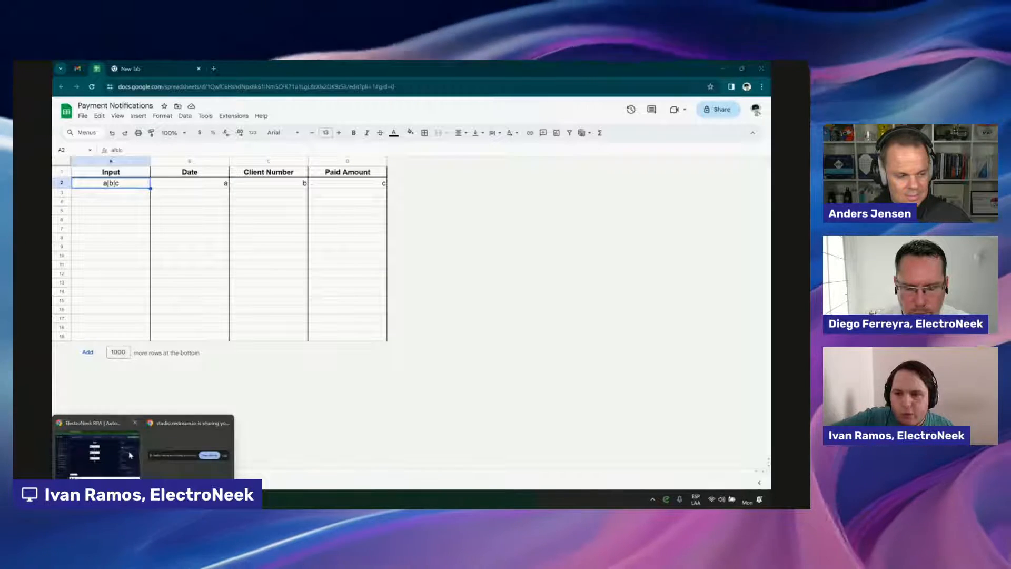
{"action": "left_click", "coordinate": [126, 454]}
{"action": "scroll", "coordinate": [659, 326], "scroll_direction": "down", "scroll_amount": 1}
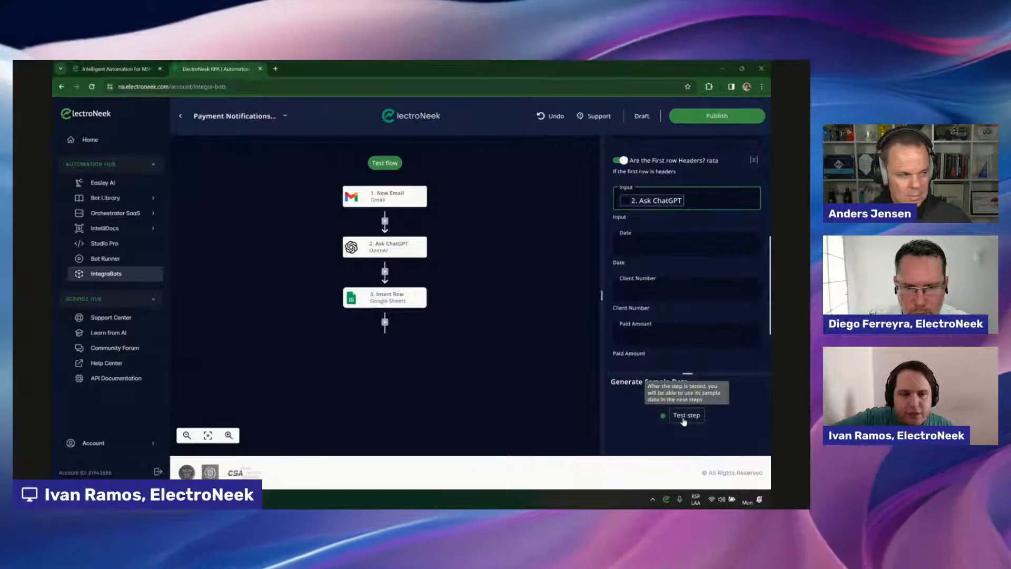
{"action": "left_click", "coordinate": [684, 416]}
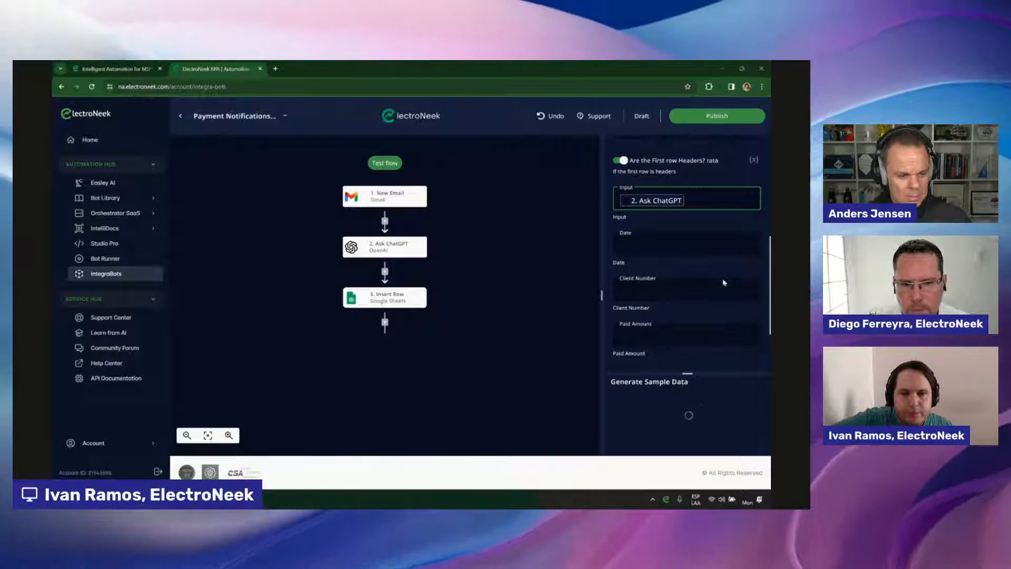
Switch to the Payment Notifications spreadsheet and examine row 3's Input, Date, Client Number and Paid Amount cells, including the Date formula.
{"action": "mouse_move", "coordinate": [146, 499]}
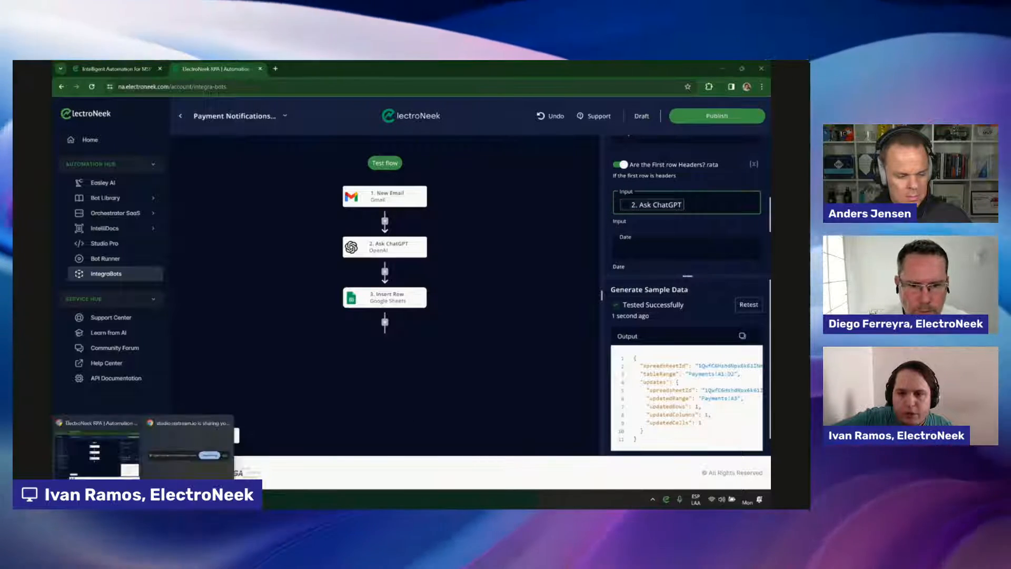
{"action": "left_click", "coordinate": [165, 467]}
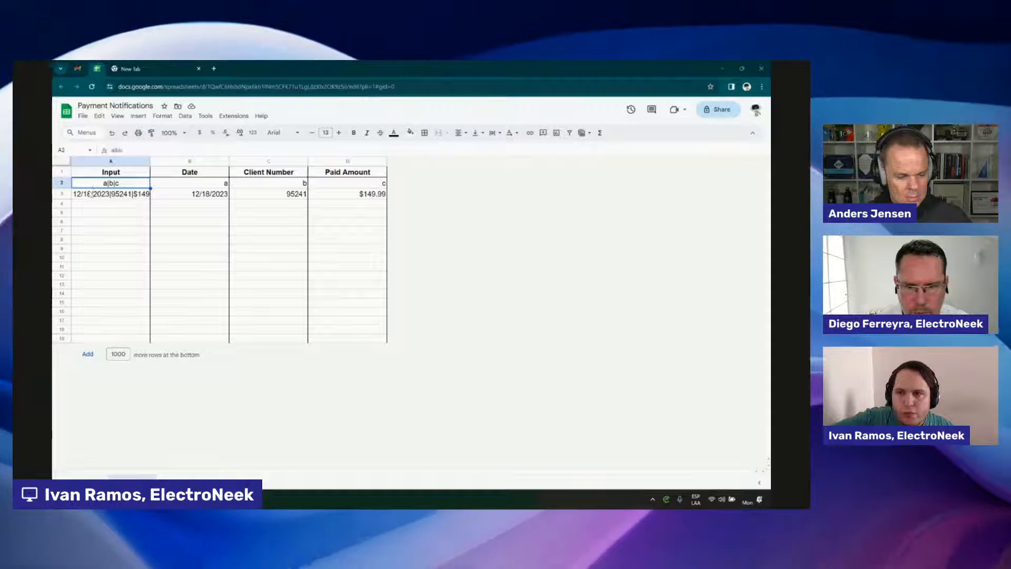
{"action": "left_click", "coordinate": [90, 194]}
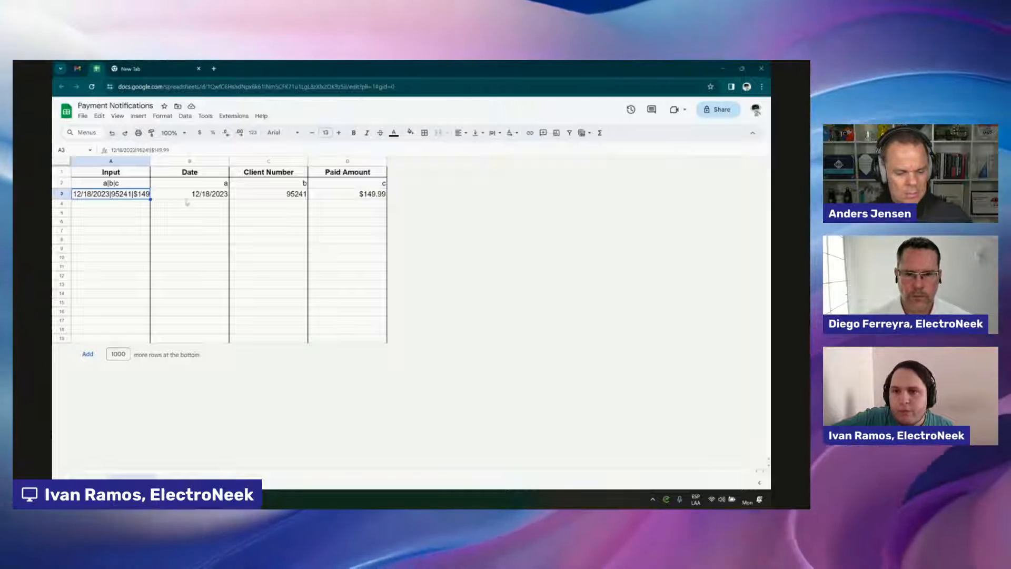
{"action": "left_click", "coordinate": [188, 194]}
{"action": "left_click", "coordinate": [361, 199], "text": "shift"}
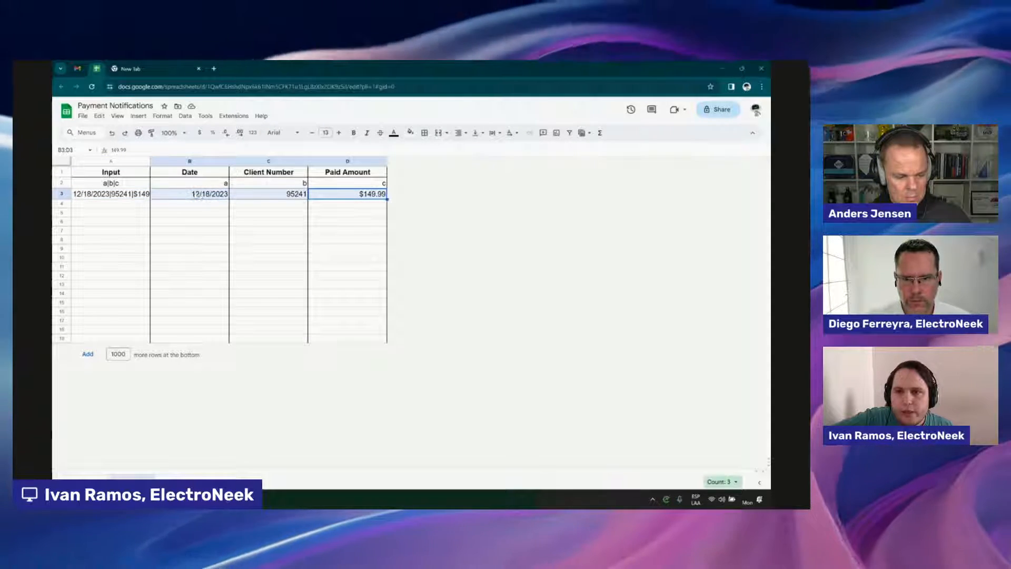
{"action": "left_click", "coordinate": [178, 196]}
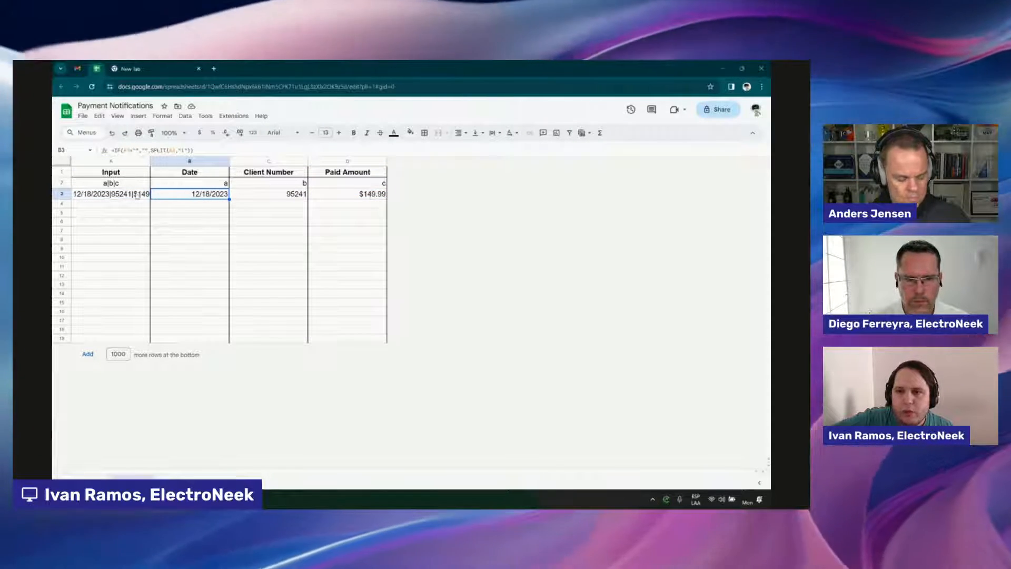
{"action": "left_click", "coordinate": [137, 196]}
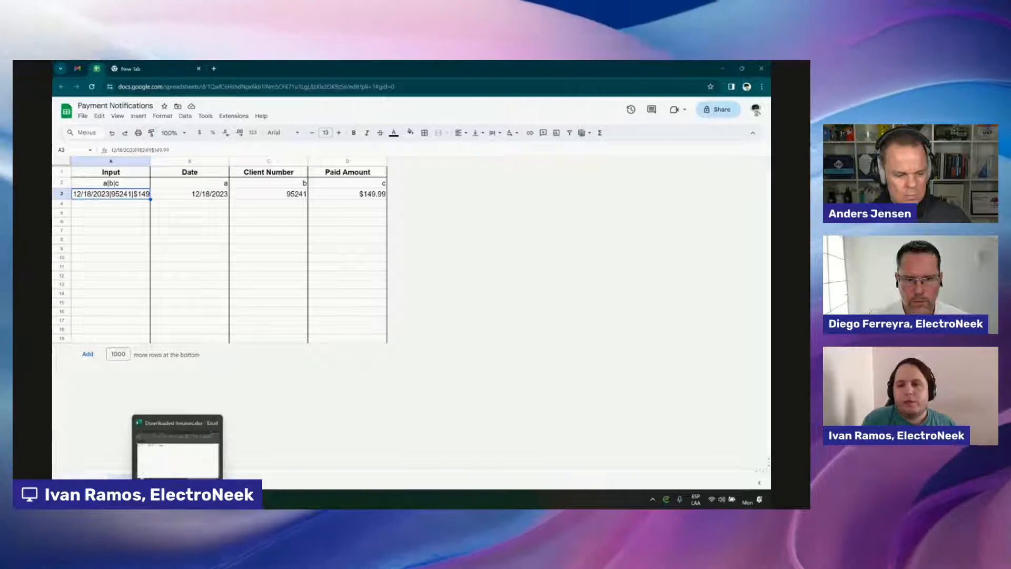
Return to the flow editor, publish the Payment Notifications Logging flow and go to the IntegraBots flow list.
{"action": "mouse_move", "coordinate": [144, 499]}
{"action": "left_click", "coordinate": [105, 462]}
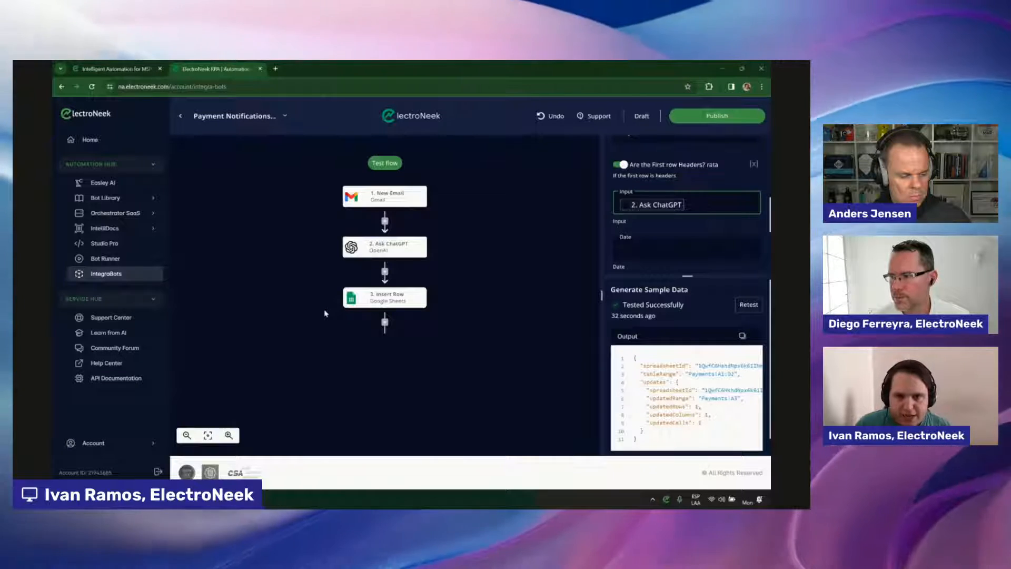
{"action": "left_click", "coordinate": [718, 114]}
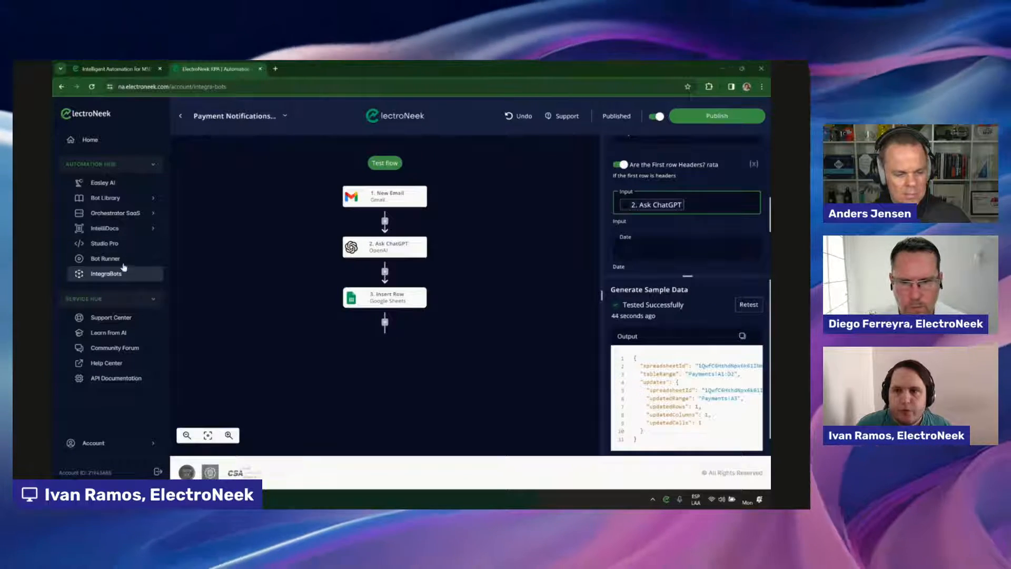
{"action": "left_click", "coordinate": [119, 272]}
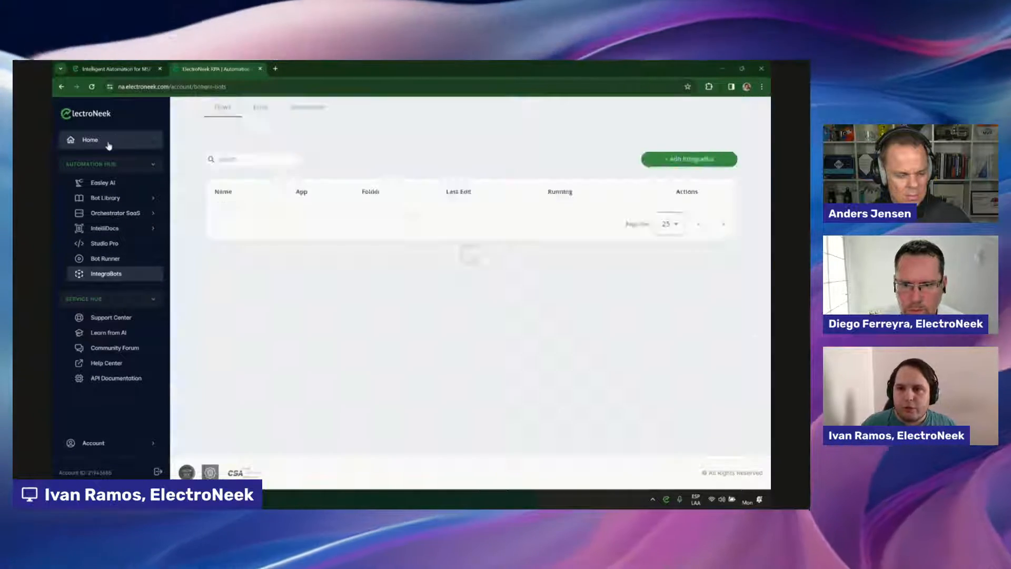
{"action": "left_click", "coordinate": [106, 143]}
{"action": "left_click", "coordinate": [155, 274]}
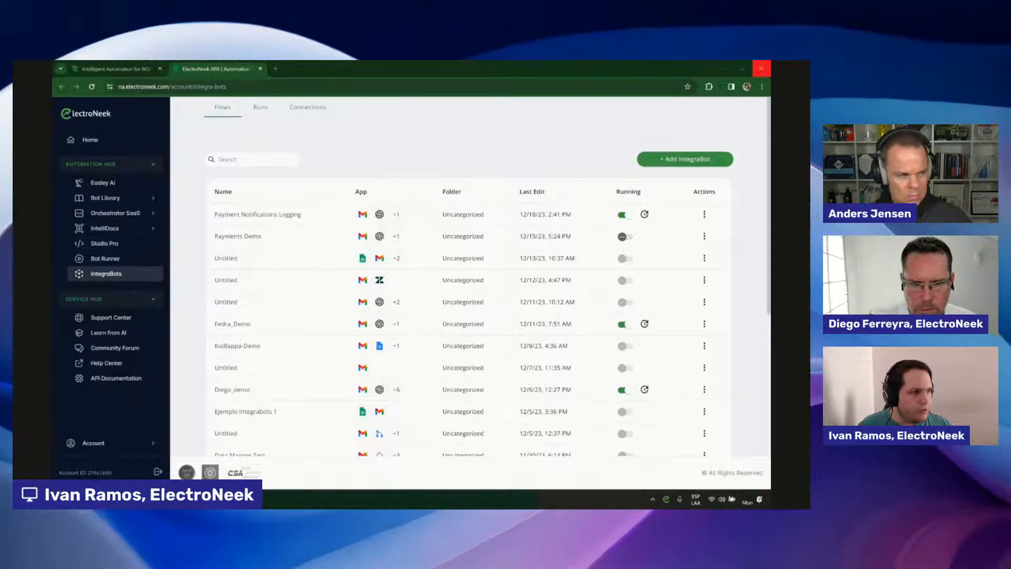
Examine the payment details and date in the Payment notice email window, then close it.
{"action": "left_click_drag", "start_coordinate": [368, 487], "coordinate": [447, 107]}
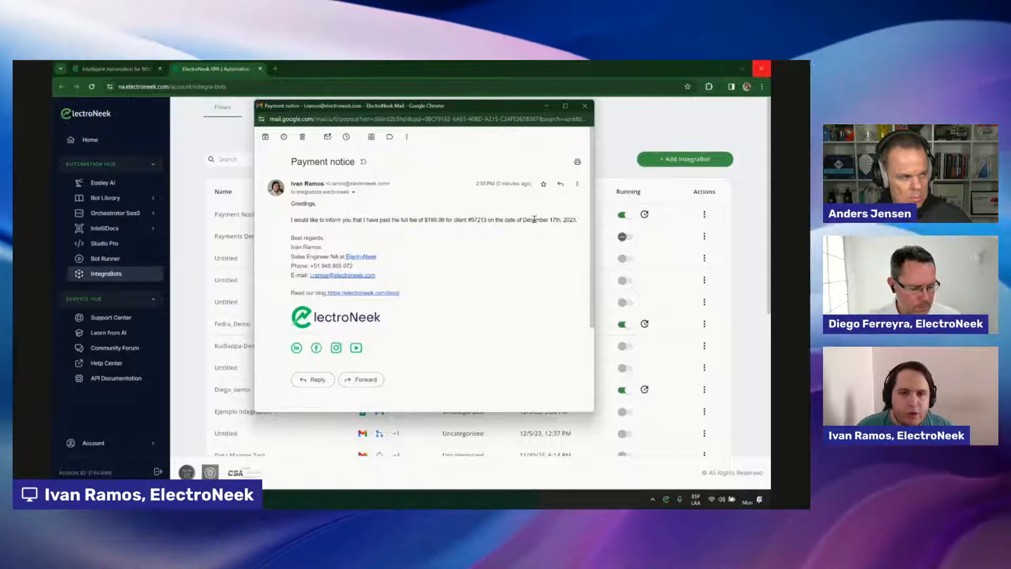
{"action": "left_click_drag", "start_coordinate": [577, 220], "coordinate": [524, 219]}
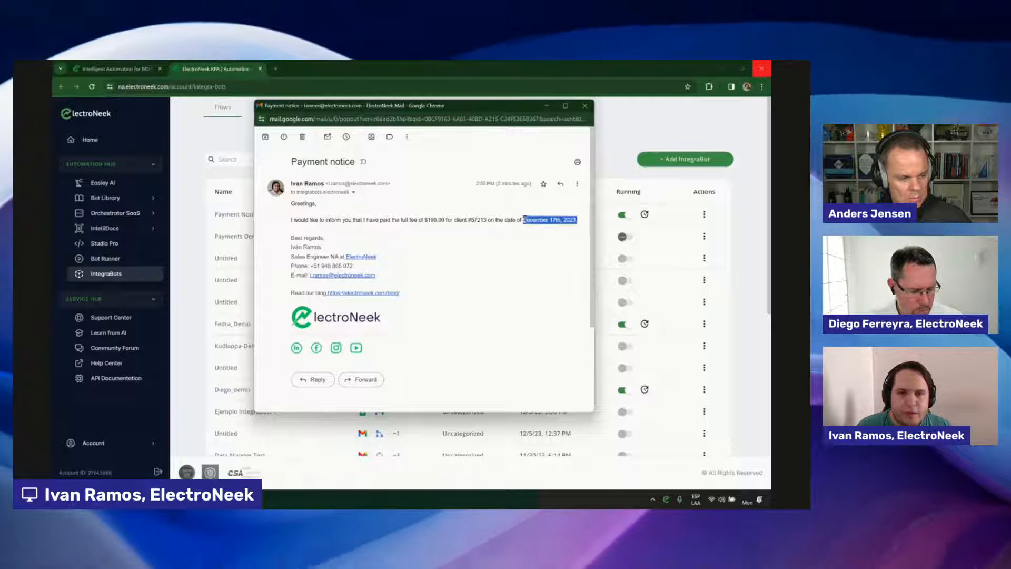
{"action": "left_click", "coordinate": [521, 221]}
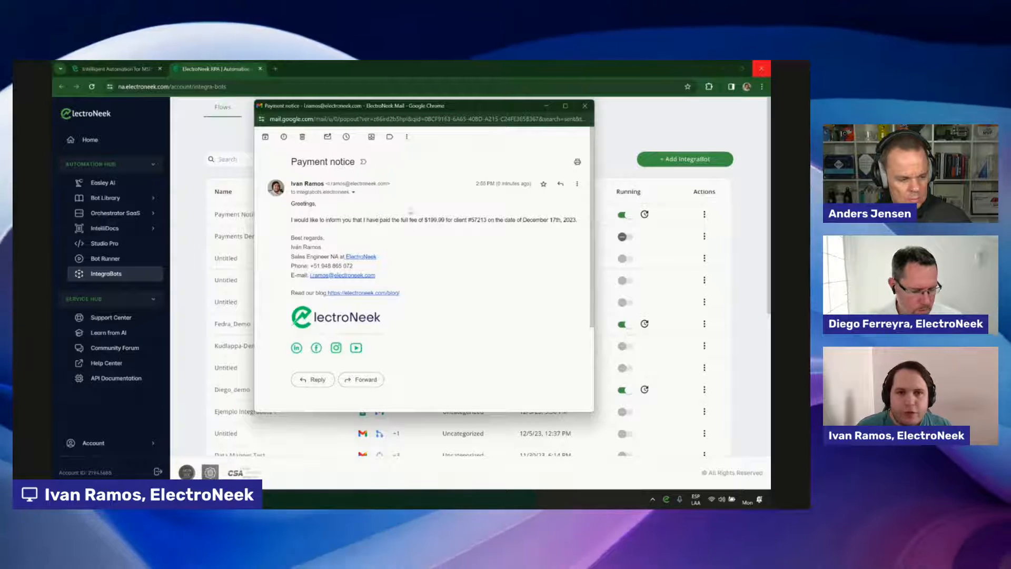
{"action": "left_click", "coordinate": [585, 106]}
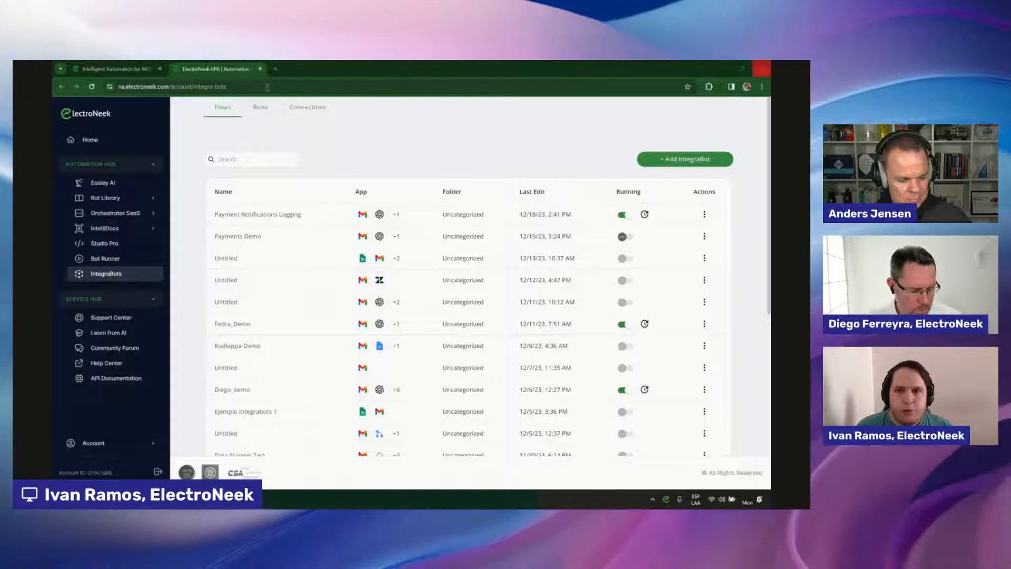
Check the run history and the Payment Notifications Logging flow's run interval, then open the most recent Logging Payment Notices run.
{"action": "left_click", "coordinate": [261, 113]}
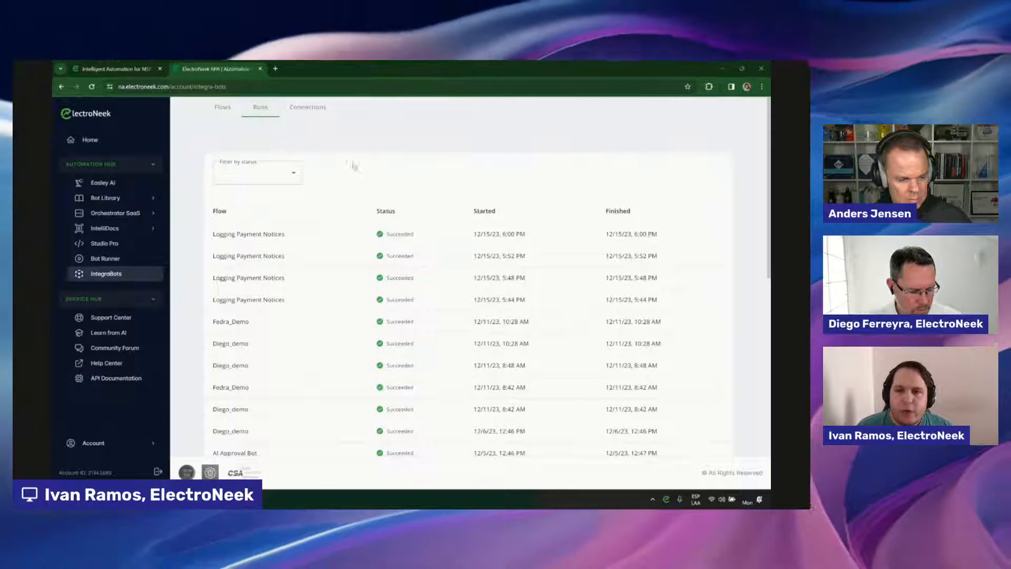
{"action": "left_click", "coordinate": [223, 109]}
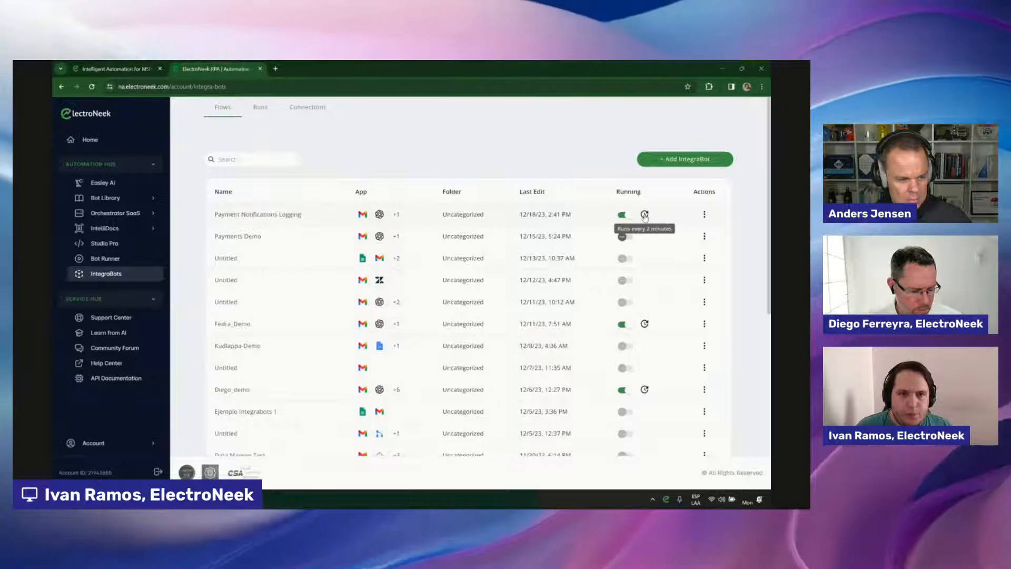
{"action": "left_click", "coordinate": [267, 111]}
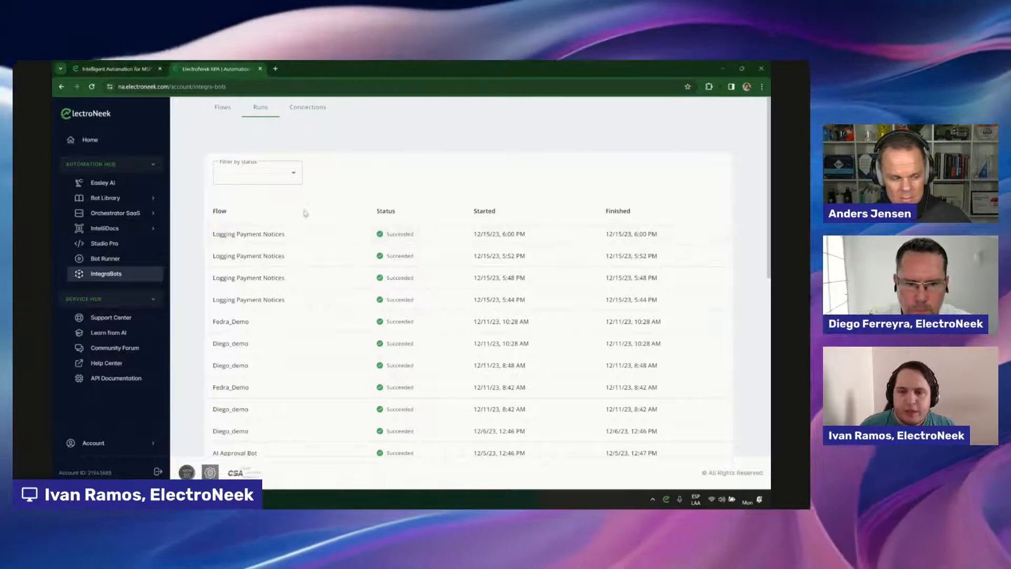
{"action": "left_click", "coordinate": [276, 238]}
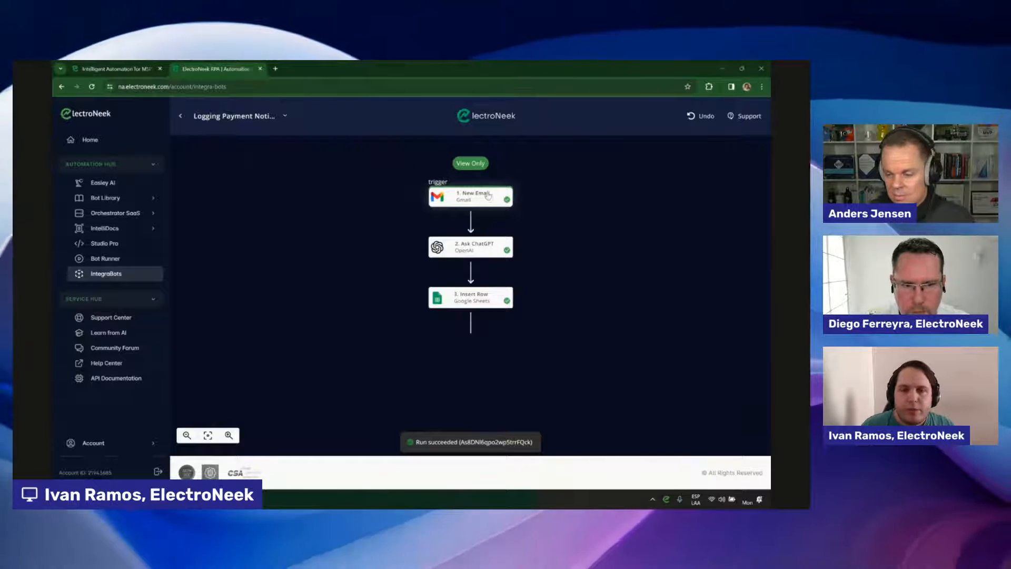
Examine the input and output data of the run's New Email, Ask ChatGPT and Insert Row steps, then return to the flow list.
{"action": "left_click", "coordinate": [488, 196]}
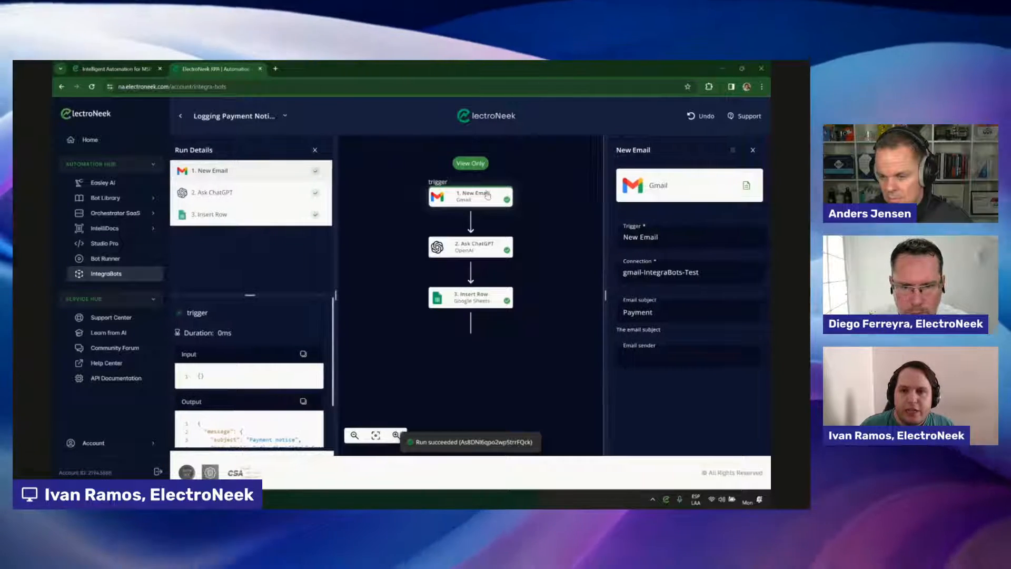
{"action": "scroll", "coordinate": [261, 332], "scroll_direction": "down", "scroll_amount": 2}
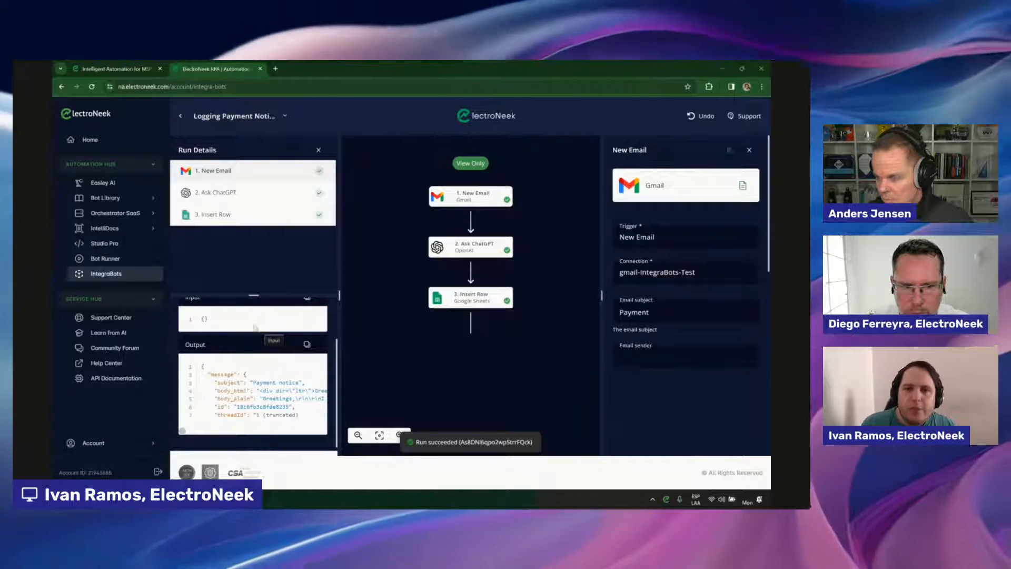
{"action": "left_click", "coordinate": [473, 250]}
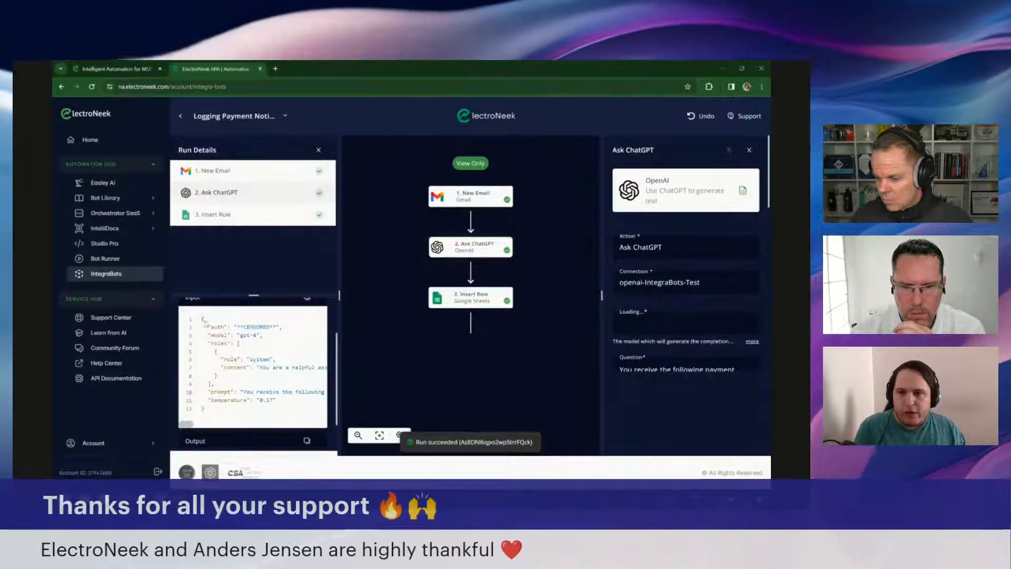
{"action": "scroll", "coordinate": [268, 391], "scroll_direction": "down", "scroll_amount": 1}
{"action": "left_click", "coordinate": [479, 300]}
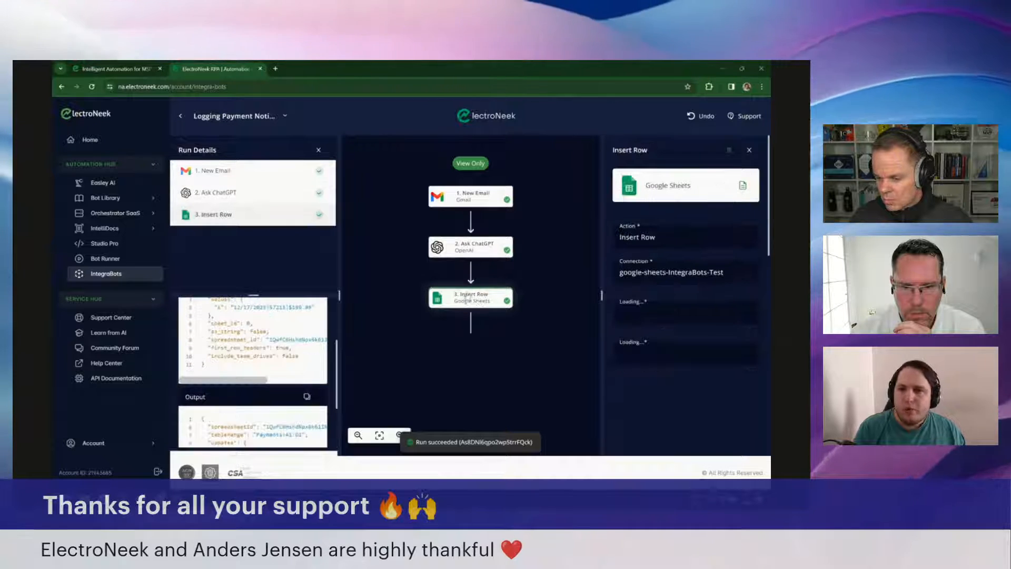
{"action": "scroll", "coordinate": [263, 384], "scroll_direction": "down", "scroll_amount": 2}
{"action": "scroll", "coordinate": [262, 384], "scroll_direction": "up", "scroll_amount": 2}
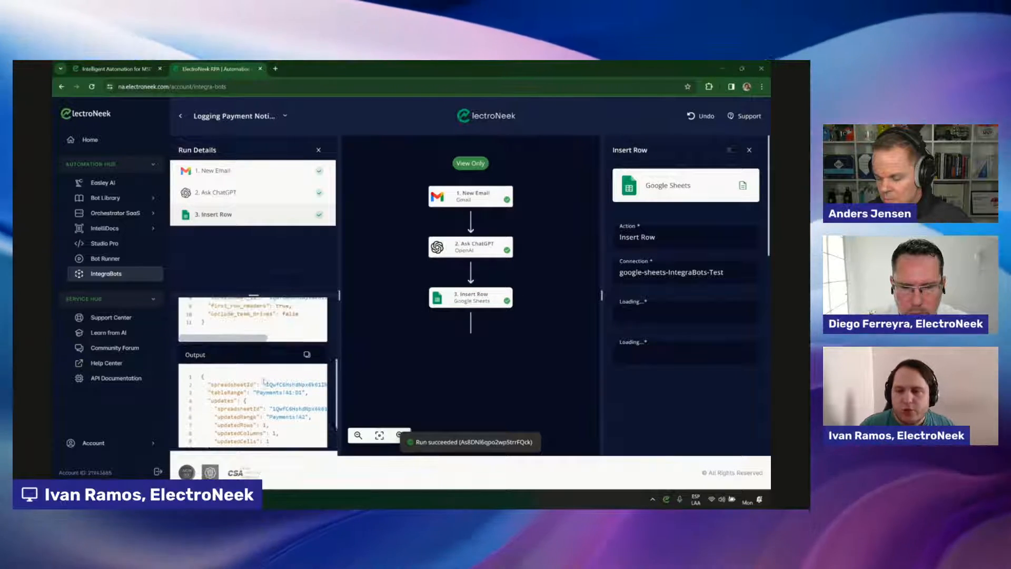
{"action": "left_click", "coordinate": [179, 117]}
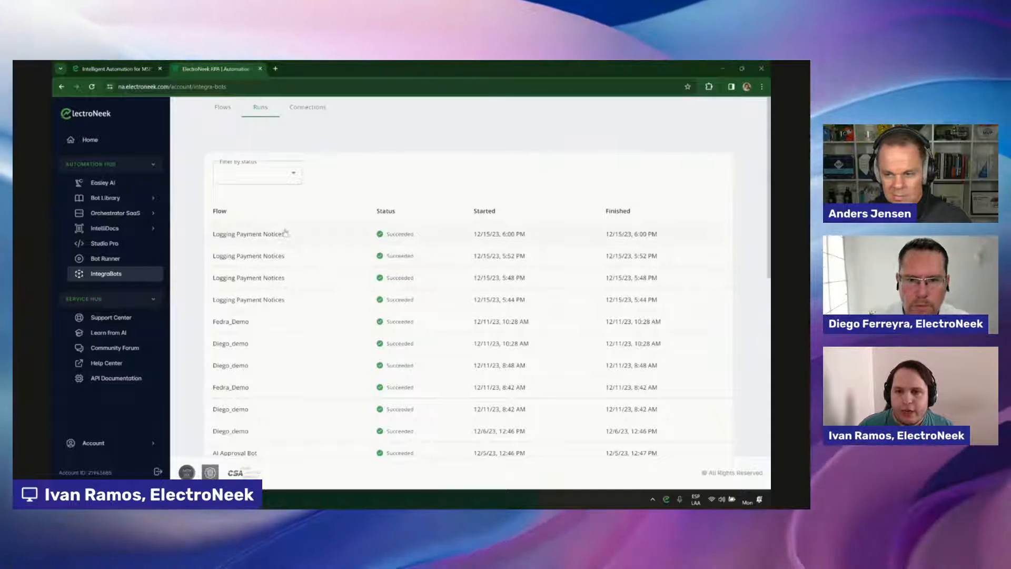
{"action": "left_click", "coordinate": [226, 110]}
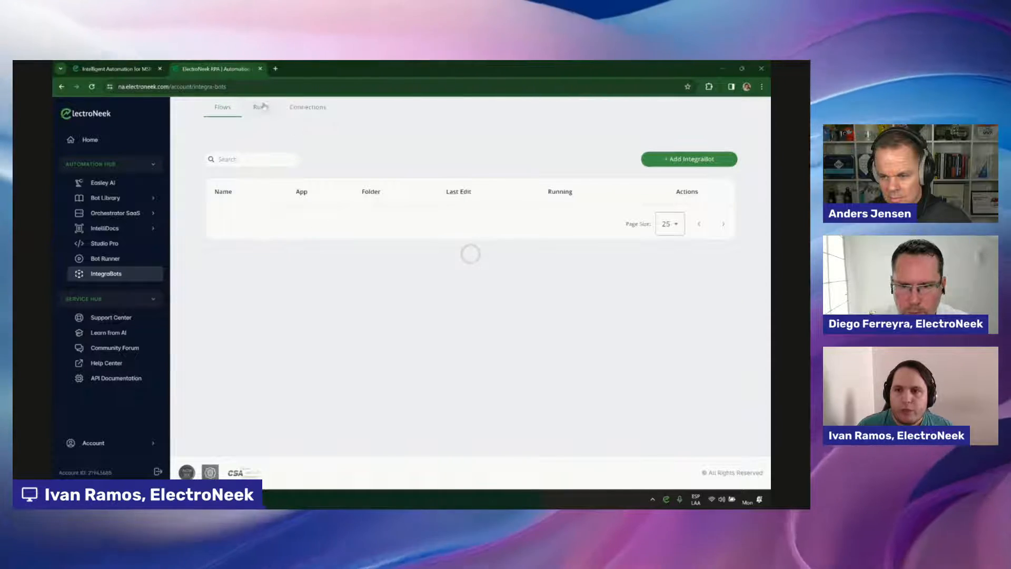
Check the Payment Notifications spreadsheet and the Gmail inbox for the Payment notice email, then return to the IntegraBots window.
{"action": "left_click", "coordinate": [158, 498]}
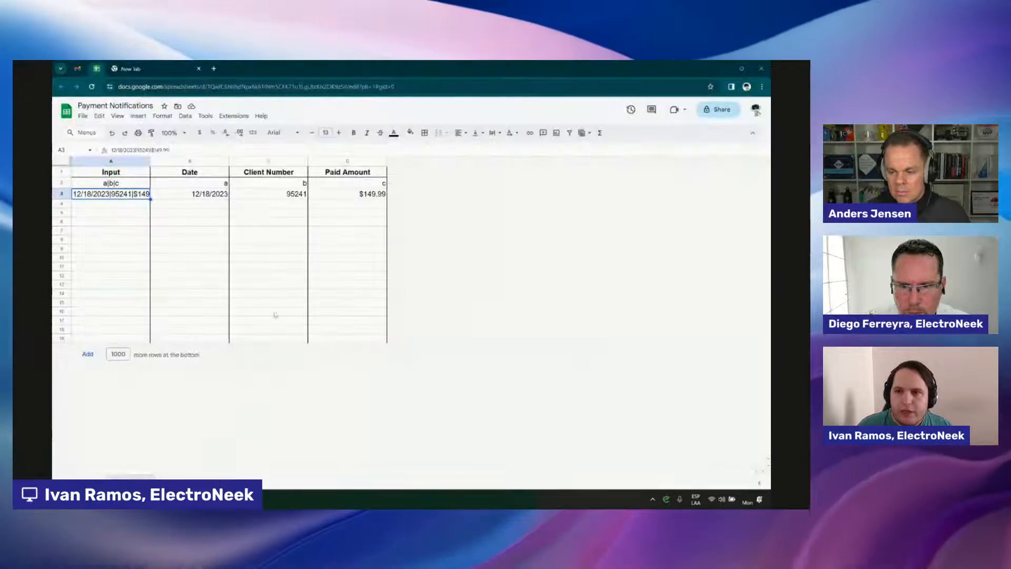
{"action": "left_click", "coordinate": [78, 68]}
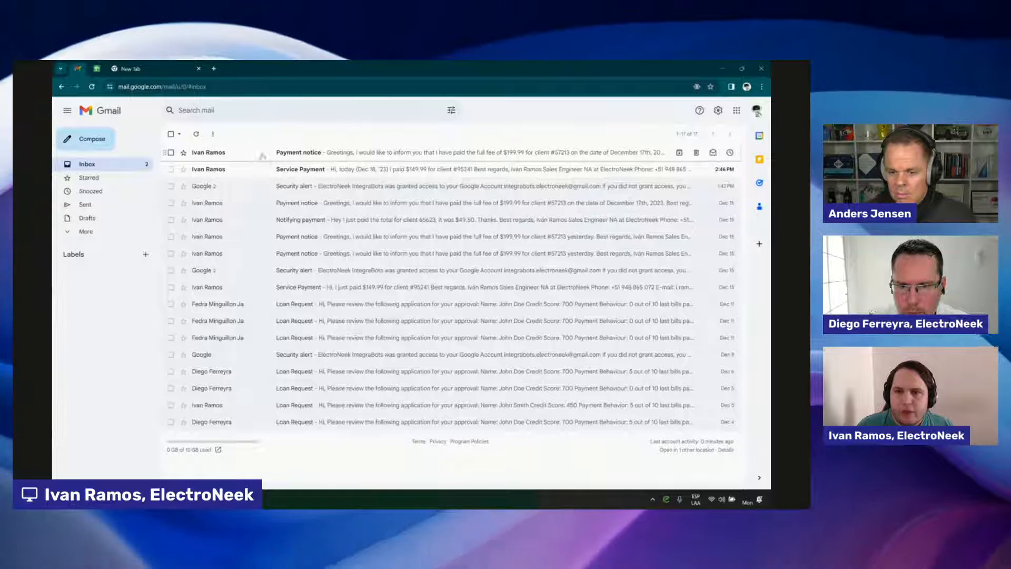
{"action": "left_click", "coordinate": [97, 69]}
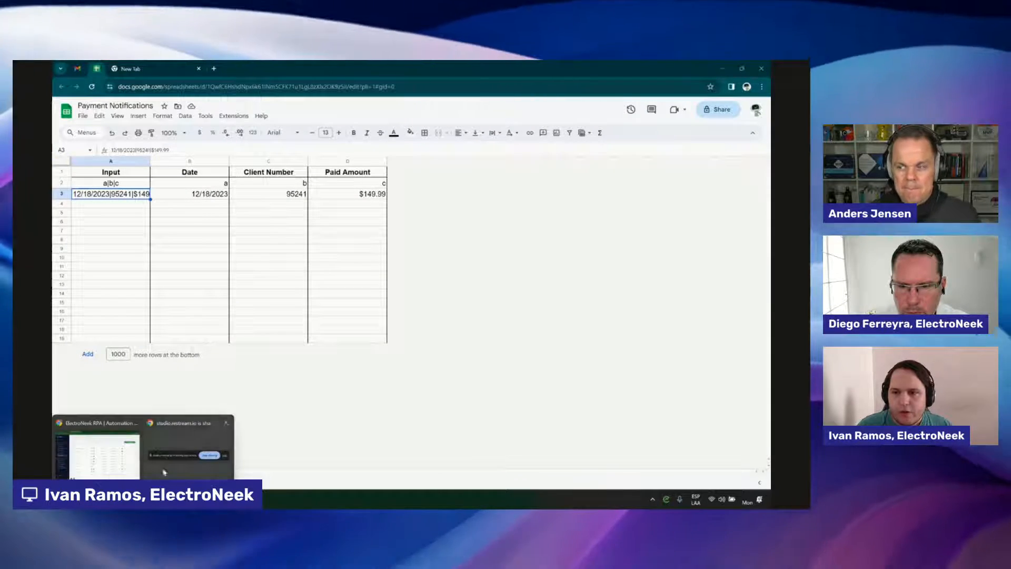
{"action": "left_click", "coordinate": [158, 465]}
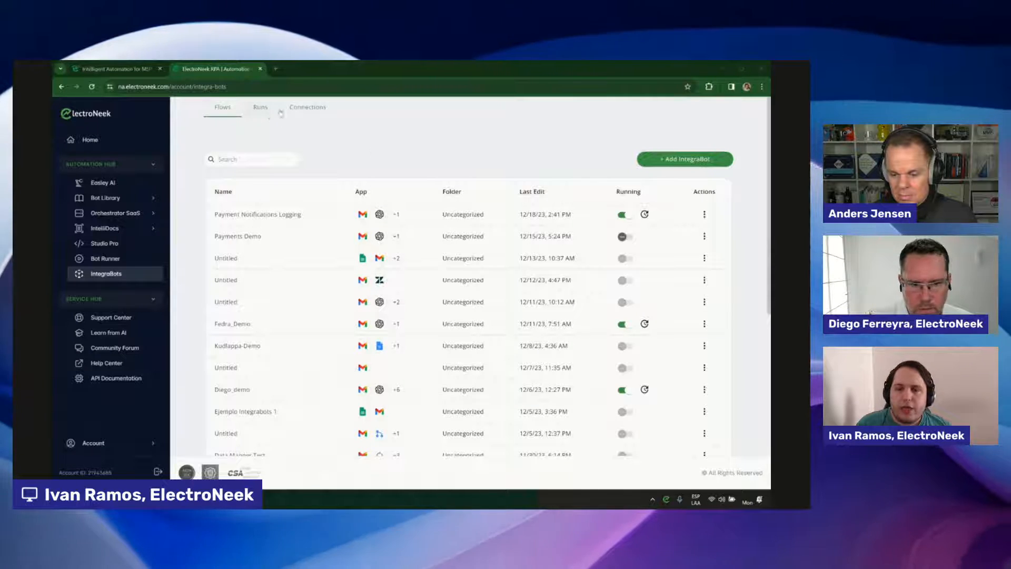
Review the IntegraBots run history and the list of app connections, then go back to the flow list.
{"action": "left_click", "coordinate": [261, 107]}
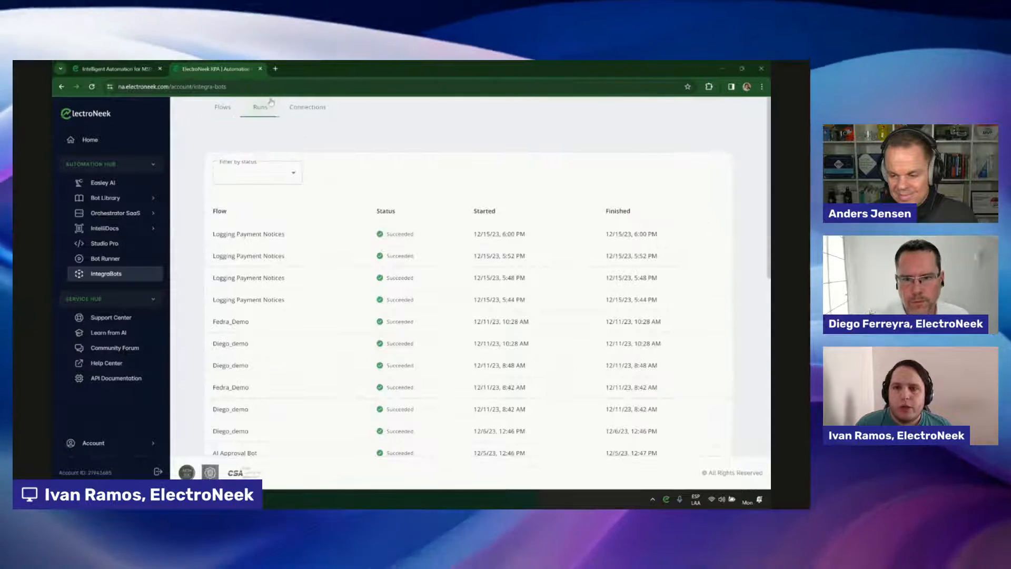
{"action": "left_click", "coordinate": [307, 107]}
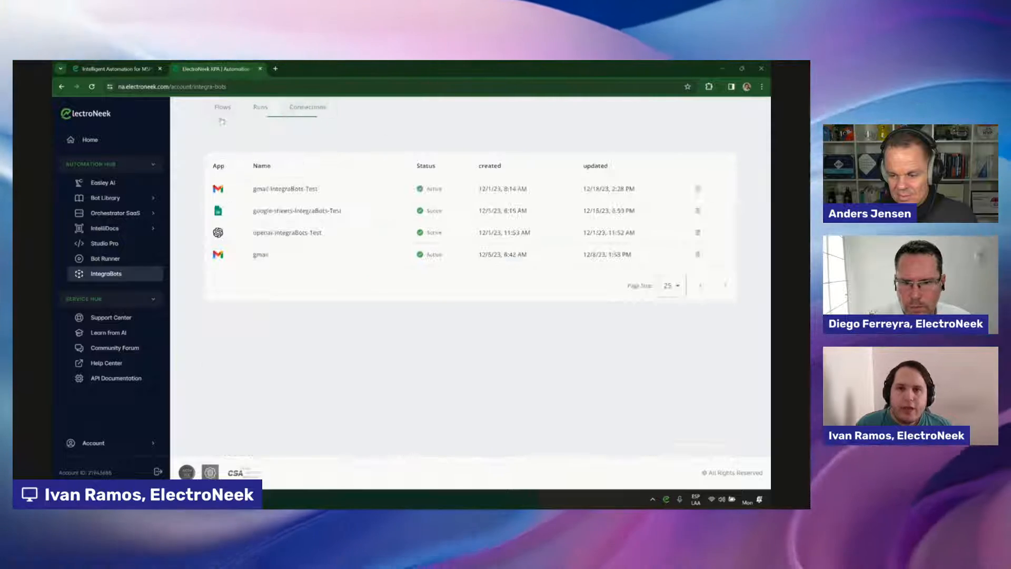
{"action": "left_click", "coordinate": [223, 107]}
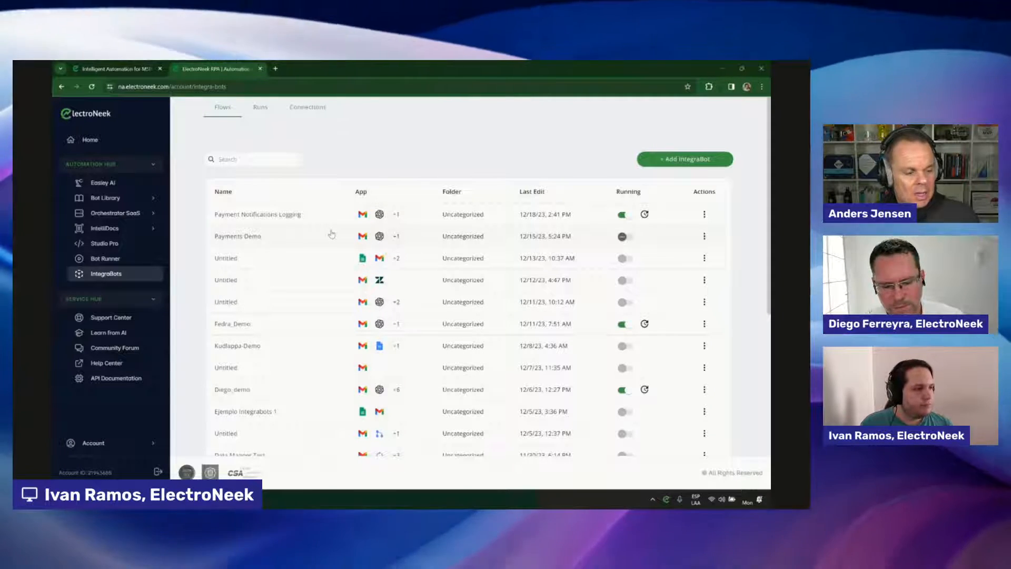
Check the run history again for the status of the latest Payment Notifications Logging run.
{"action": "left_click", "coordinate": [261, 108]}
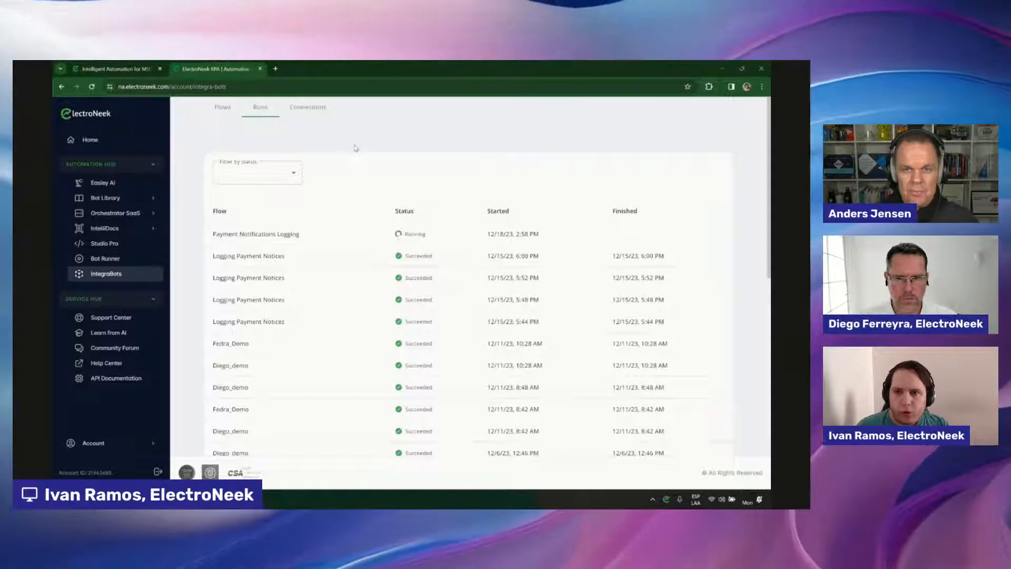
{"action": "left_click", "coordinate": [223, 108]}
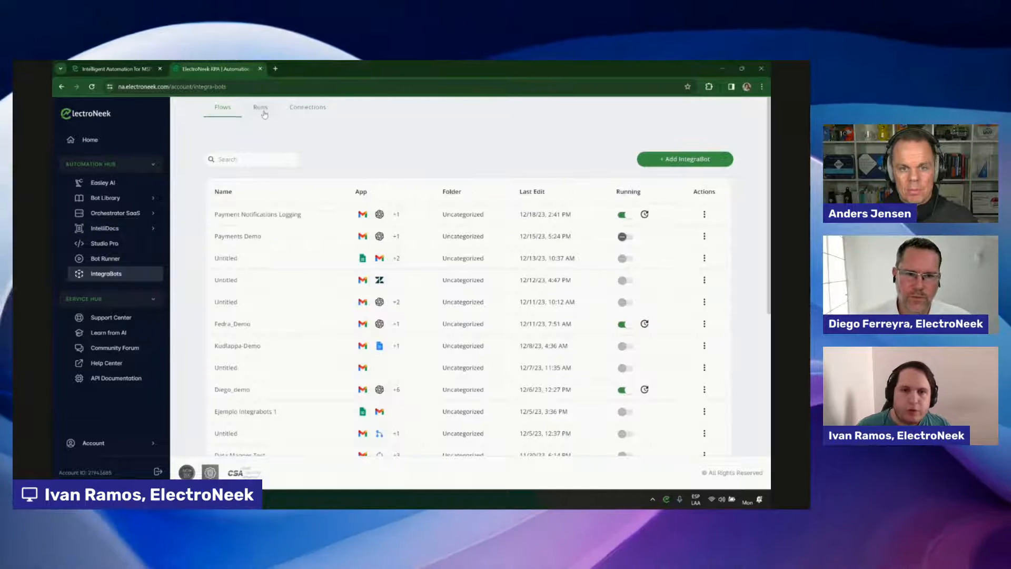
{"action": "left_click", "coordinate": [261, 110]}
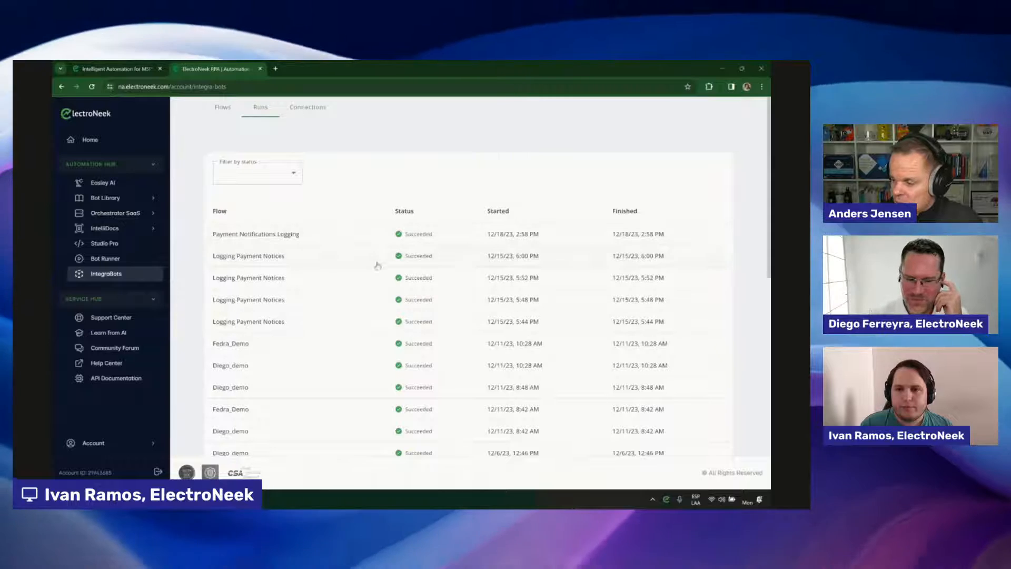
Switch to the Payment Notifications spreadsheet and examine row 4 from Input to Paid Amount.
{"action": "left_click", "coordinate": [193, 499]}
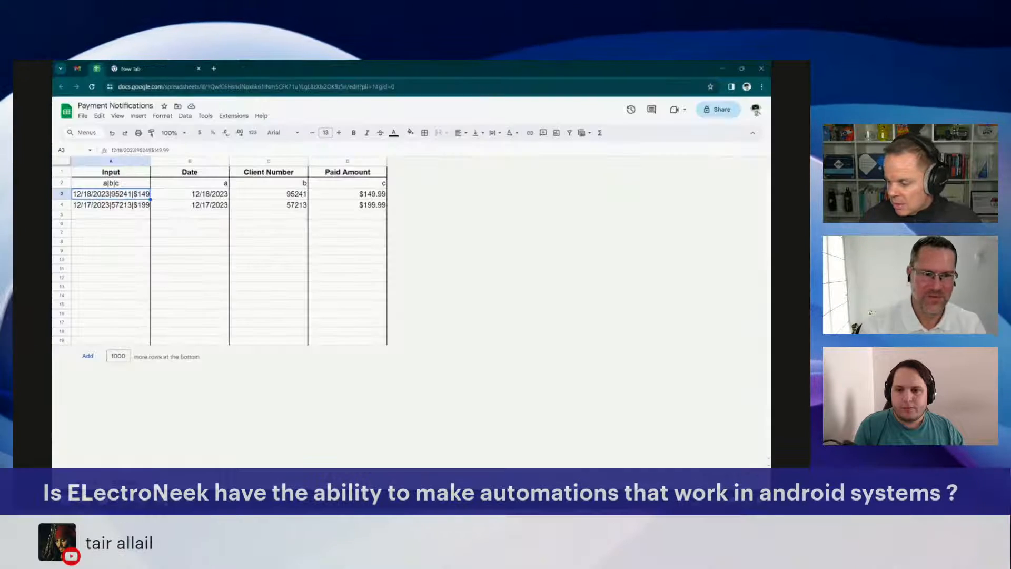
{"action": "left_click_drag", "start_coordinate": [124, 205], "coordinate": [364, 206]}
{"action": "left_click", "coordinate": [372, 207]}
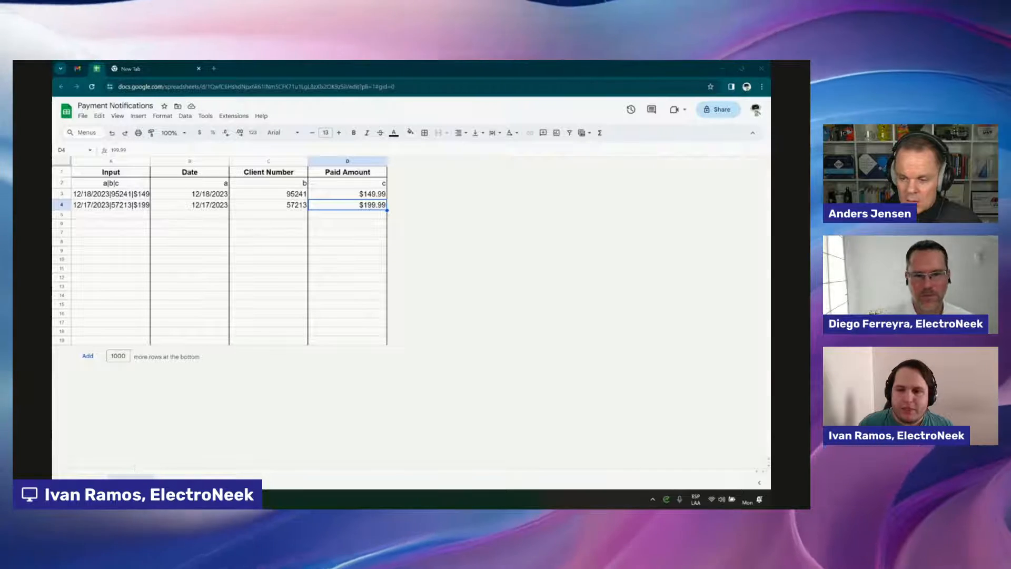
Switch to ElectroNeek Studio Pro, examine the Surface Automation activities under Citrix & RDP, collapse them and minimize the window.
{"action": "key", "text": "alt+Tab"}
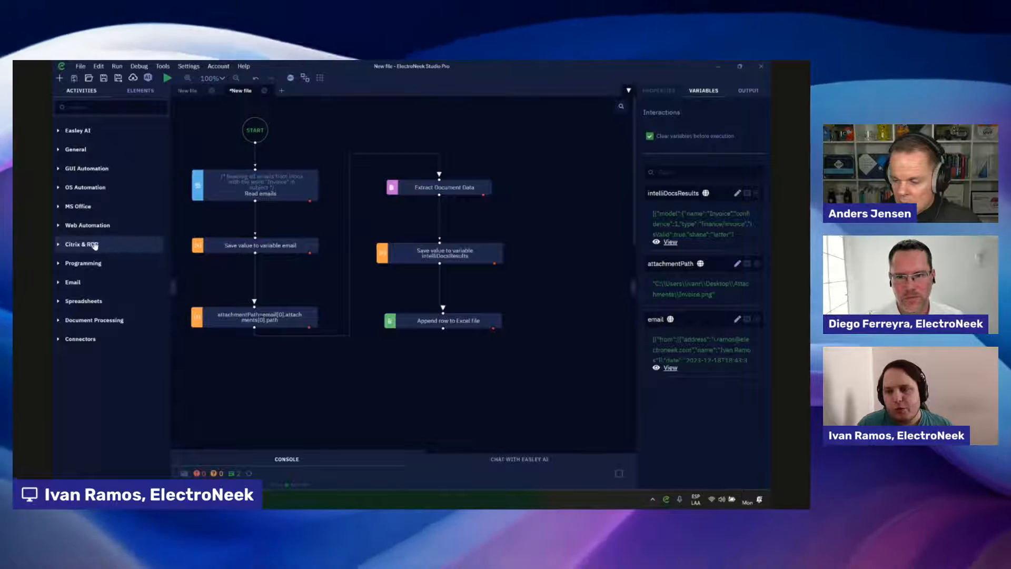
{"action": "left_click", "coordinate": [125, 244]}
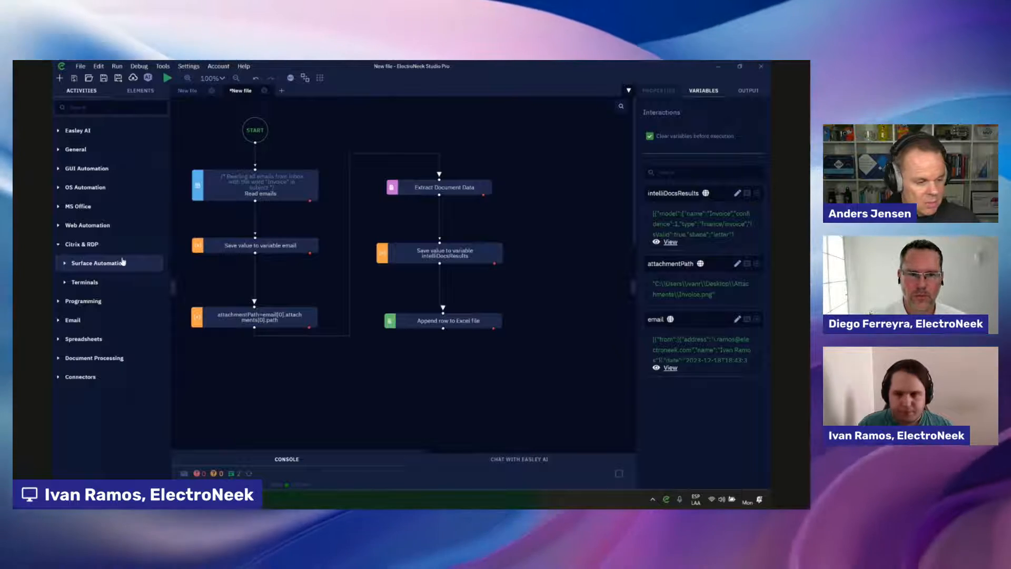
{"action": "left_click", "coordinate": [122, 261]}
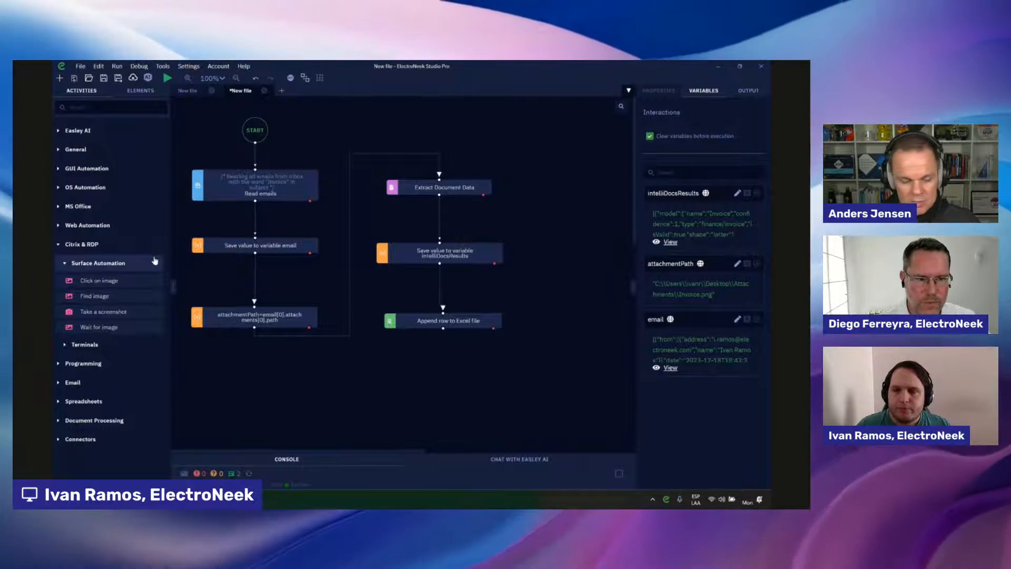
{"action": "left_click", "coordinate": [154, 261]}
{"action": "left_click", "coordinate": [142, 244]}
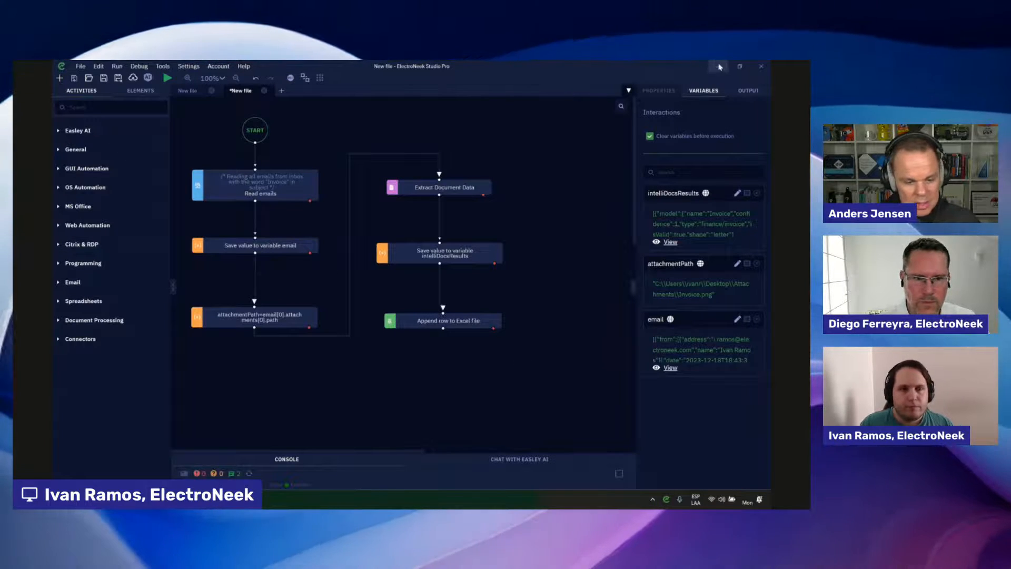
{"action": "left_click", "coordinate": [719, 67]}
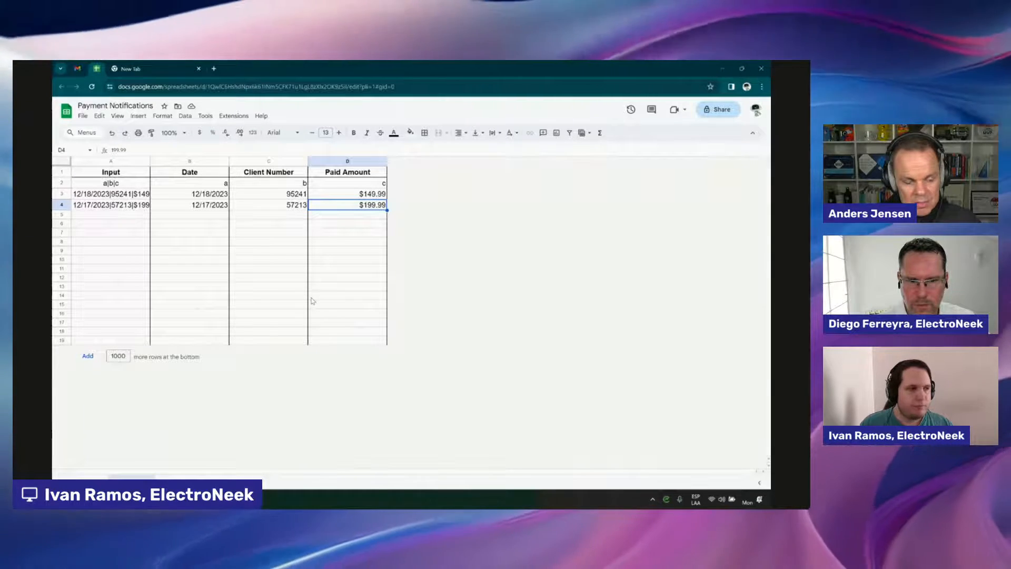
Switch to the ElectroNeek browser window, show the ElectroNeek Pricing Plans page in its own tab and examine the plans.
{"action": "mouse_move", "coordinate": [138, 499]}
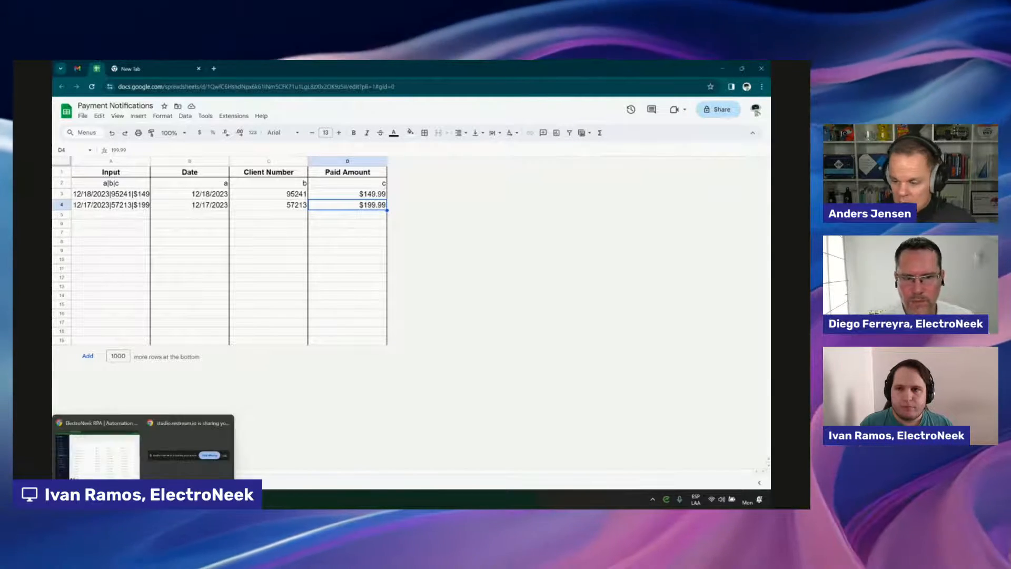
{"action": "left_click", "coordinate": [117, 449]}
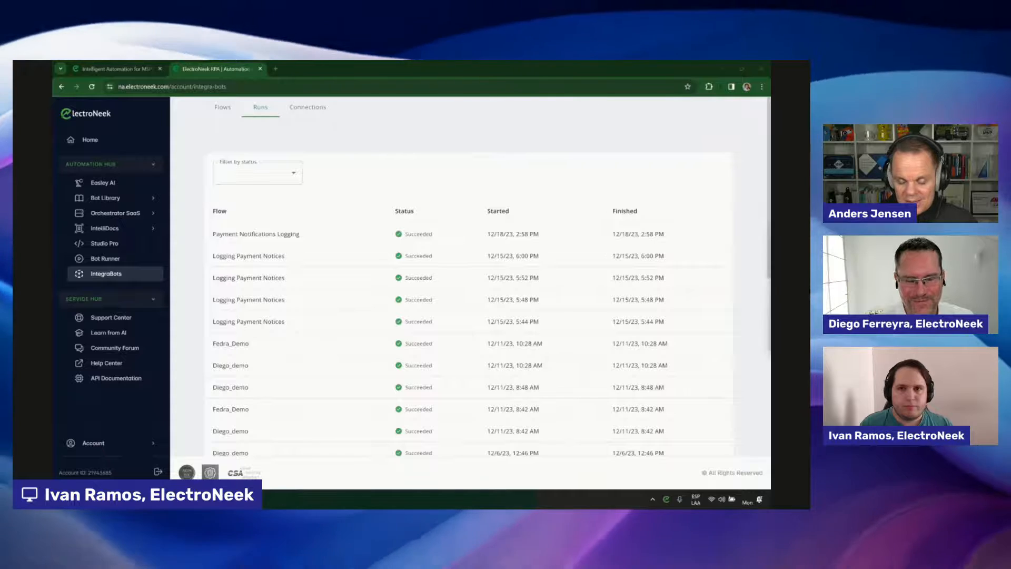
{"action": "left_click_drag", "start_coordinate": [358, 62], "coordinate": [321, 69]}
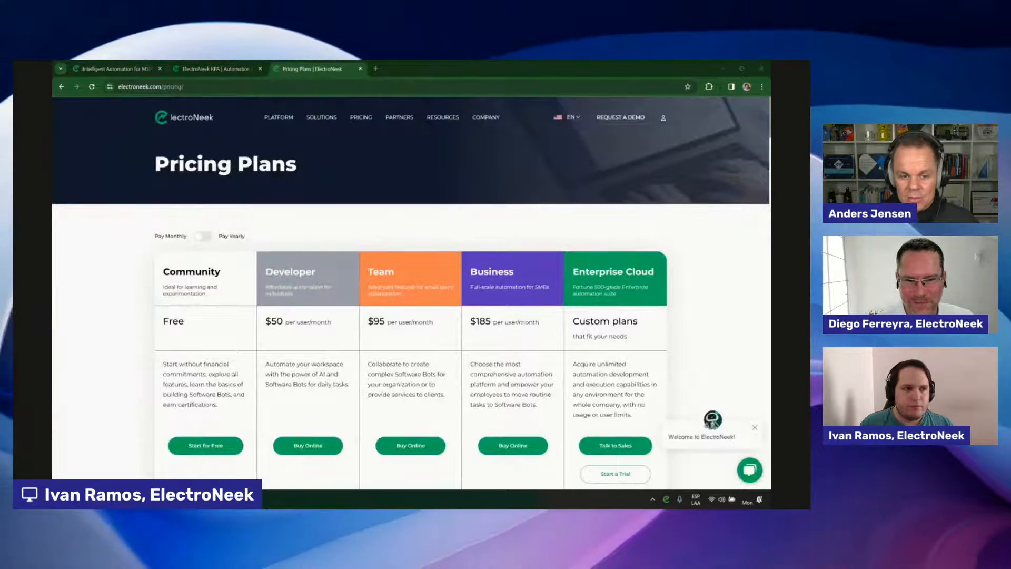
{"action": "scroll", "coordinate": [708, 295], "scroll_direction": "down", "scroll_amount": 1}
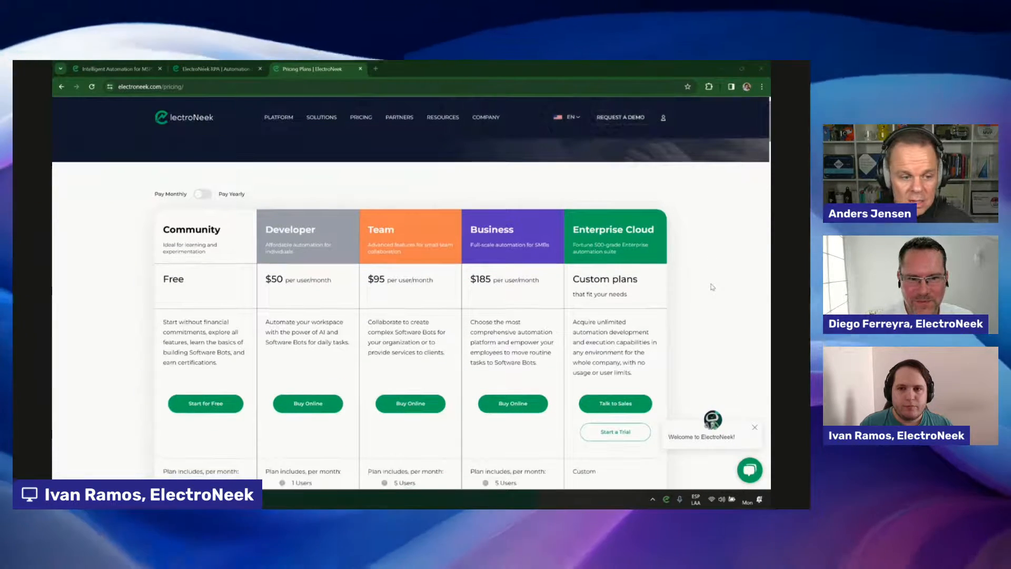
{"action": "scroll", "coordinate": [716, 292], "scroll_direction": "down", "scroll_amount": 1}
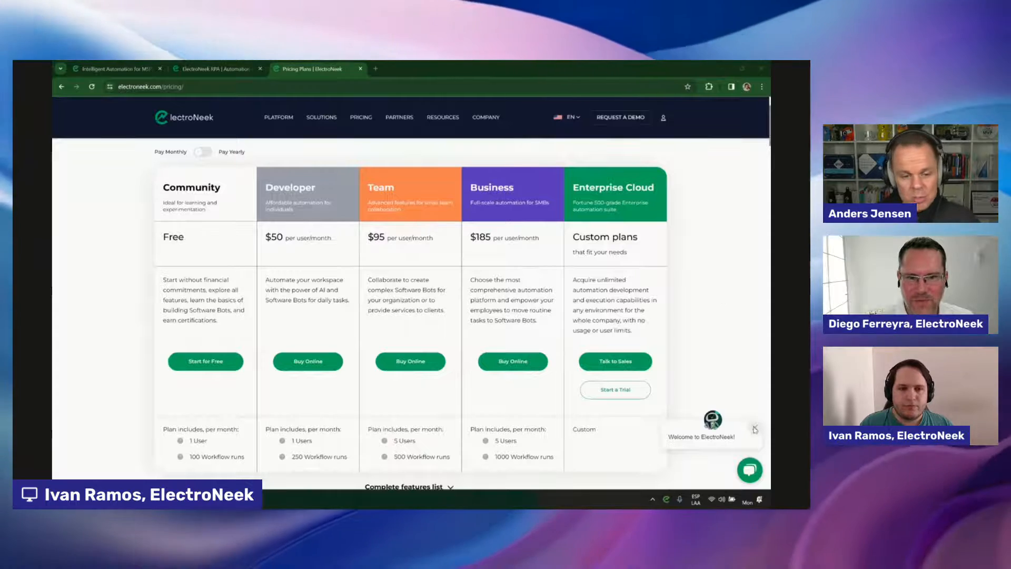